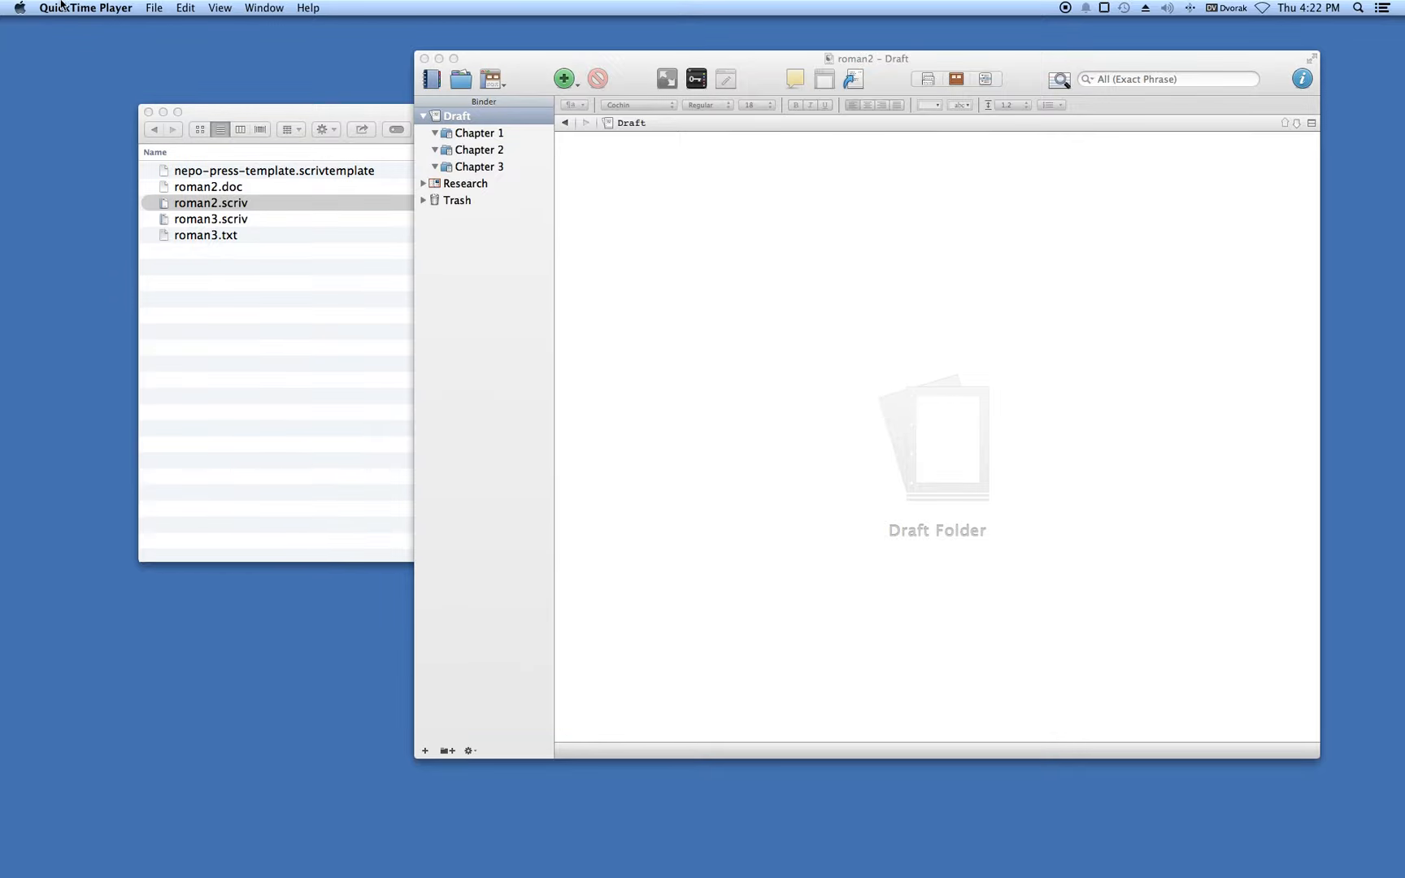
Import nepo-press-template.scrivtemplate from the roman2 folder into Scrivener's project templates
click(504, 61)
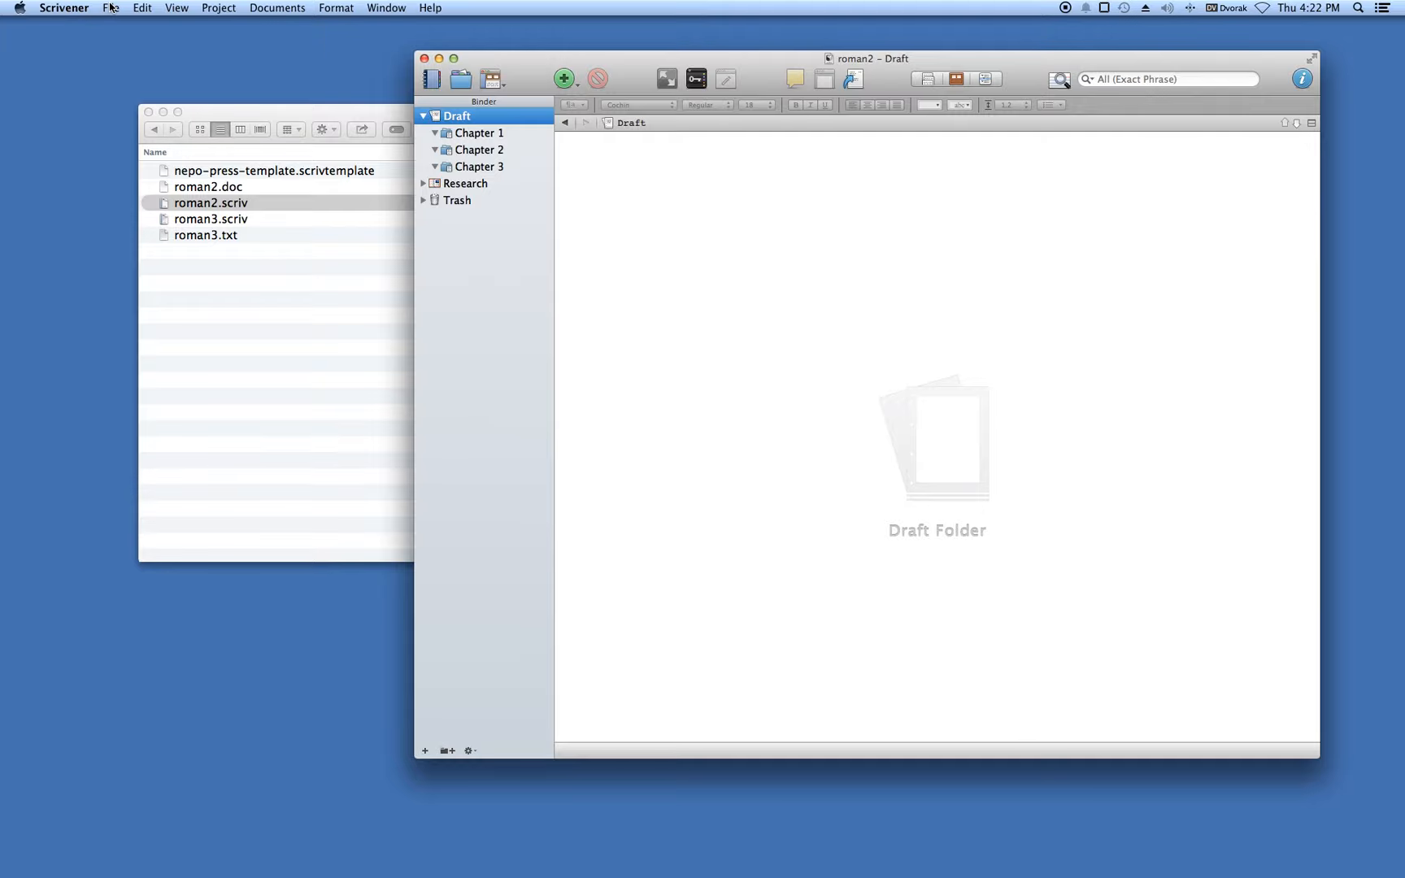
click(110, 10)
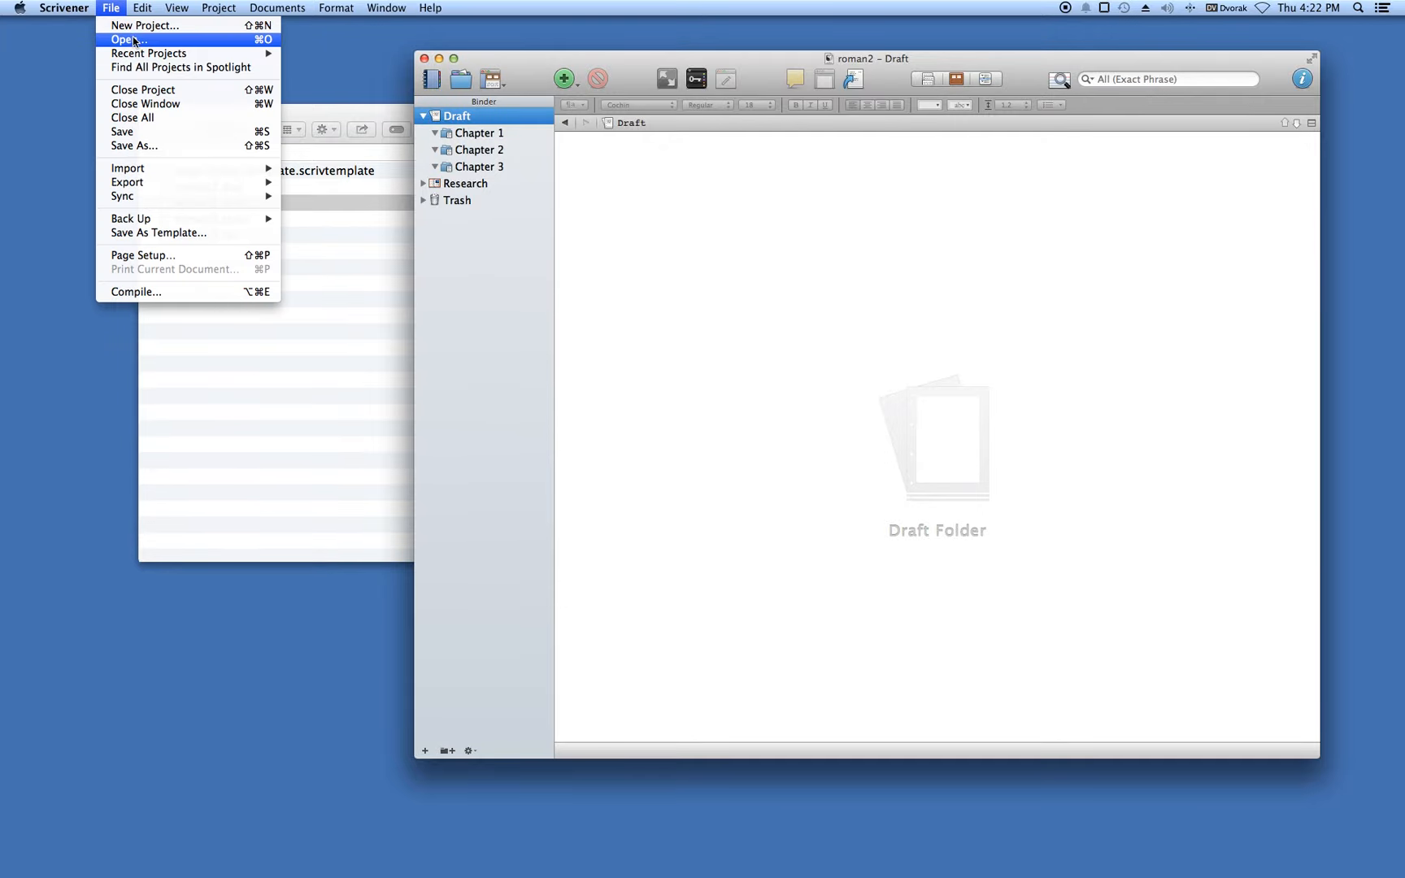
click(129, 25)
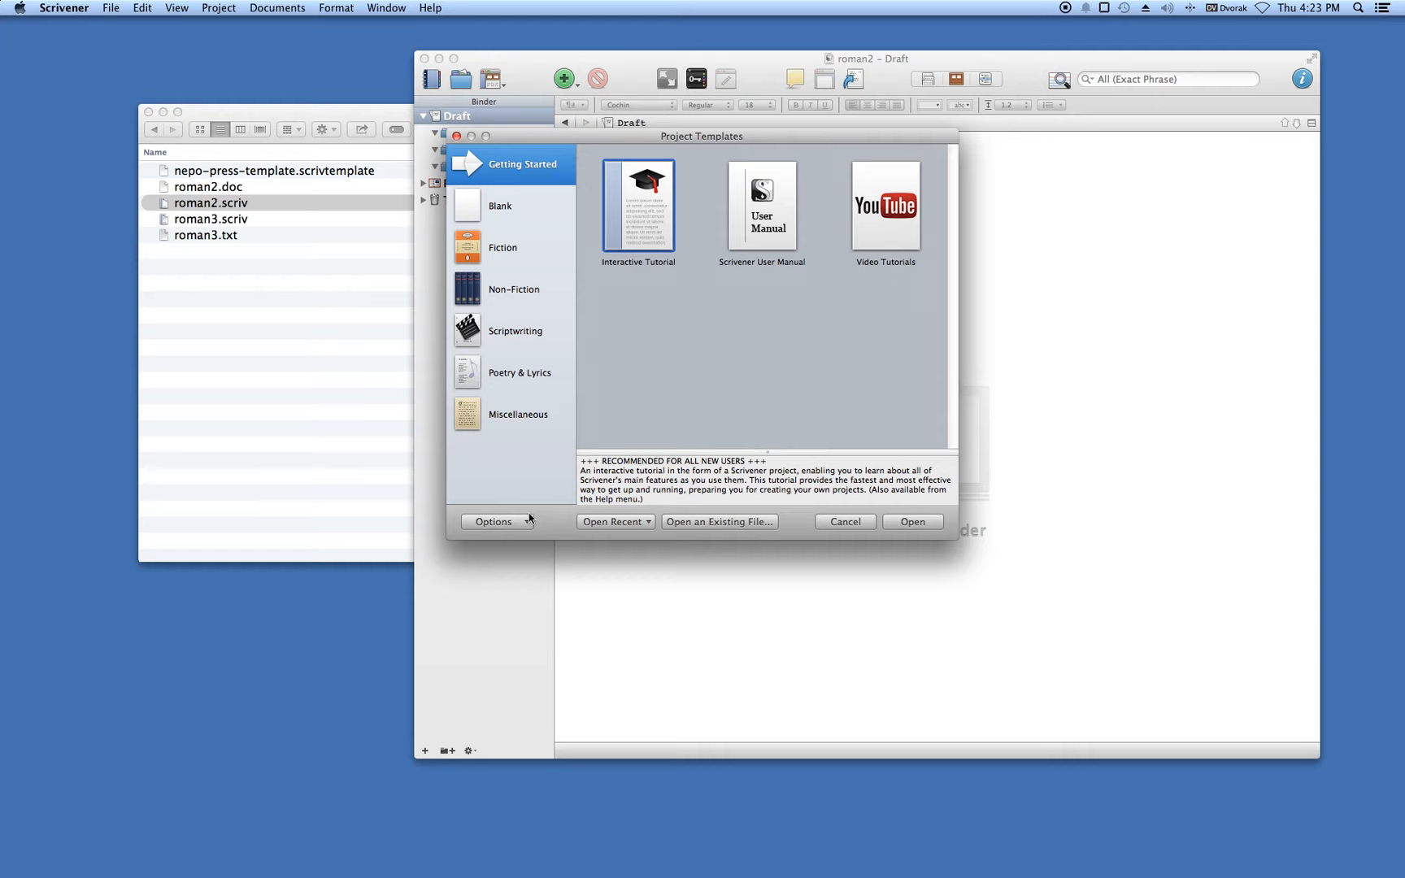
click(491, 524)
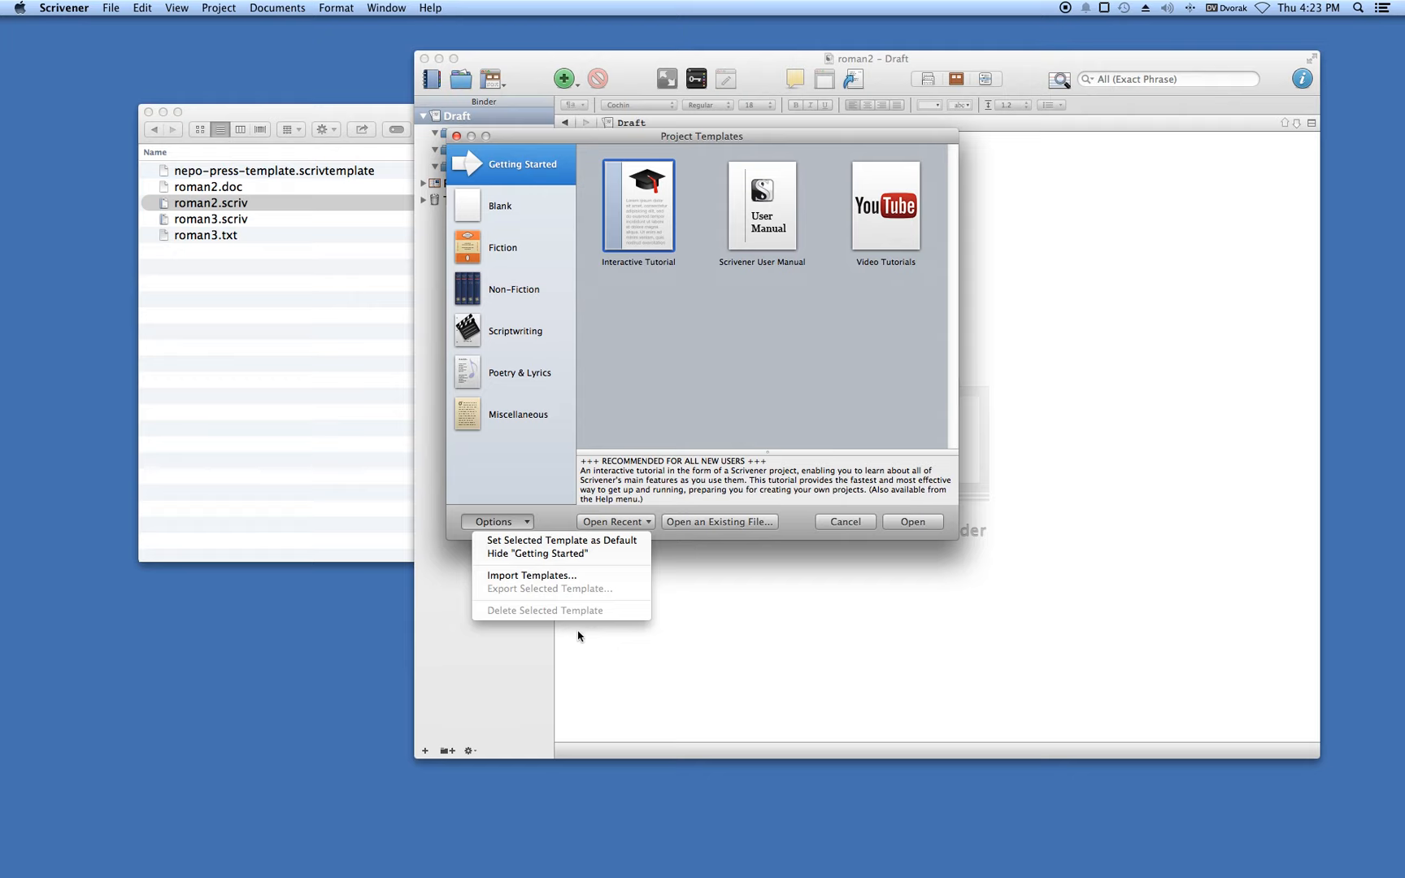
click(546, 576)
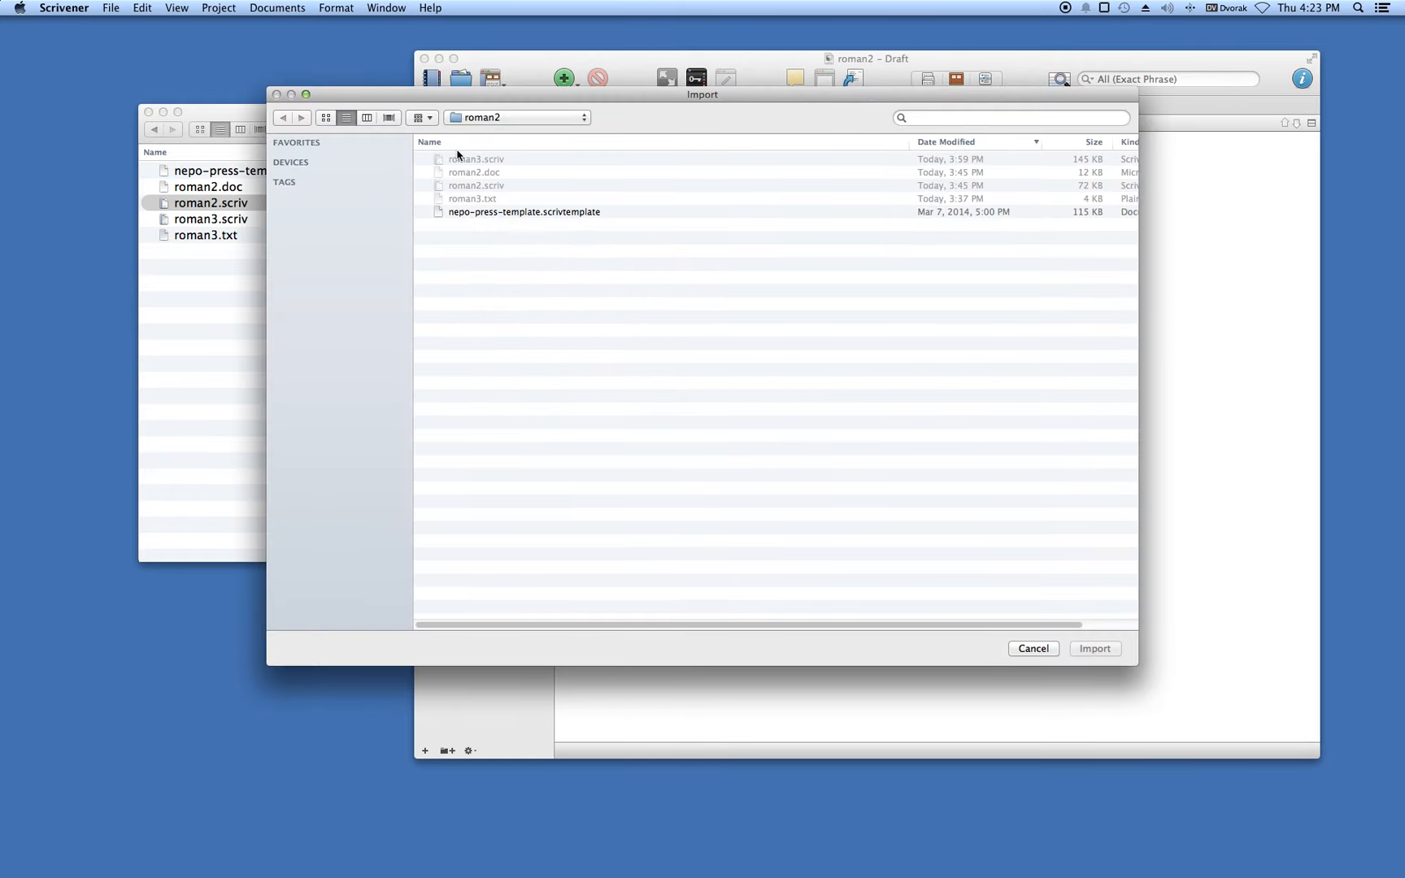
click(481, 213)
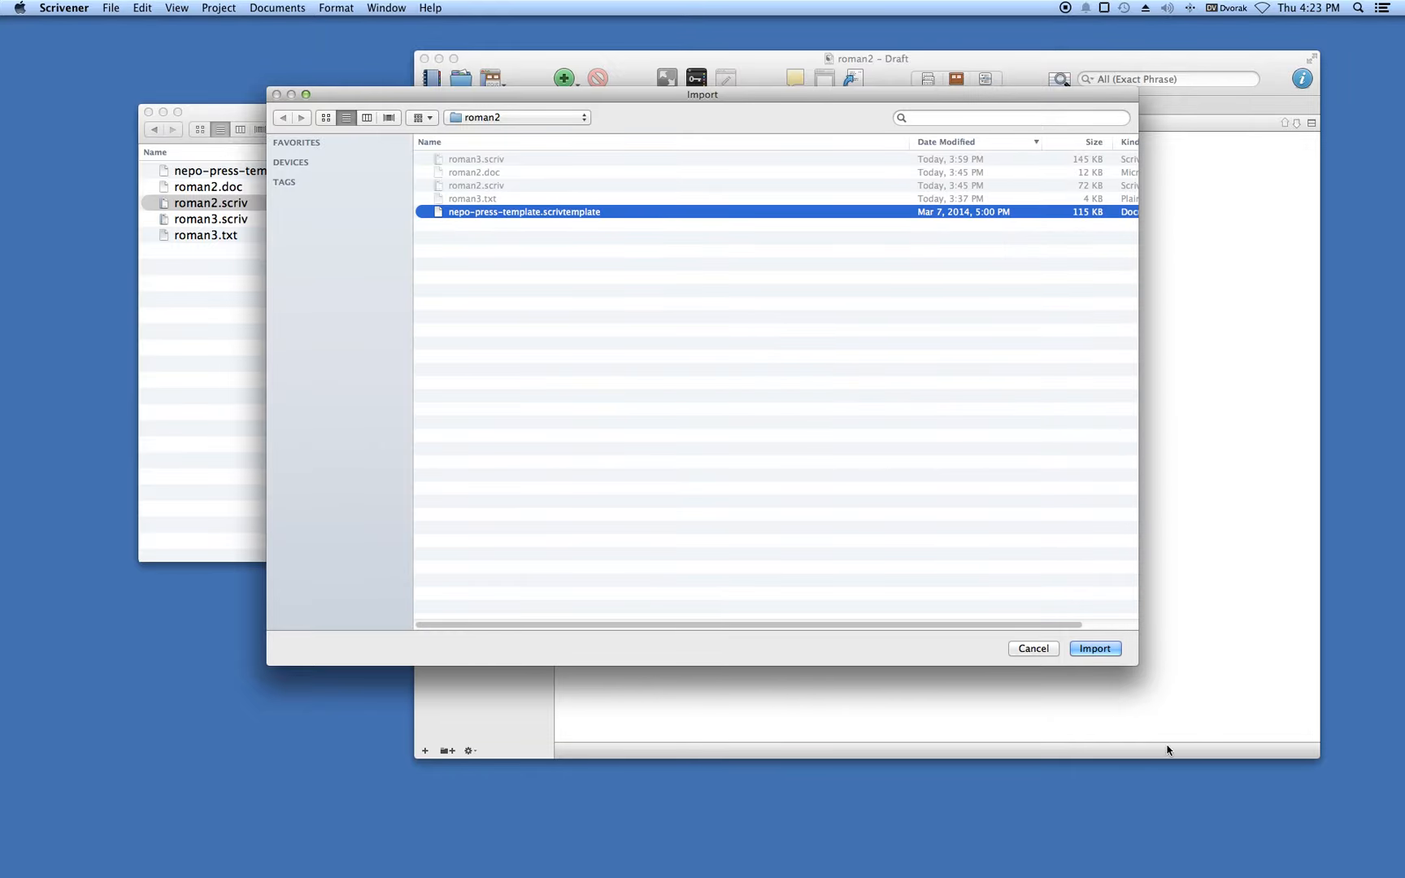
click(1098, 648)
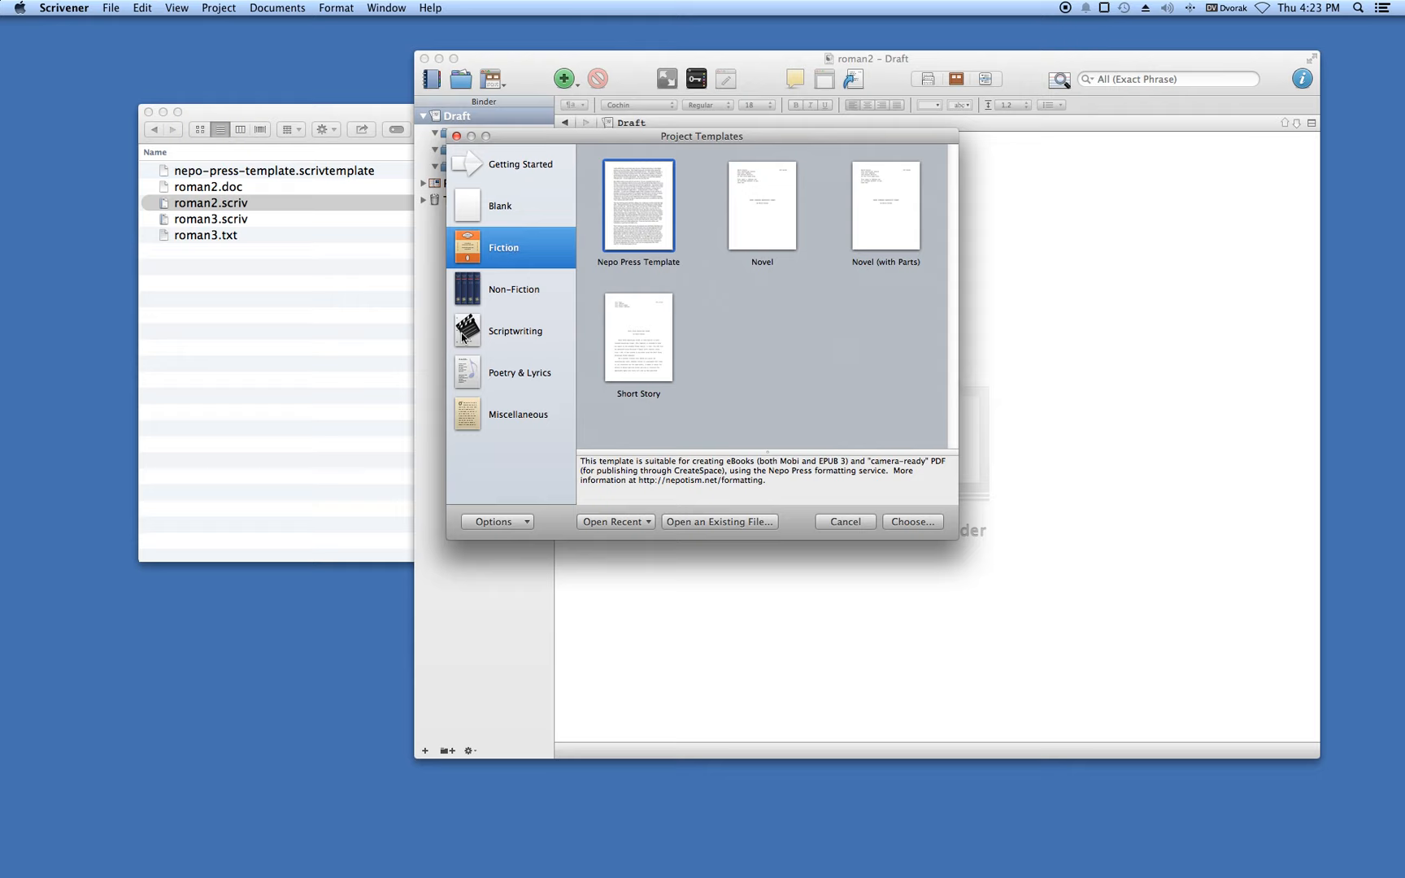
Create a new project named test3 in the roman2 folder from the Nepo Press Template
click(660, 235)
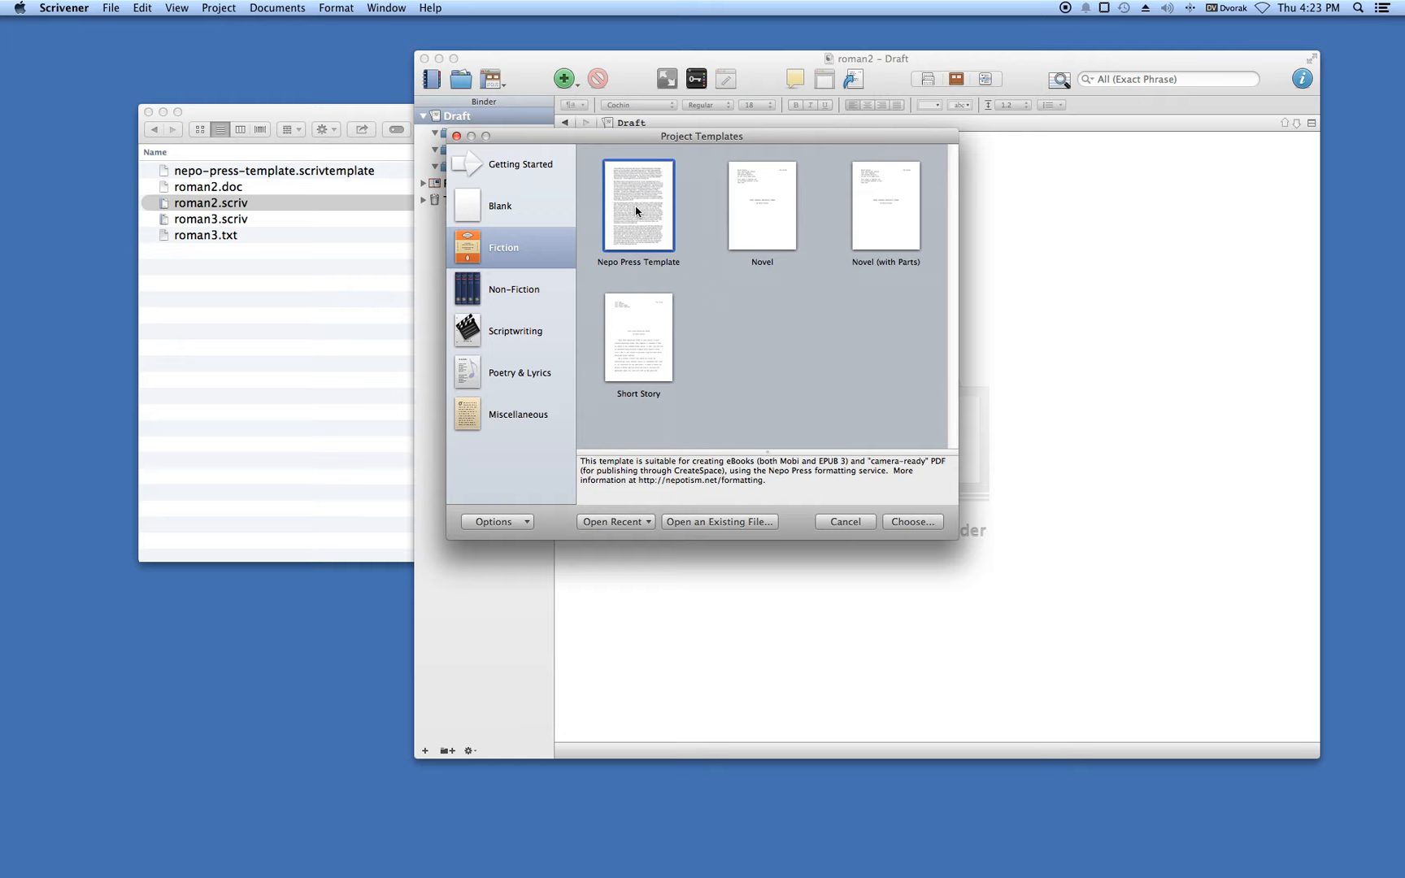
click(902, 523)
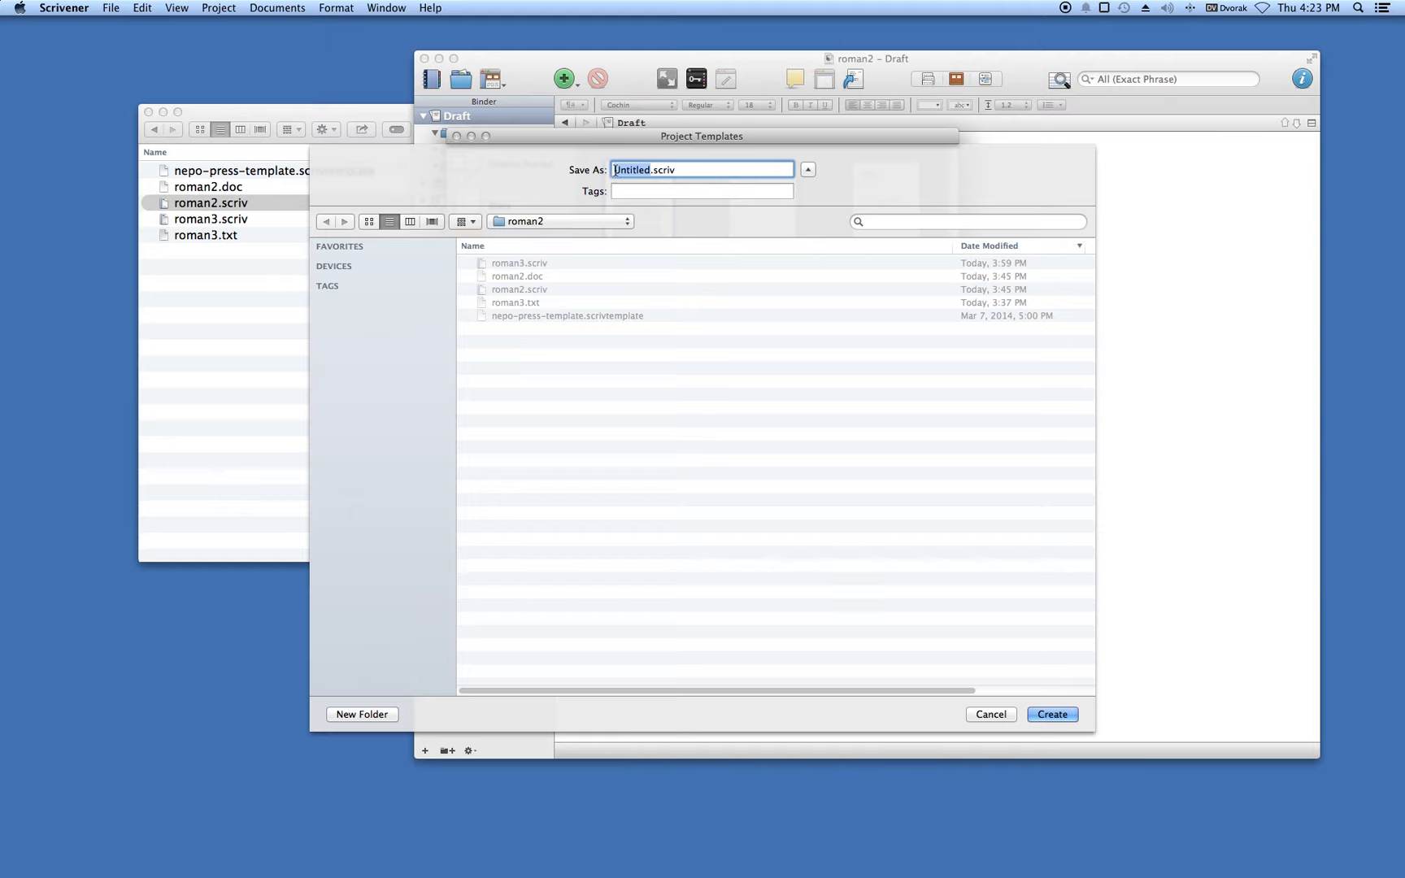
text(test3)
click(691, 172)
click(1053, 715)
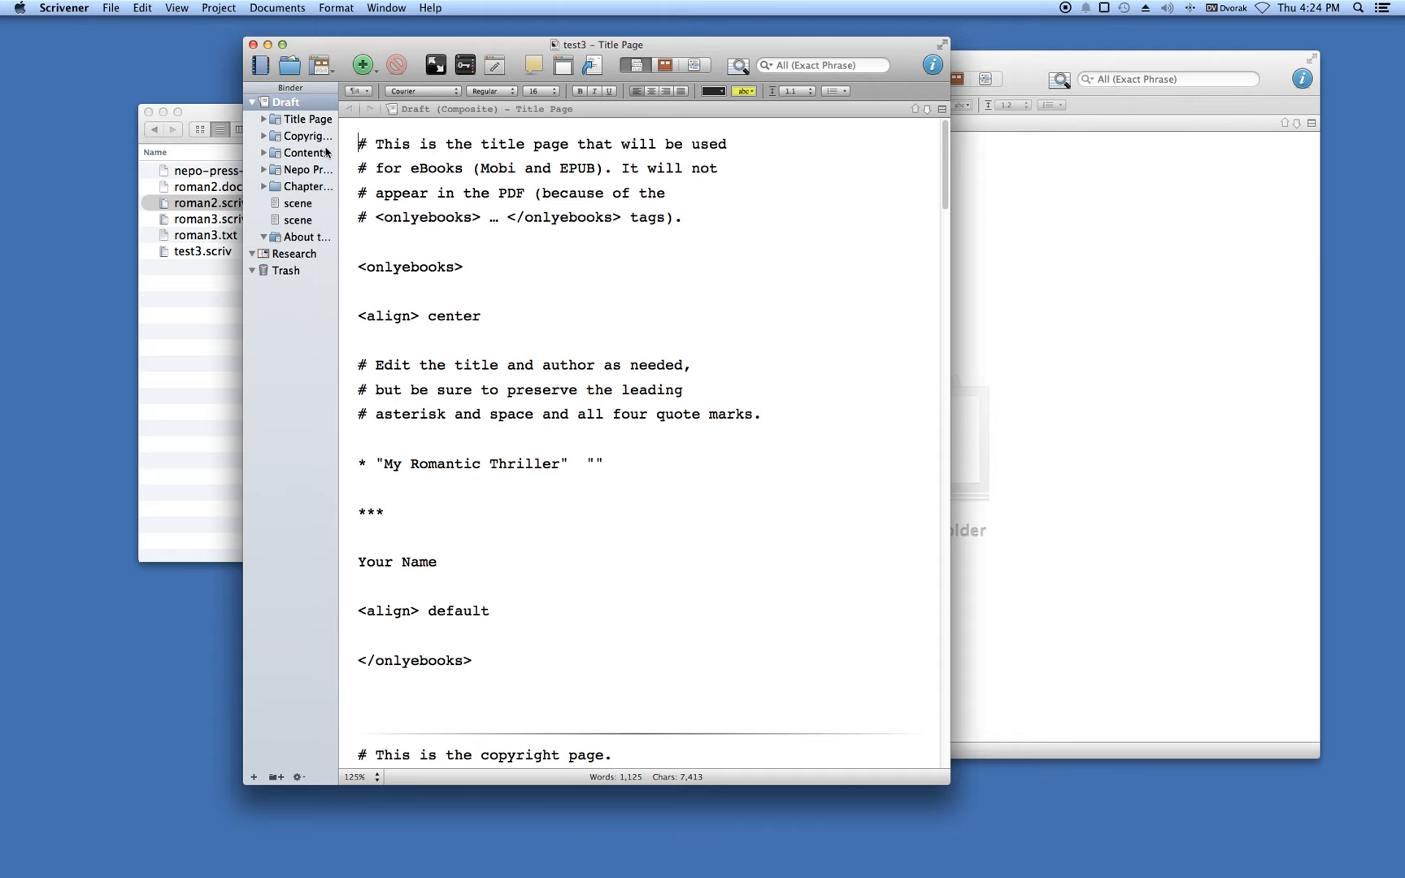
Examine the template's front matter, Nepo Press Settings, Chapter One with its two scenes, and About the Author documents
click(316, 121)
click(307, 135)
click(307, 152)
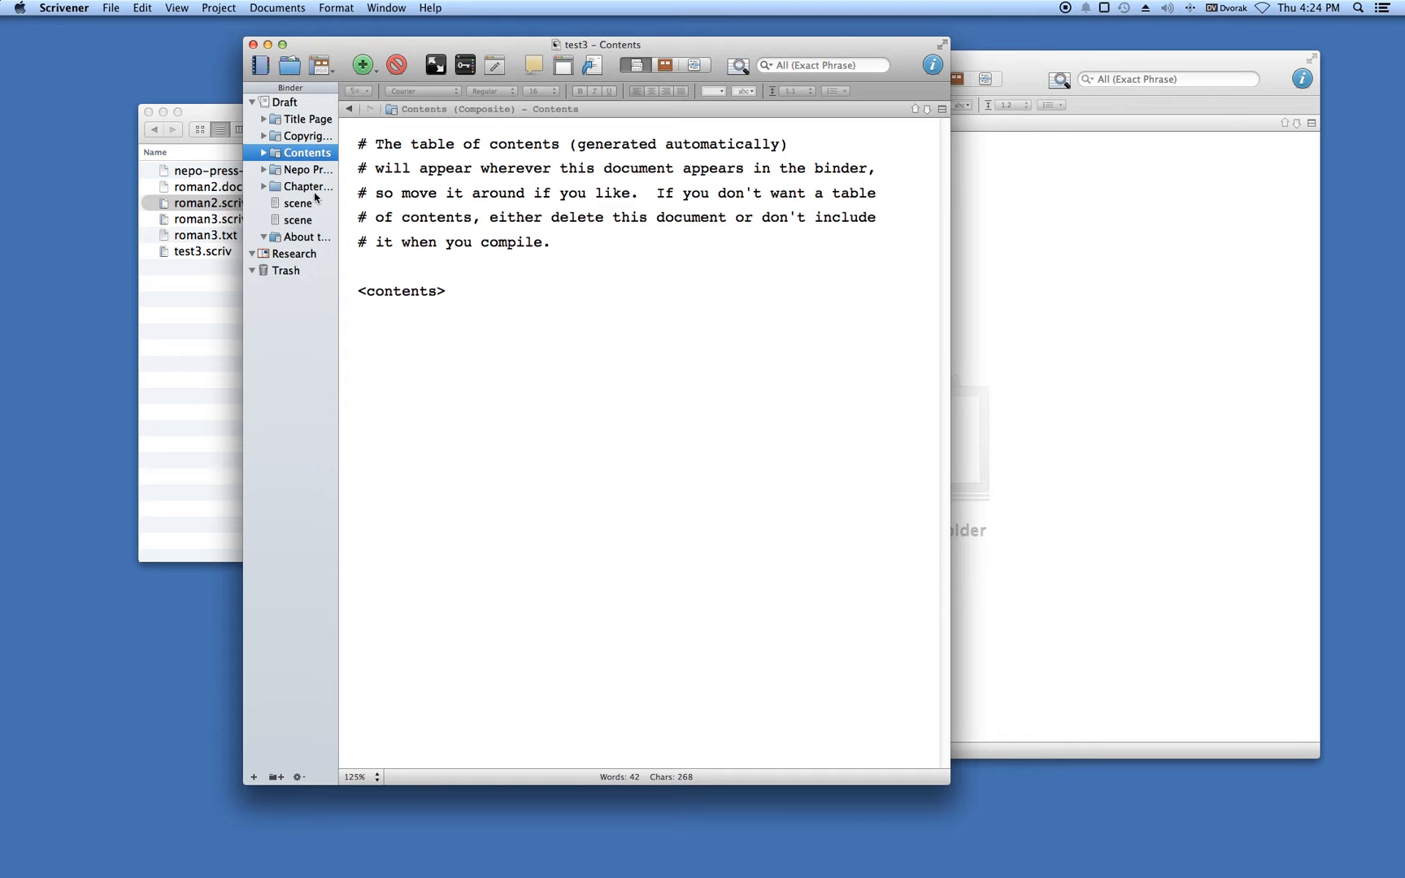
click(301, 171)
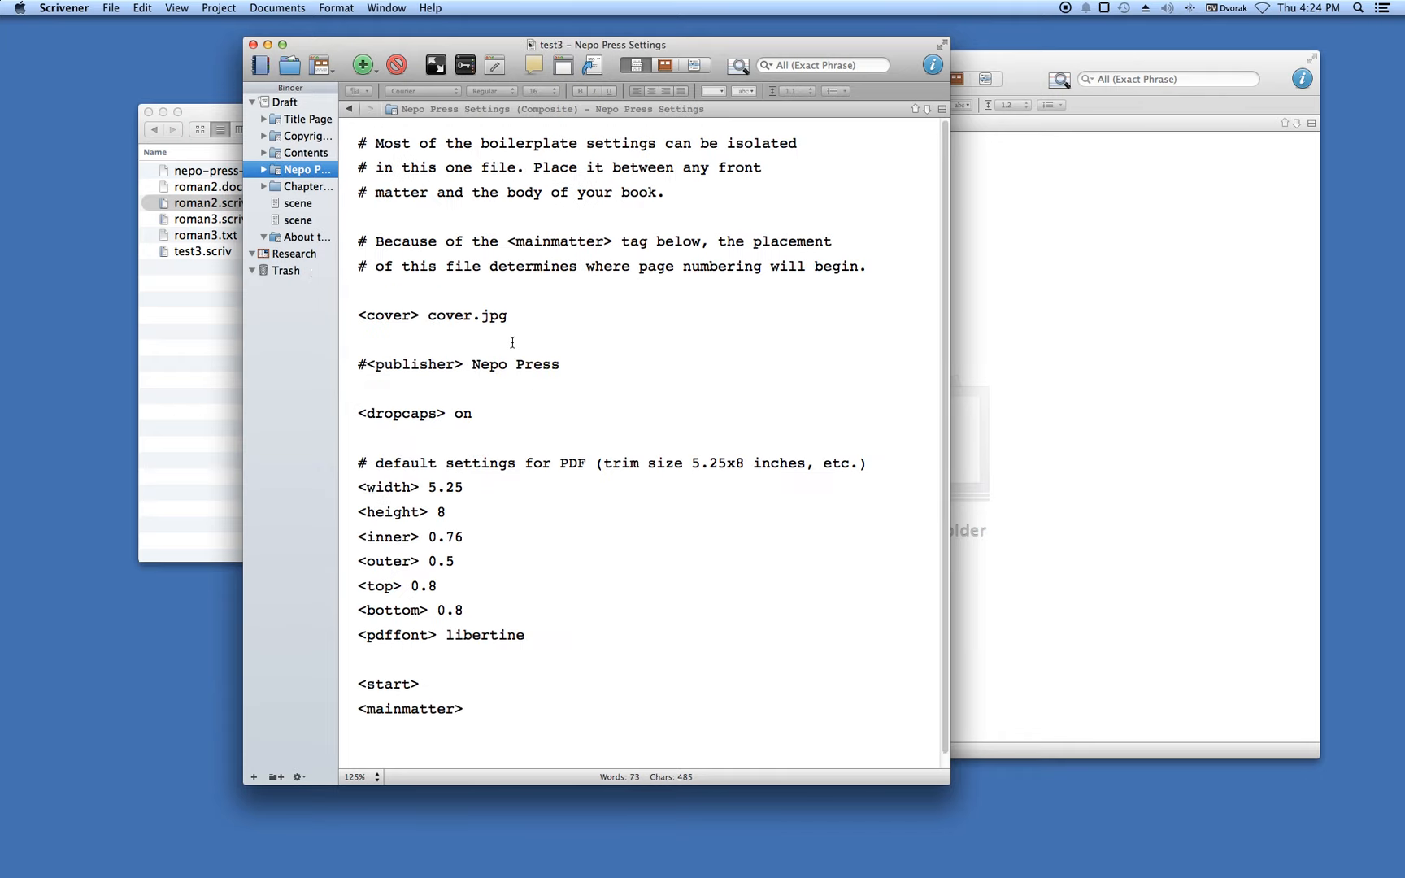
click(280, 187)
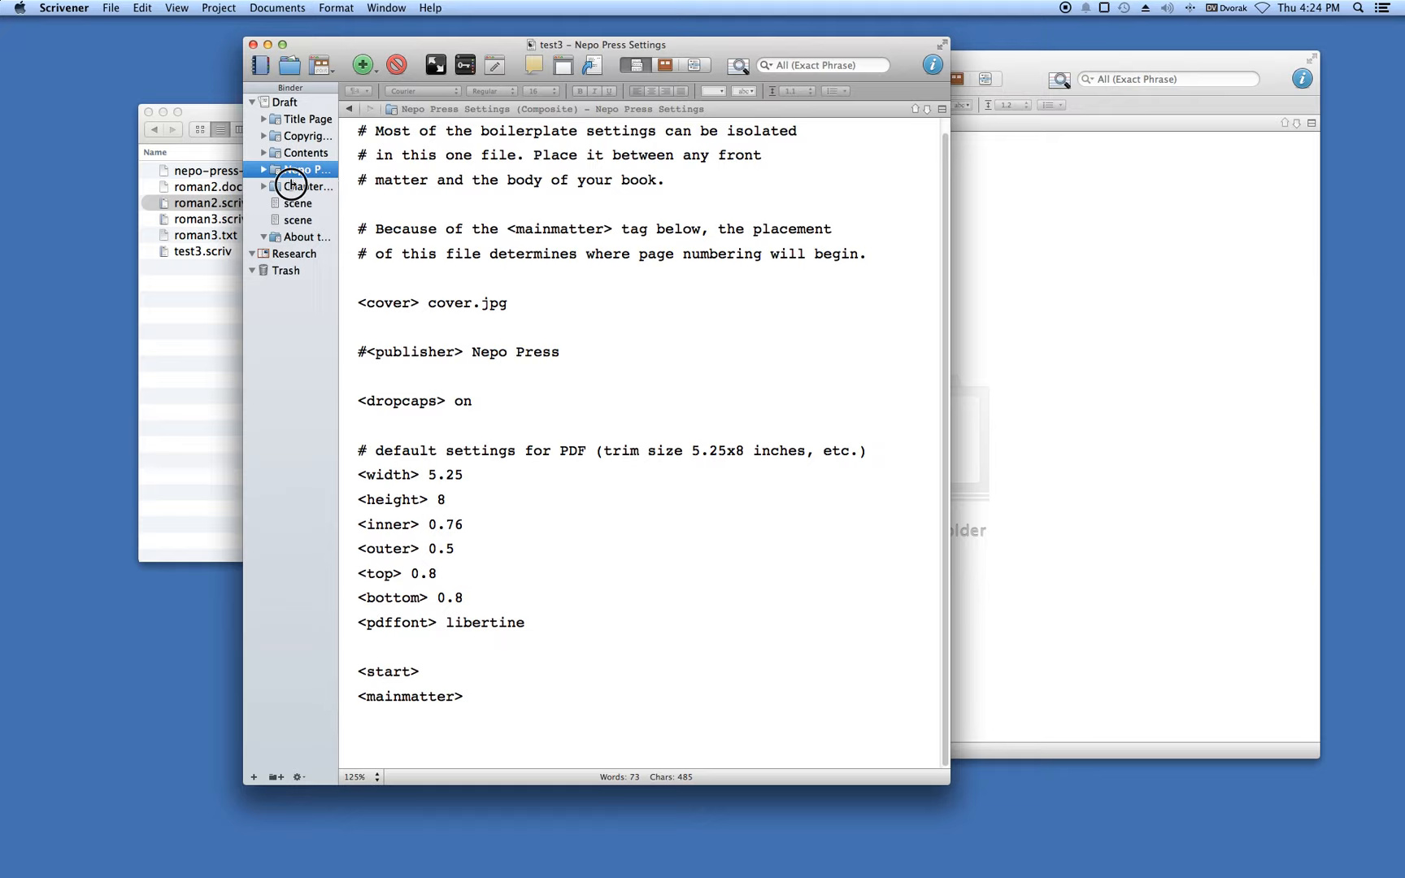
click(265, 188)
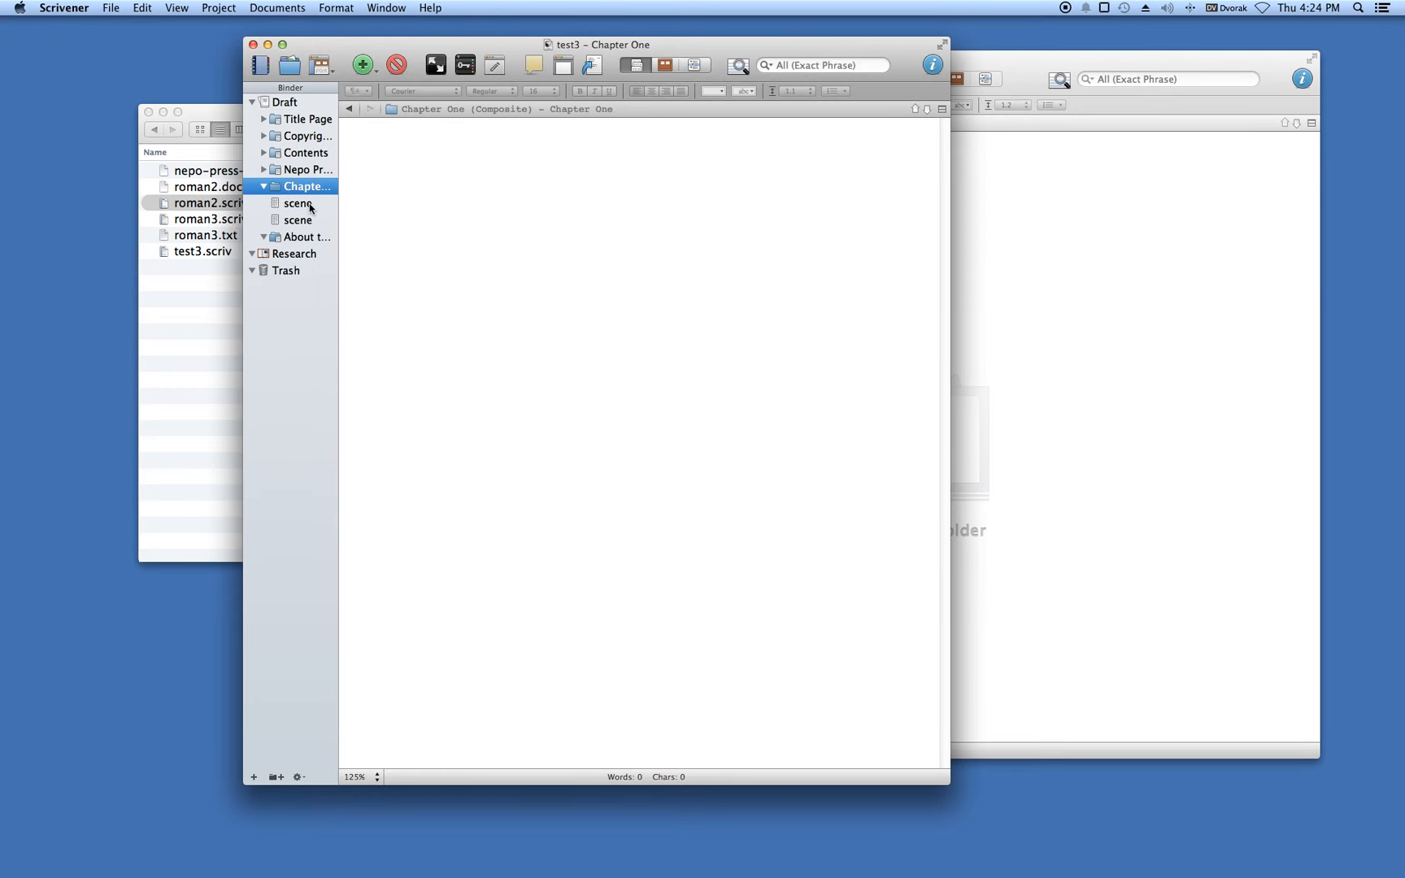
click(310, 208)
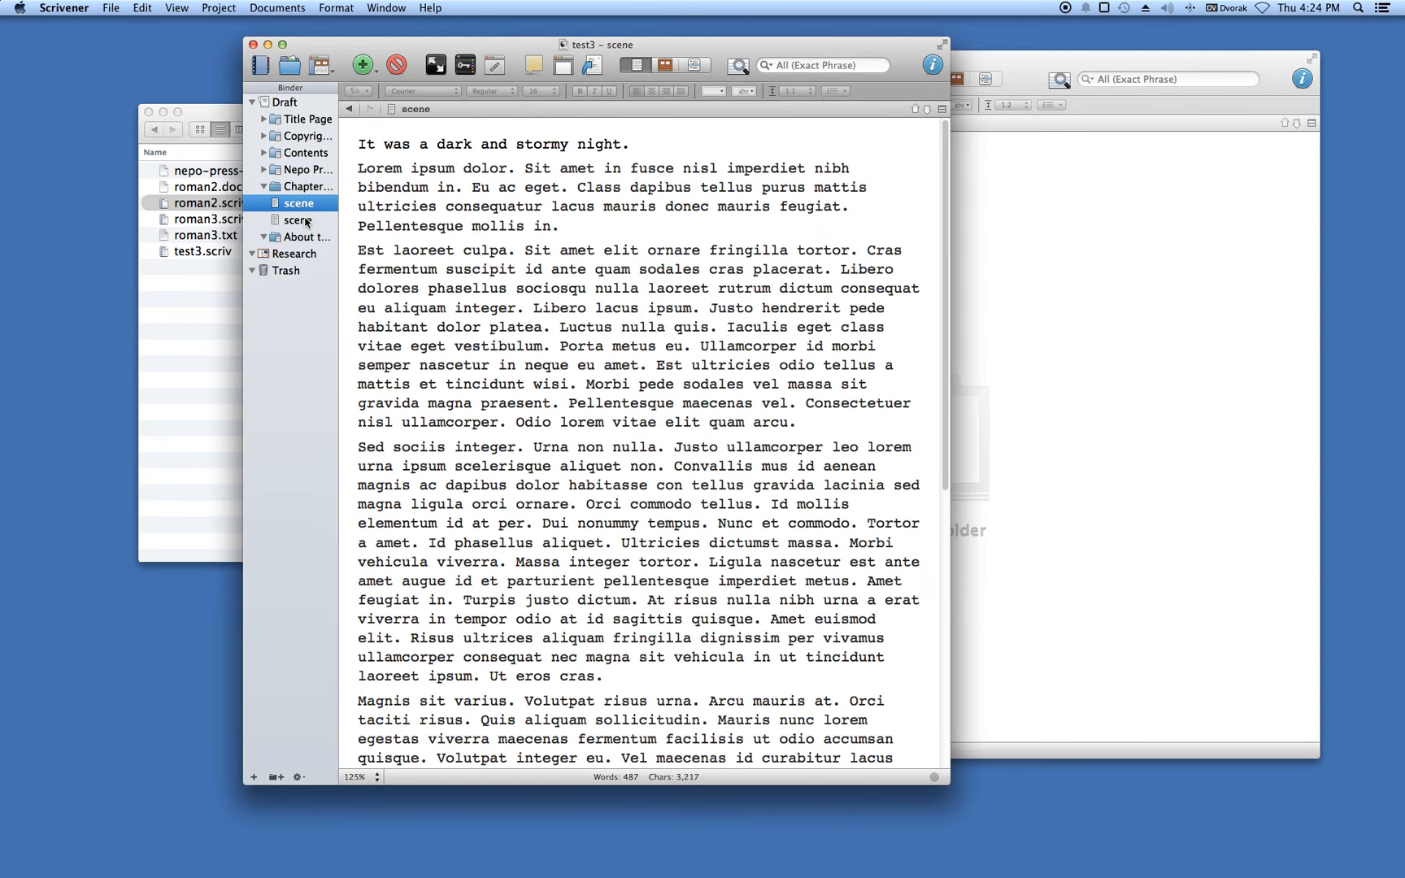
click(307, 222)
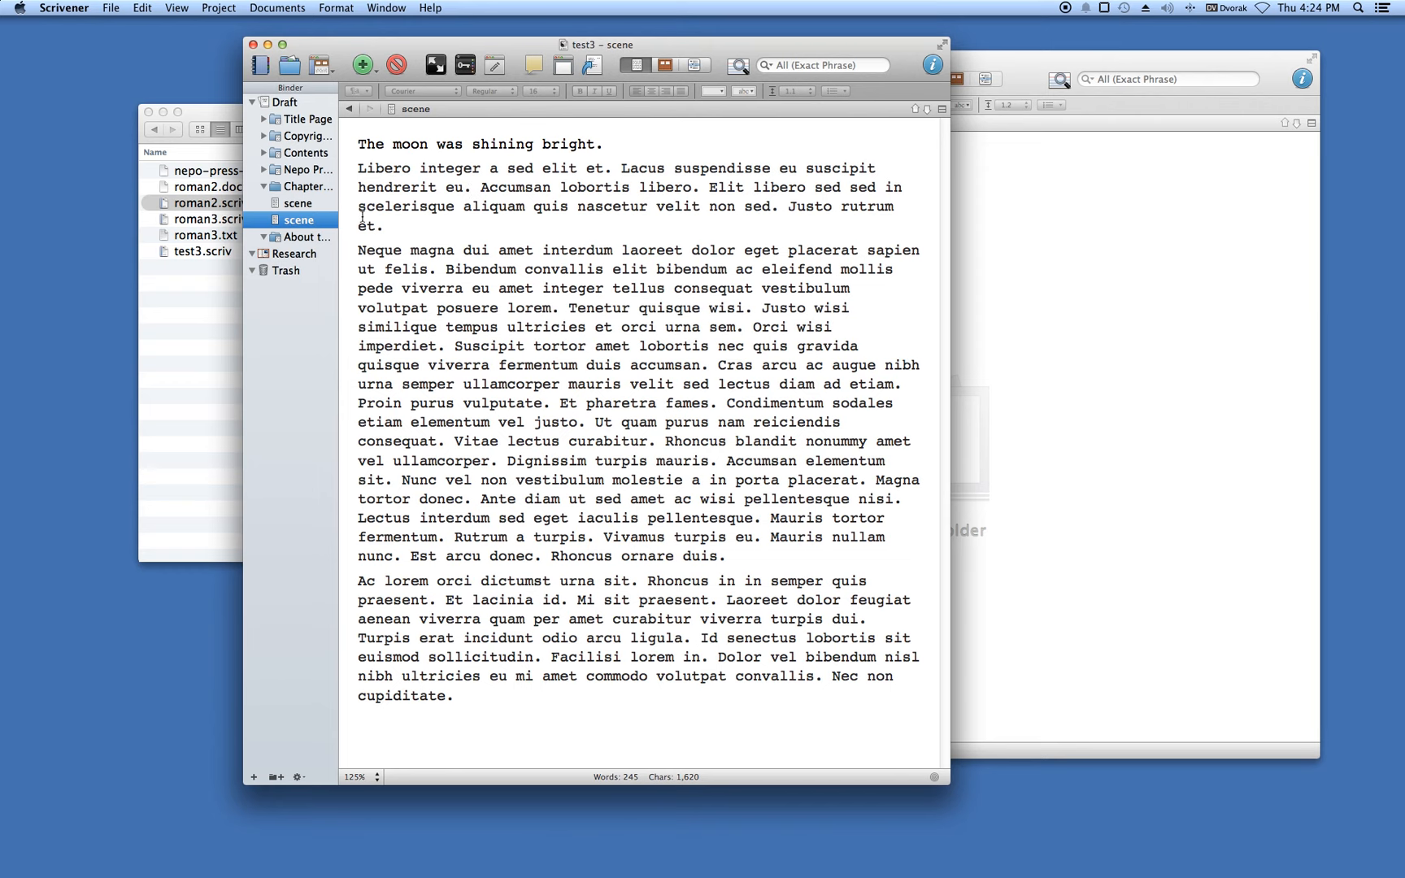
click(282, 238)
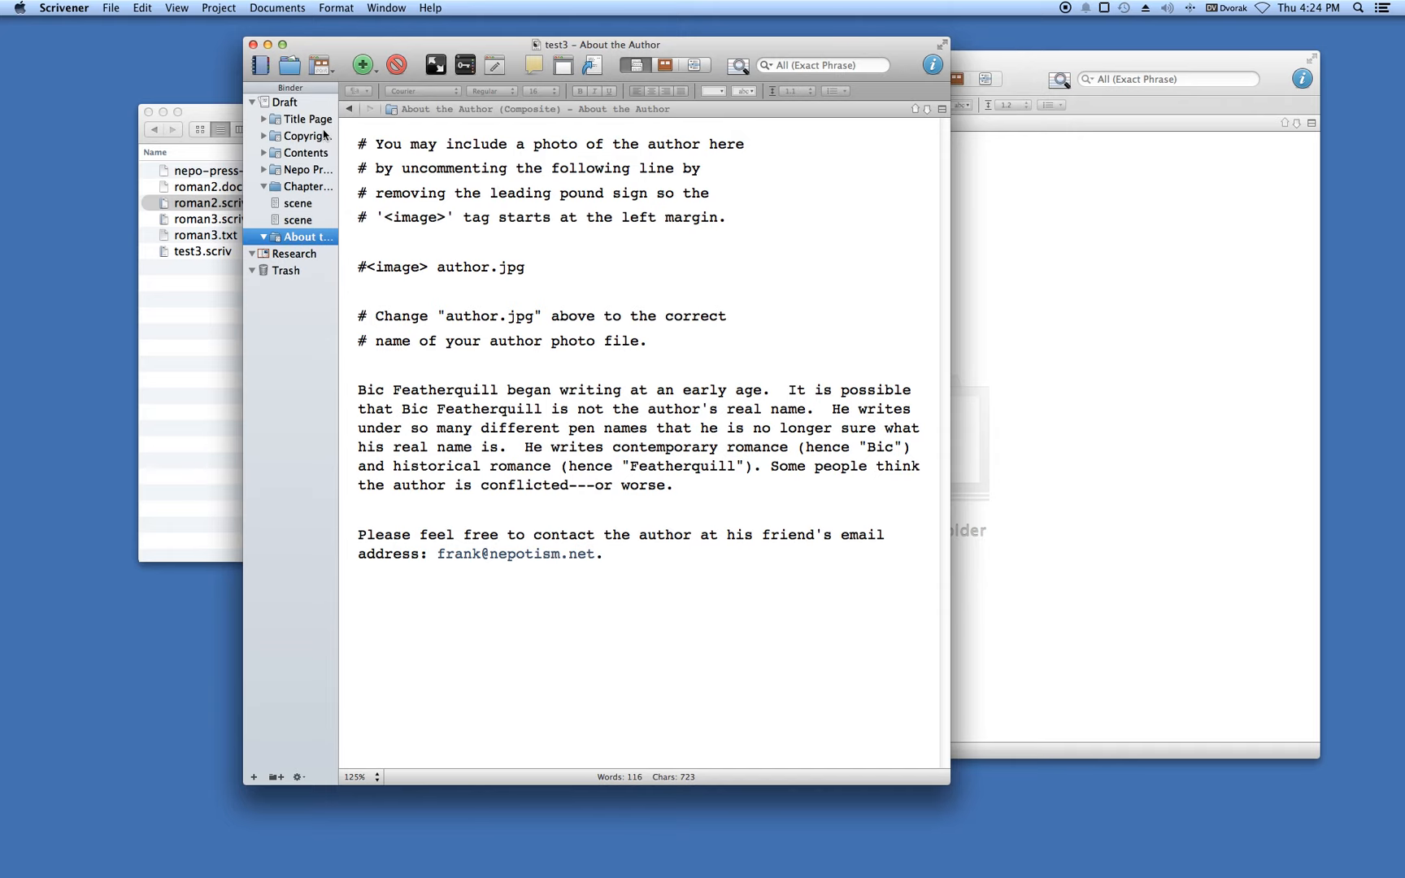
Open the compile options for the Draft and review the separators, the folder-level formatting and its title prefix
click(285, 103)
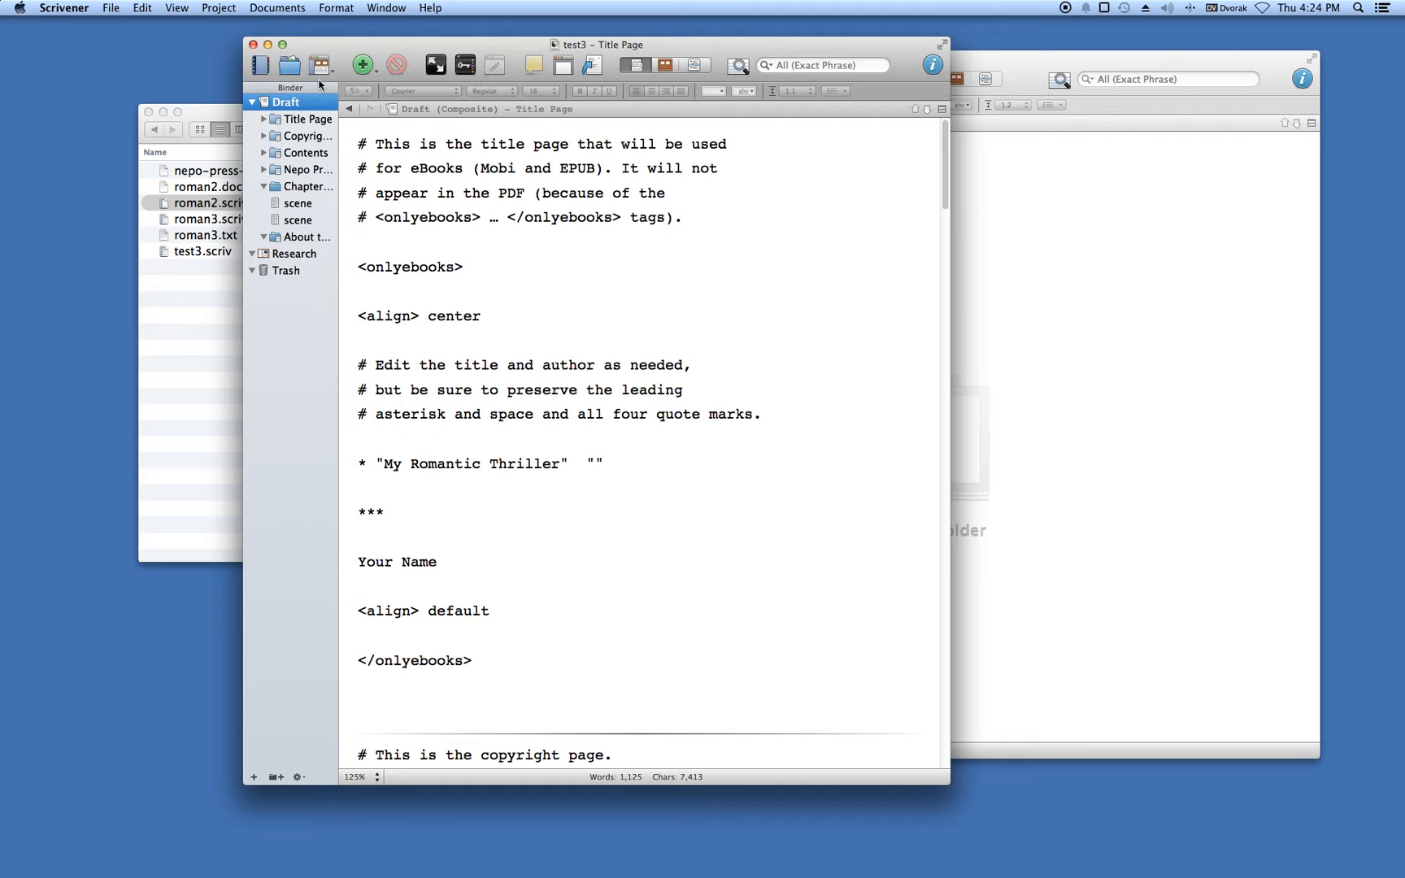
click(594, 69)
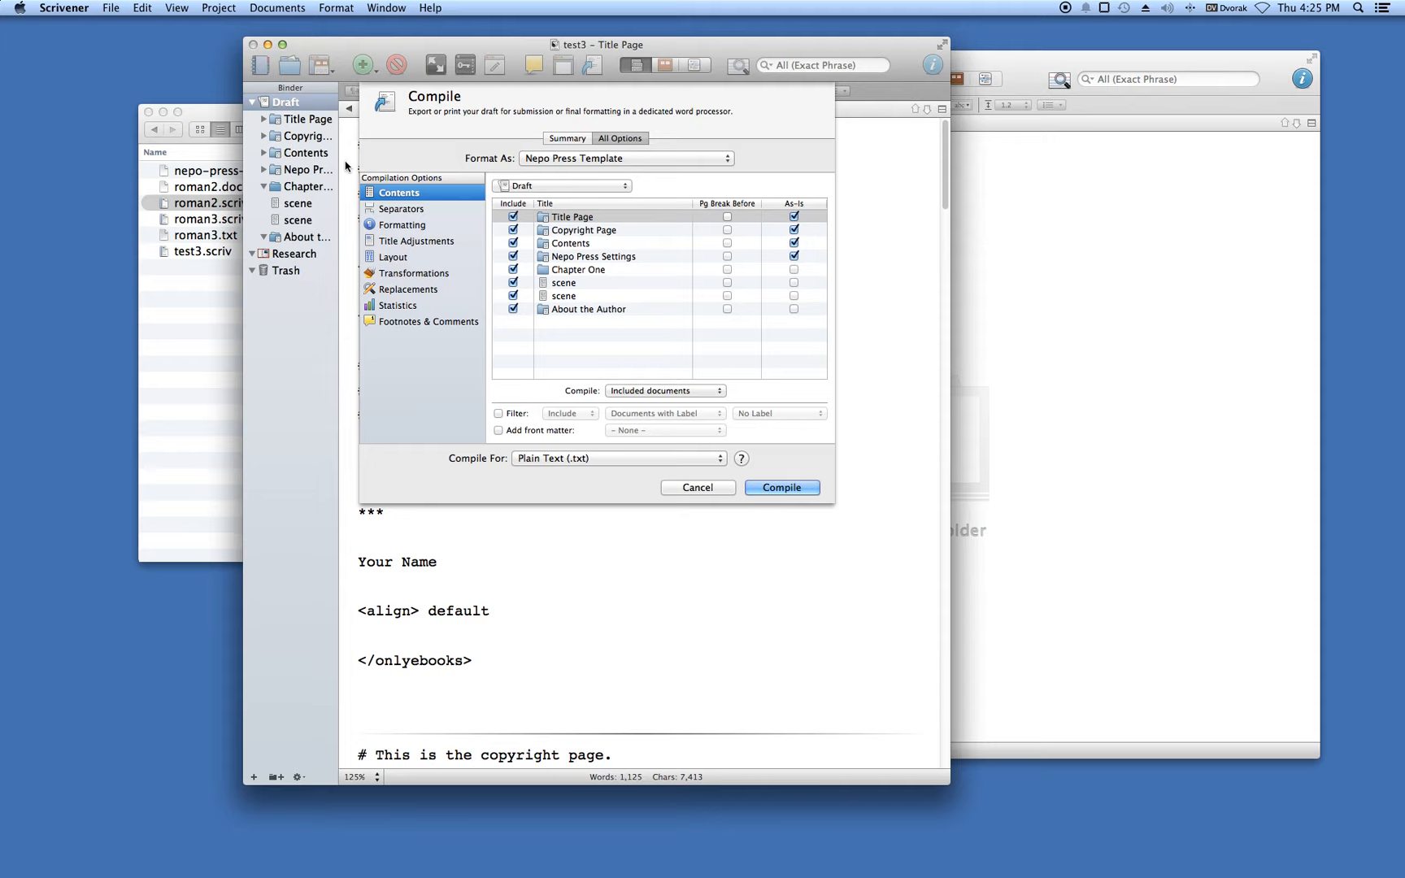
click(391, 212)
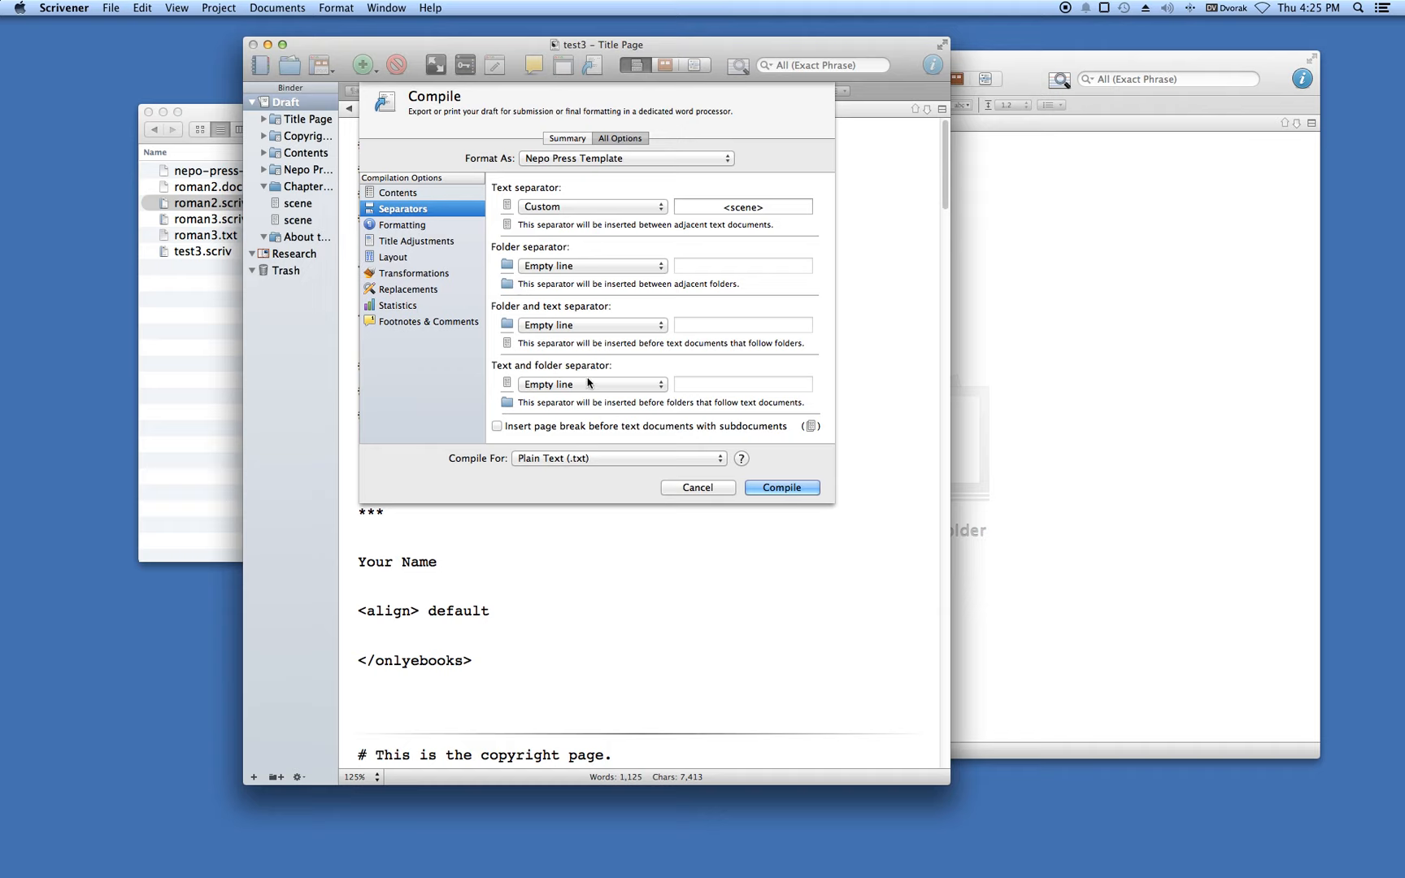
click(390, 228)
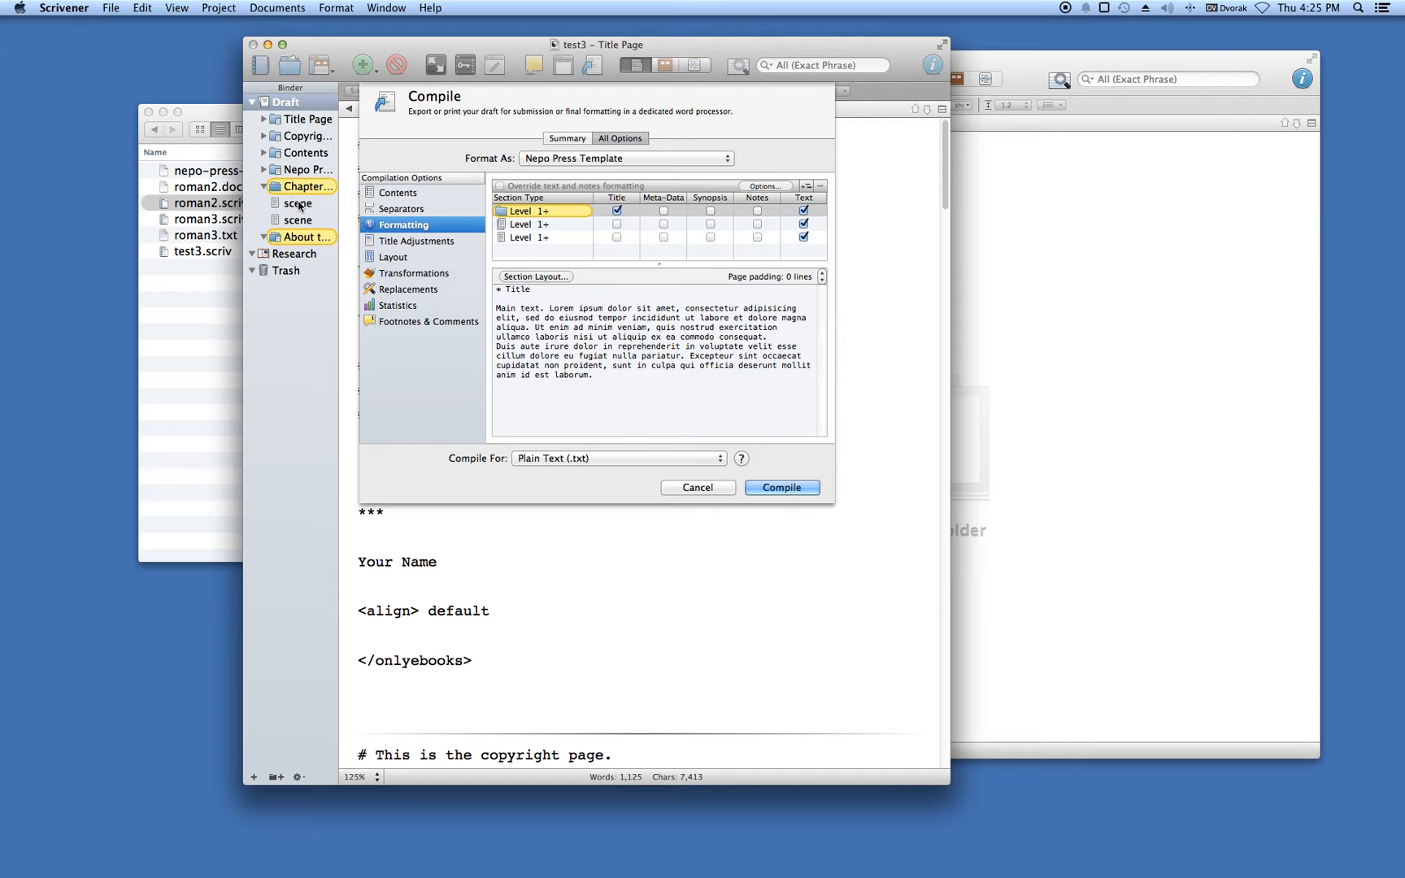
click(505, 213)
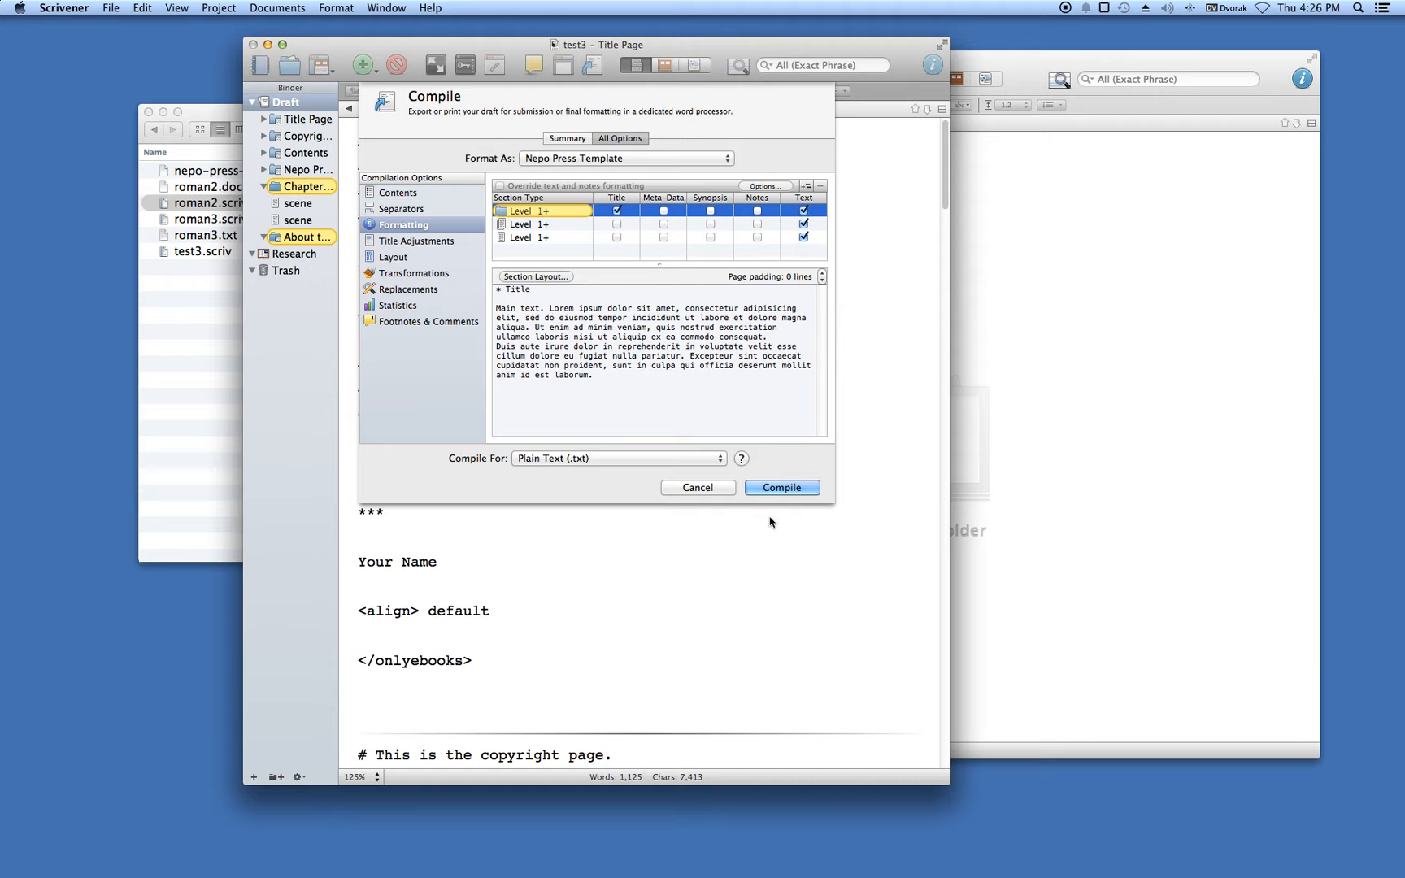
click(531, 277)
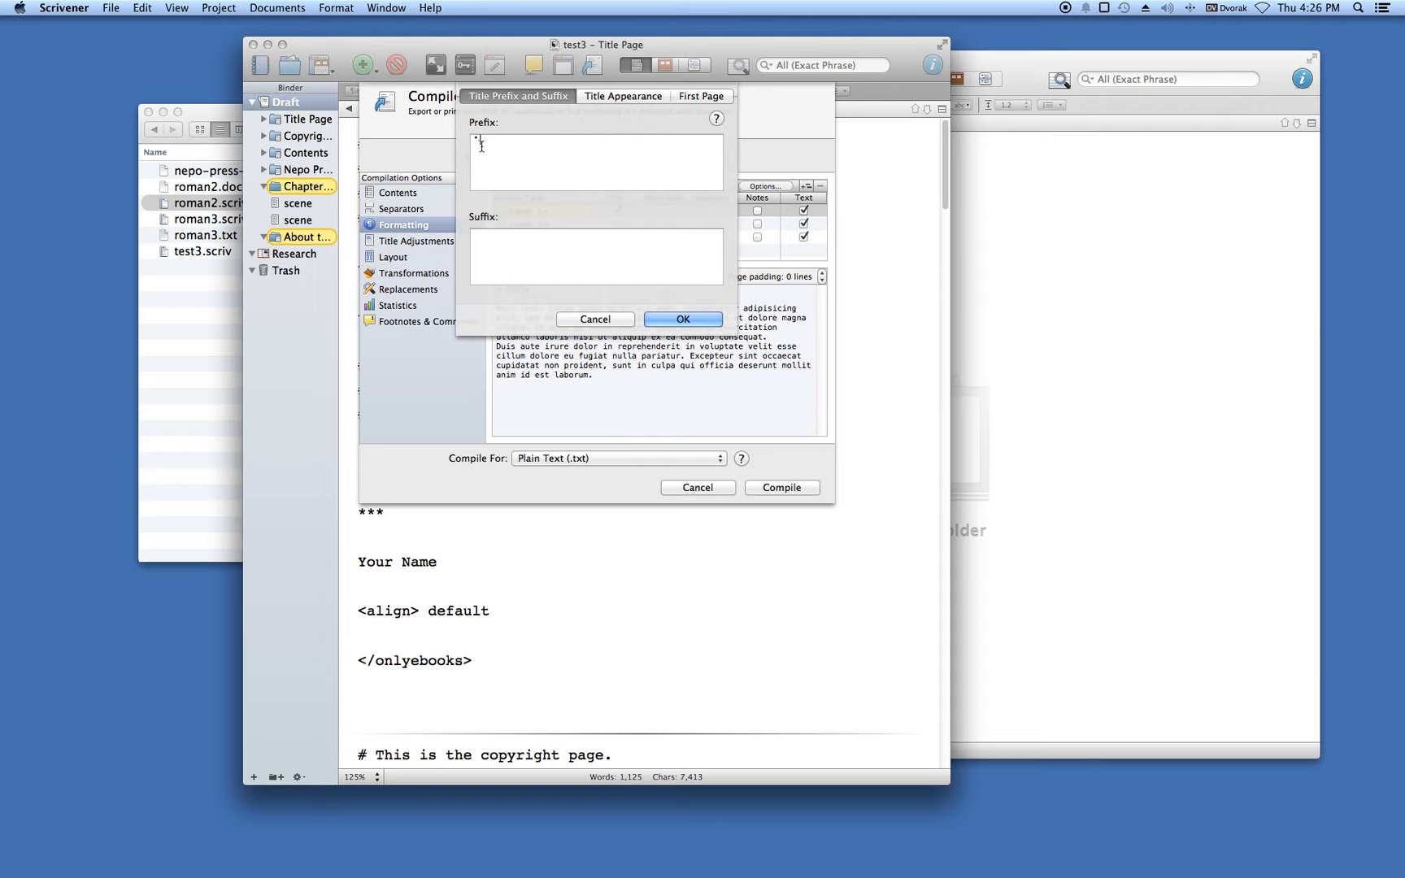
text(*)
click(585, 319)
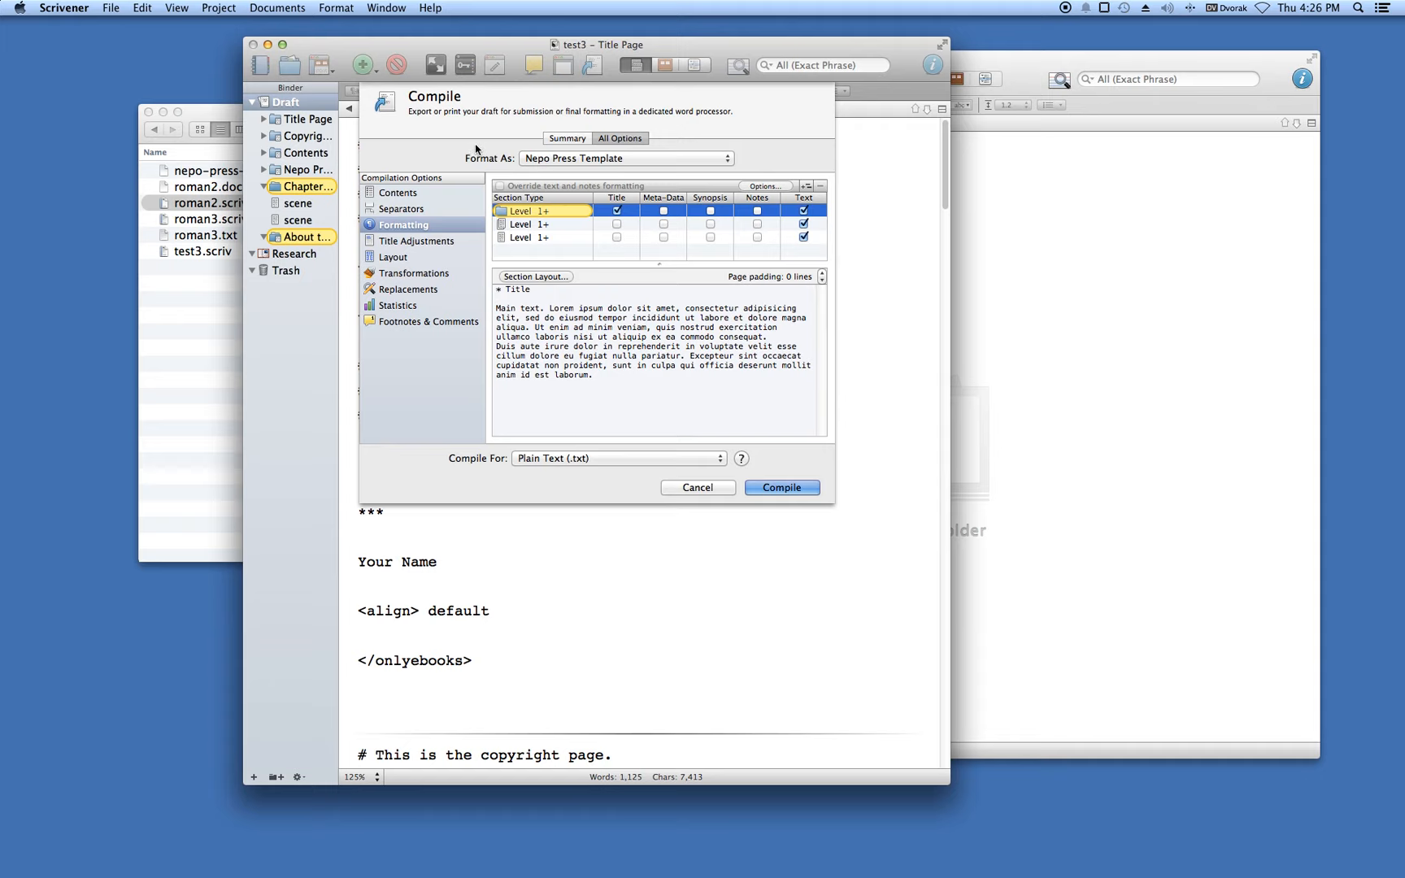
Check the included contents and compile the Draft with the Nepo Press Template format to plain text as test3.txt in roman2
click(440, 192)
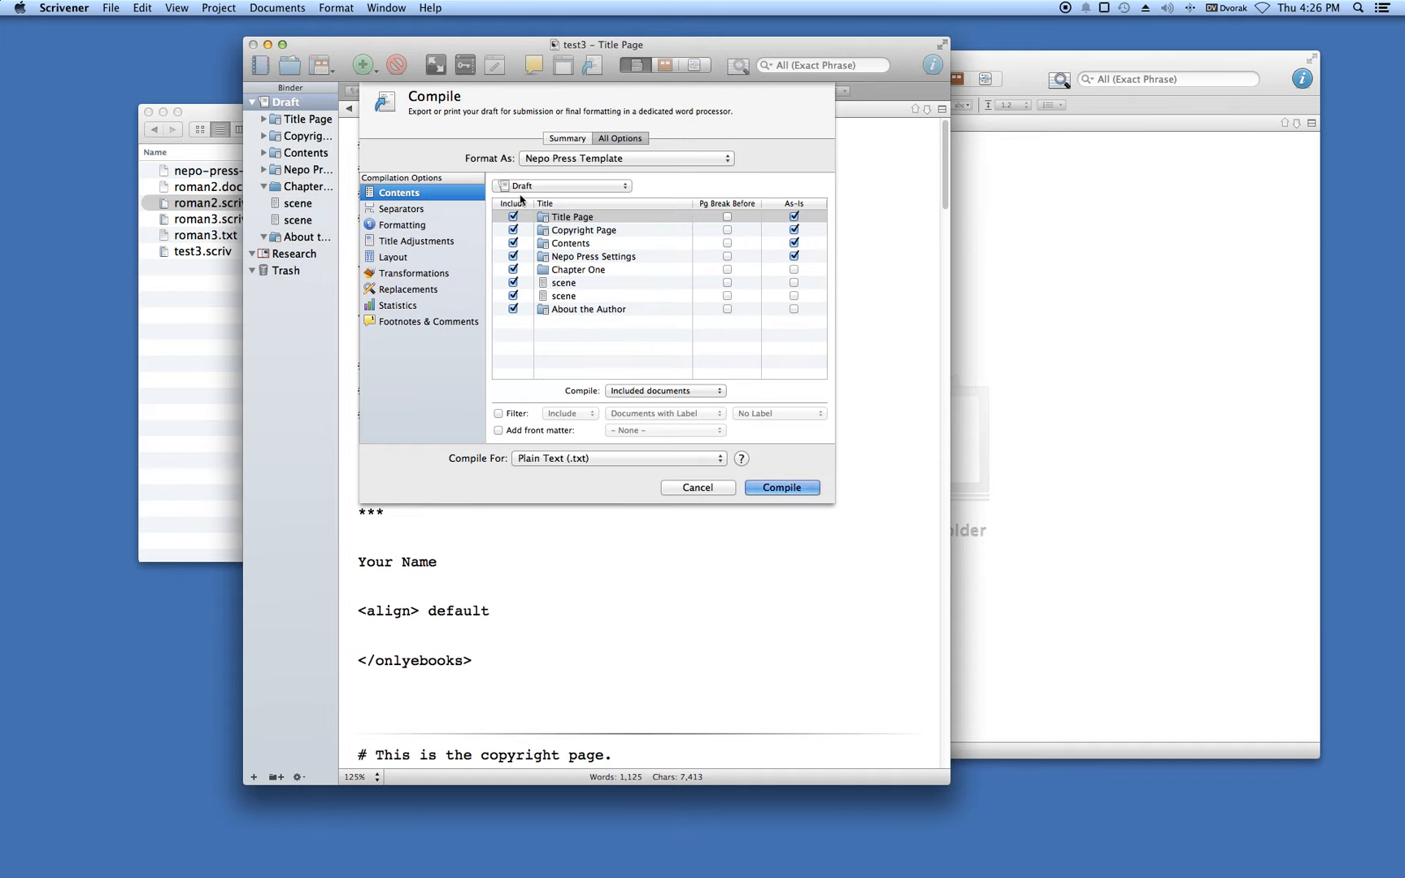
click(789, 488)
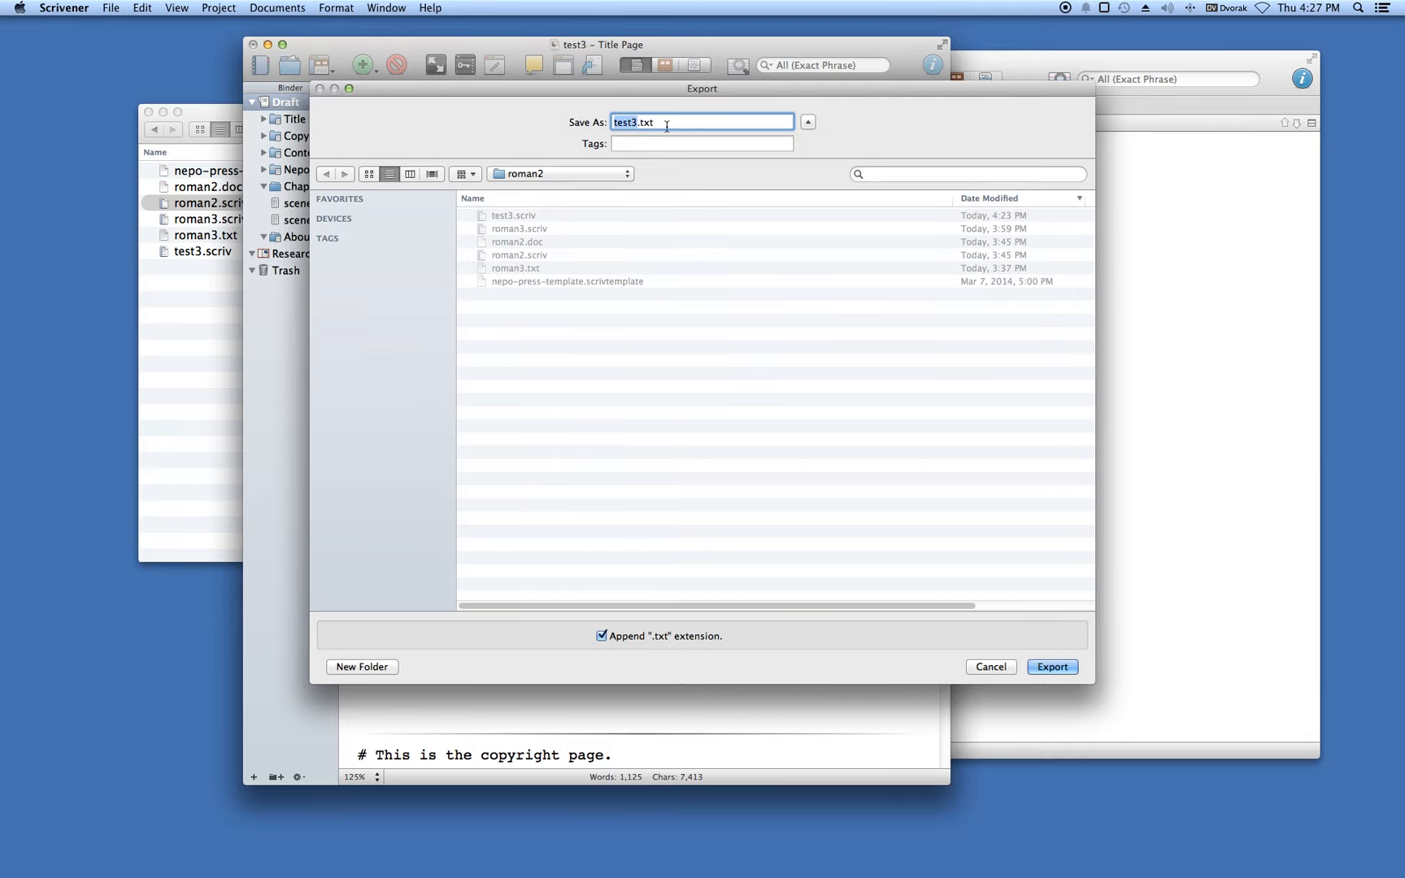
click(1055, 667)
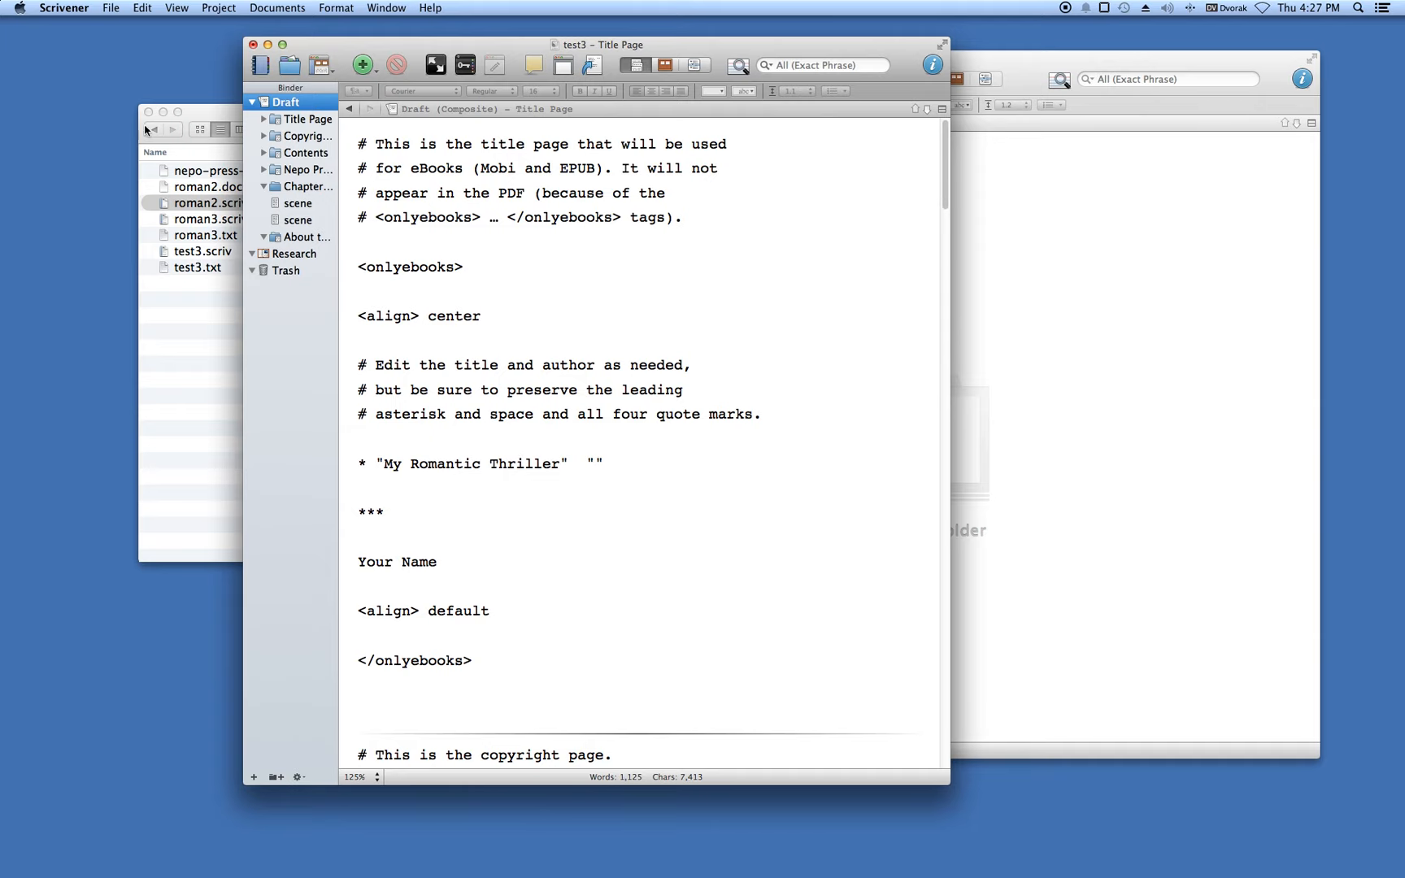
Switch to Finder to locate the exported test3.txt in the roman2 folder, and return to the test3 project
click(215, 112)
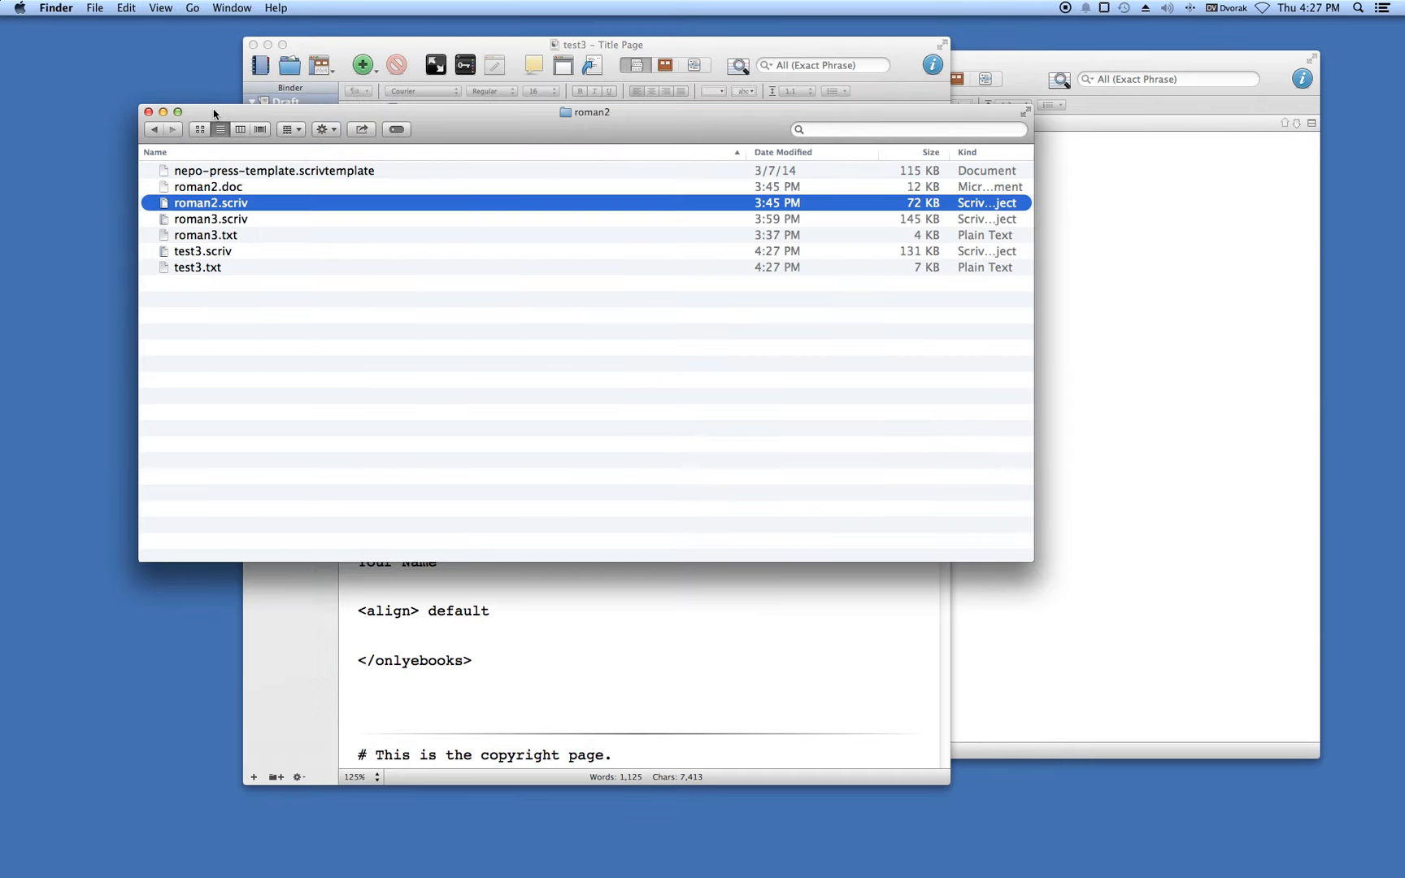
click(196, 271)
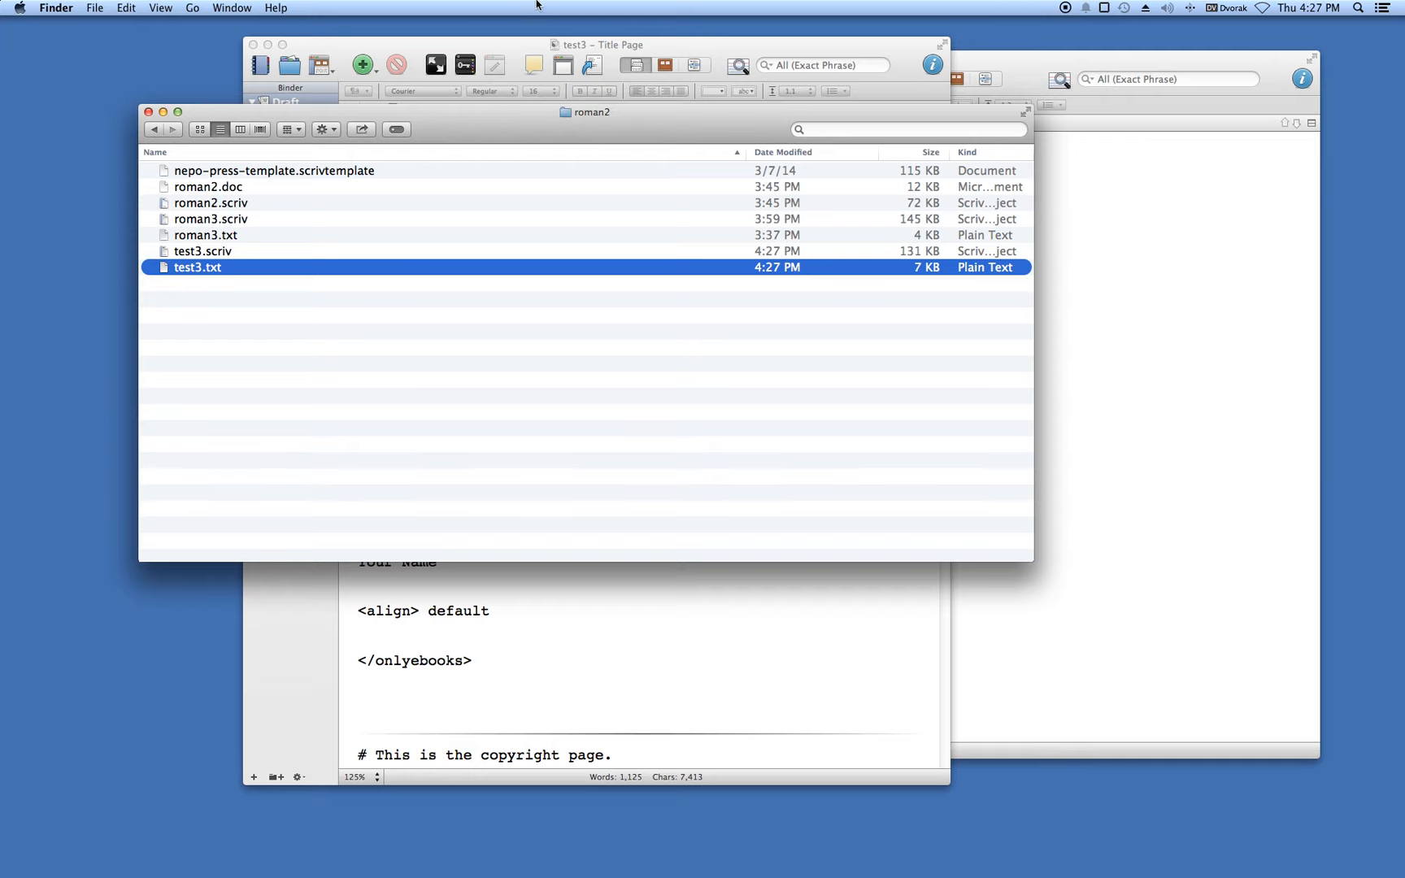
click(402, 47)
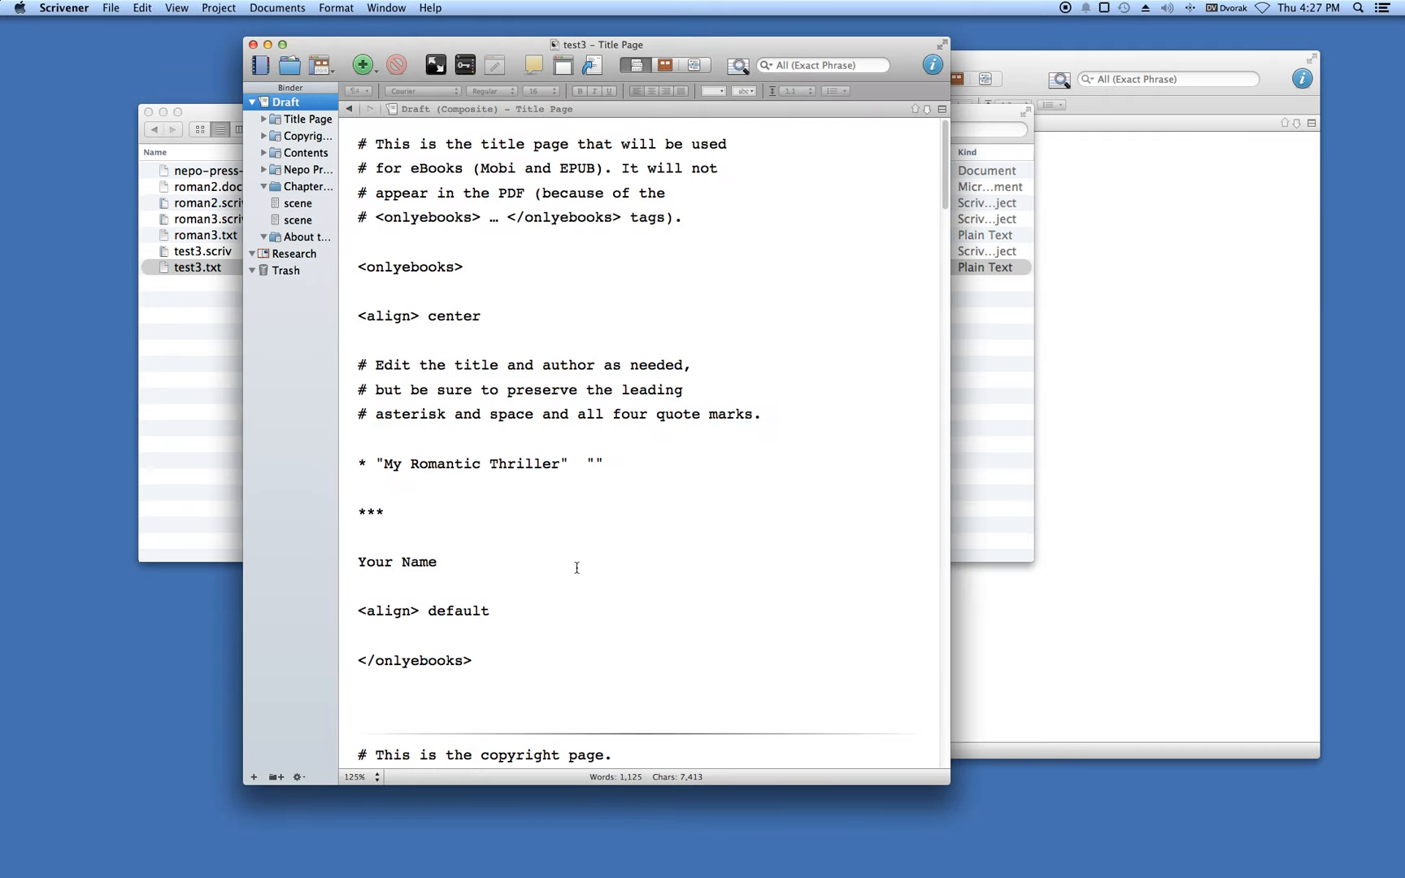
Open the Title Page document and highlight the "My Romantic Thriller" title and the "Your Name" author placeholder for review
click(294, 120)
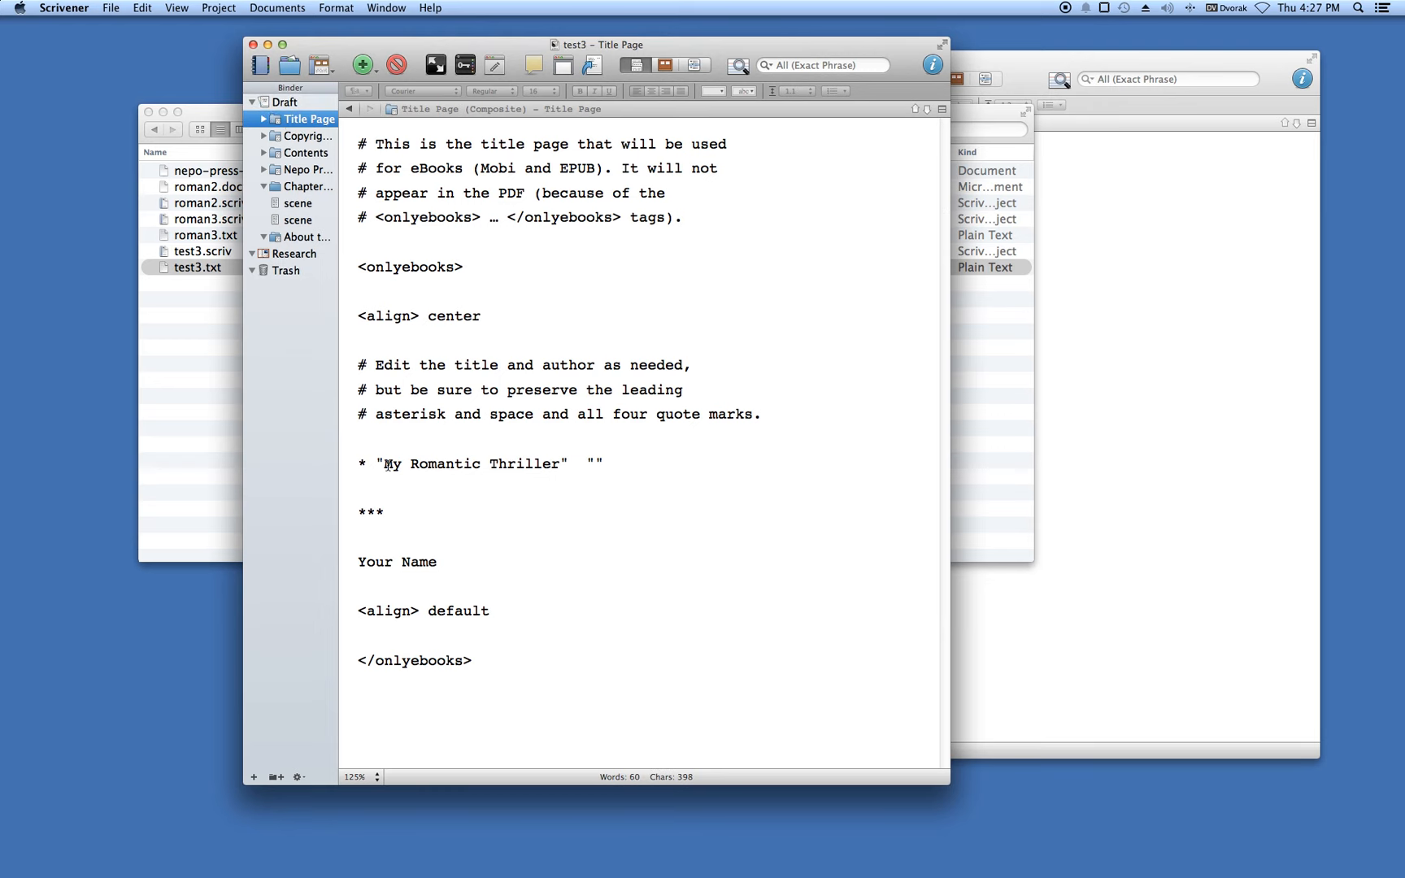
drag(388, 465, 560, 459)
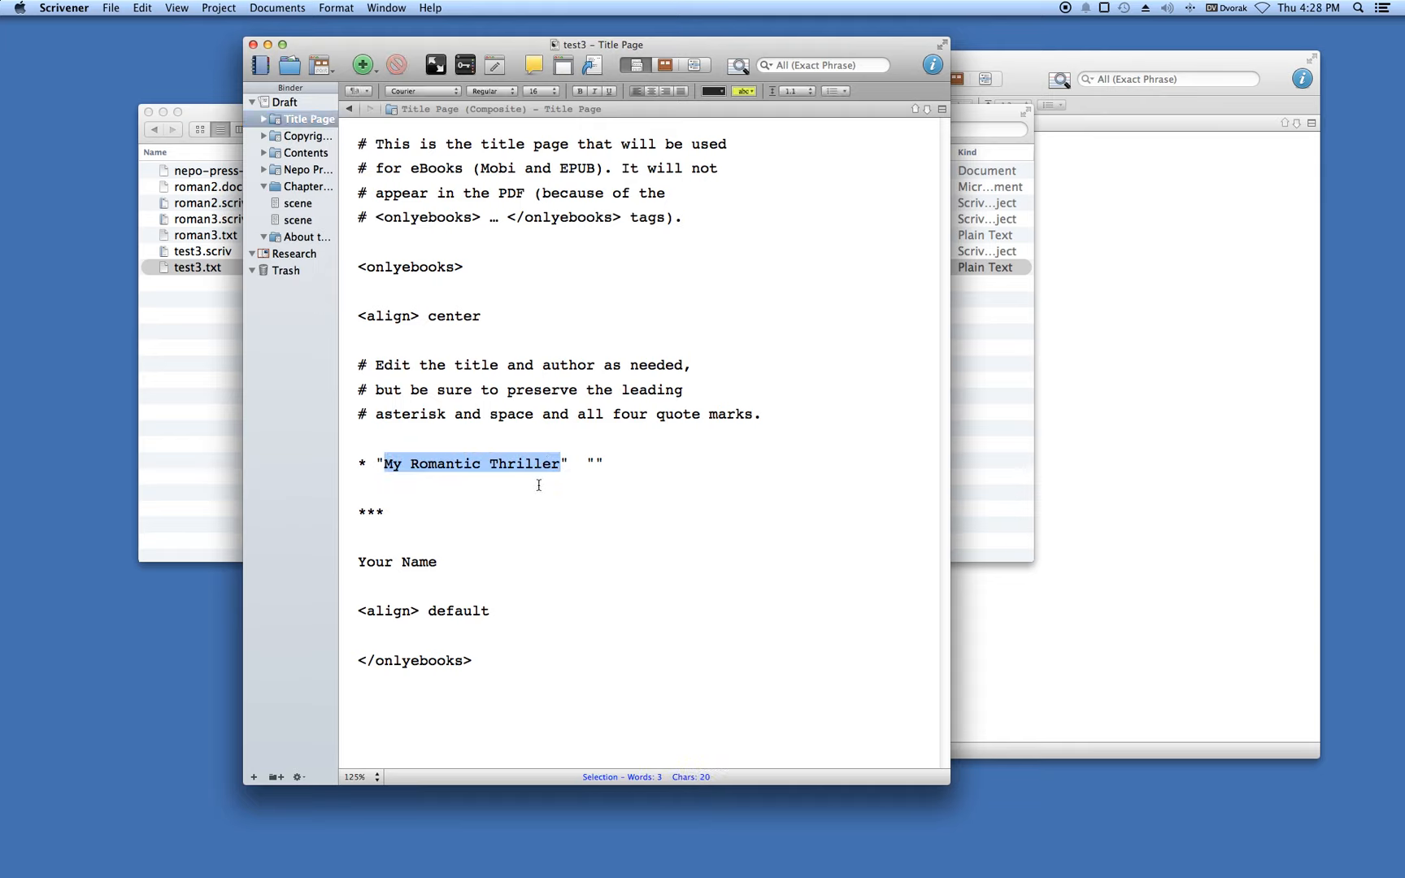
click(537, 488)
drag(364, 563, 443, 564)
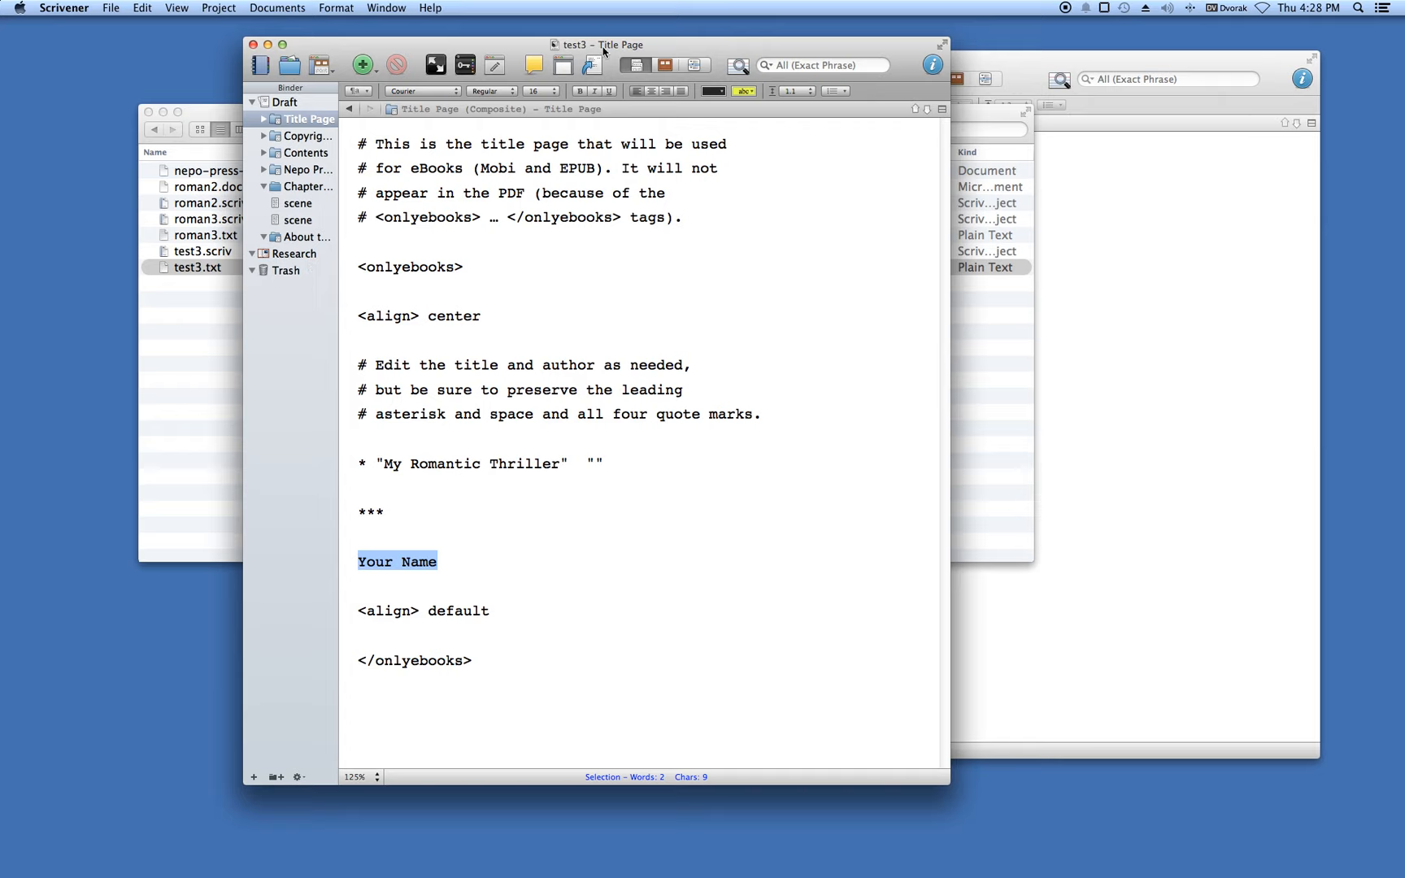
Move the test3 project window aside and bring the roman2 project window to the front
drag(807, 39, 619, 99)
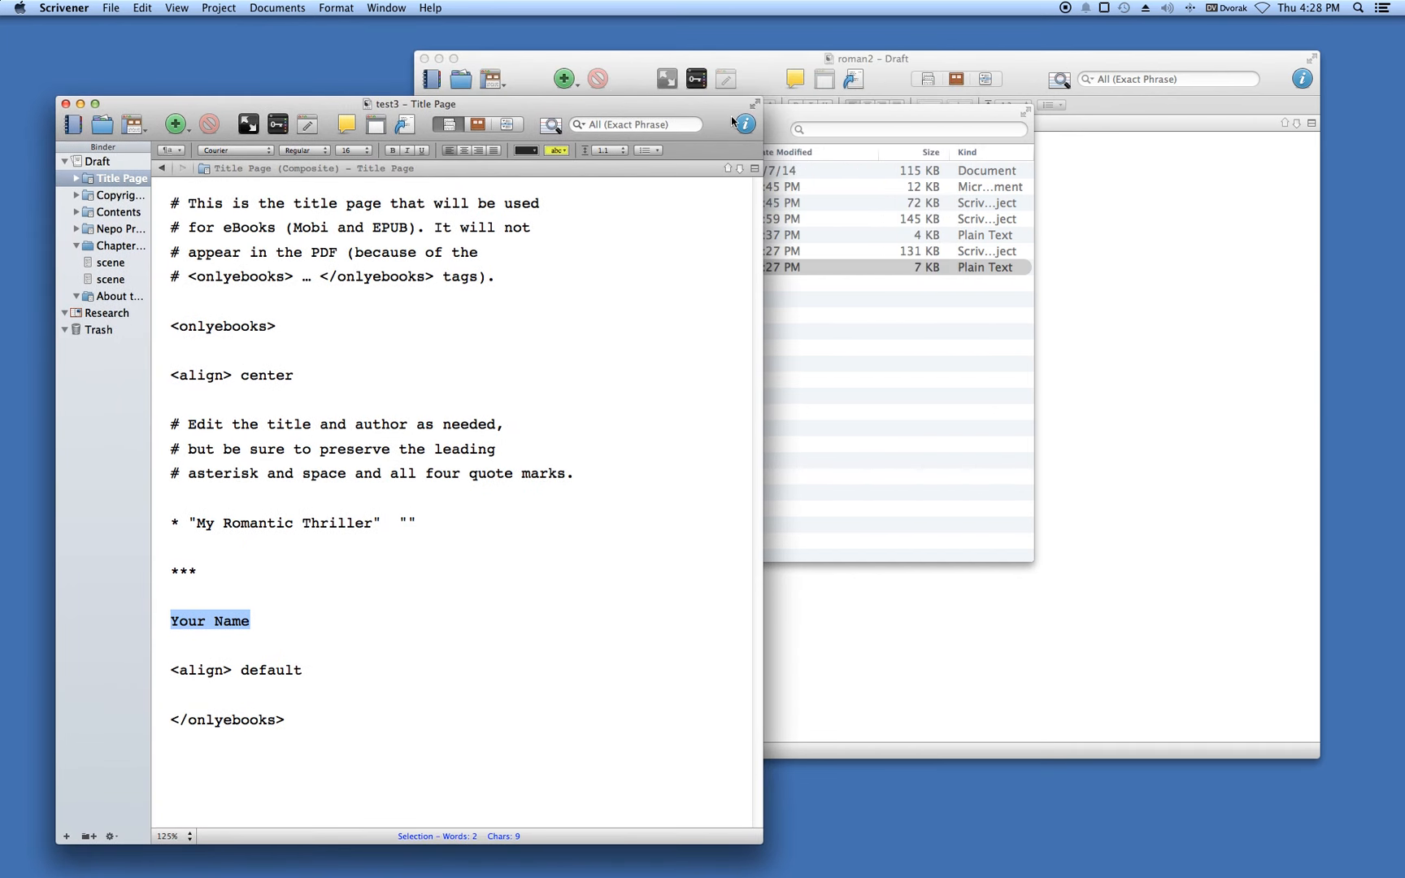
key(super+grave)
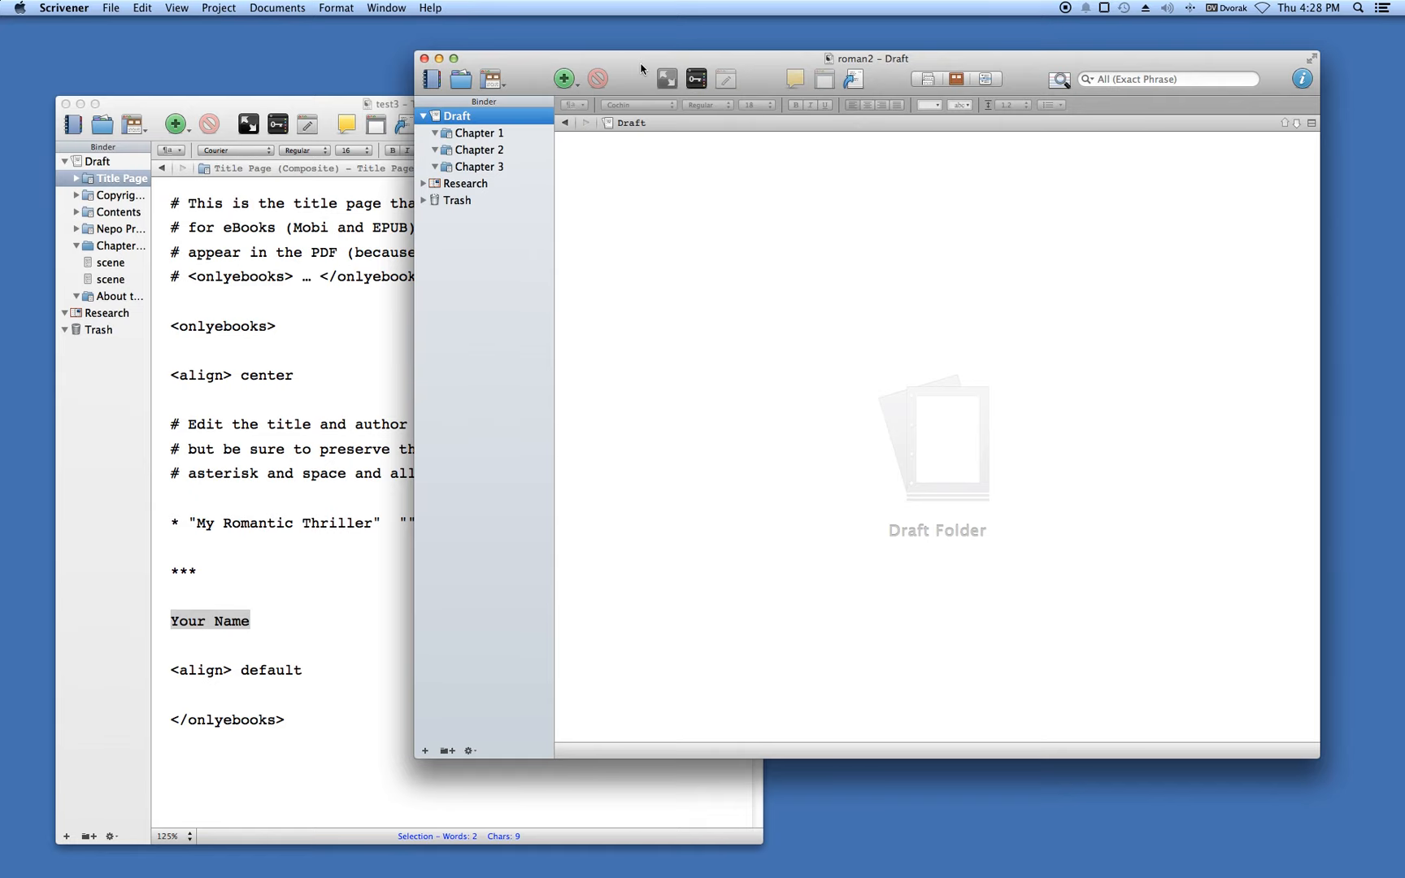
Examine the text, italics and # scene breaks of Chapters 1, 2 and 3 in the roman2 project
drag(642, 65, 459, 35)
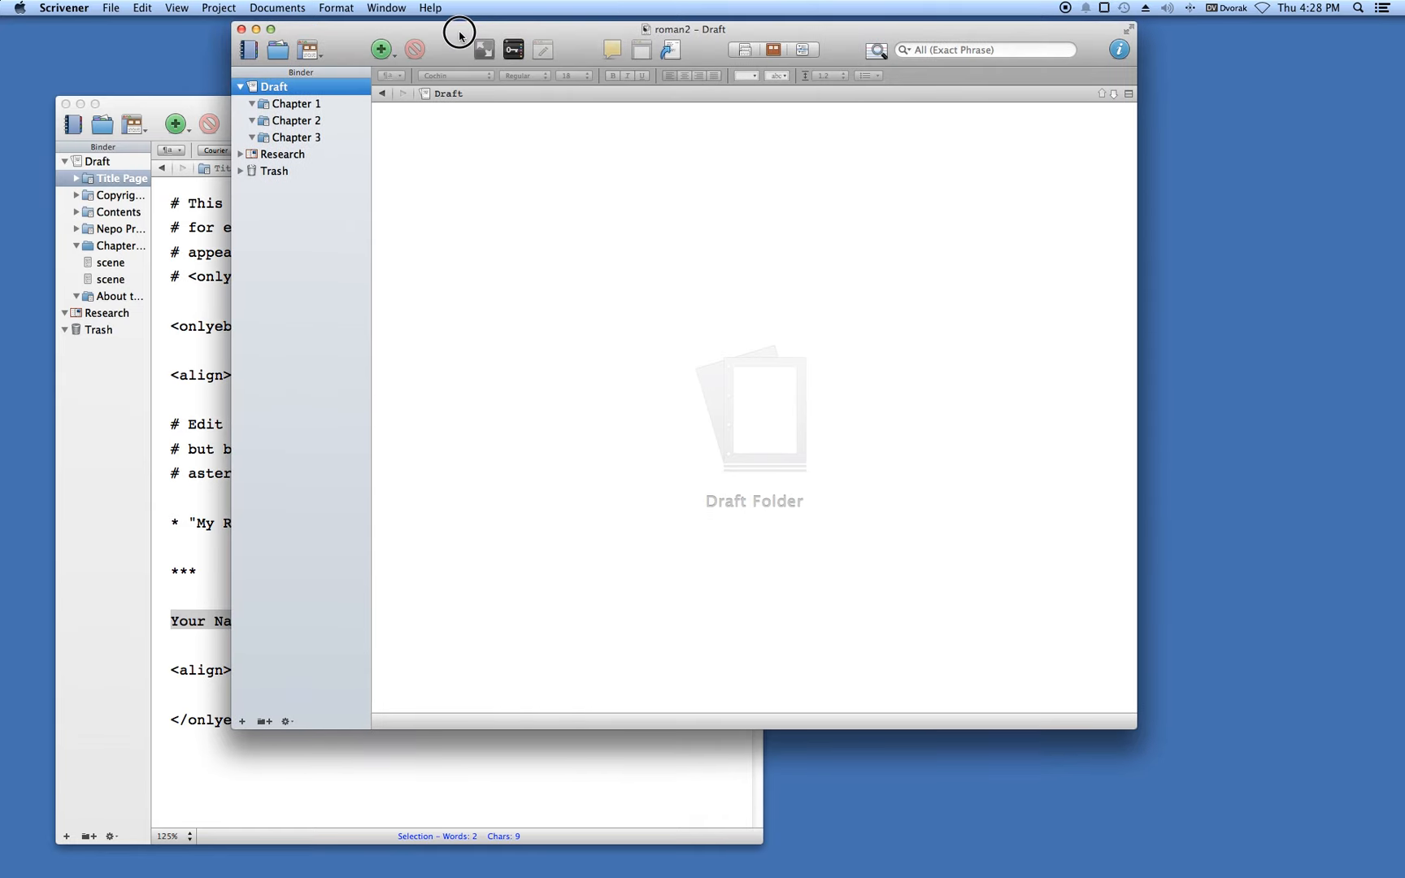
click(287, 104)
click(282, 122)
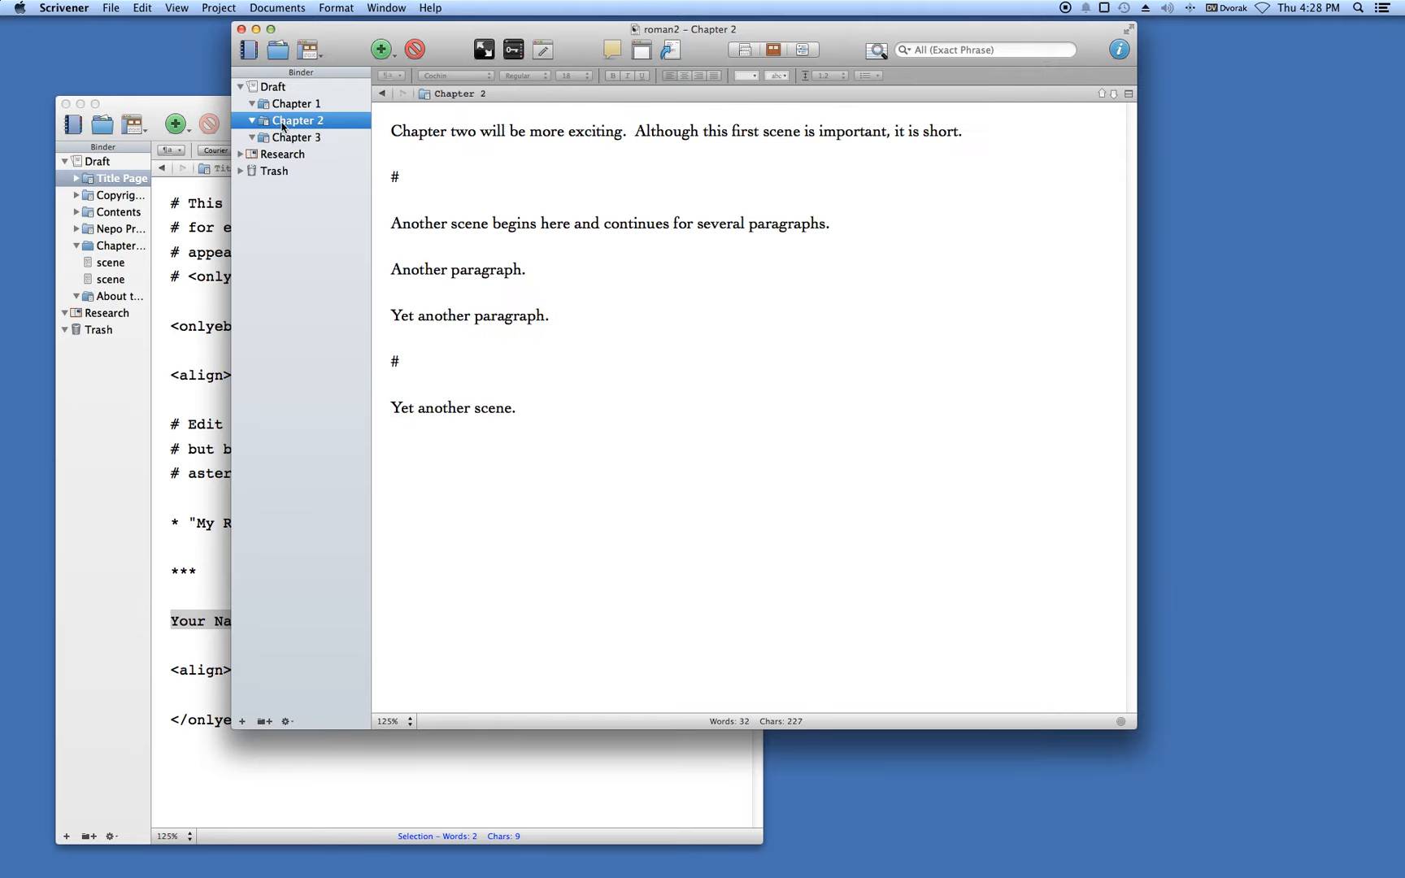
click(282, 140)
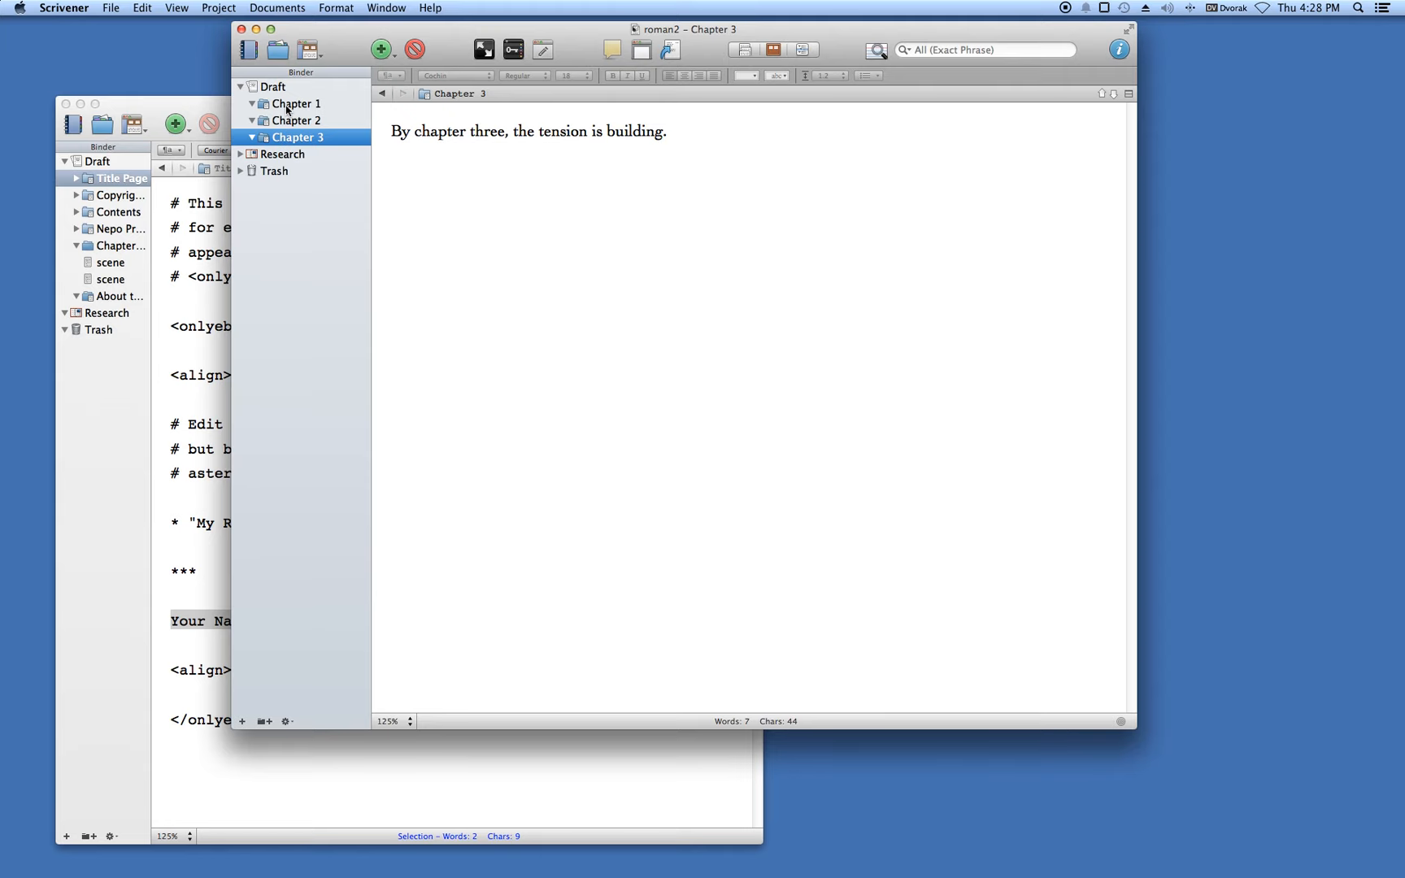
click(287, 109)
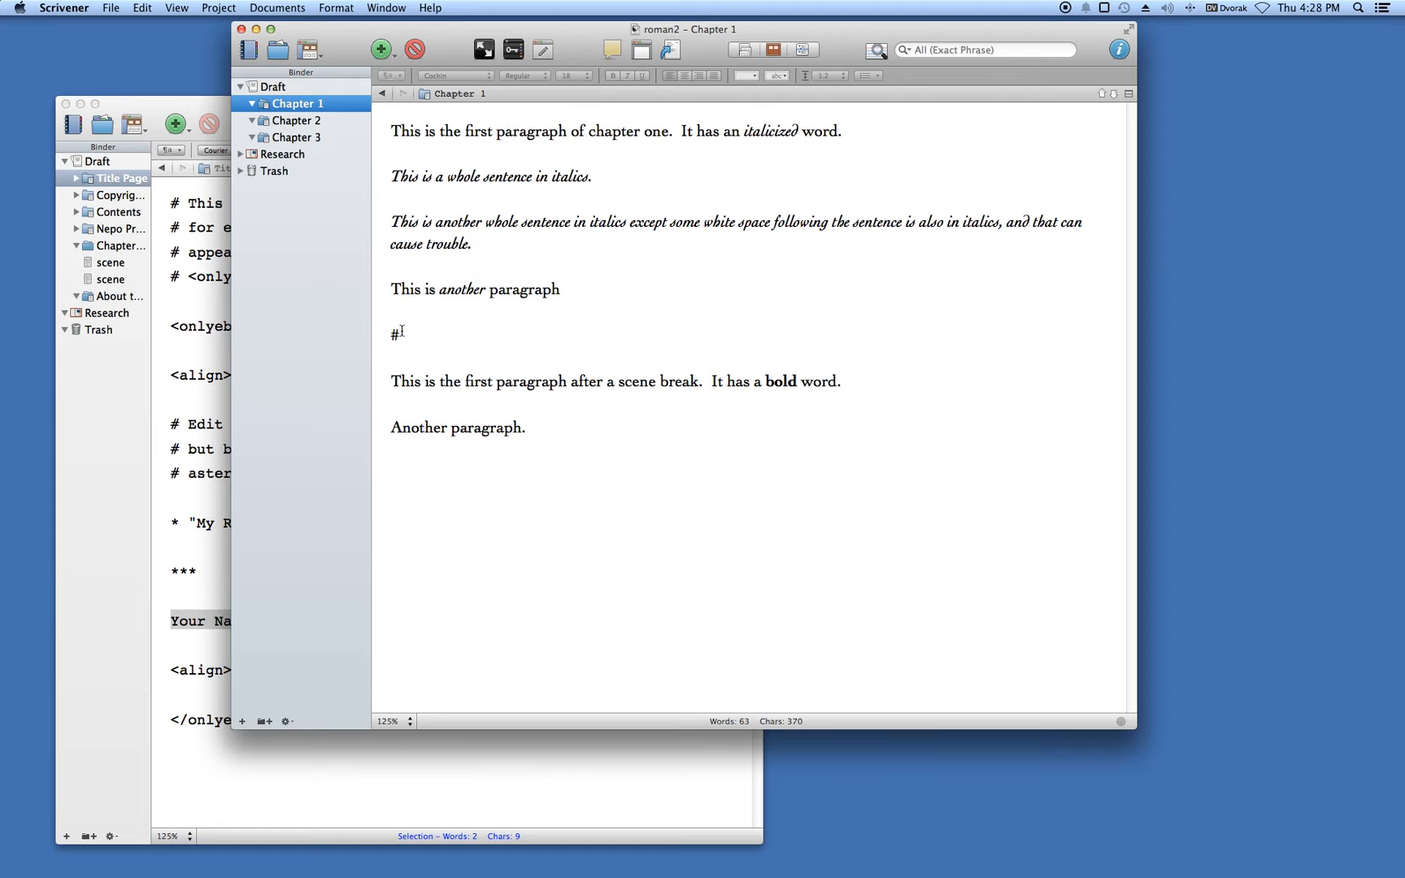
click(319, 122)
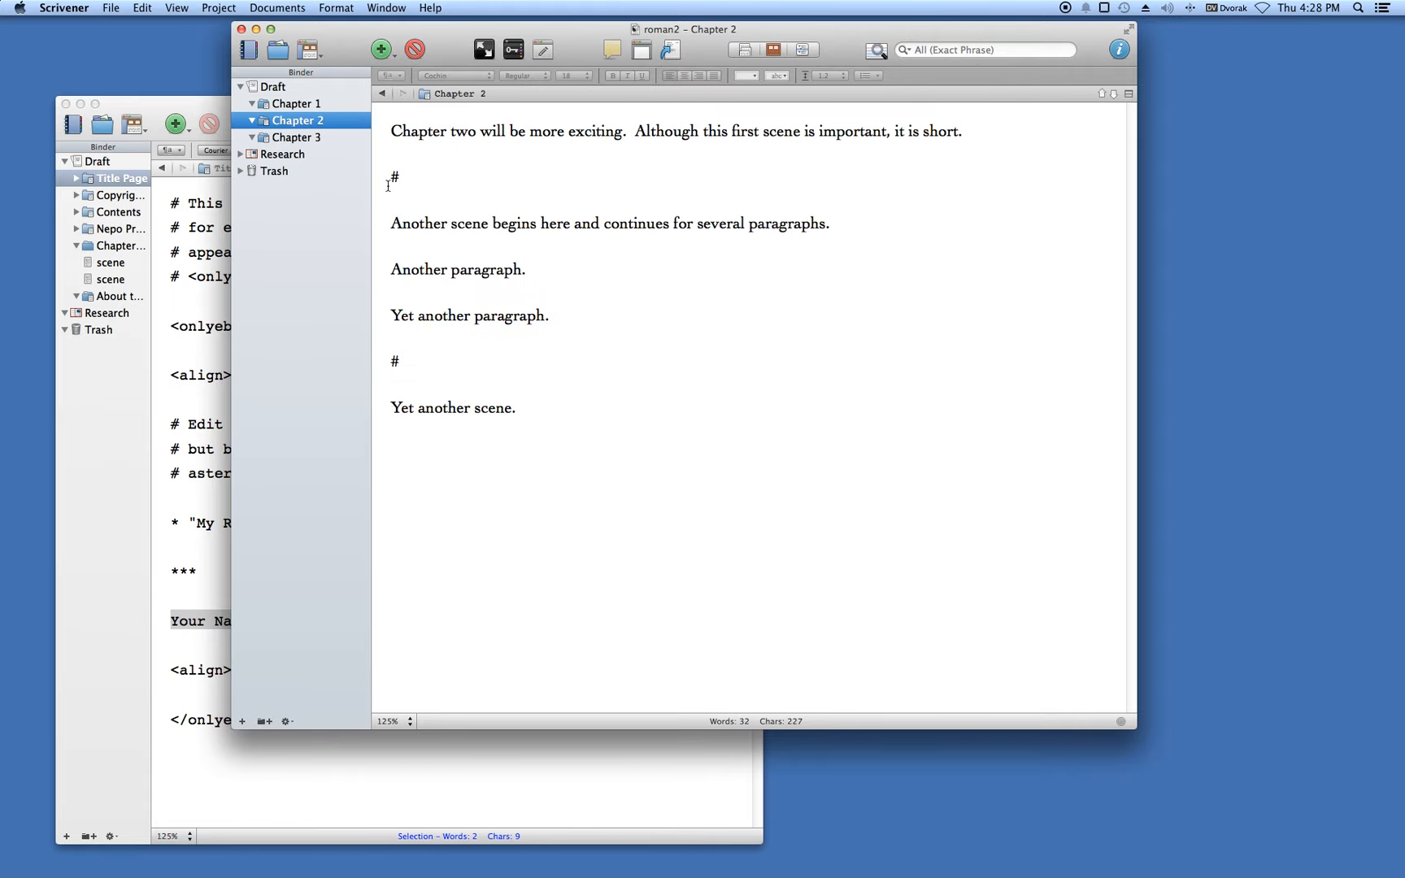
click(317, 139)
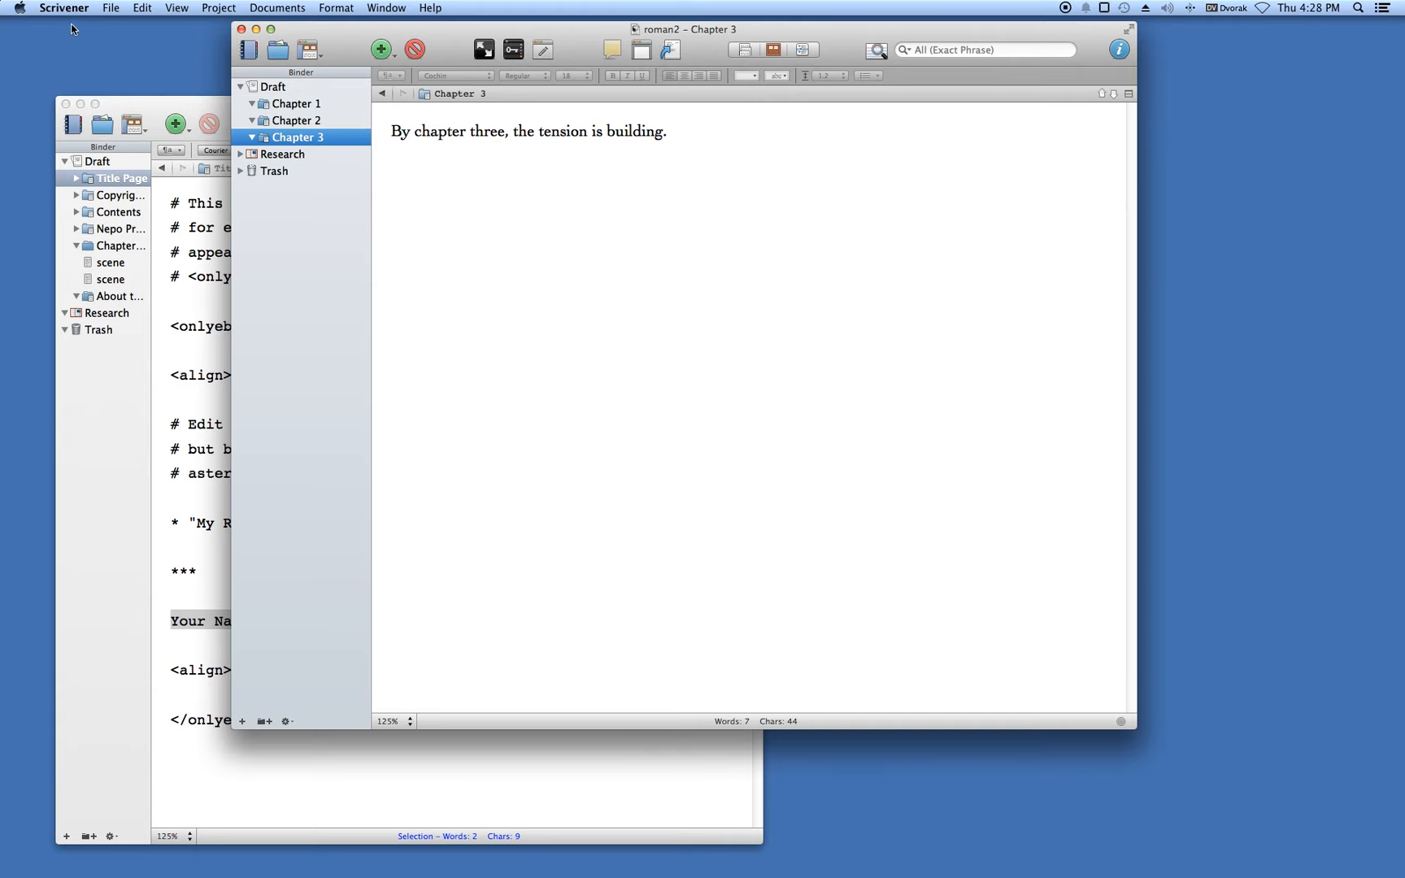
click(301, 105)
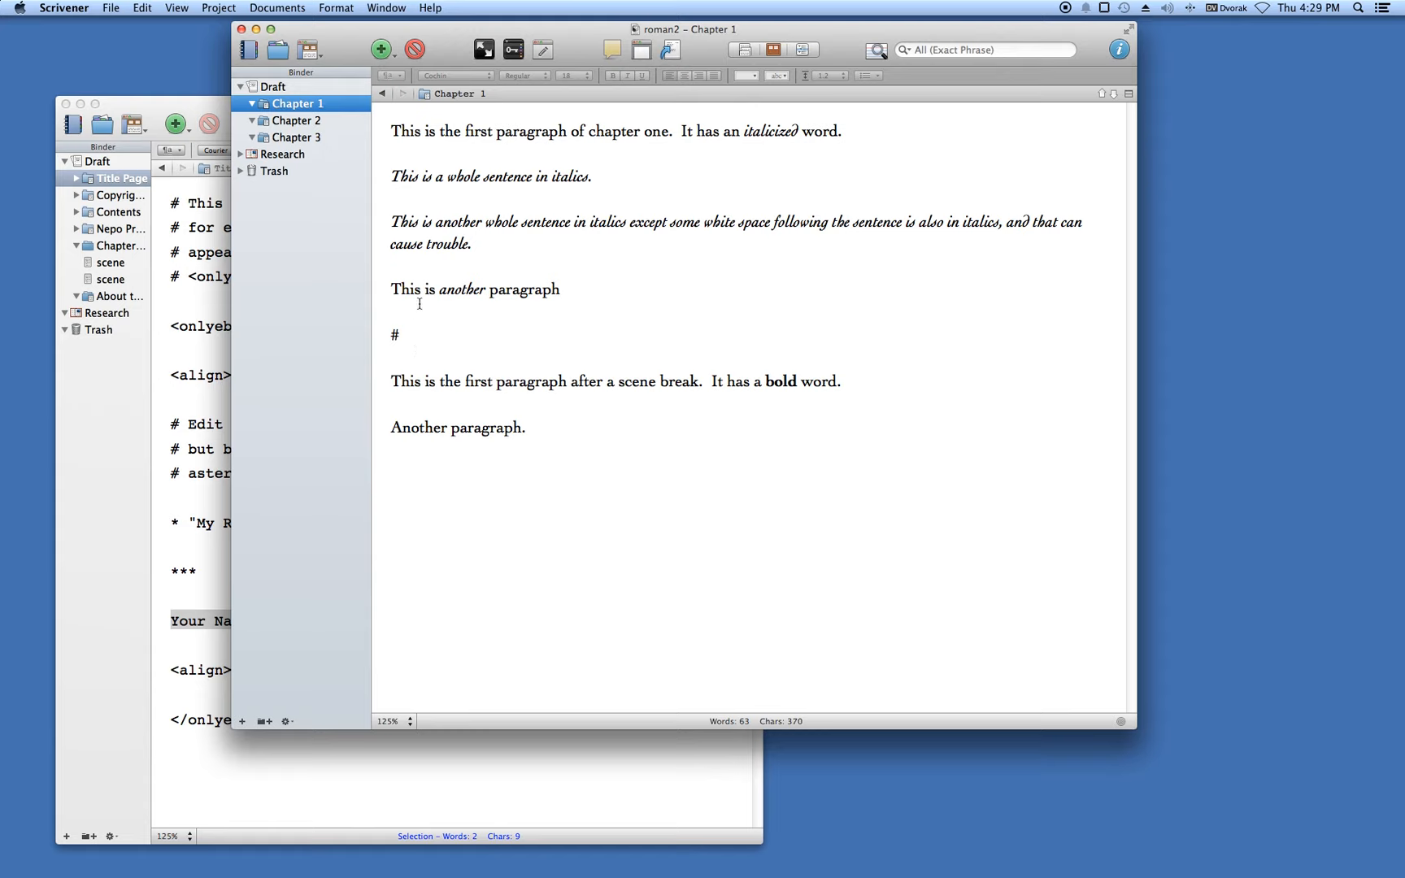
click(322, 34)
drag(323, 34, 352, 47)
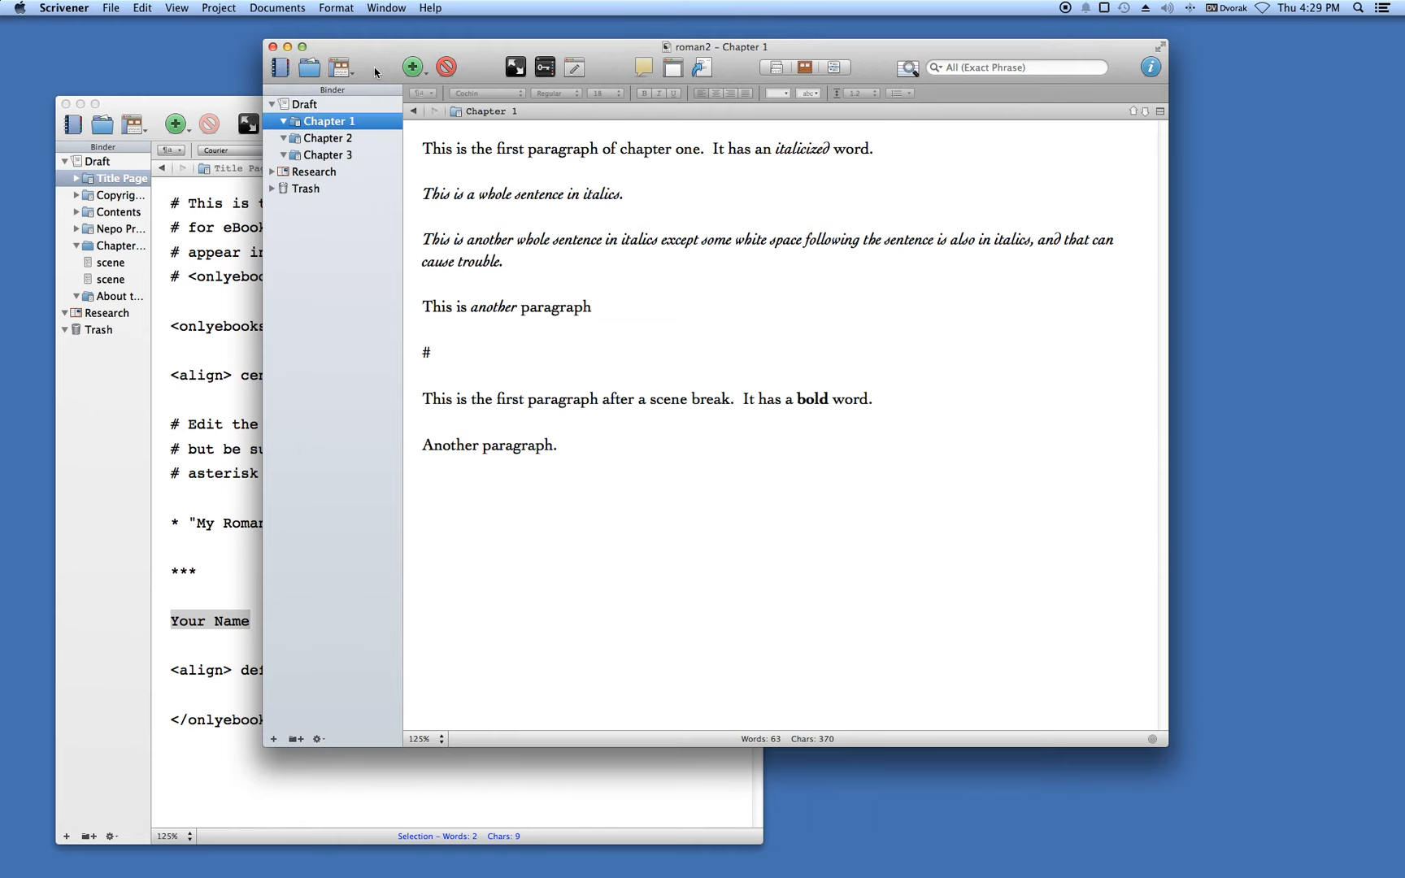
drag(376, 57, 627, 89)
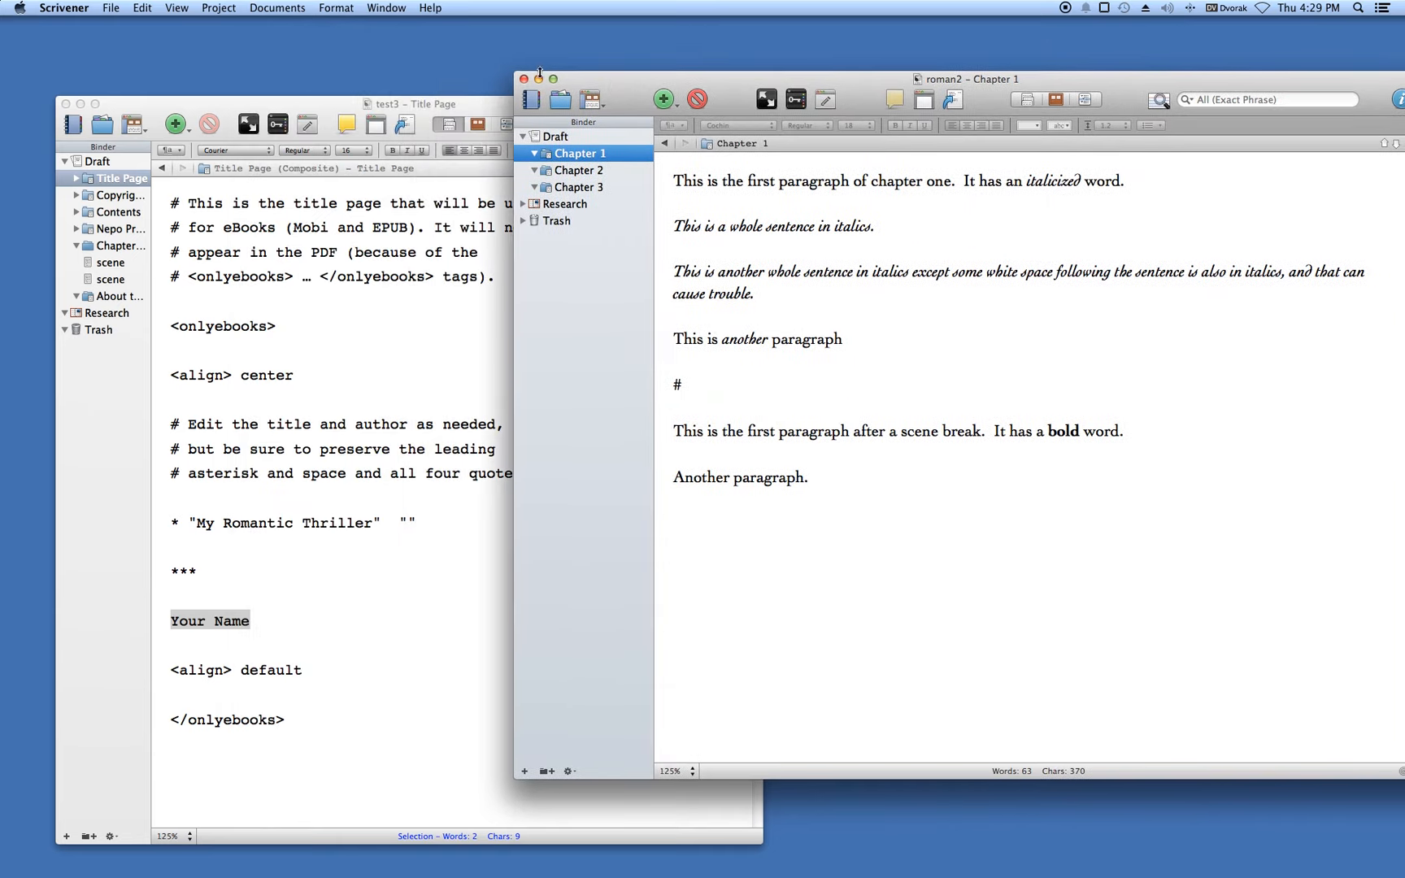
drag(749, 79, 550, 68)
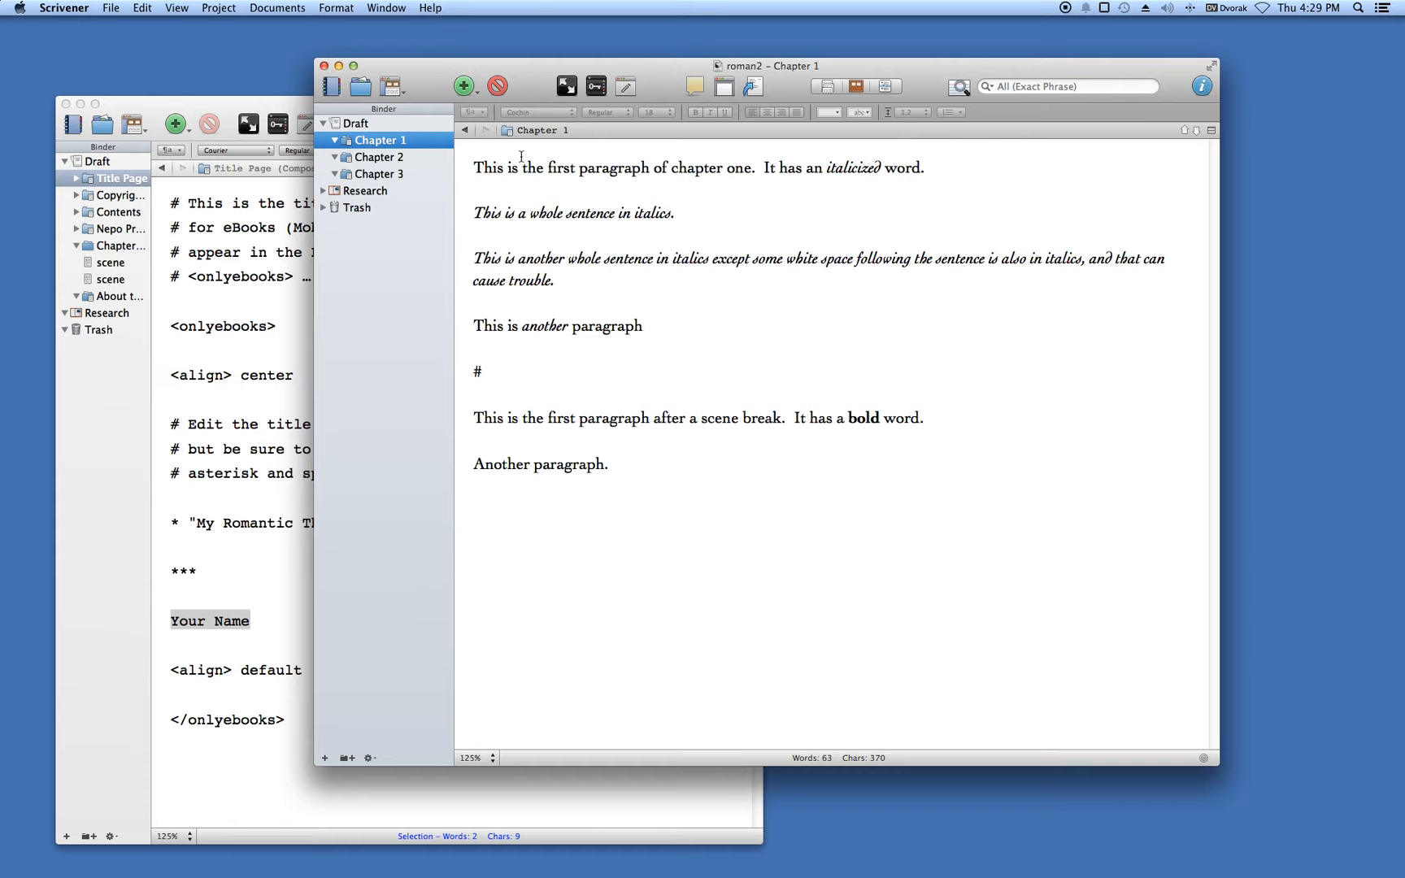
Create a new Fiction project from the Nepo Press Template, saved as roman3 in the roman2 folder, replacing the existing file
click(112, 9)
click(129, 31)
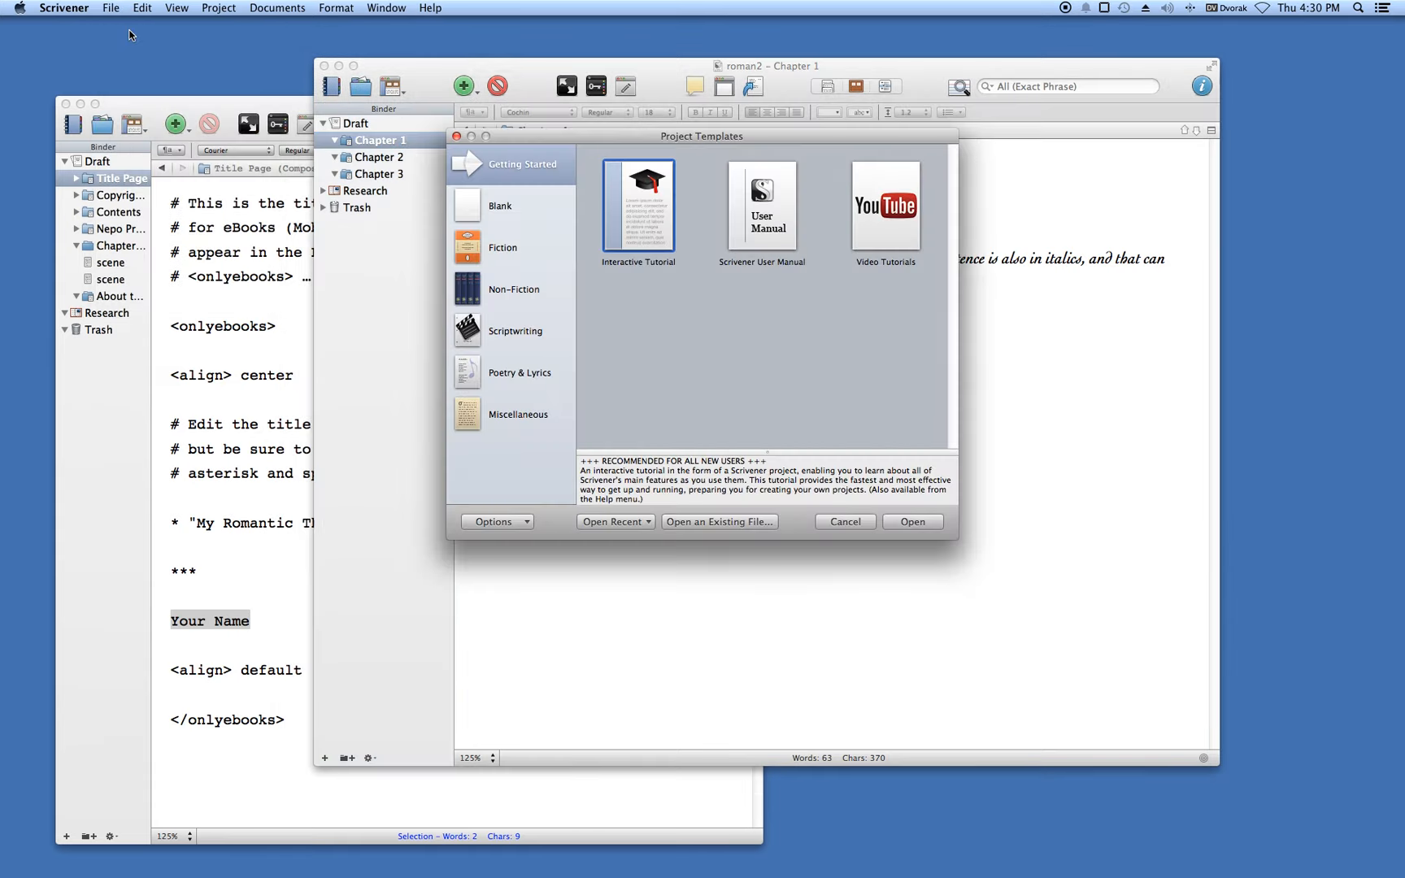
click(489, 250)
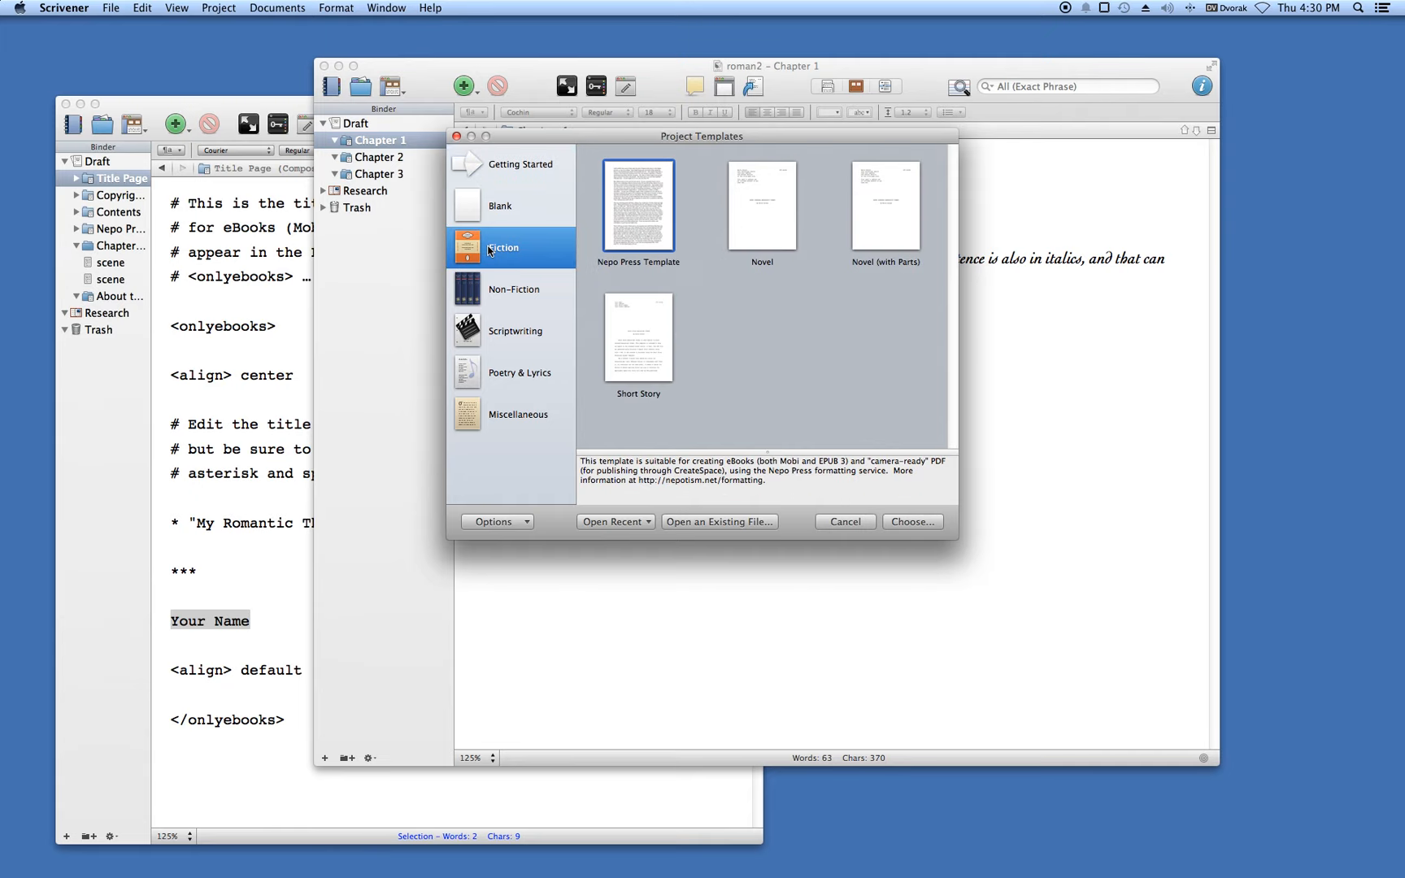
click(636, 210)
click(906, 522)
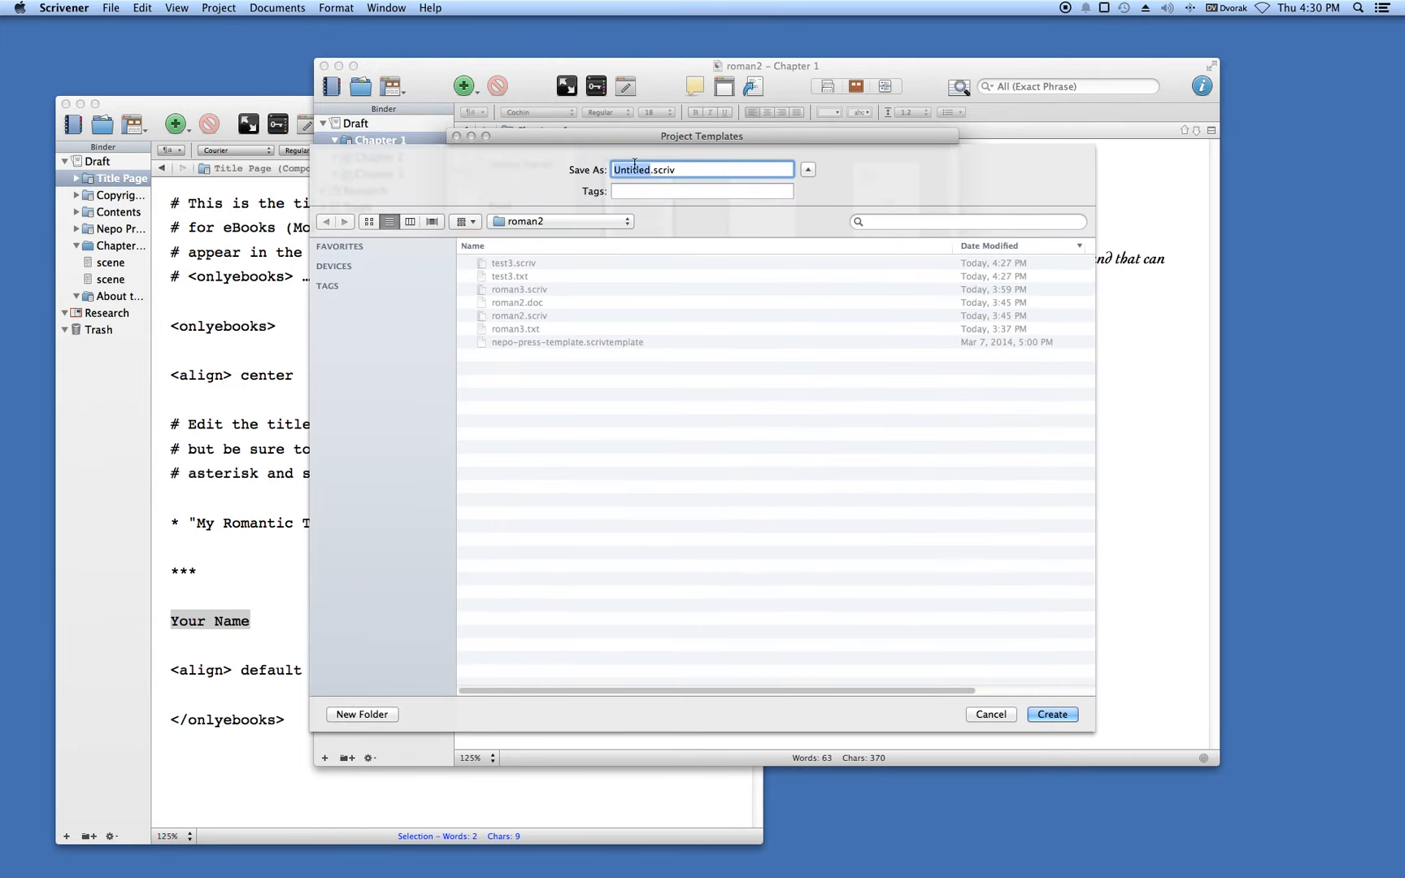
text(roman3)
click(1053, 715)
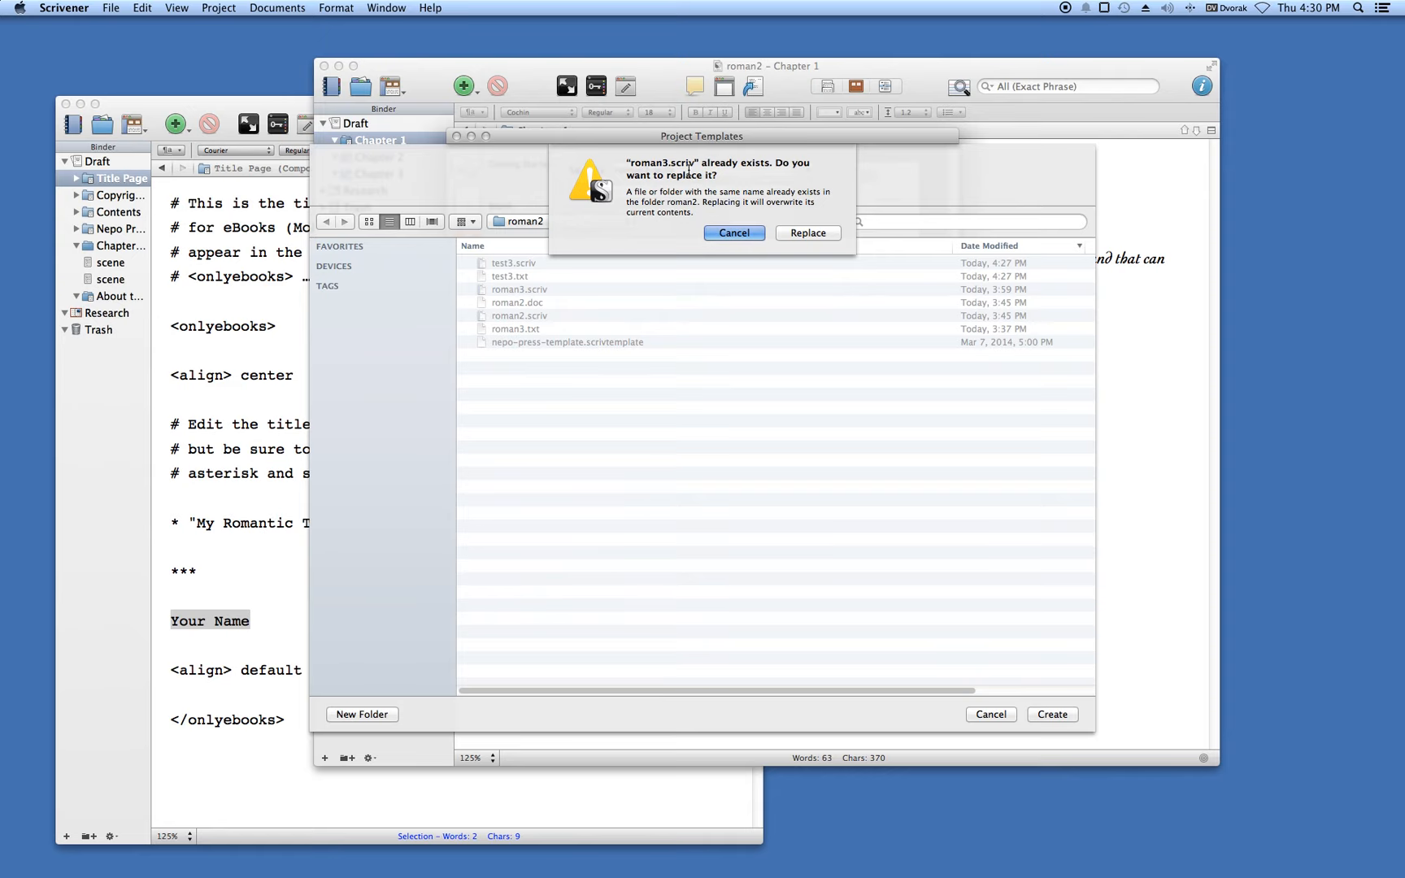
click(807, 232)
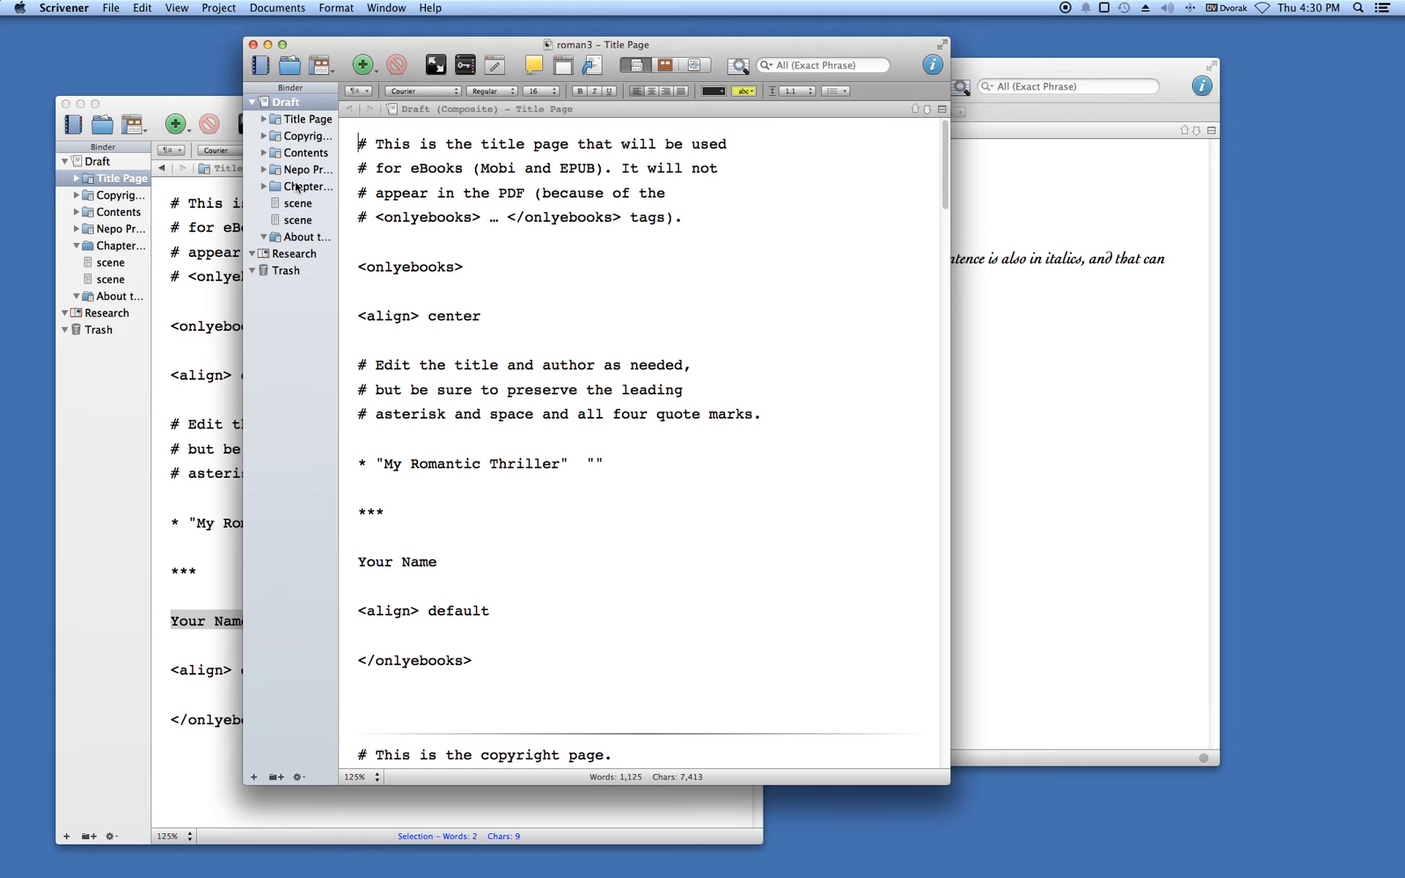
Move the template's sample Chapter One folder and its two scene documents to the Trash in roman3
click(291, 189)
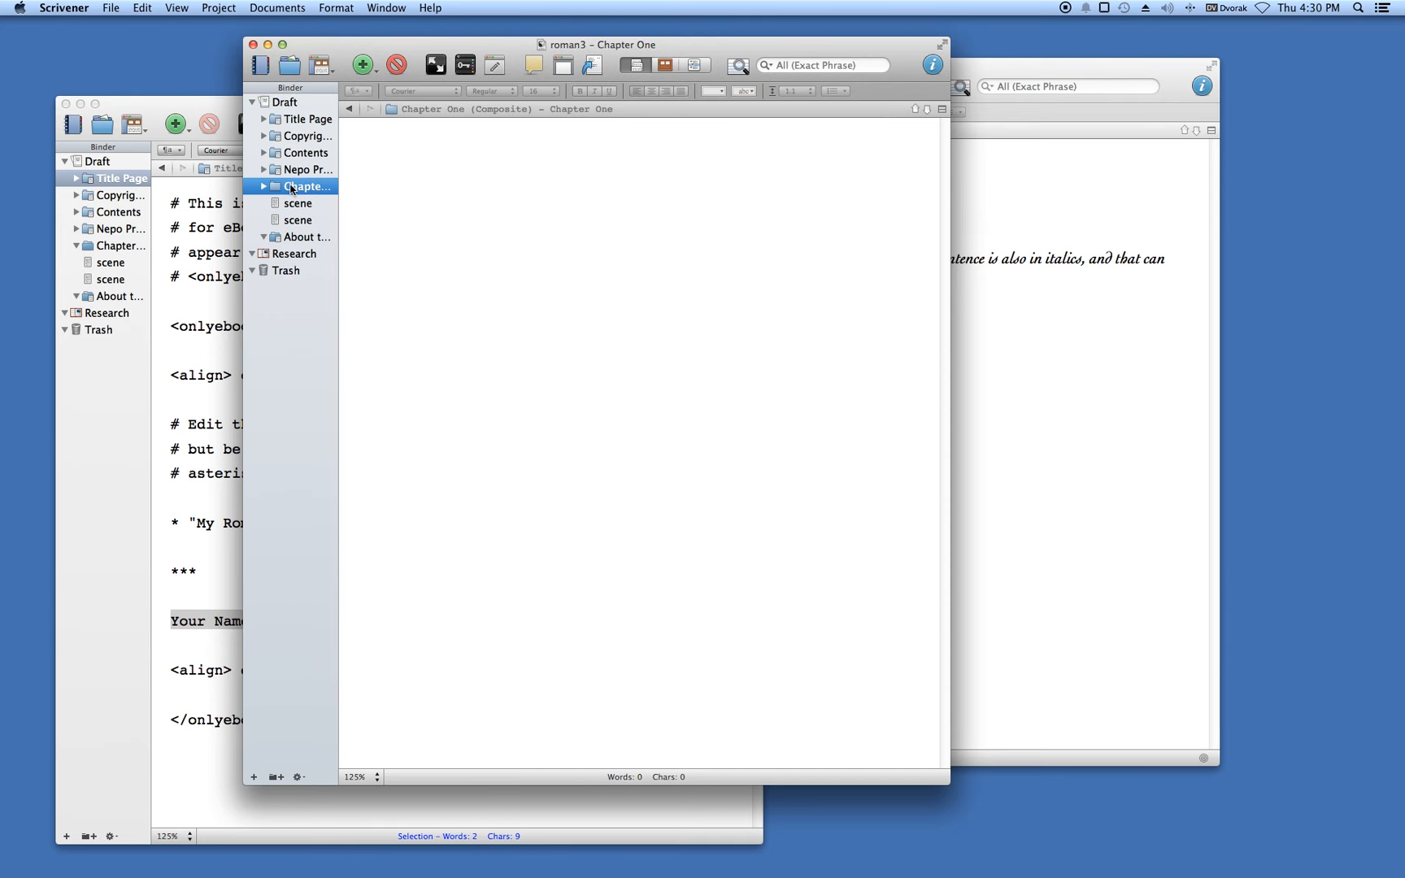
click(295, 205)
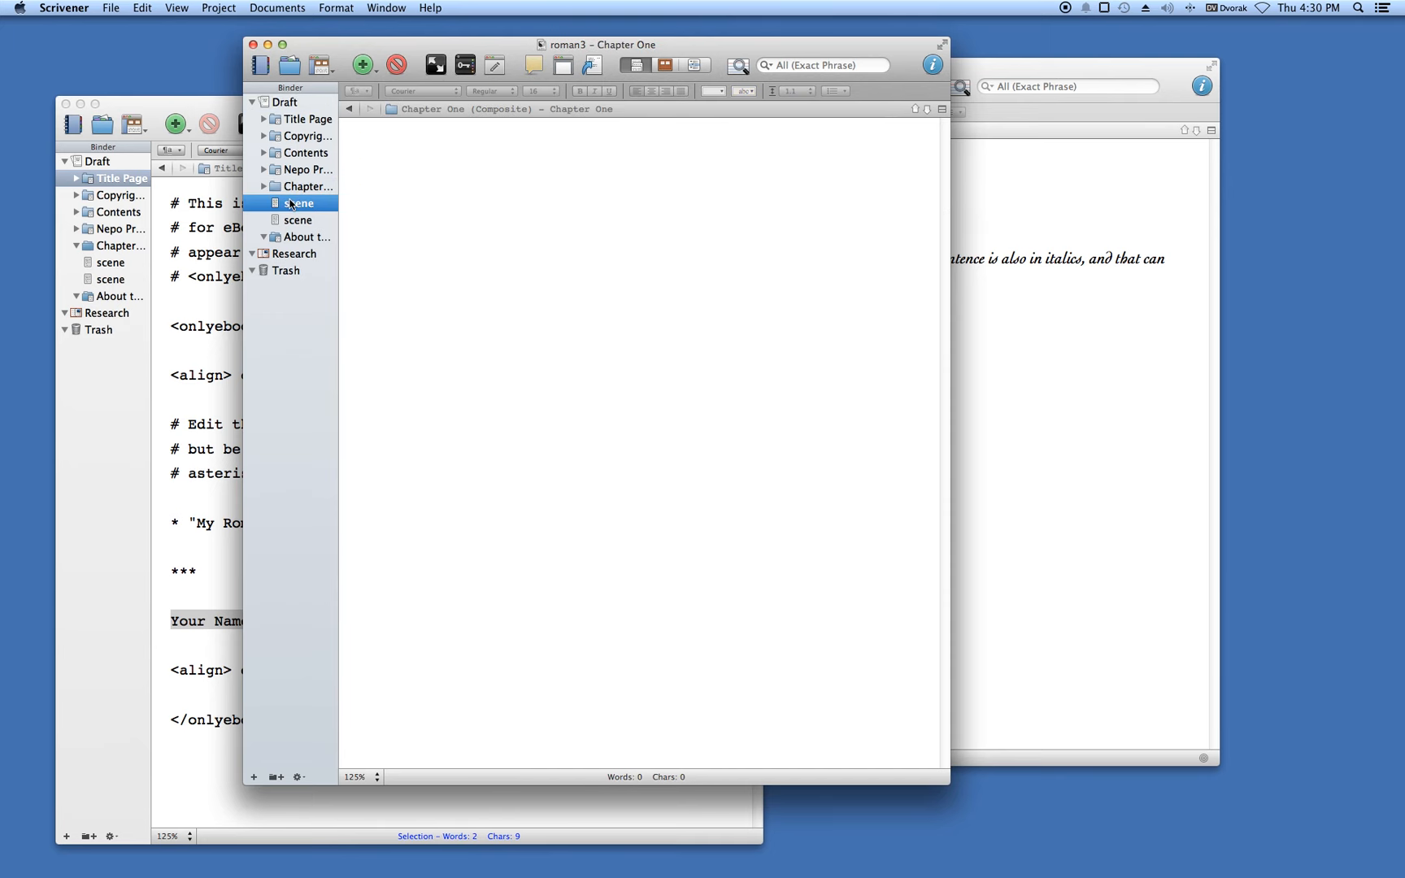
click(300, 219)
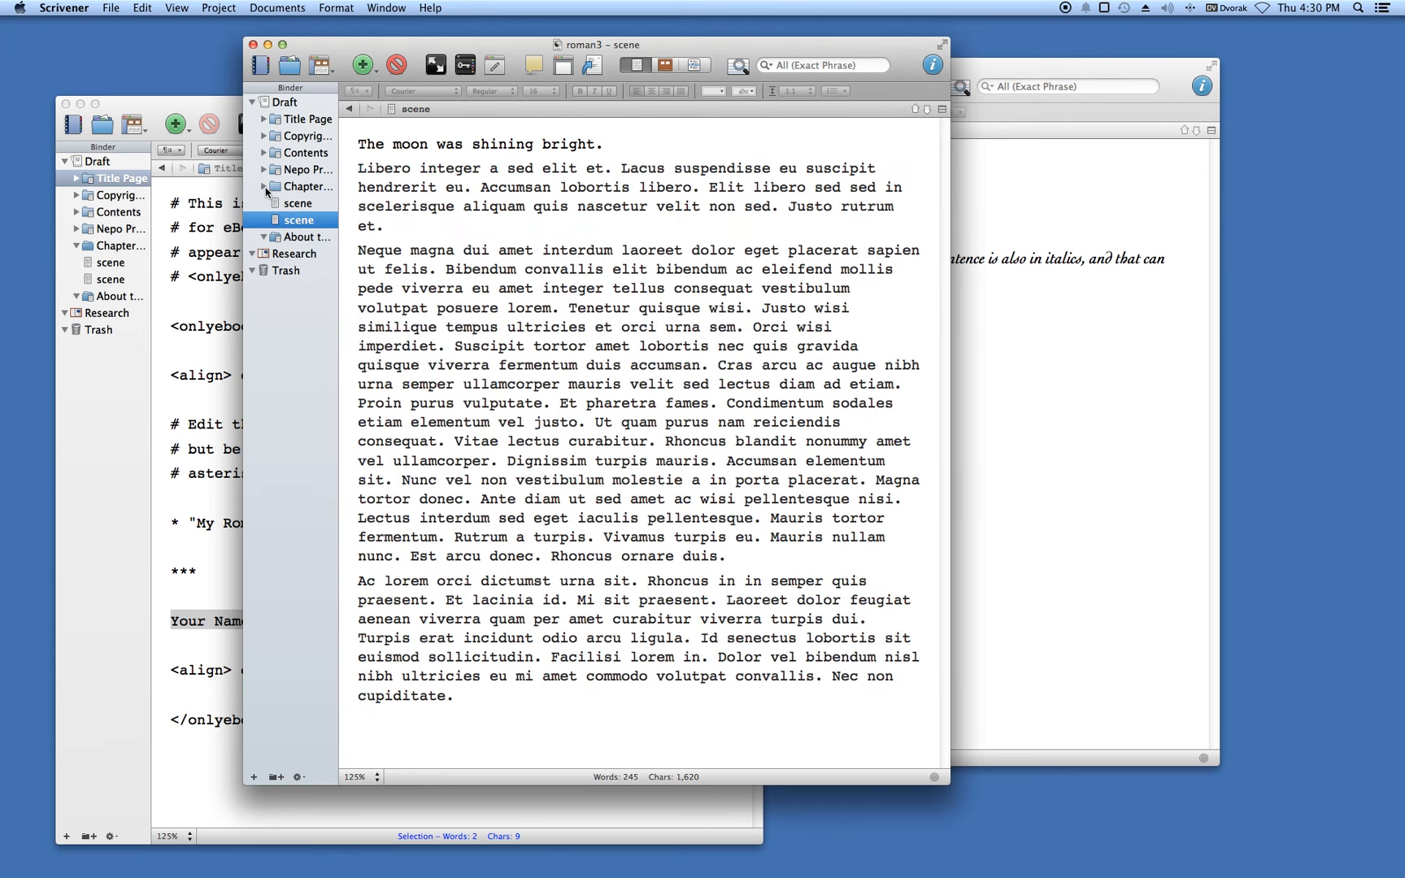
click(287, 188)
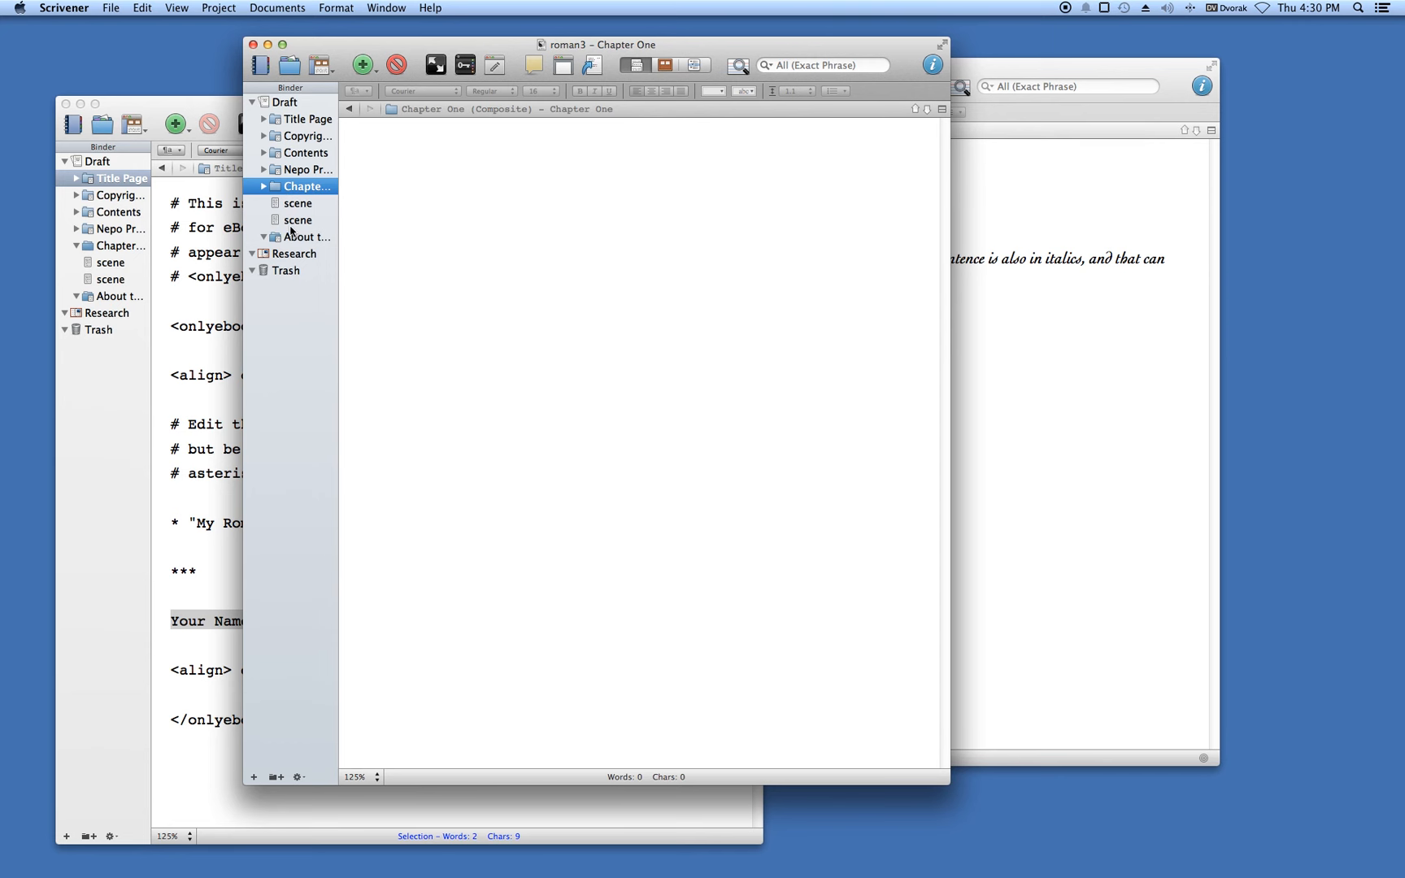
shift+click(291, 218)
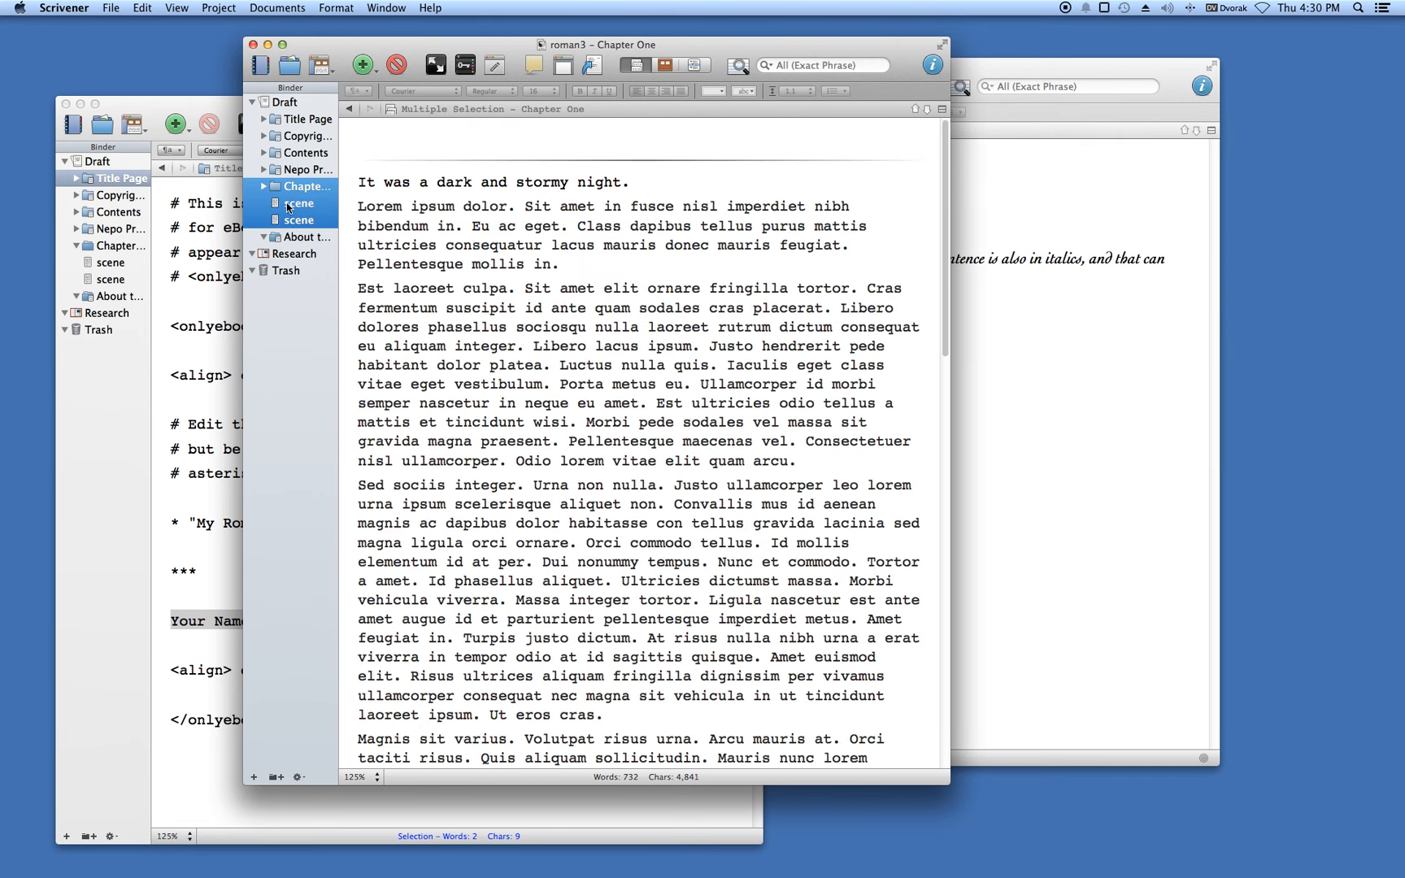
right_click(286, 201)
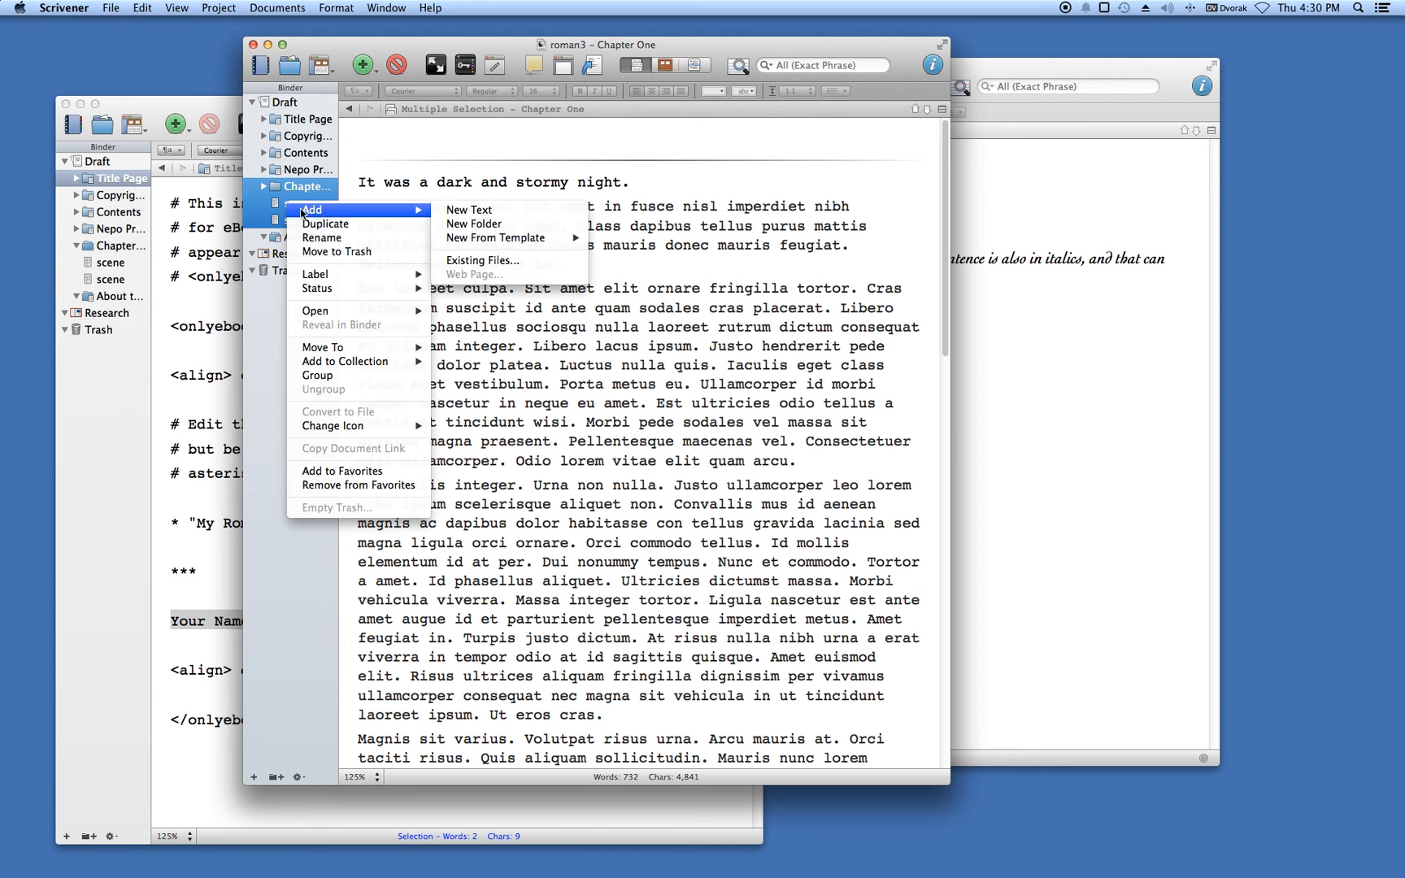
click(338, 252)
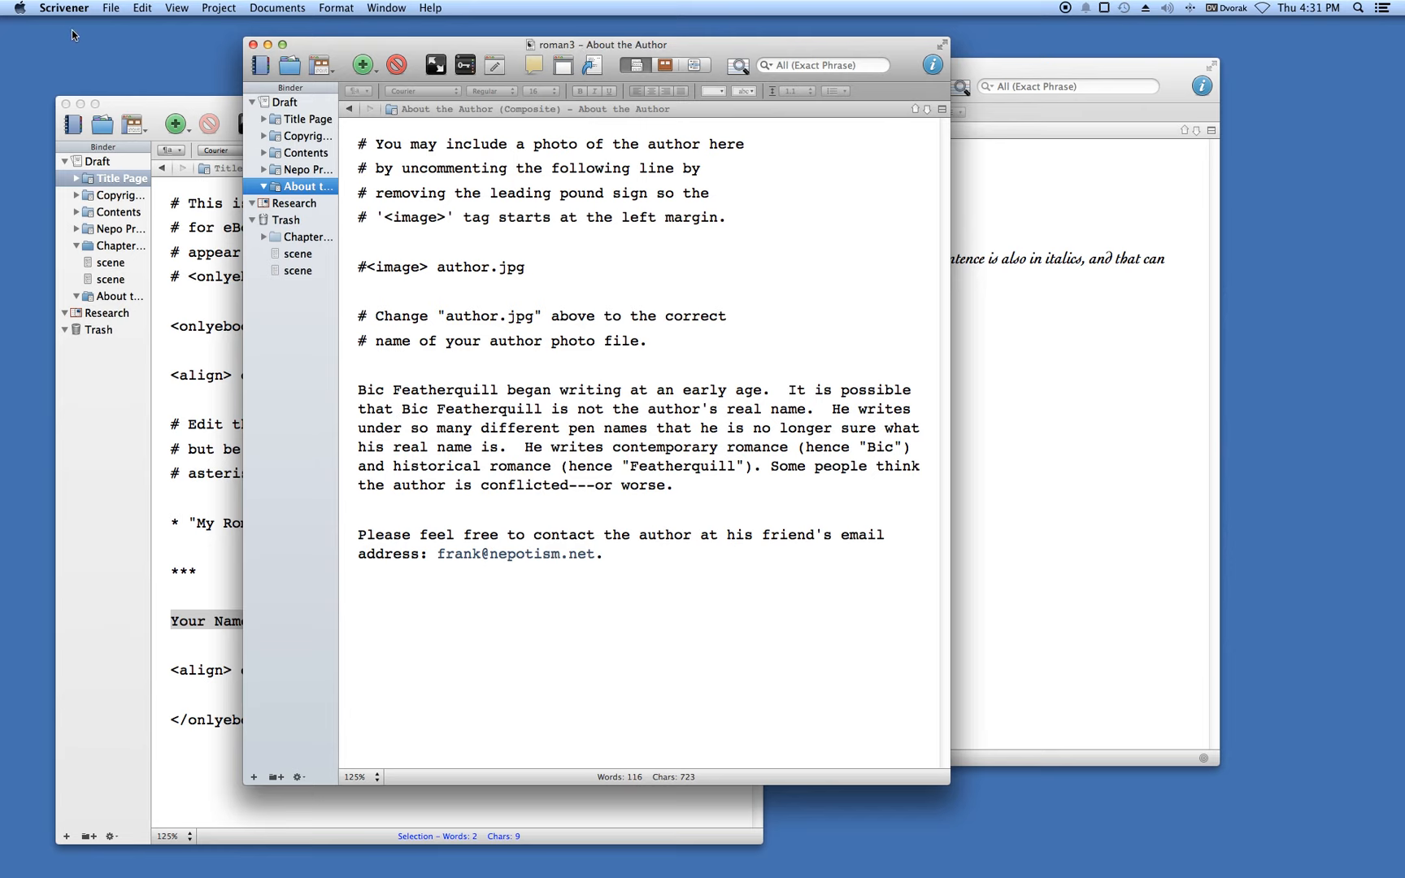
Import the Scrivener project roman2.scriv into roman3
click(109, 10)
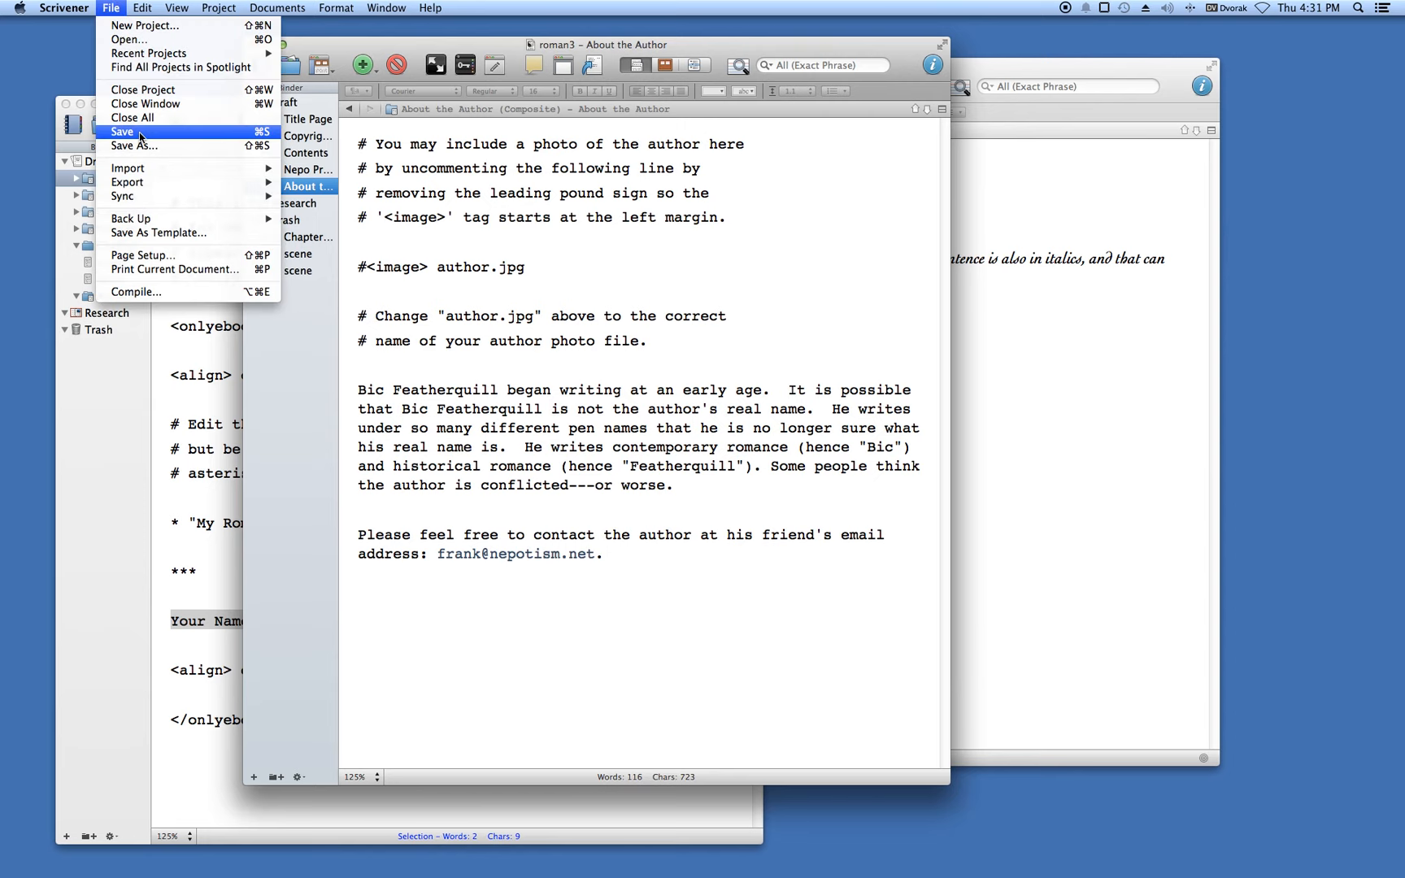
mouse_move(146, 169)
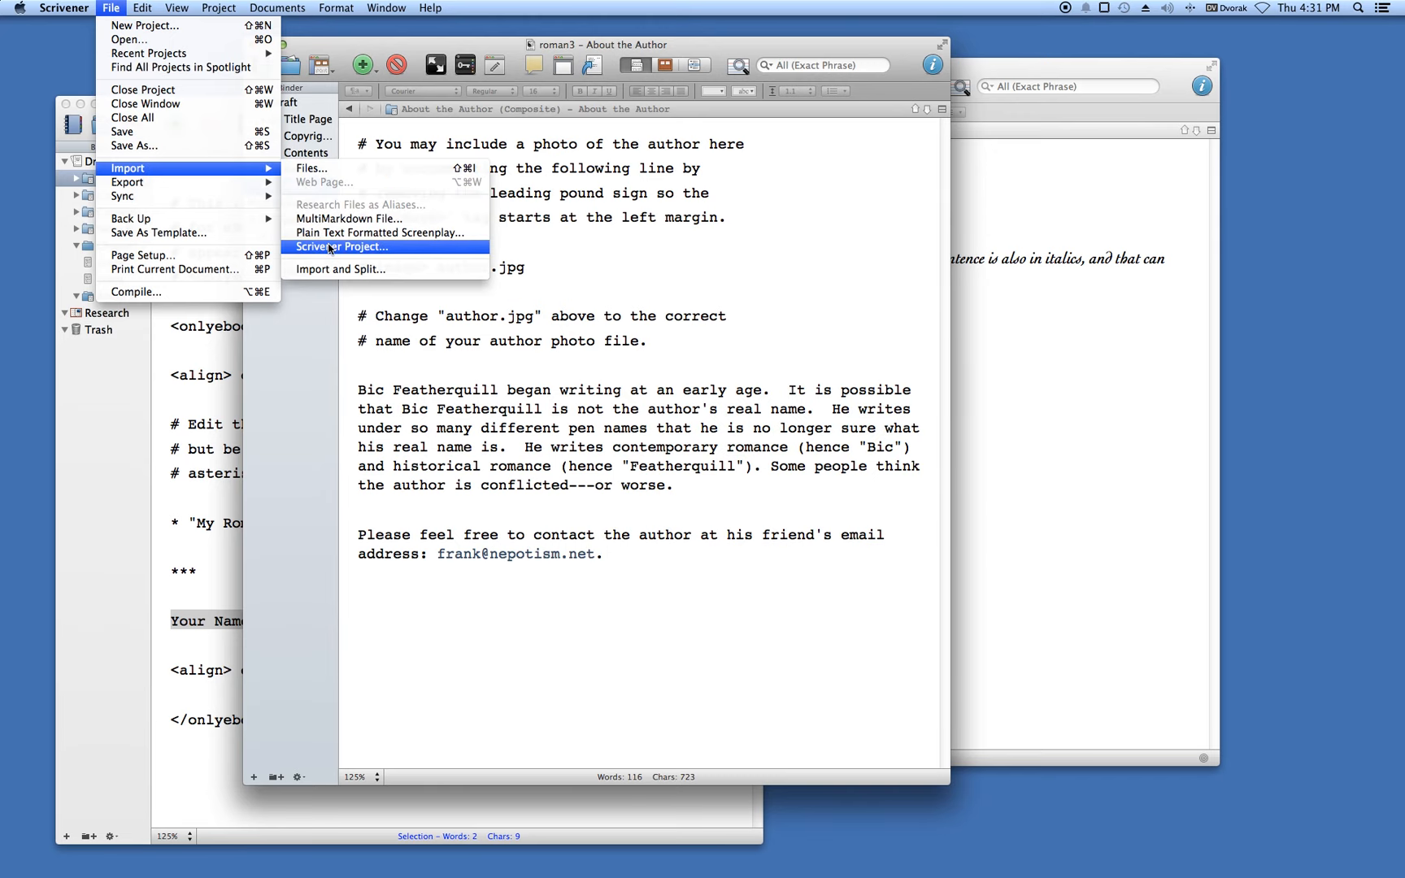
click(331, 248)
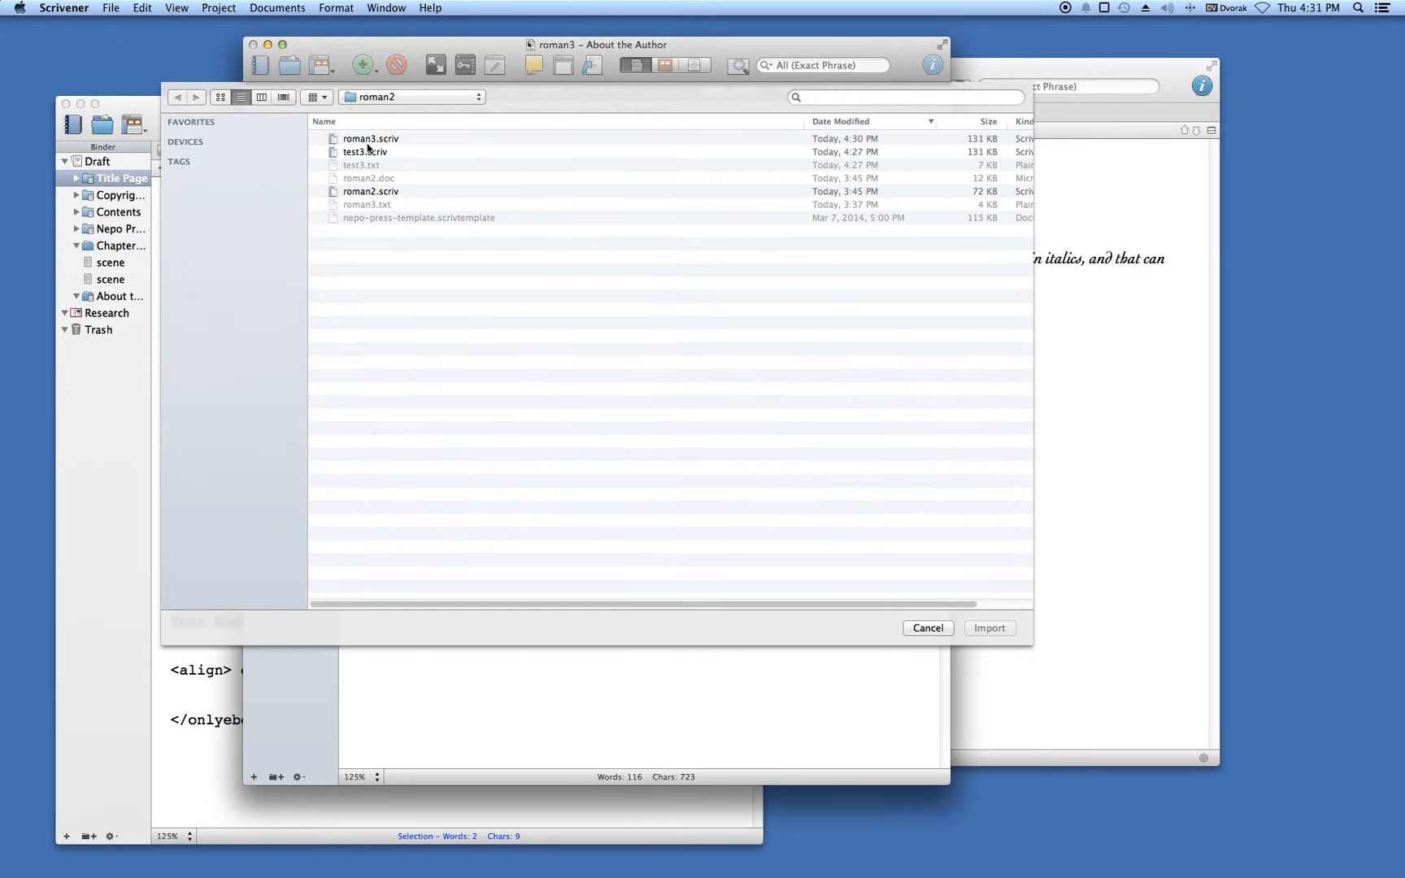
click(398, 191)
click(979, 632)
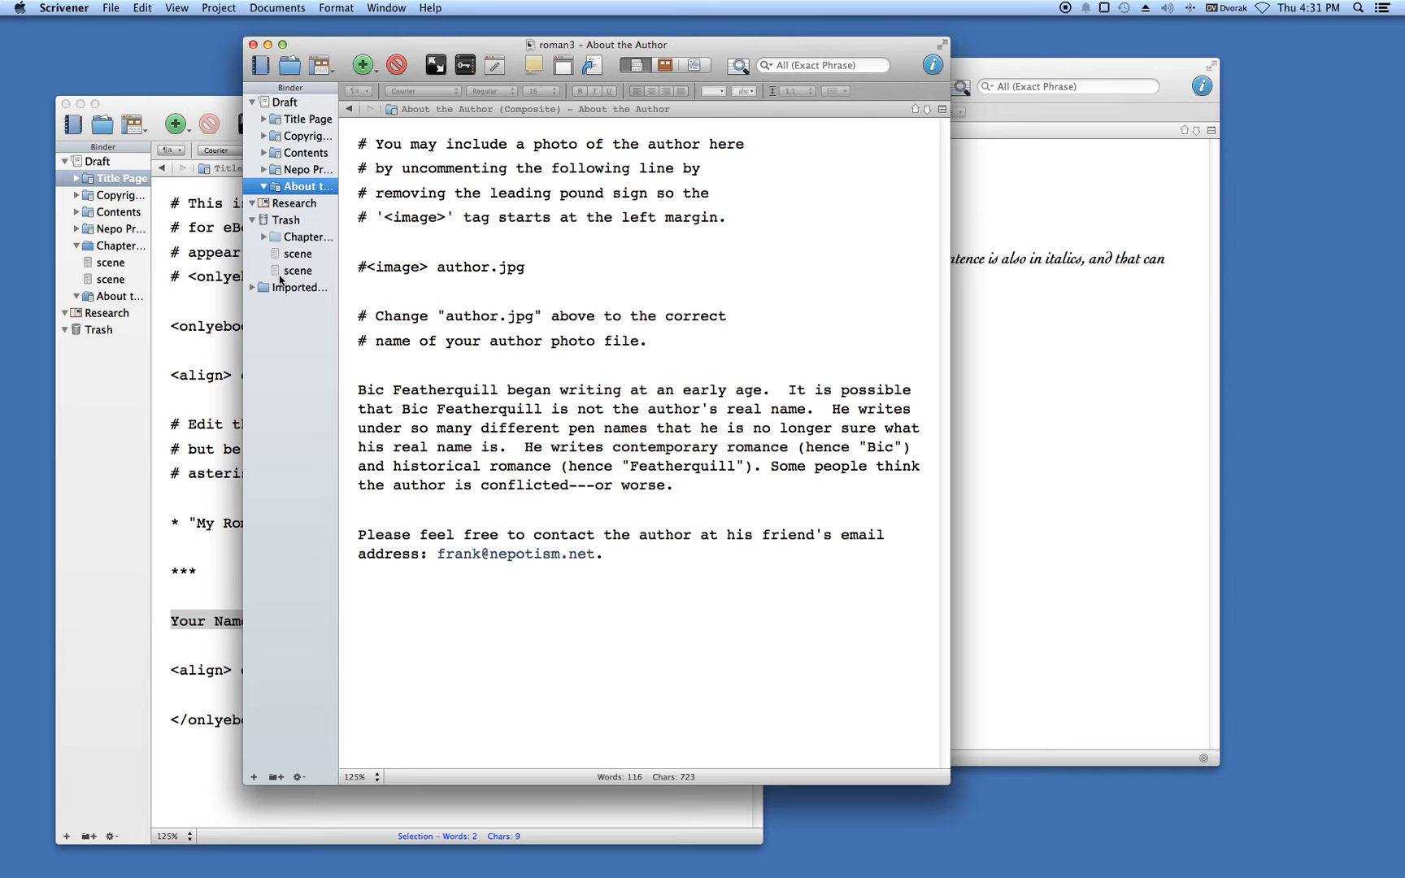
Move Chapters 1 to 3 from the imported Draft into the project's Draft, just before About the Author, and collapse the imported folder
click(254, 287)
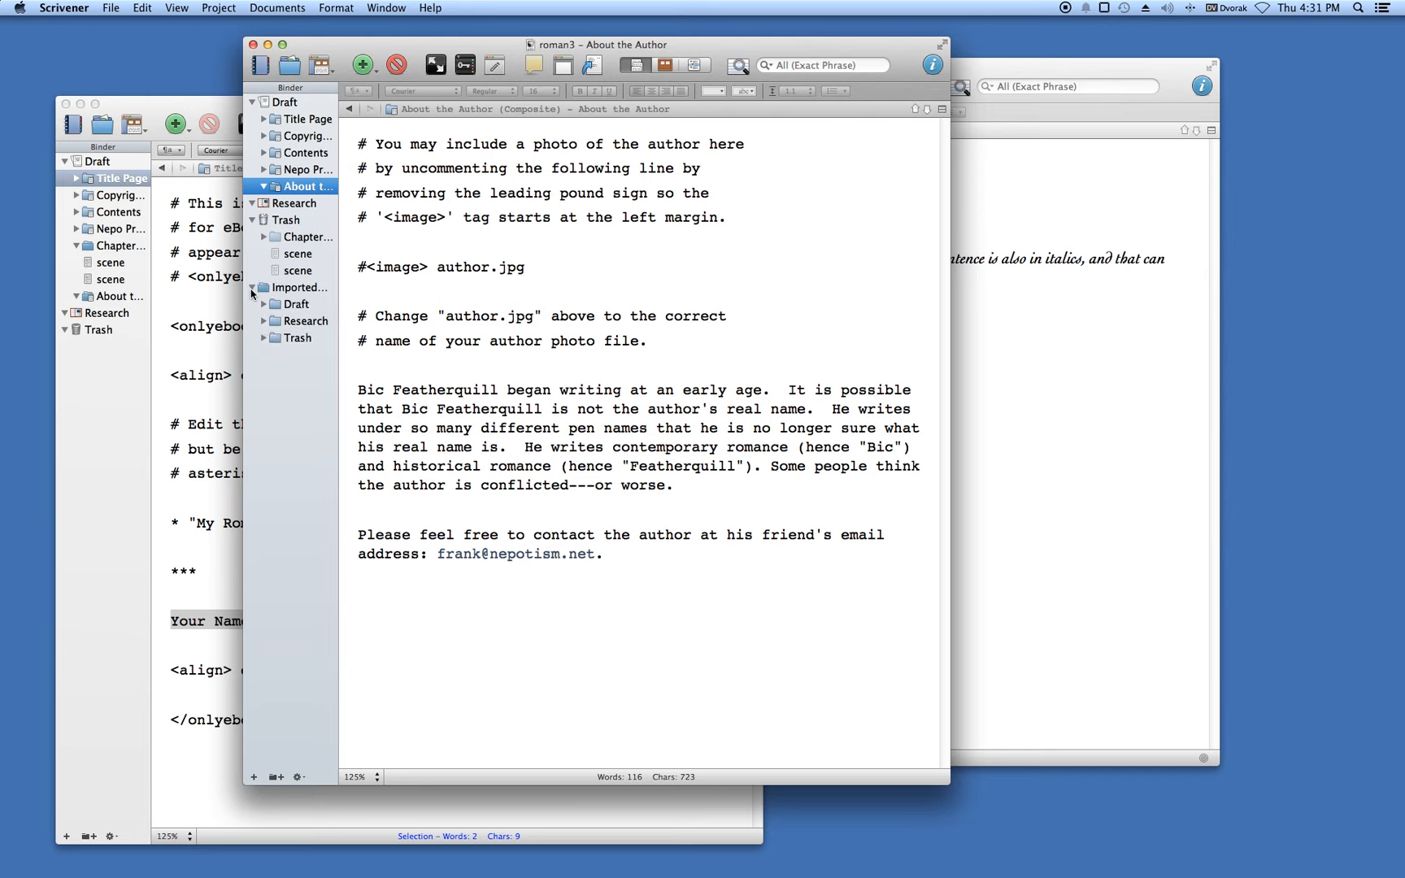
click(263, 304)
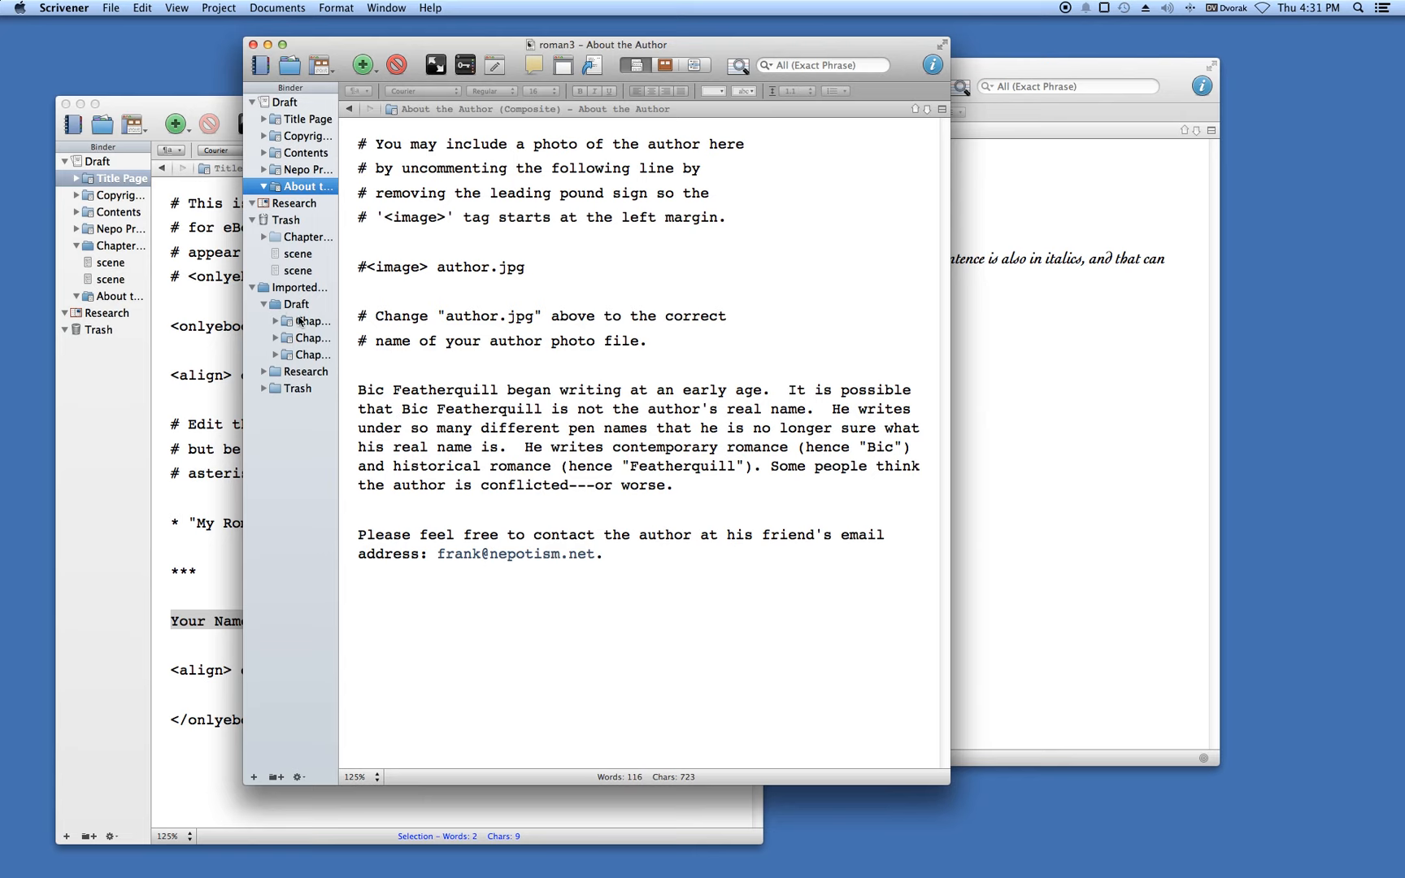
click(300, 321)
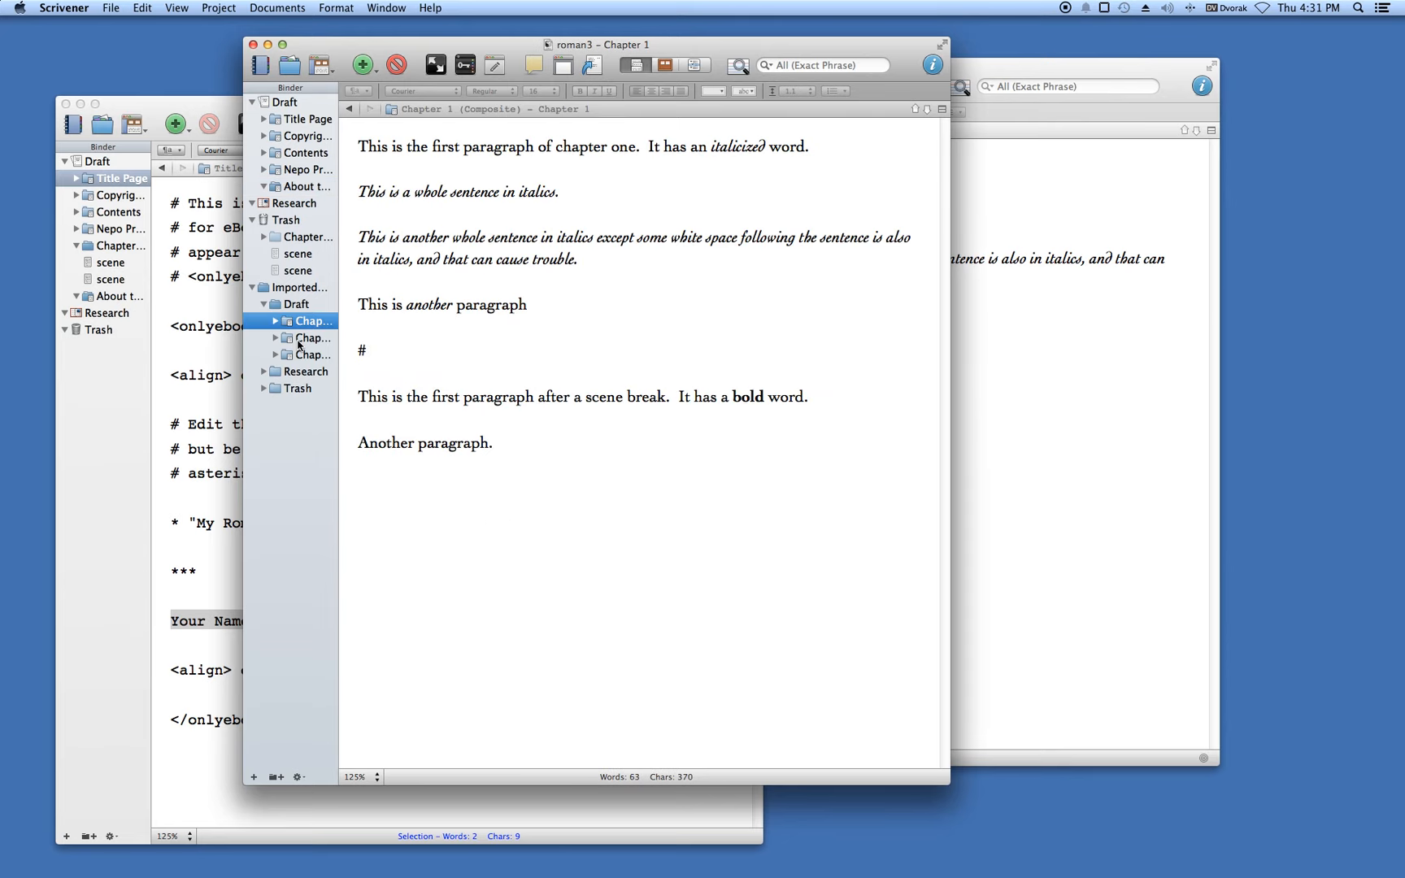
shift+click(300, 355)
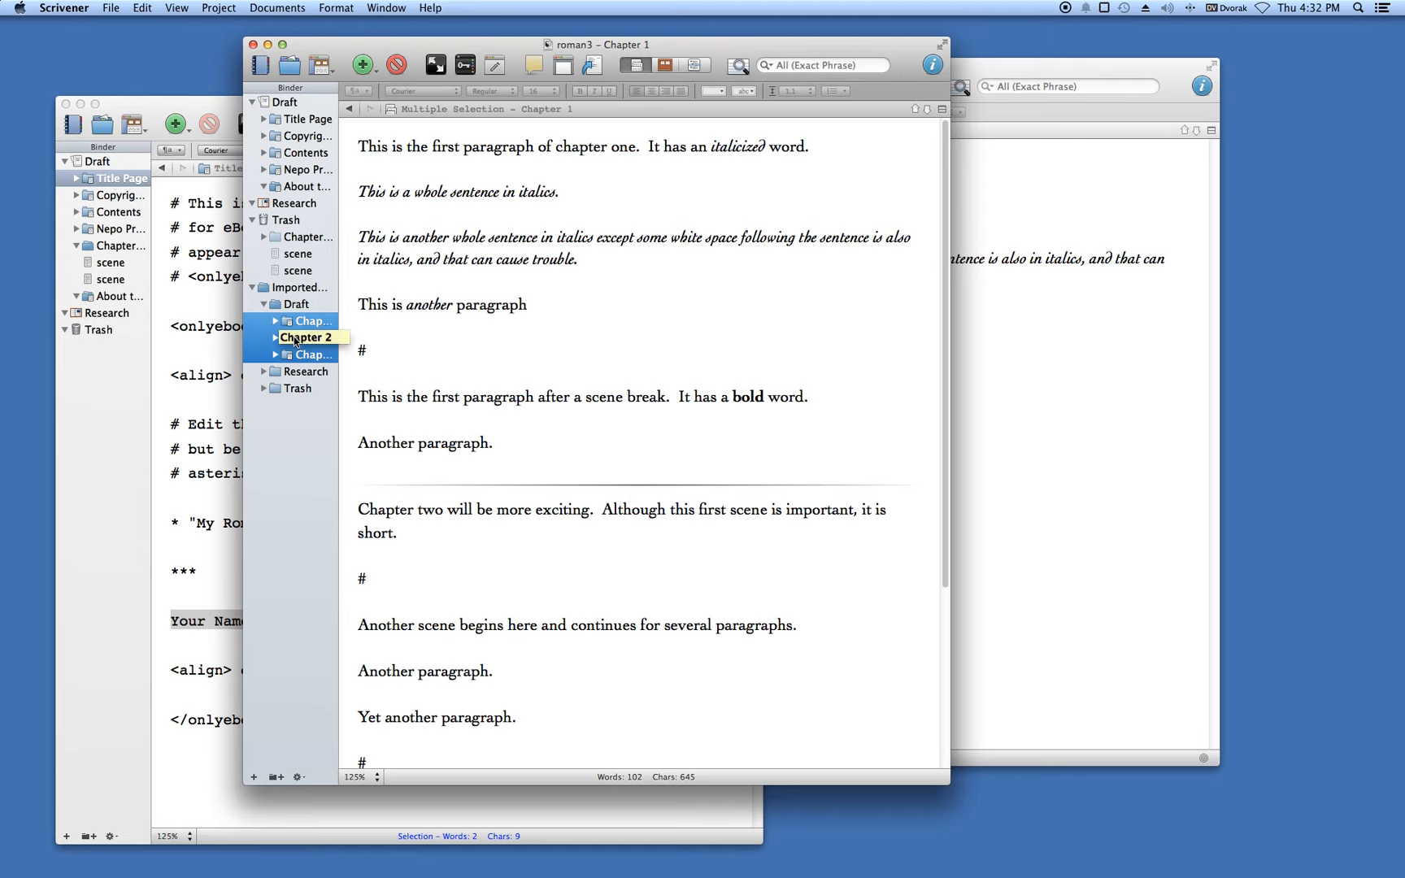
drag(295, 342, 274, 181)
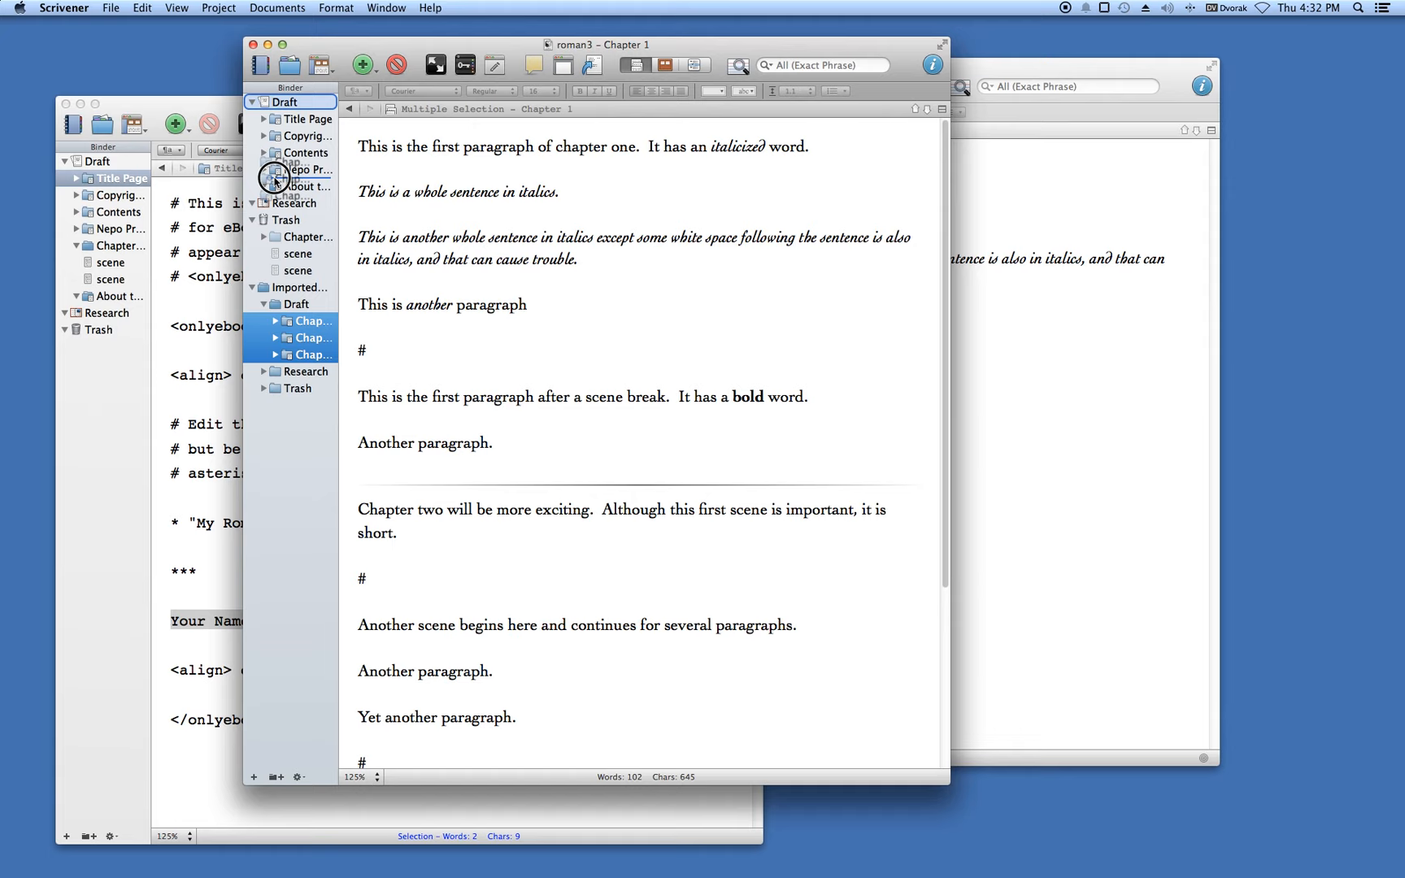
drag(275, 180, 275, 180)
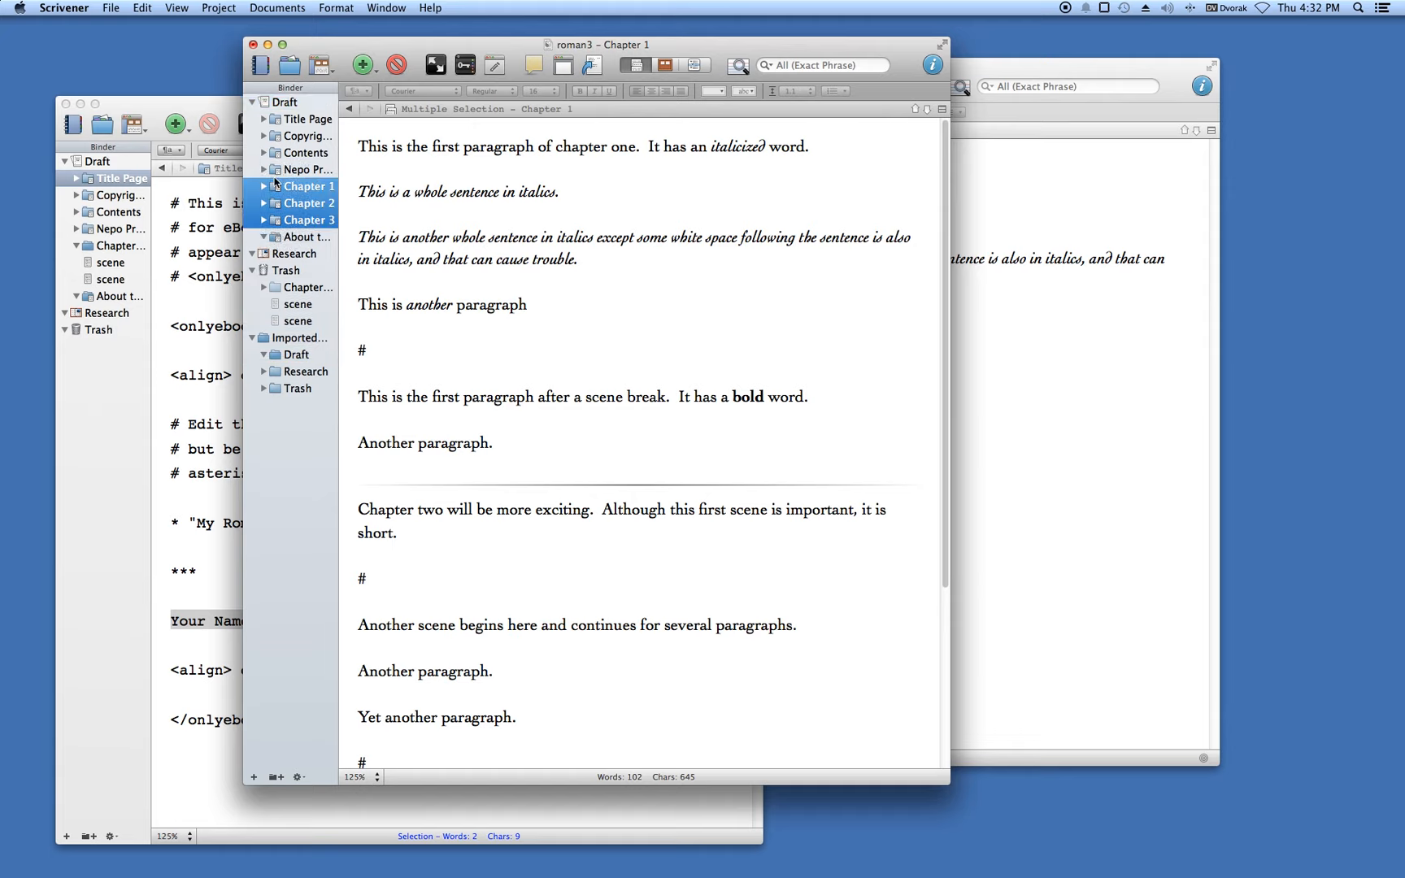
click(253, 338)
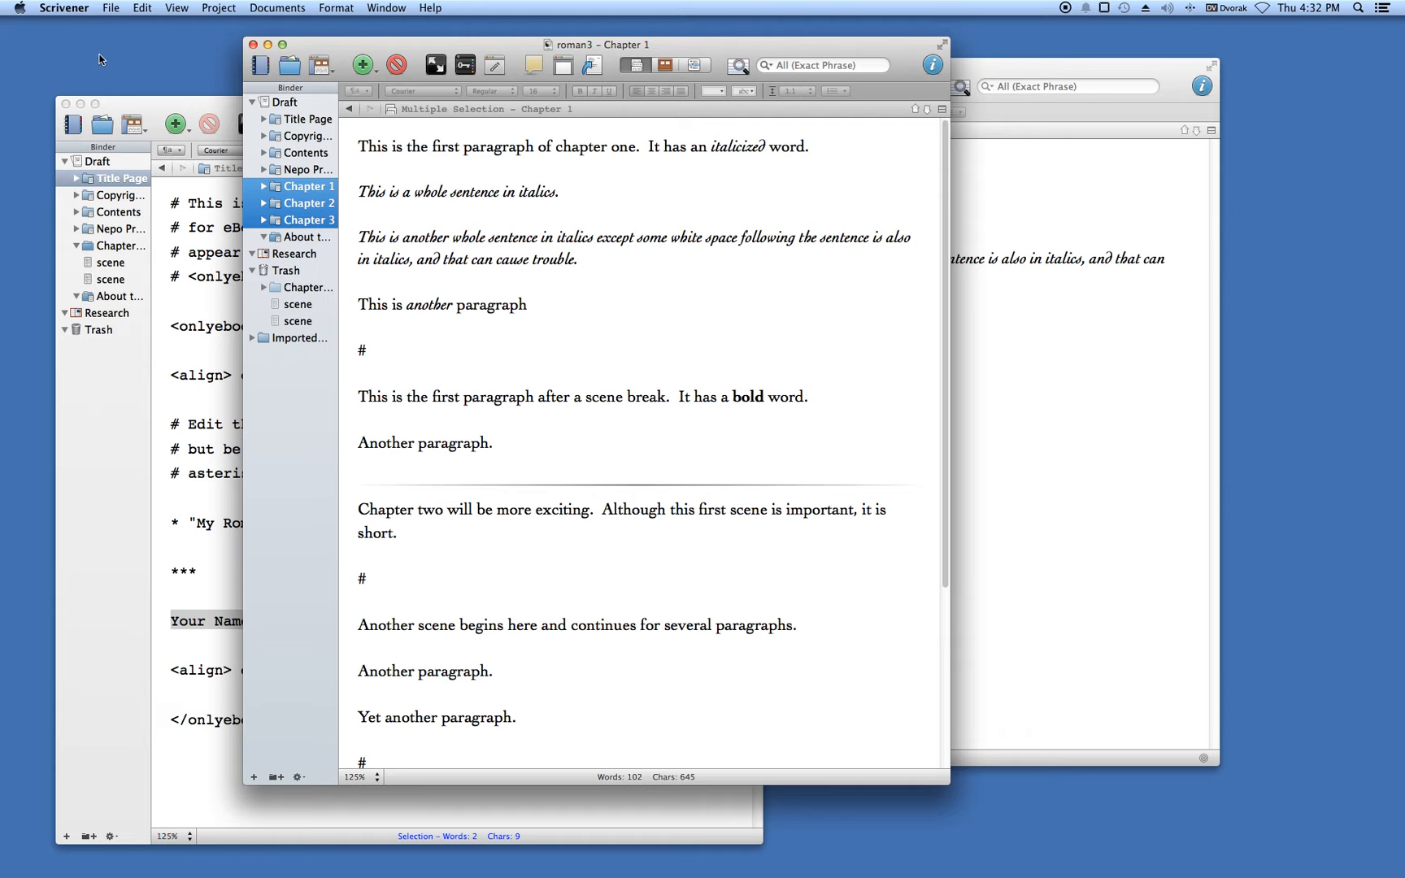
Open Chapter 1 in the roman3 Draft and highlight the rest of the line after the # scene break
click(297, 187)
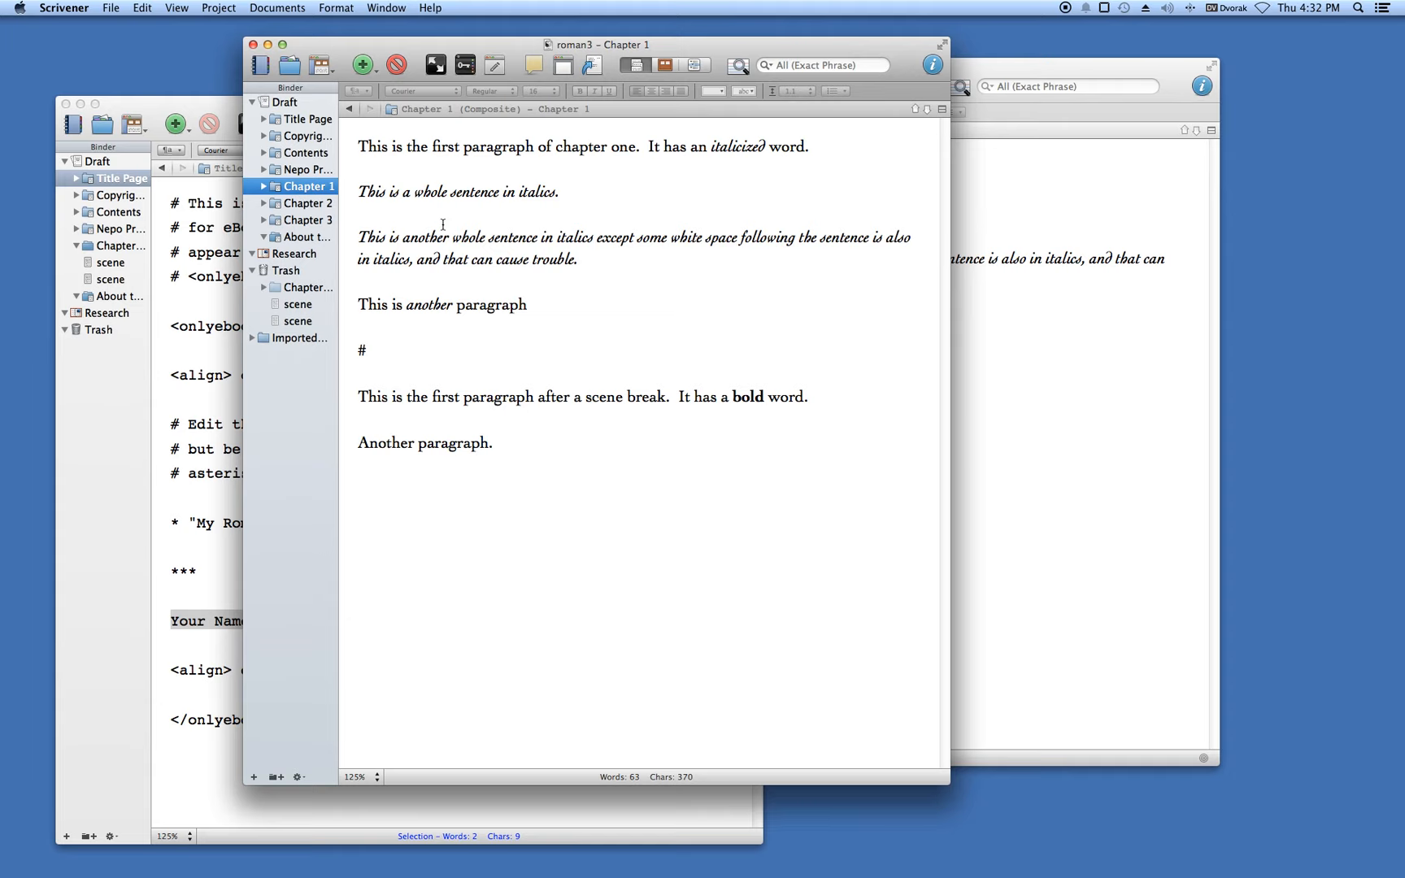
click(365, 349)
drag(365, 349, 377, 368)
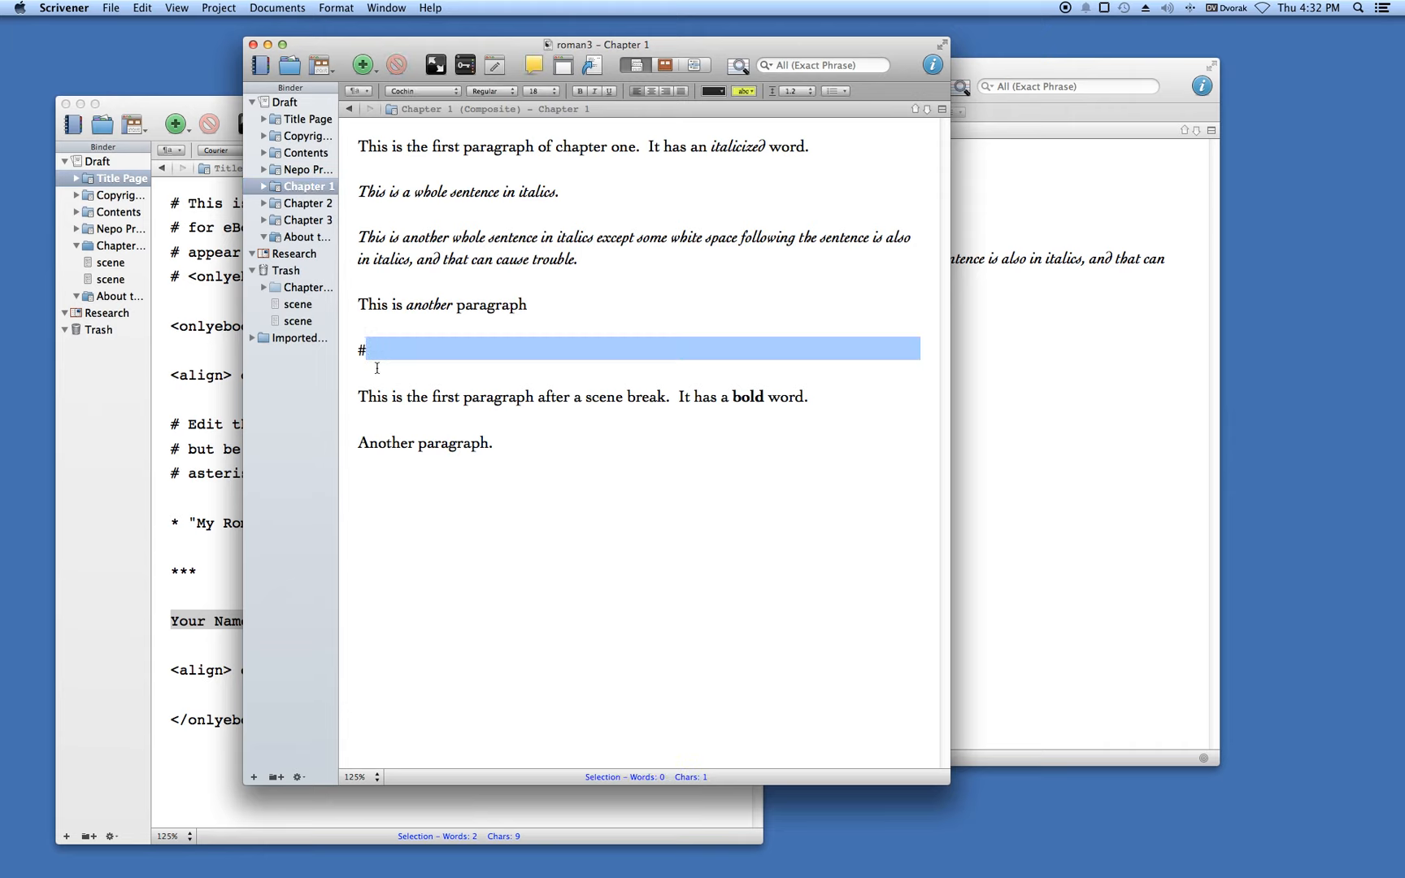
Select Chapters 1 to 3 together in the roman3 Draft and open the Find dialog
double_click(362, 350)
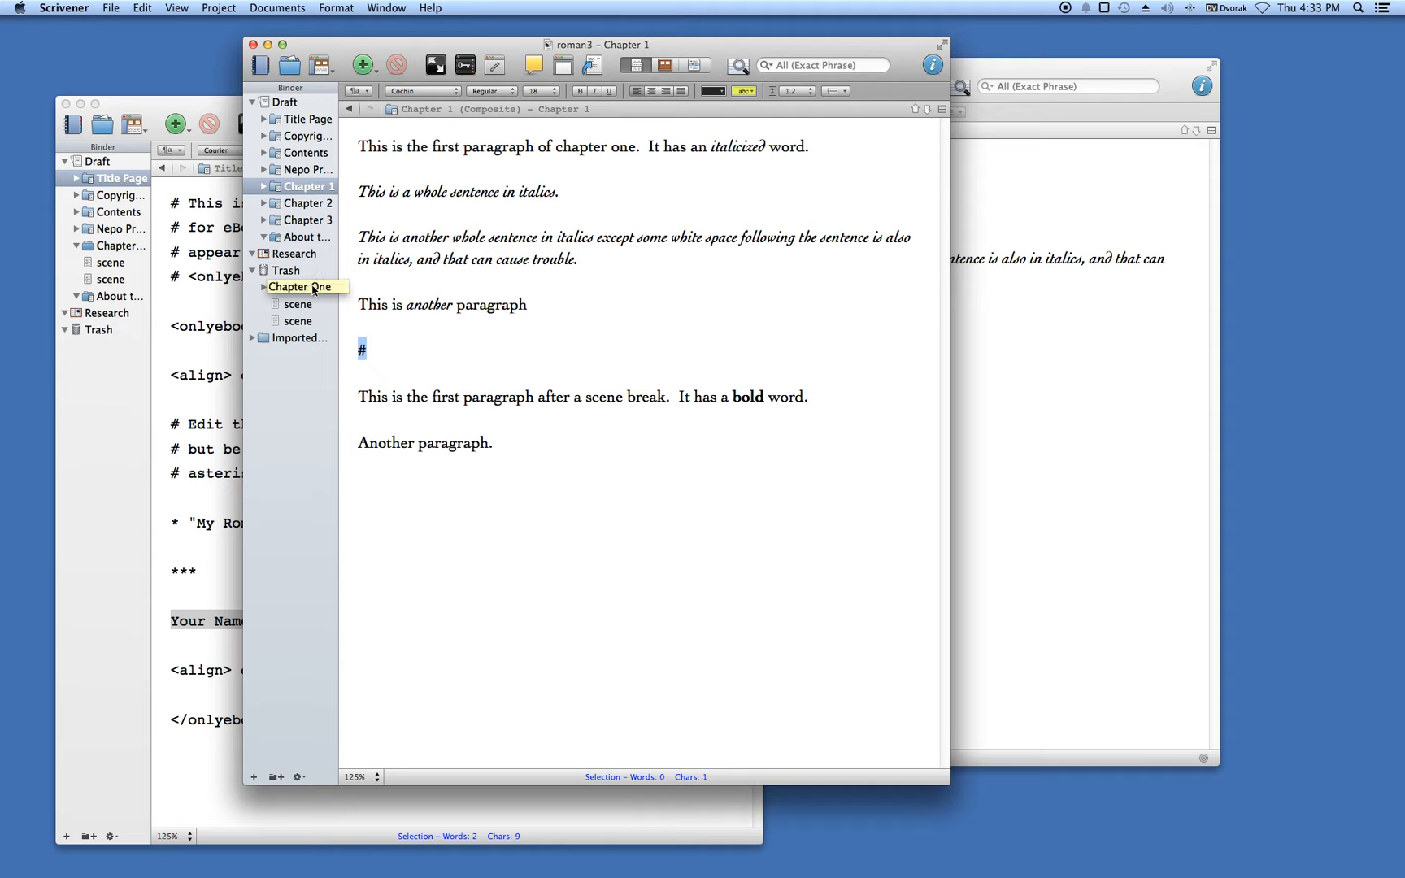
click(461, 343)
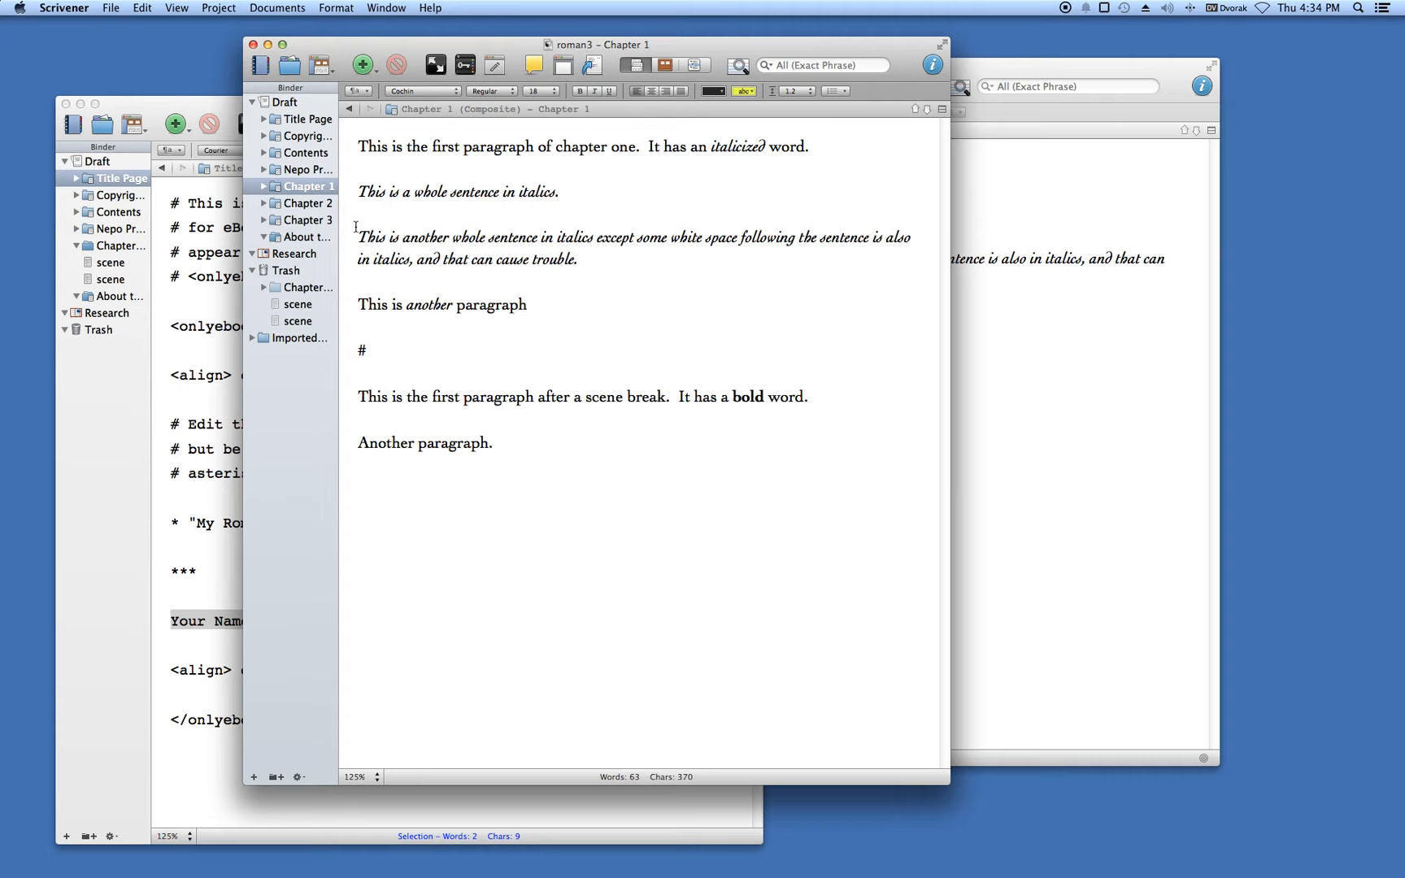
shift+click(294, 222)
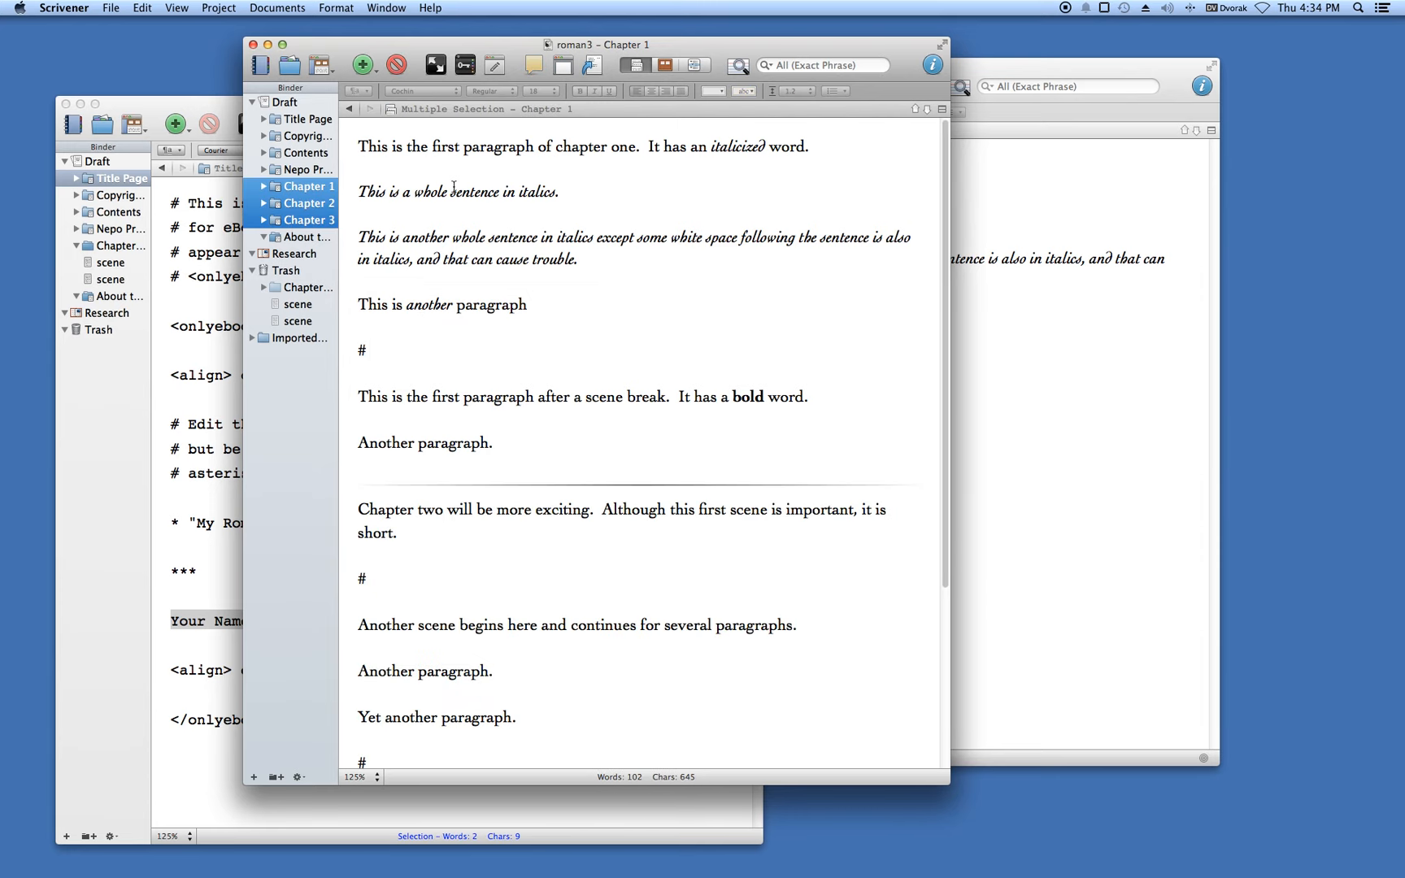
click(134, 10)
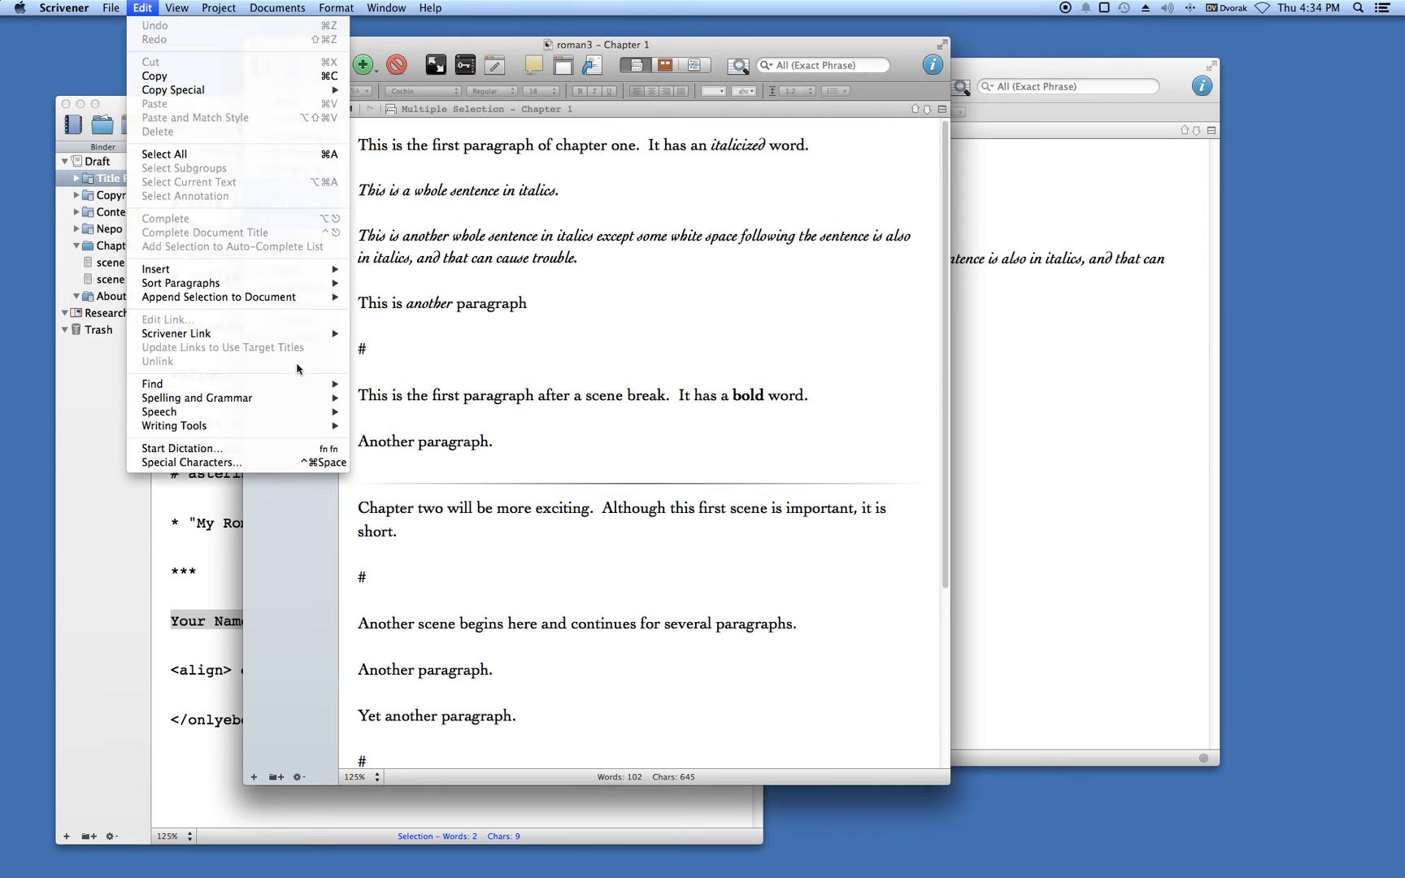
mouse_move(184, 383)
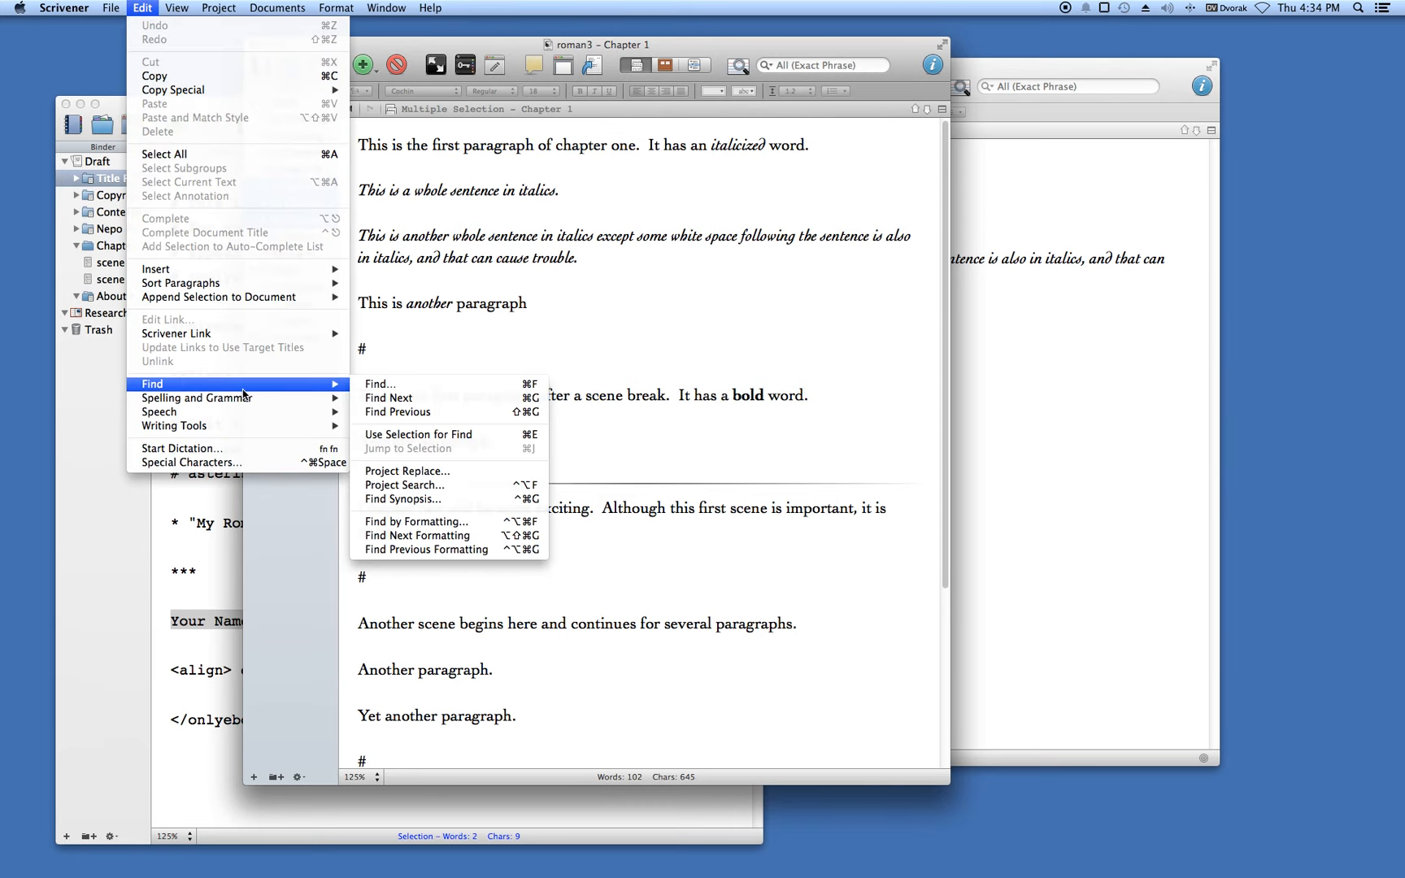
click(379, 387)
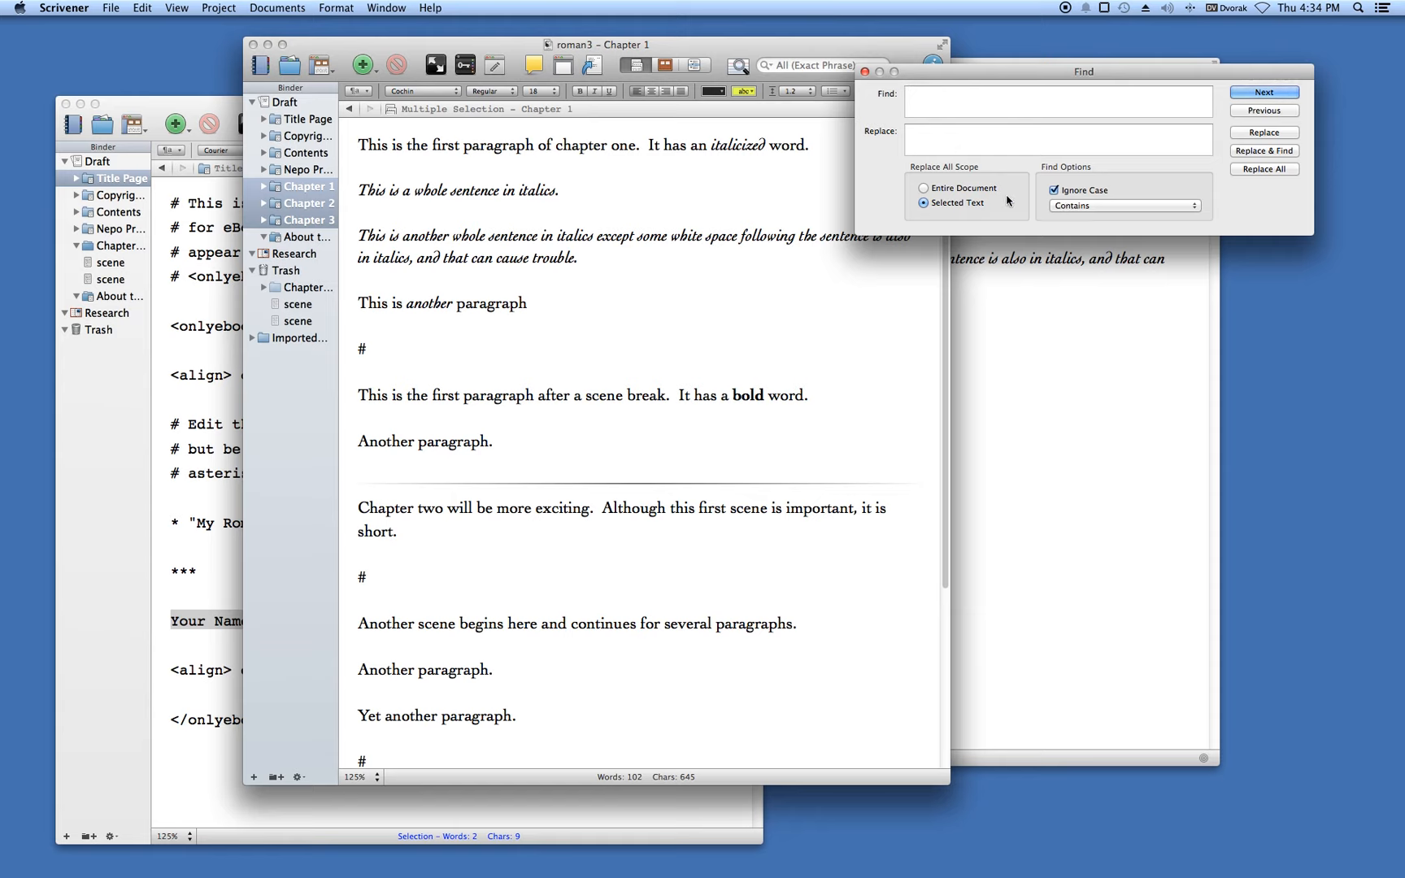
Set the search text to # and the replacement to <scene>, and find the first # scene break in Chapter 1
click(924, 99)
text(ene)
text(***)
key(BackSpace)
key(BackSpace)
key(BackSpace)
key(BackSpace)
click(1259, 92)
scroll(618, 288, up, 1)
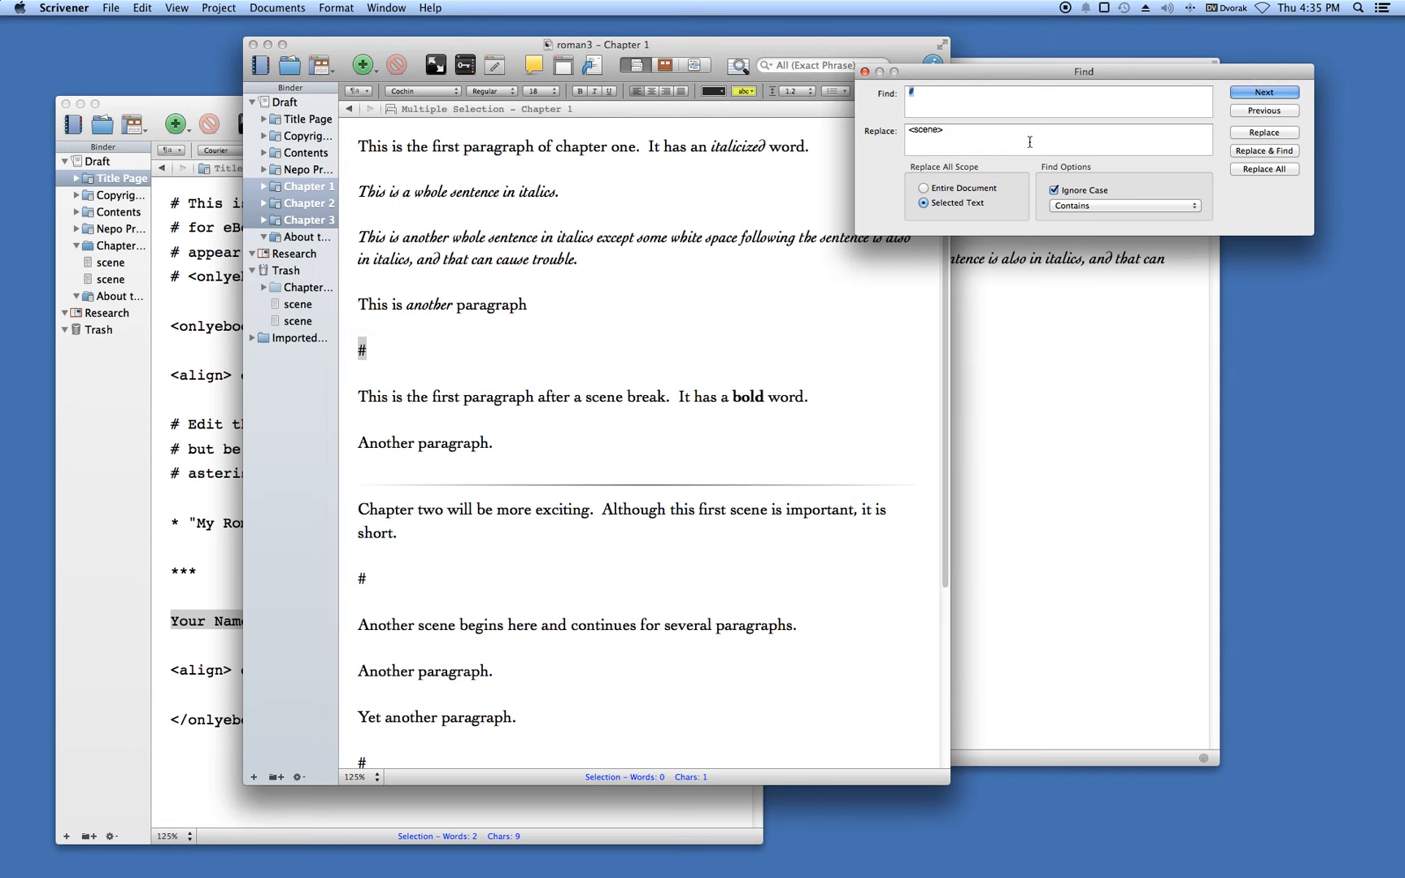
Replace each # scene break in the selected chapters with <scene>, one match at a time
click(628, 146)
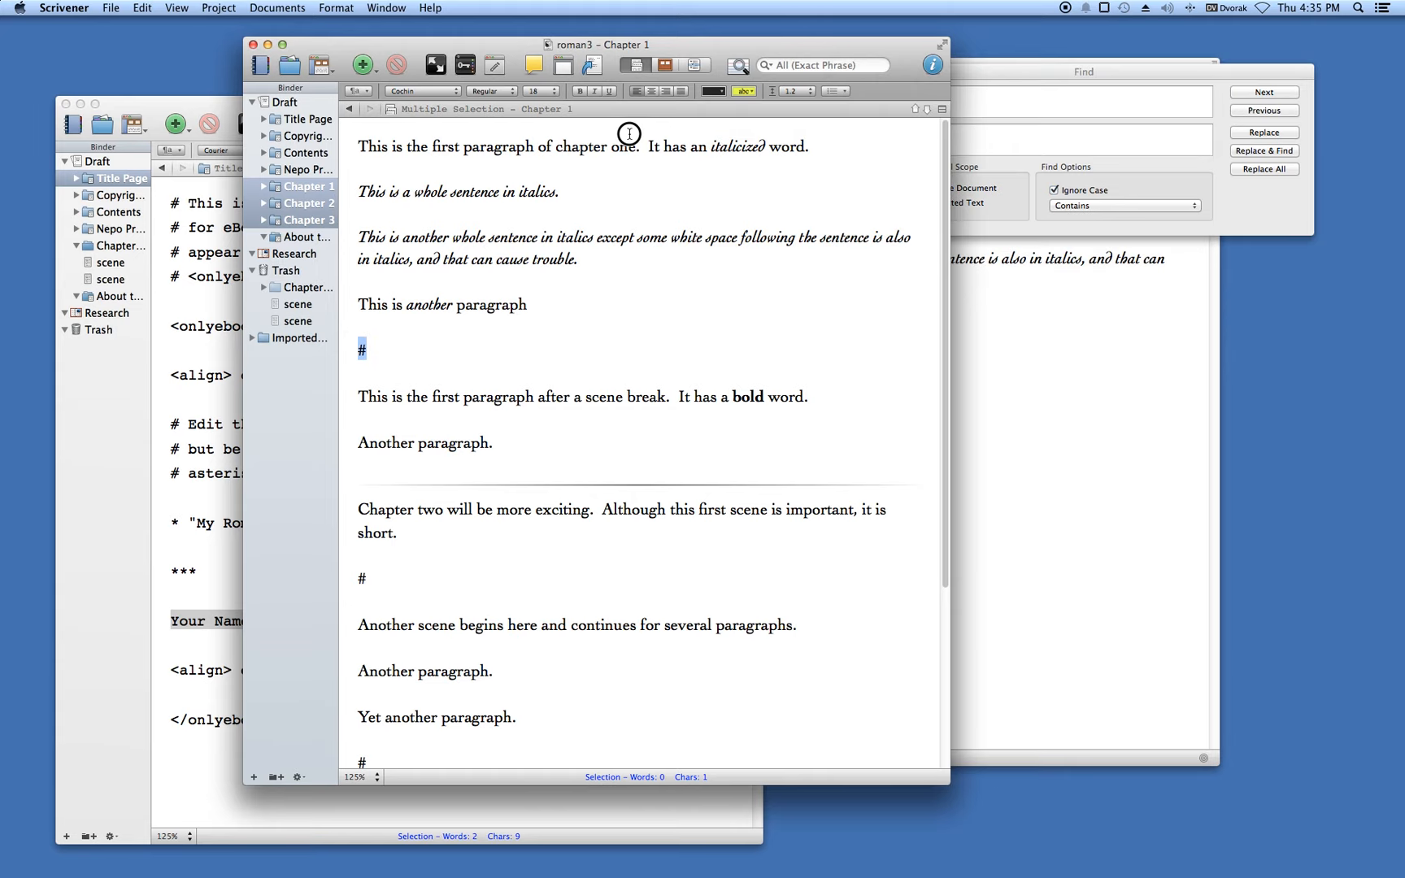
click(1283, 95)
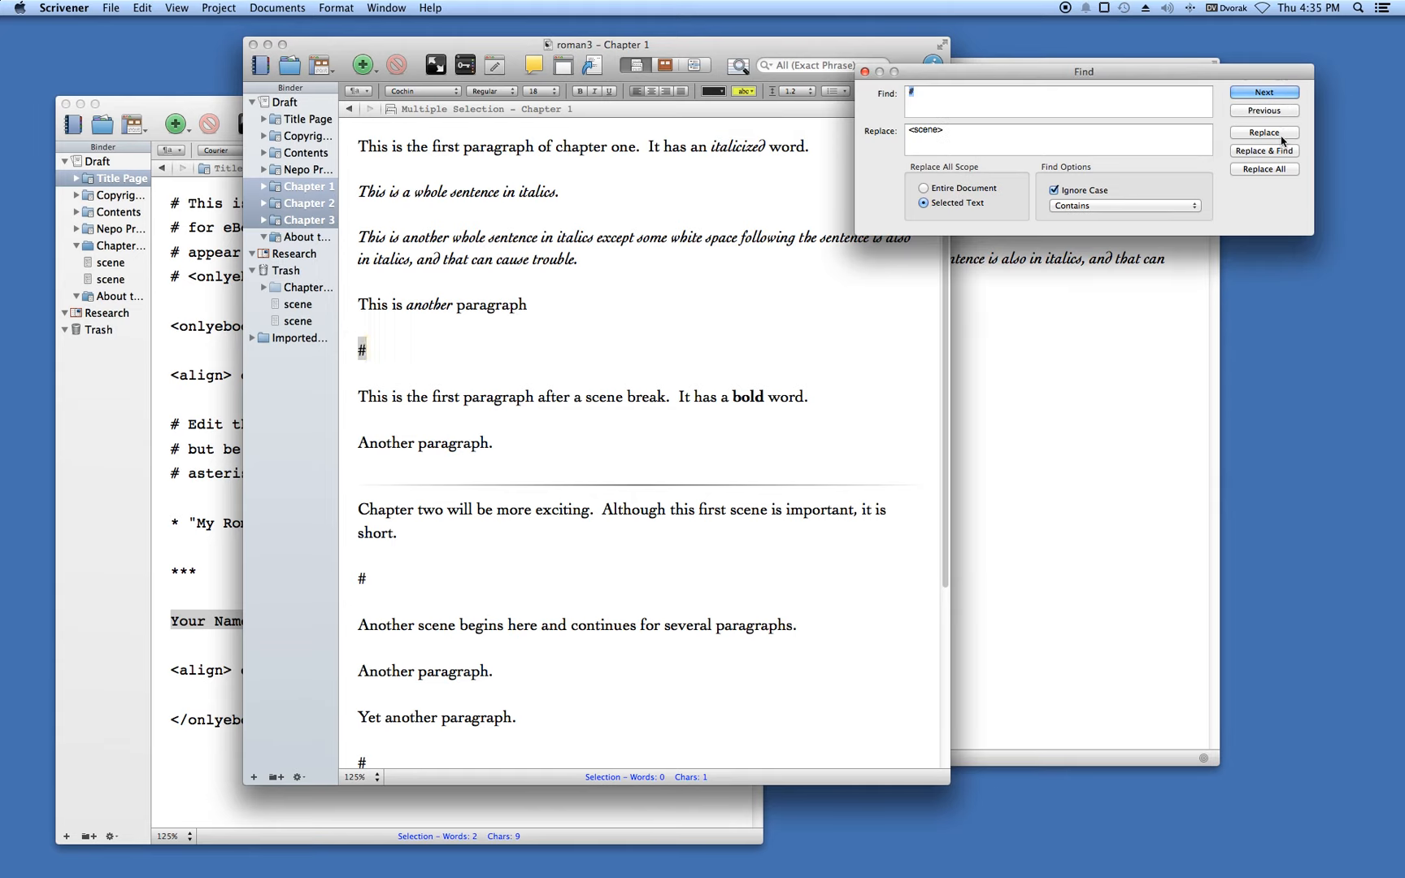
click(1280, 133)
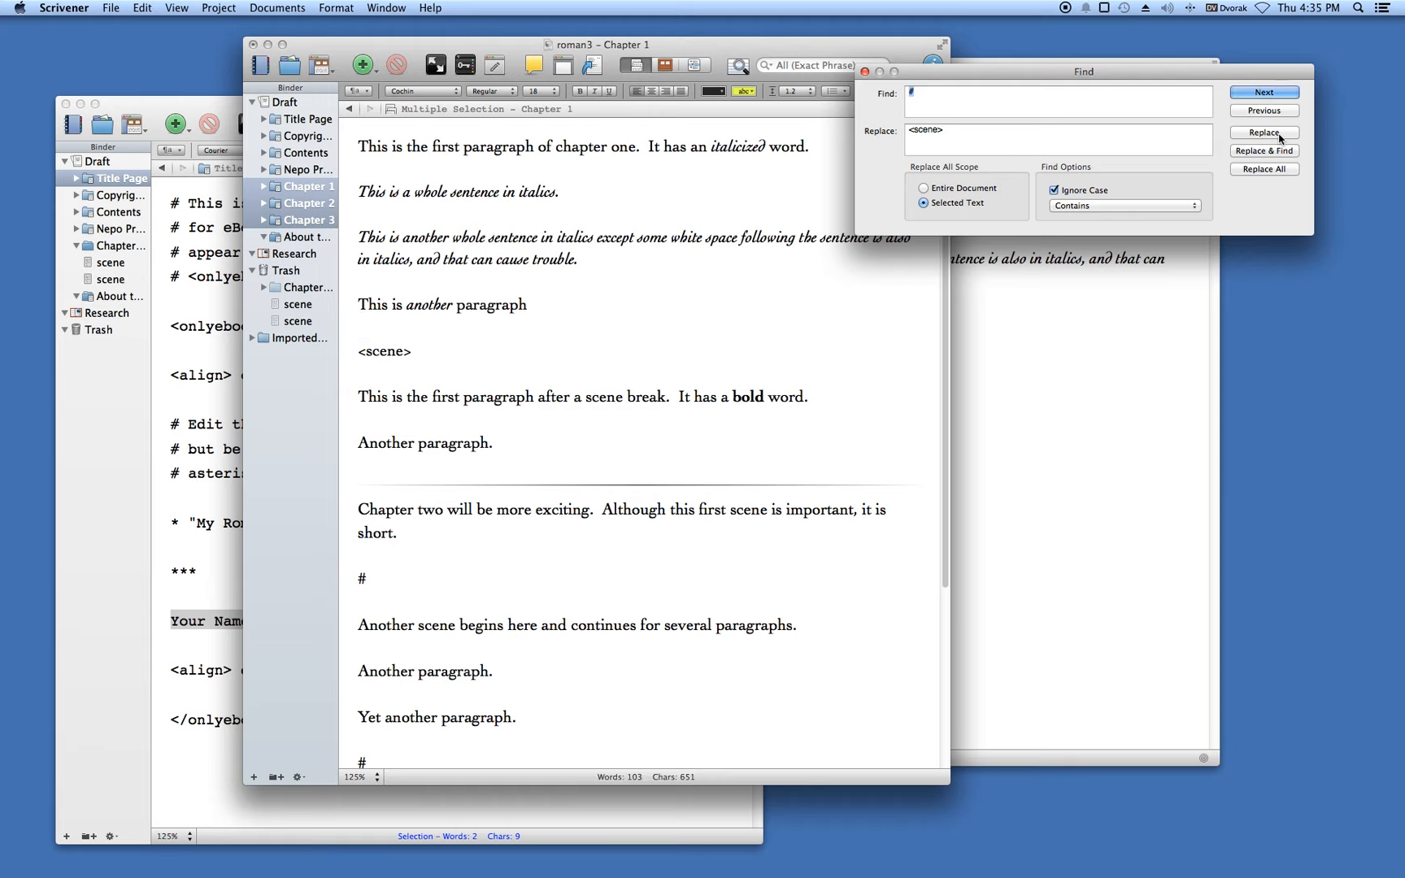
click(1265, 95)
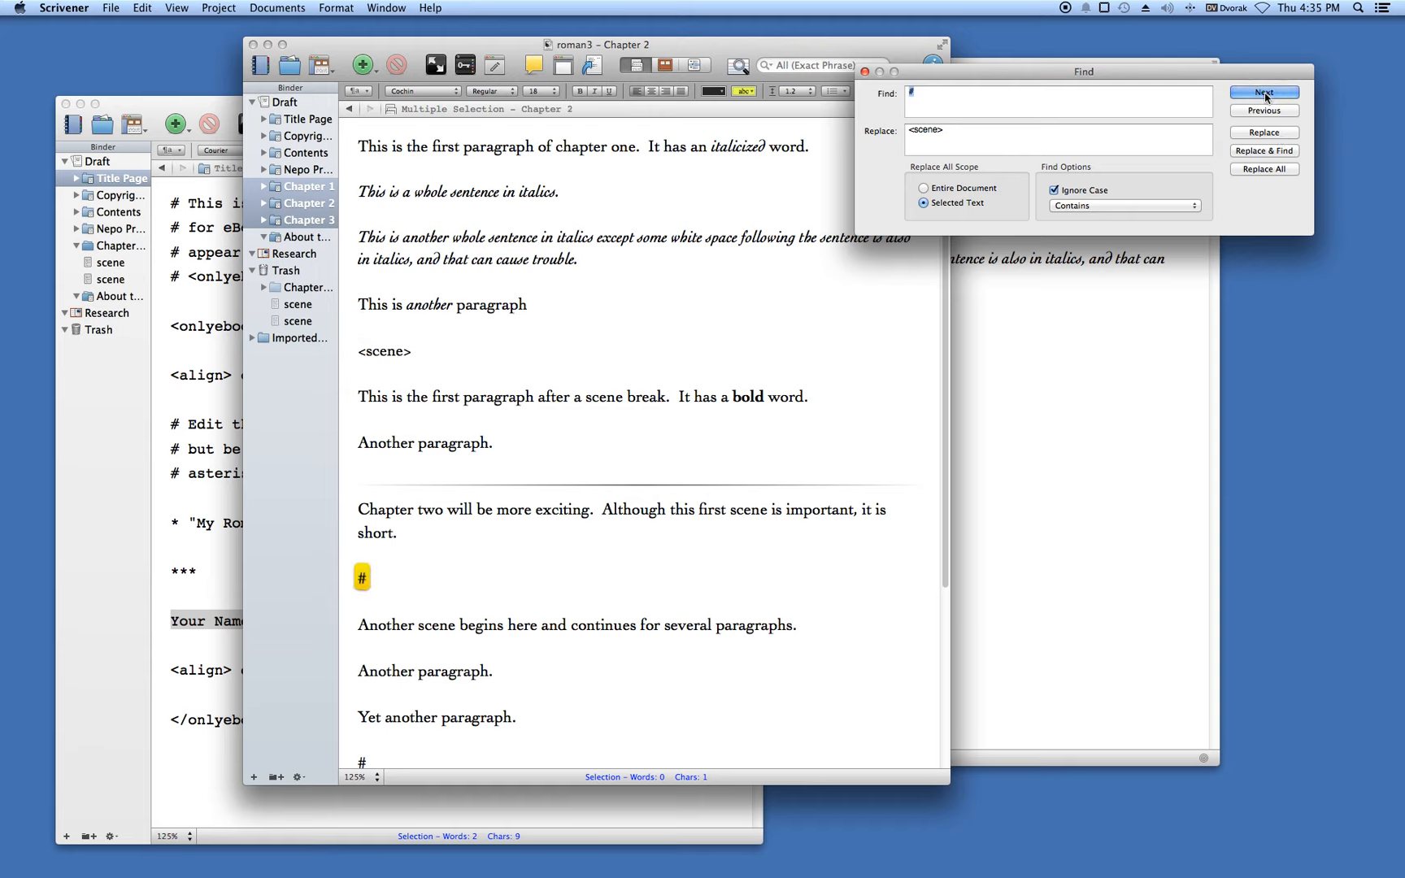
click(1274, 133)
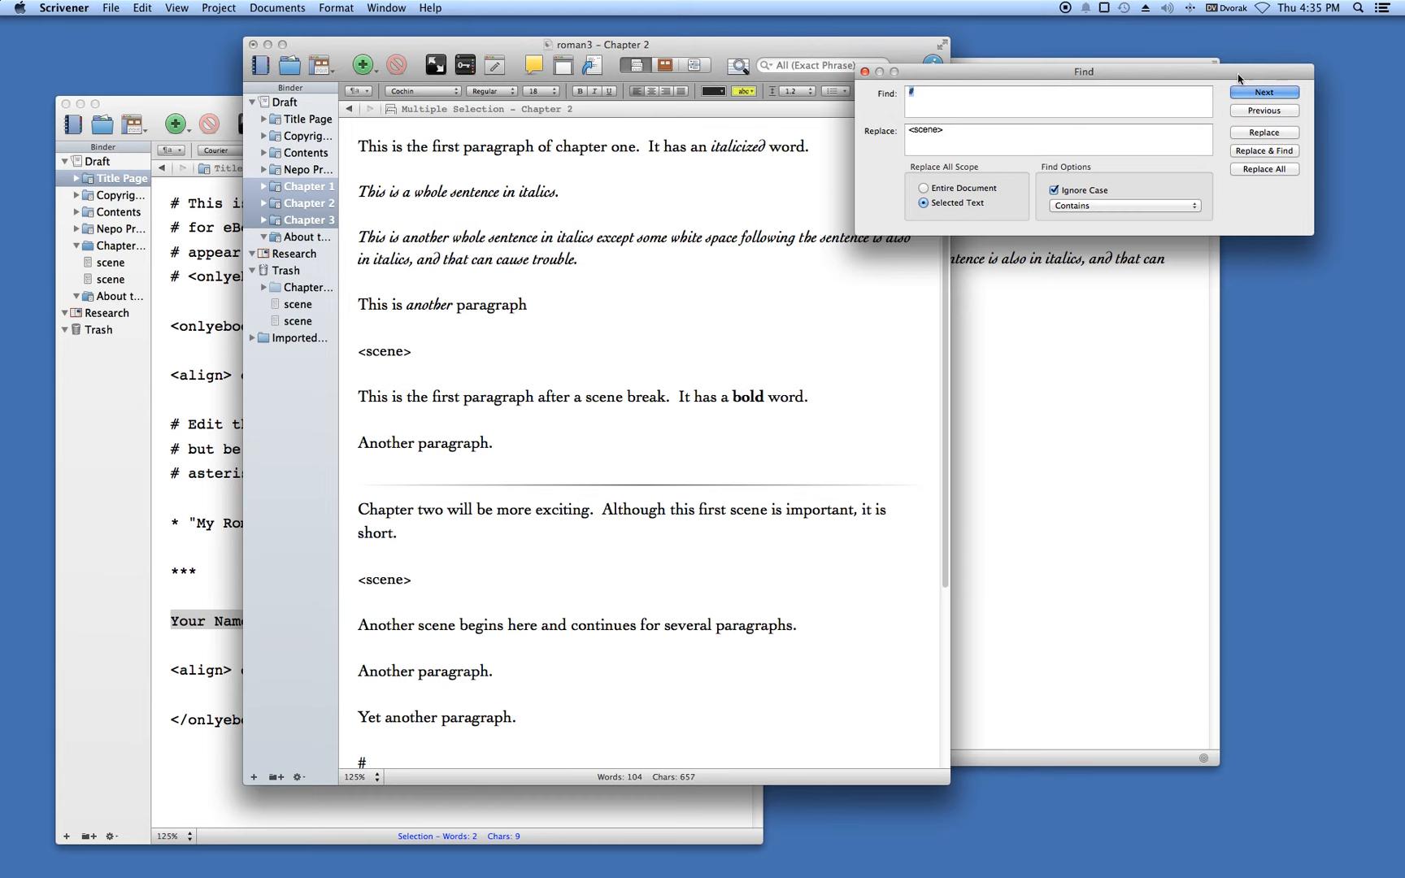
click(1253, 93)
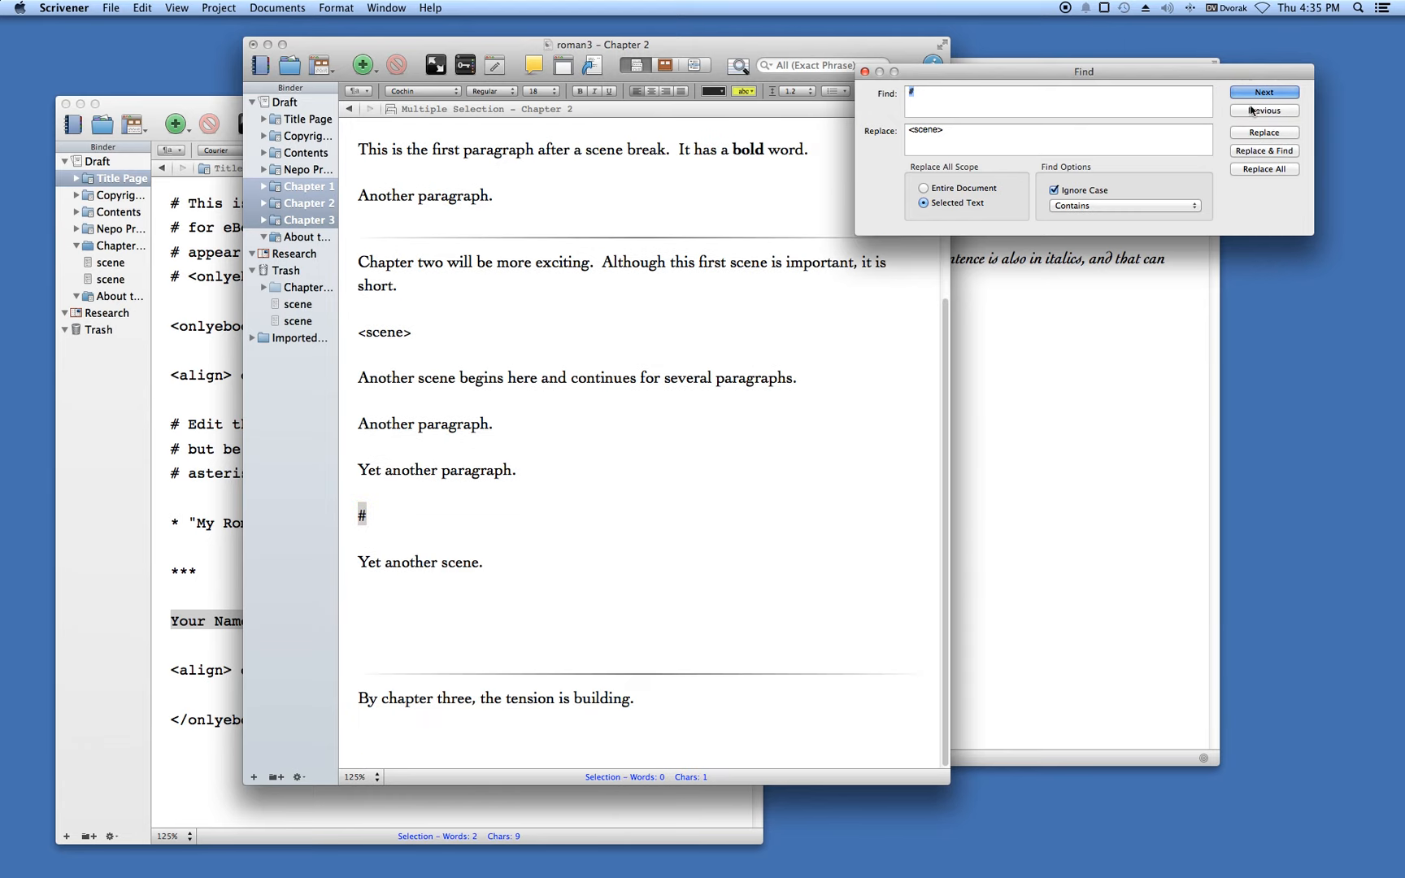
click(1260, 133)
click(1245, 92)
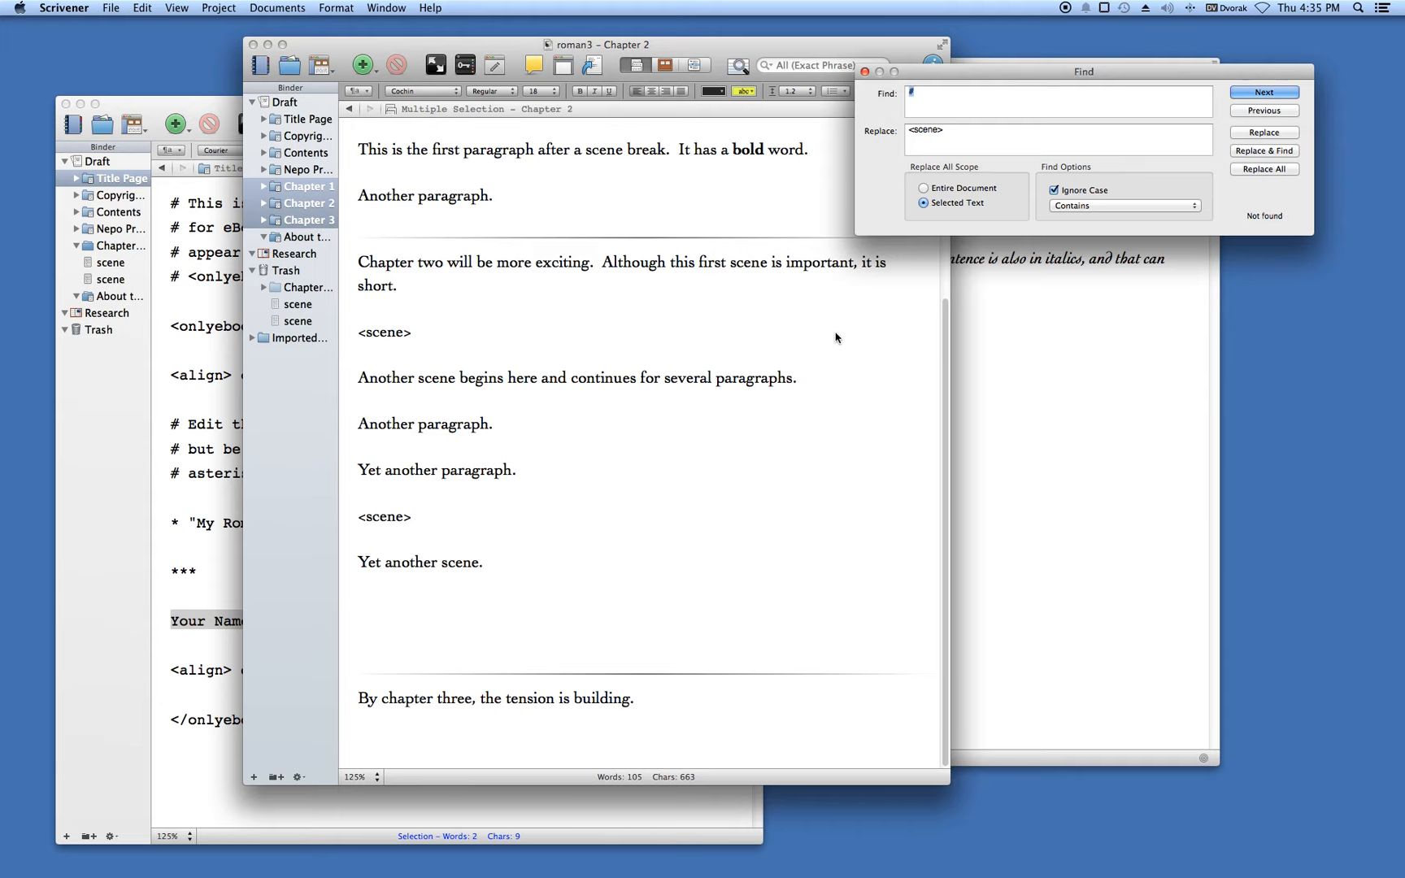
Return to the beginning of Chapter 1 and close the Find dialog
scroll(786, 363, up, 5)
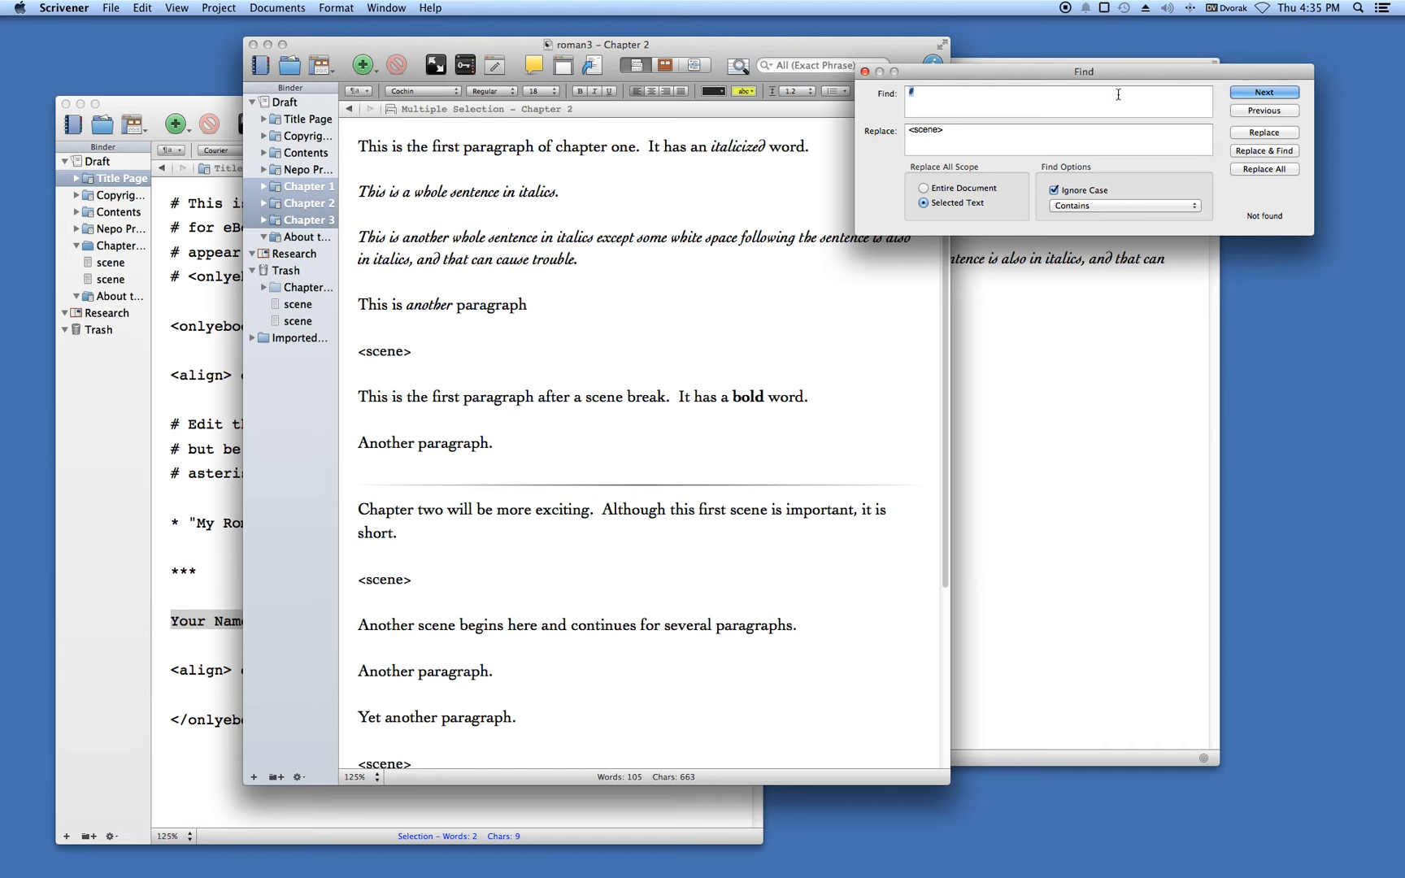
drag(1115, 72, 1014, 65)
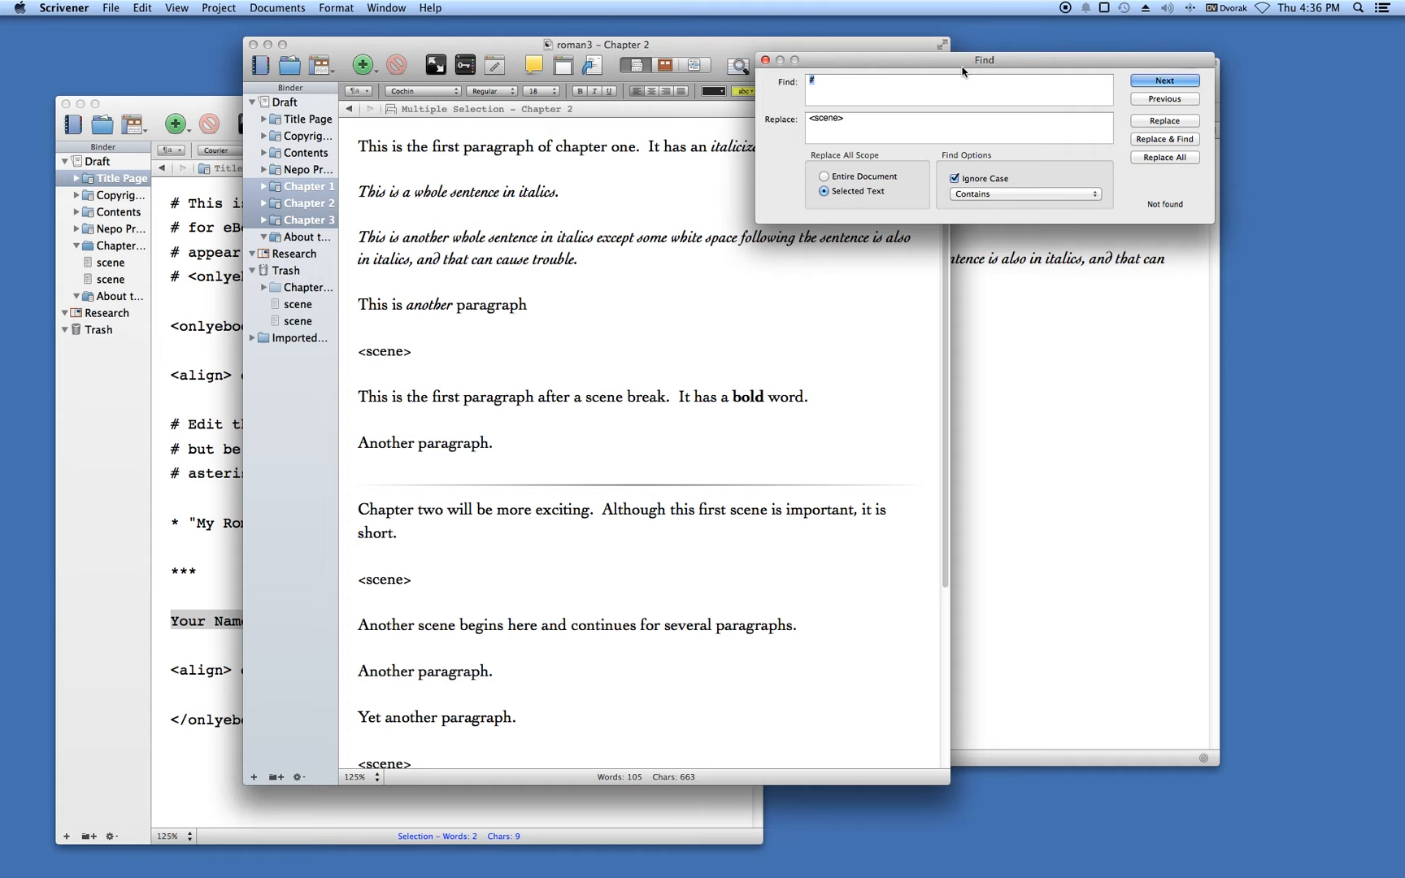
drag(1015, 37, 1154, 17)
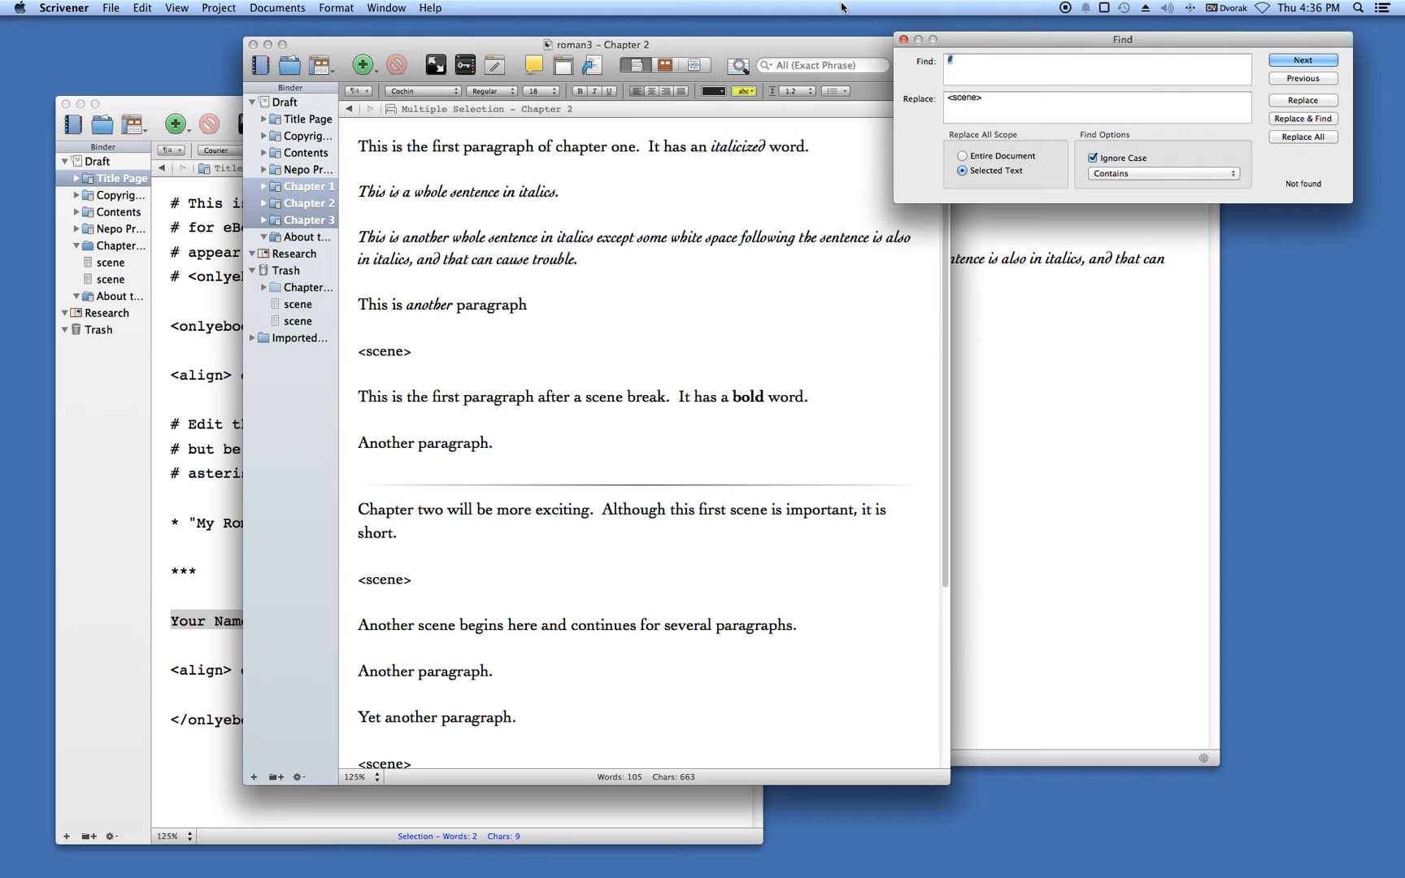
click(904, 39)
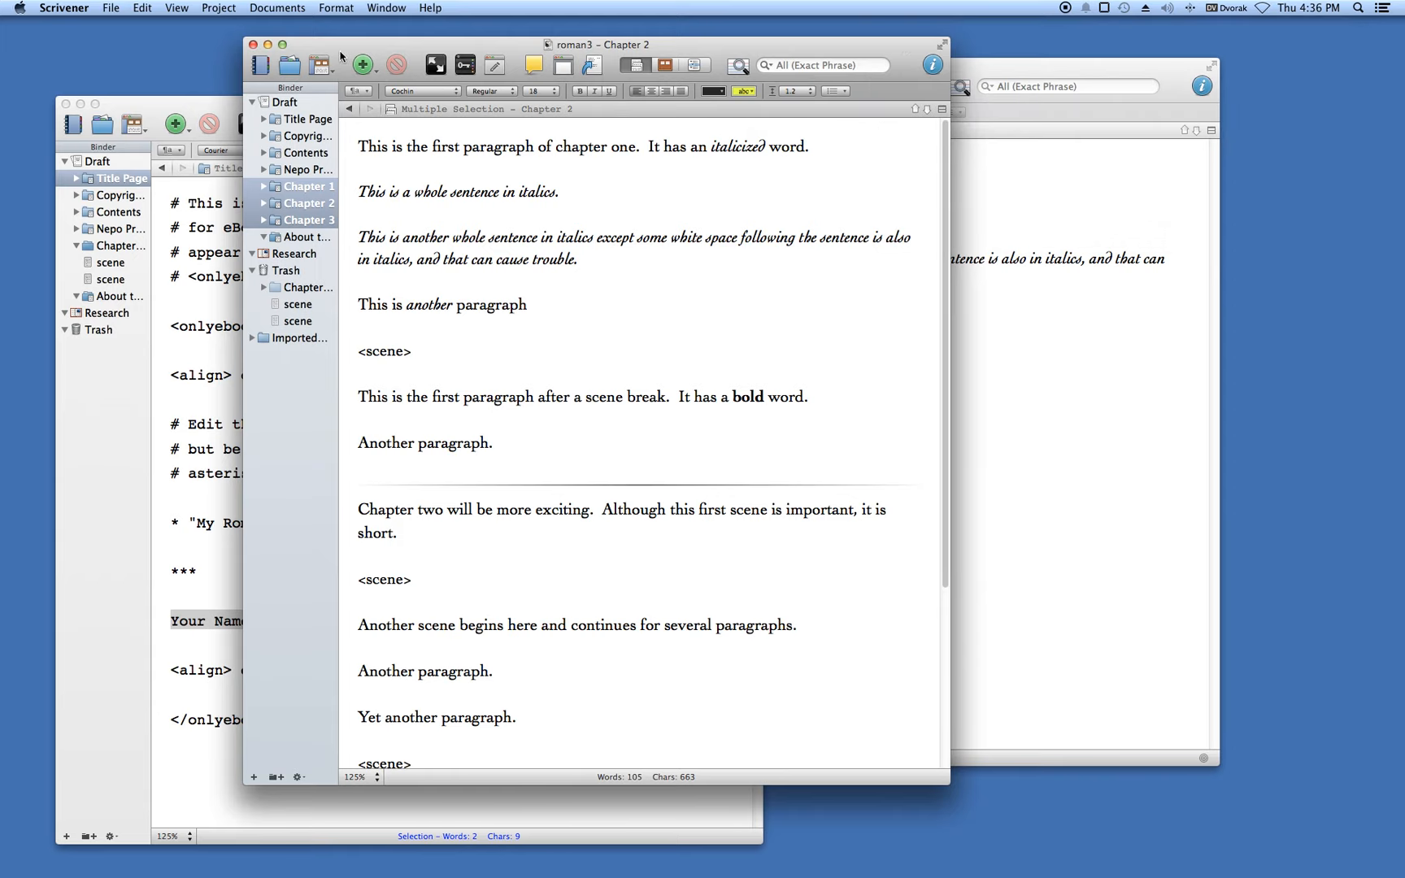
Reposition the roman3 window and open the Formatting Finder with Character Format as the search type
drag(368, 47, 378, 95)
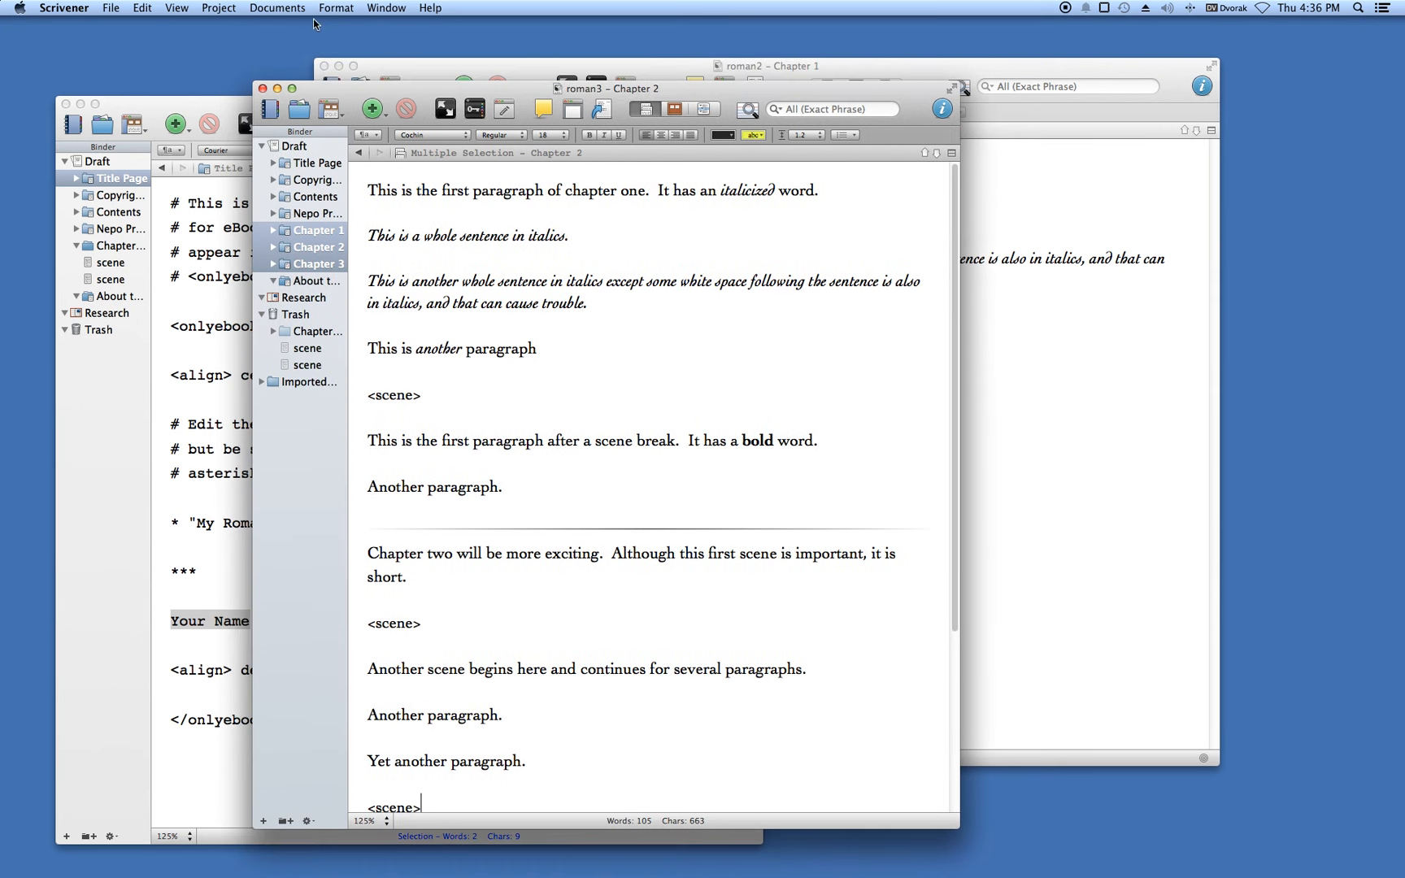
click(145, 8)
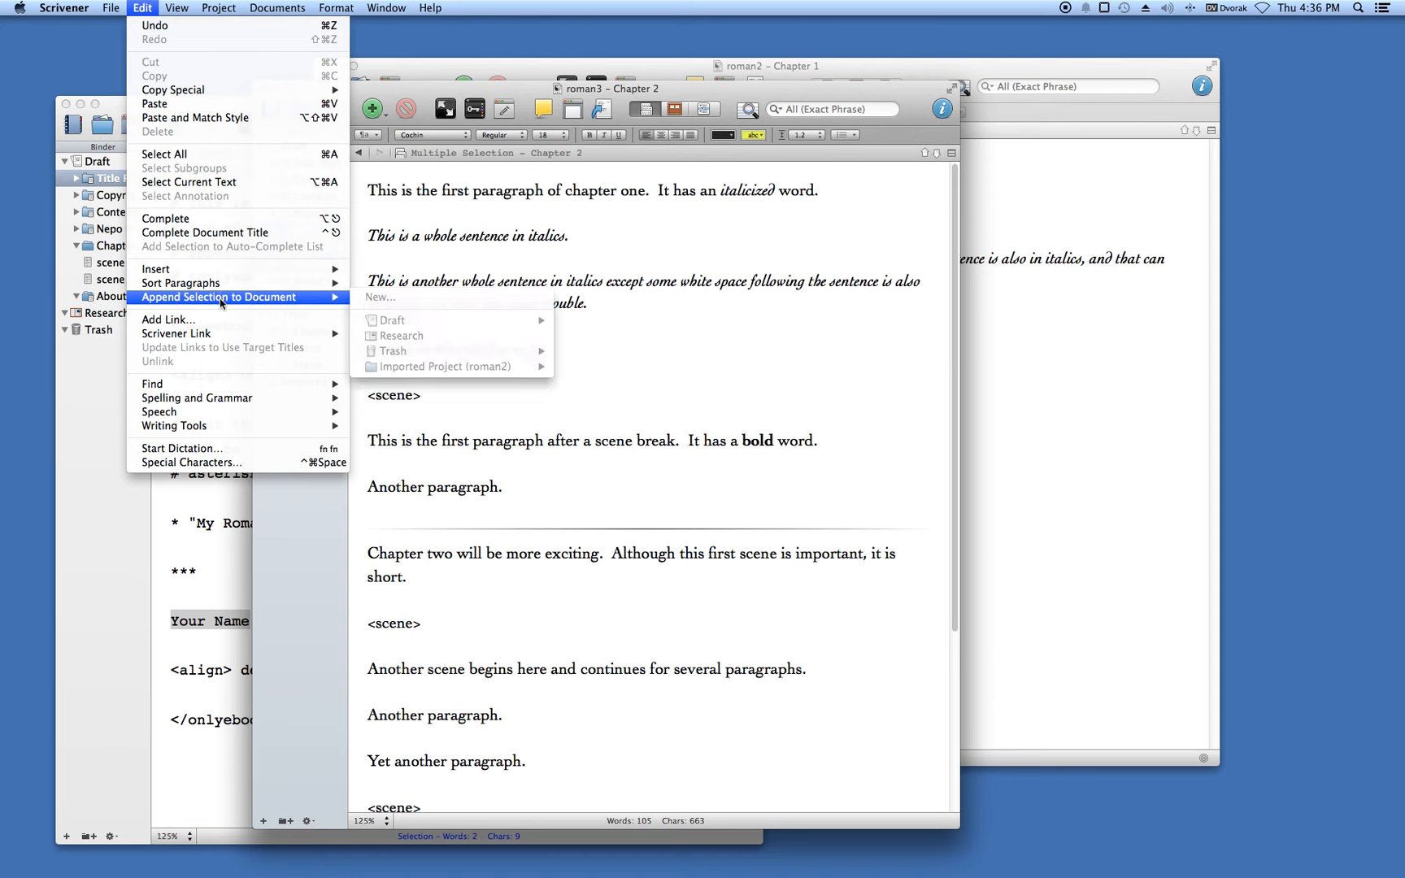
mouse_move(270, 390)
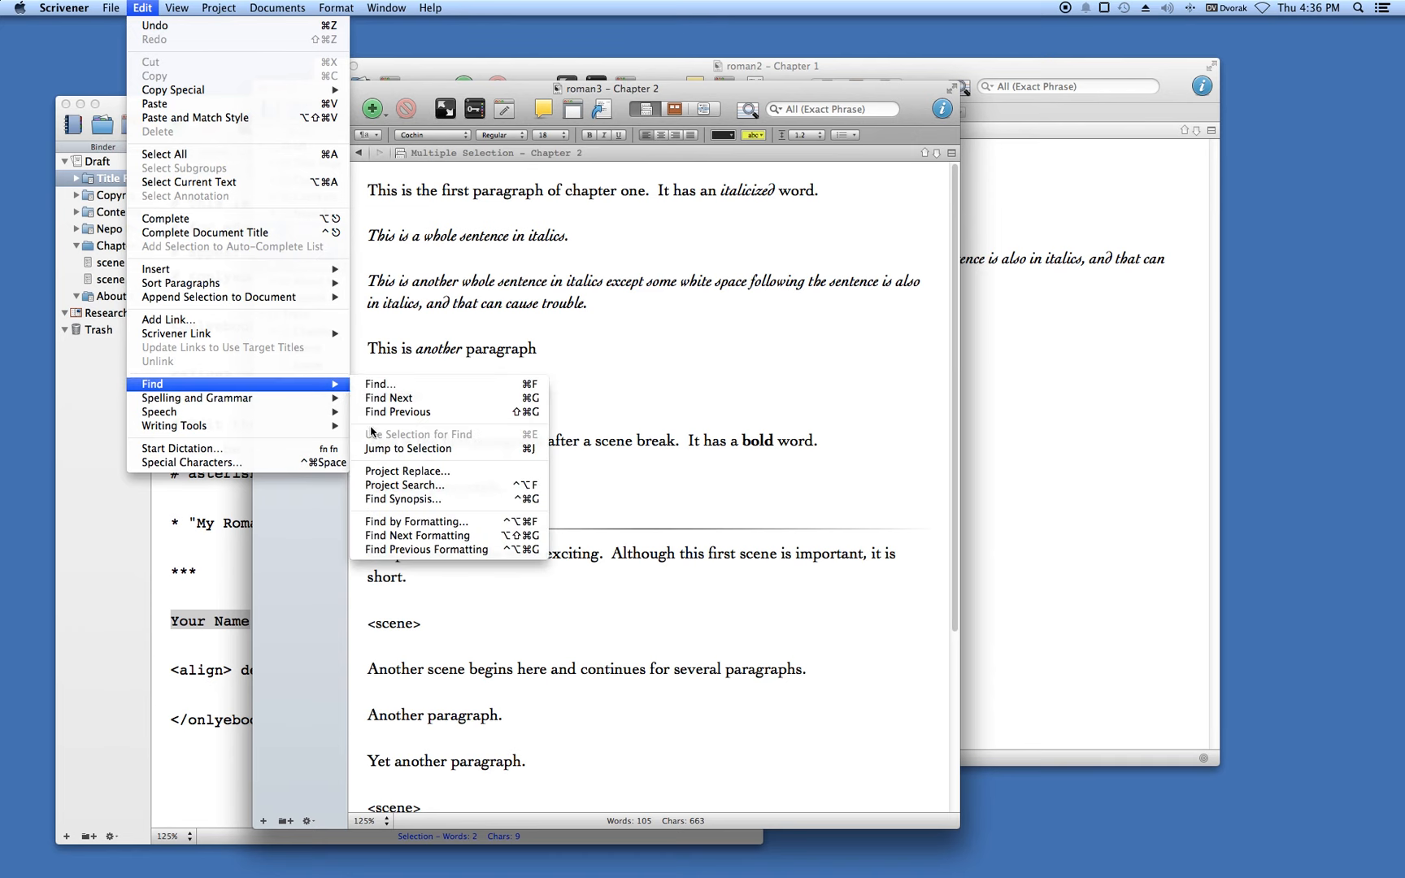
click(424, 525)
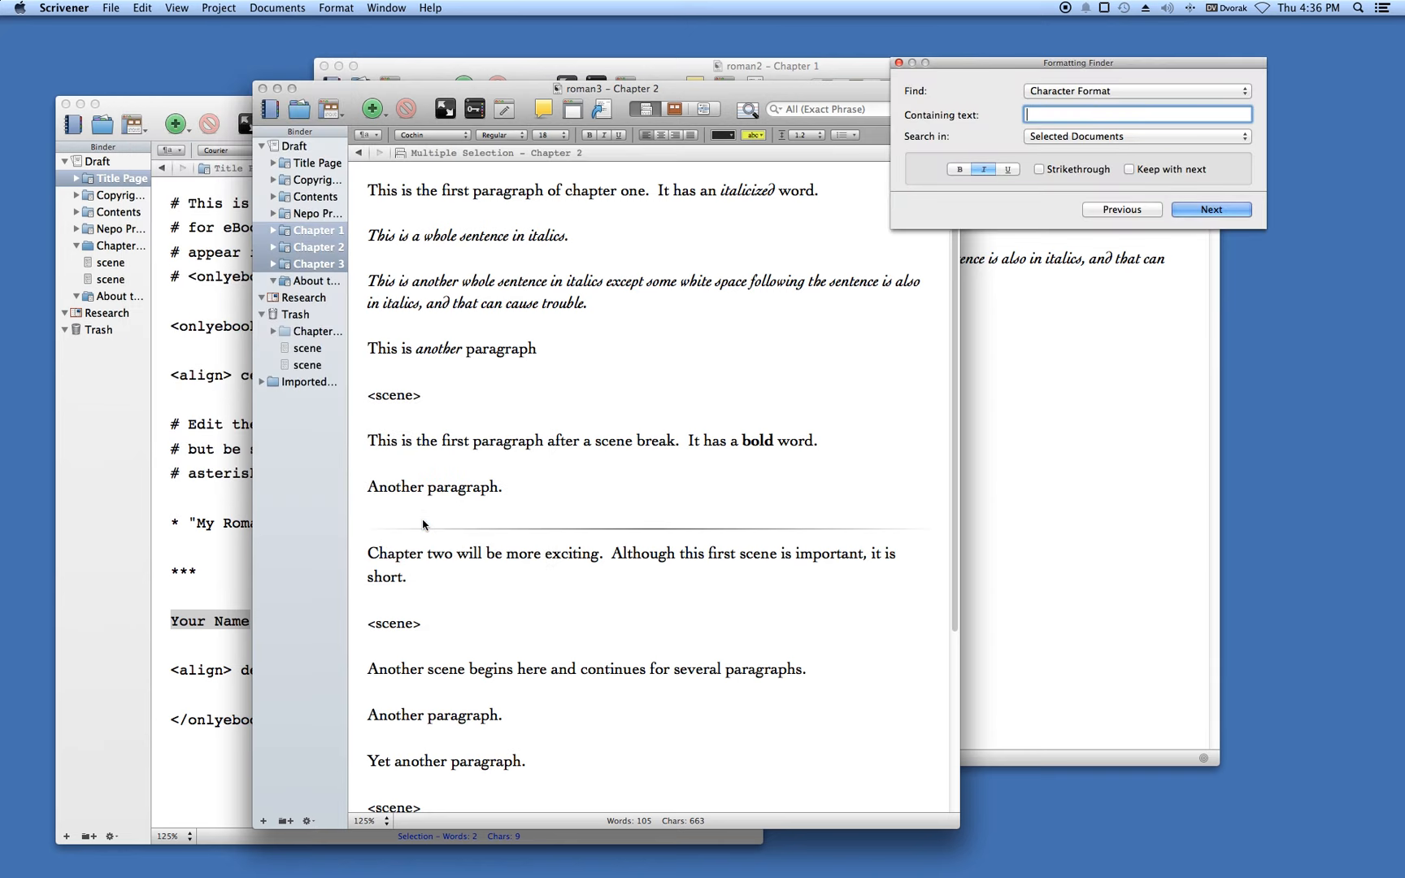
click(1146, 92)
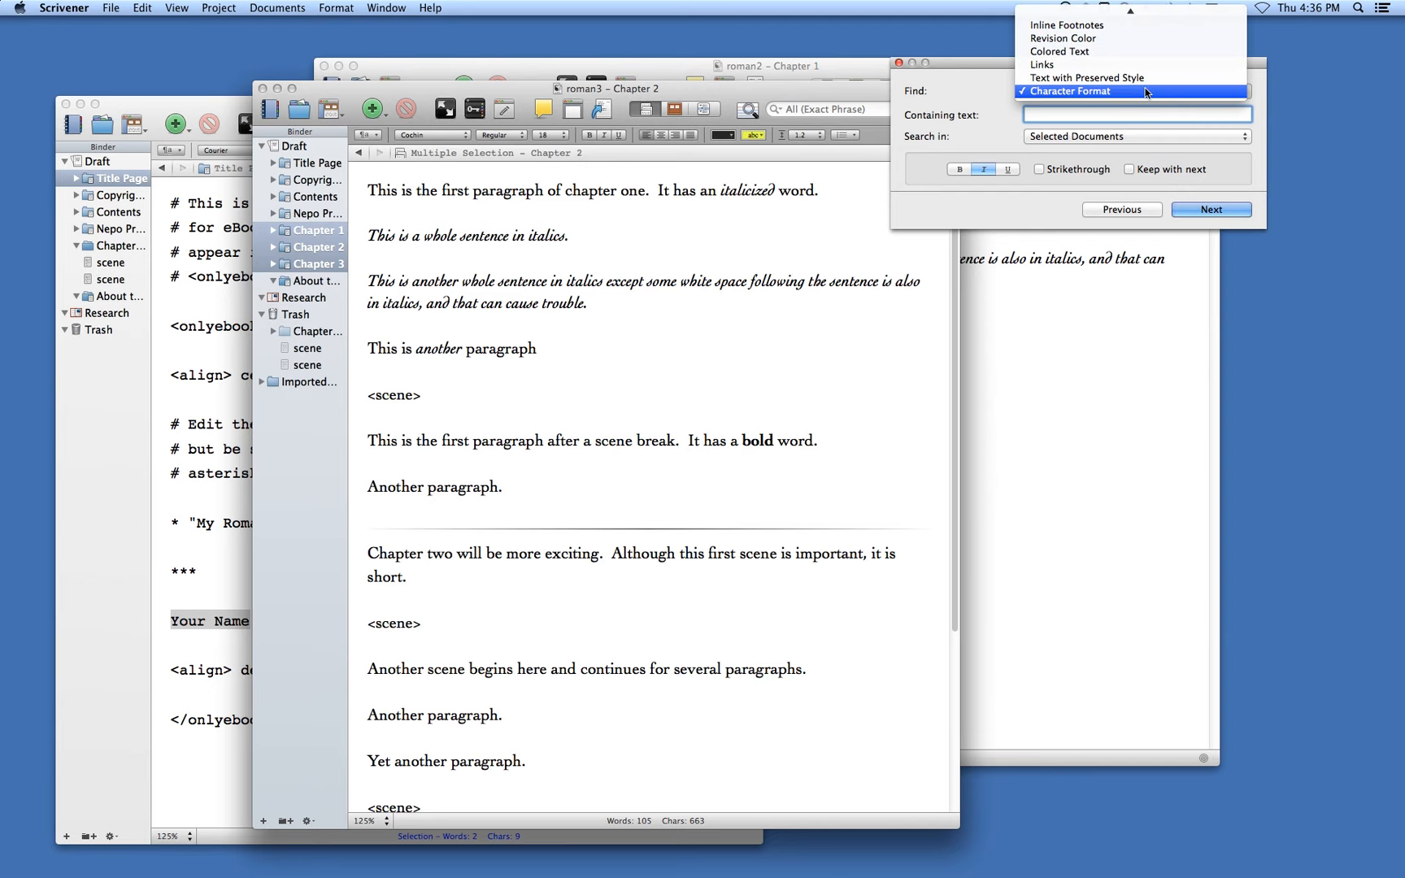
click(1098, 92)
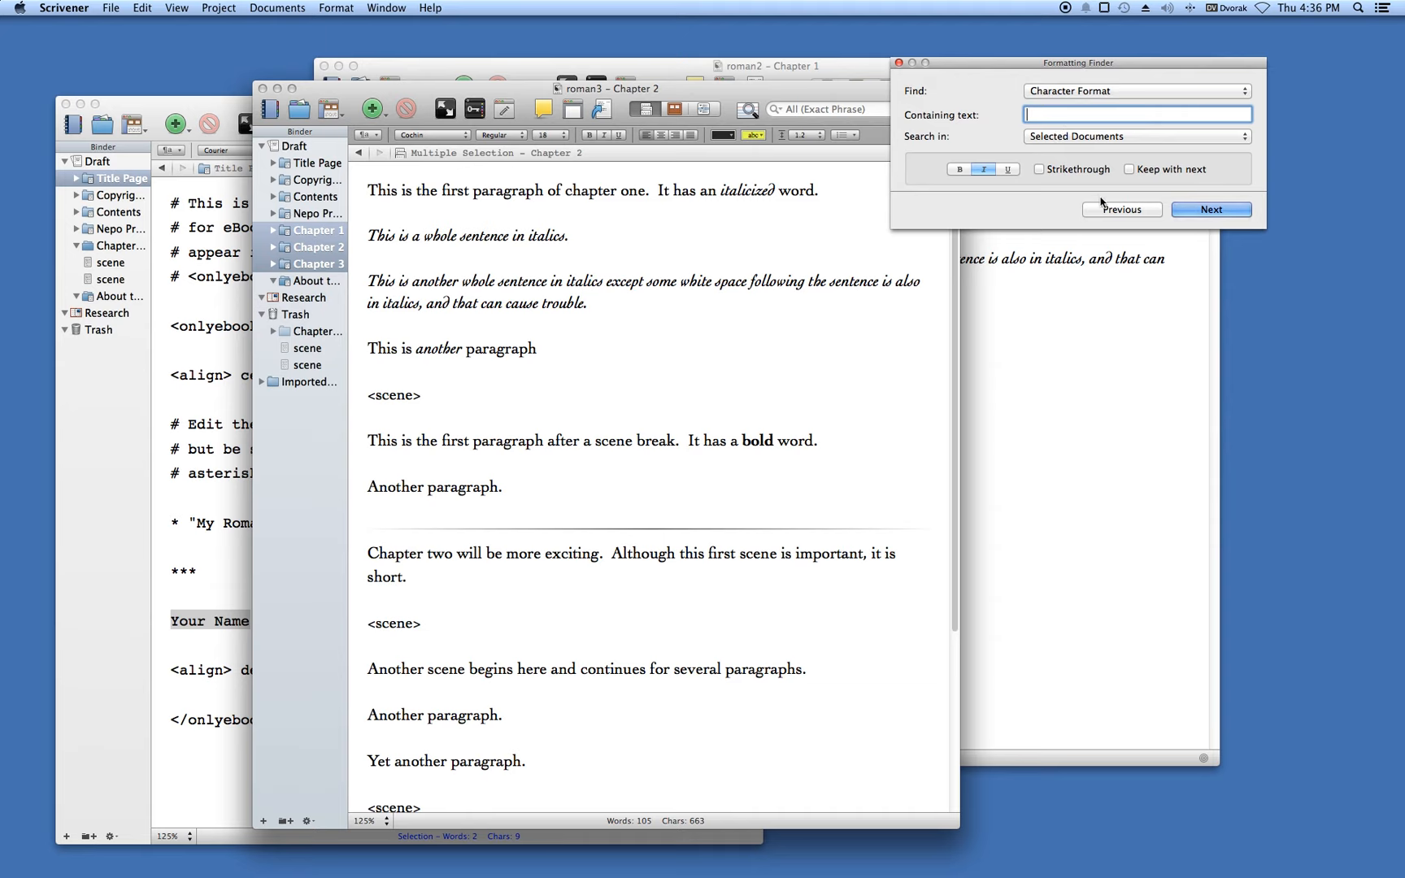
Search the selected documents for italic text and go through the first three italic passages in Chapter 1
click(984, 170)
click(961, 170)
click(982, 169)
click(957, 168)
click(981, 170)
click(1214, 209)
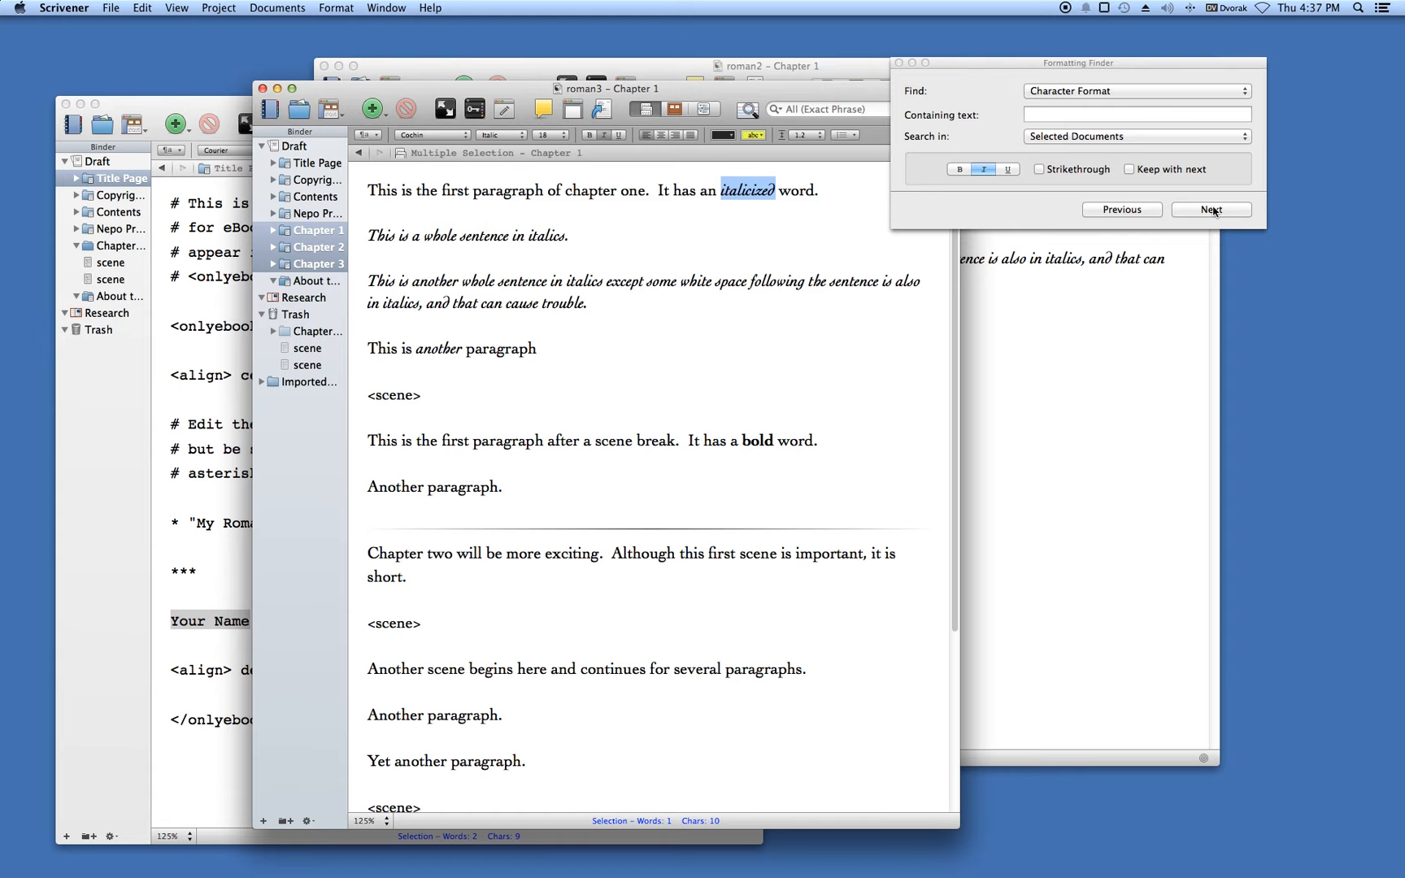
click(1211, 210)
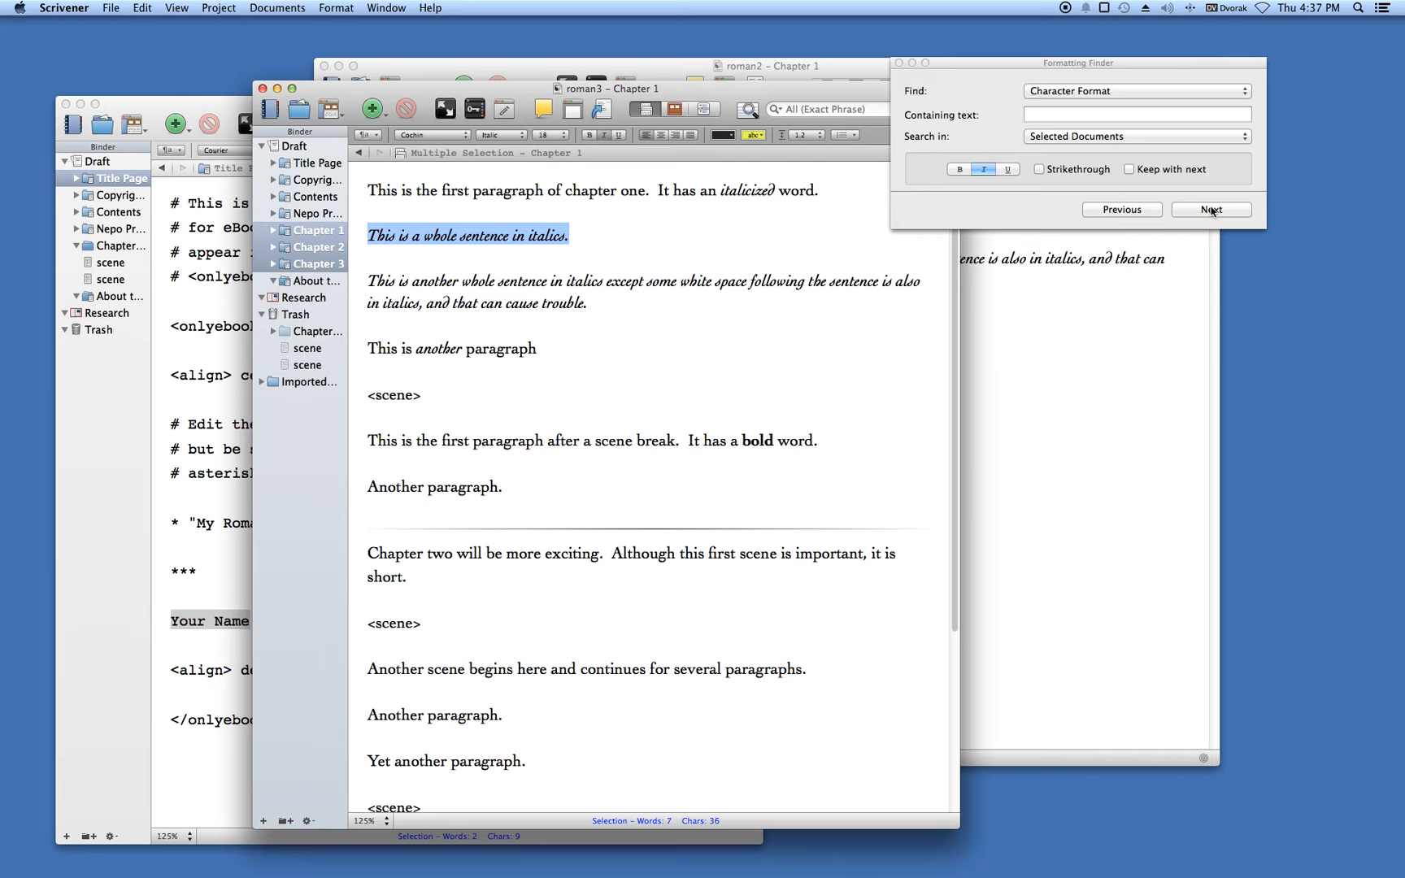
click(1211, 210)
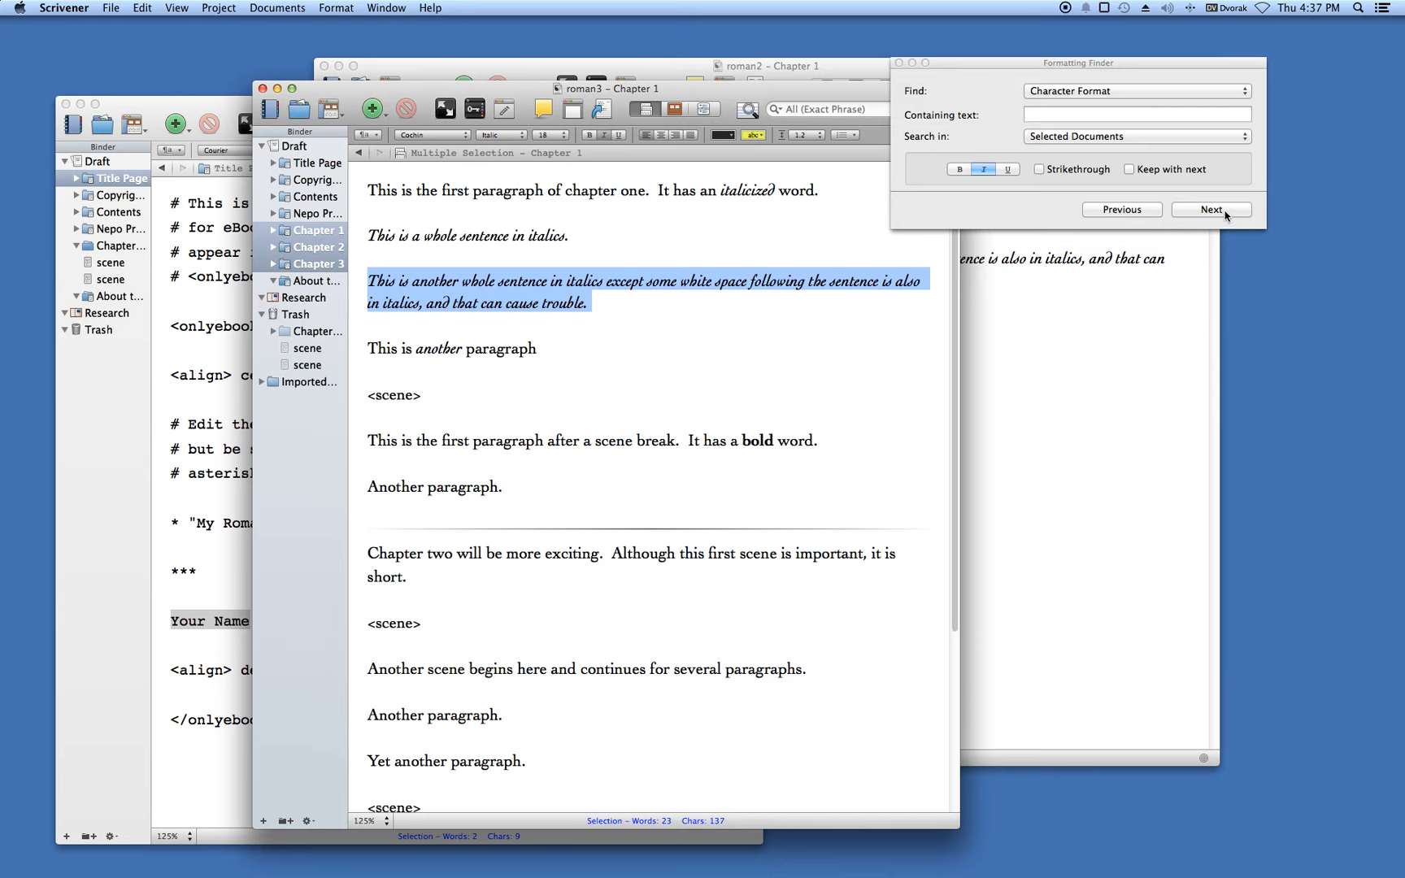
Add the non-italic paragraph "This is a phrase in italics but this isn't." after the third paragraph of Chapter 1
click(615, 303)
key(Return)
text(Here)
key(BackSpace)
key(BackSpace)
key(BackSpace)
key(BackSpace)
key(BackSpace)
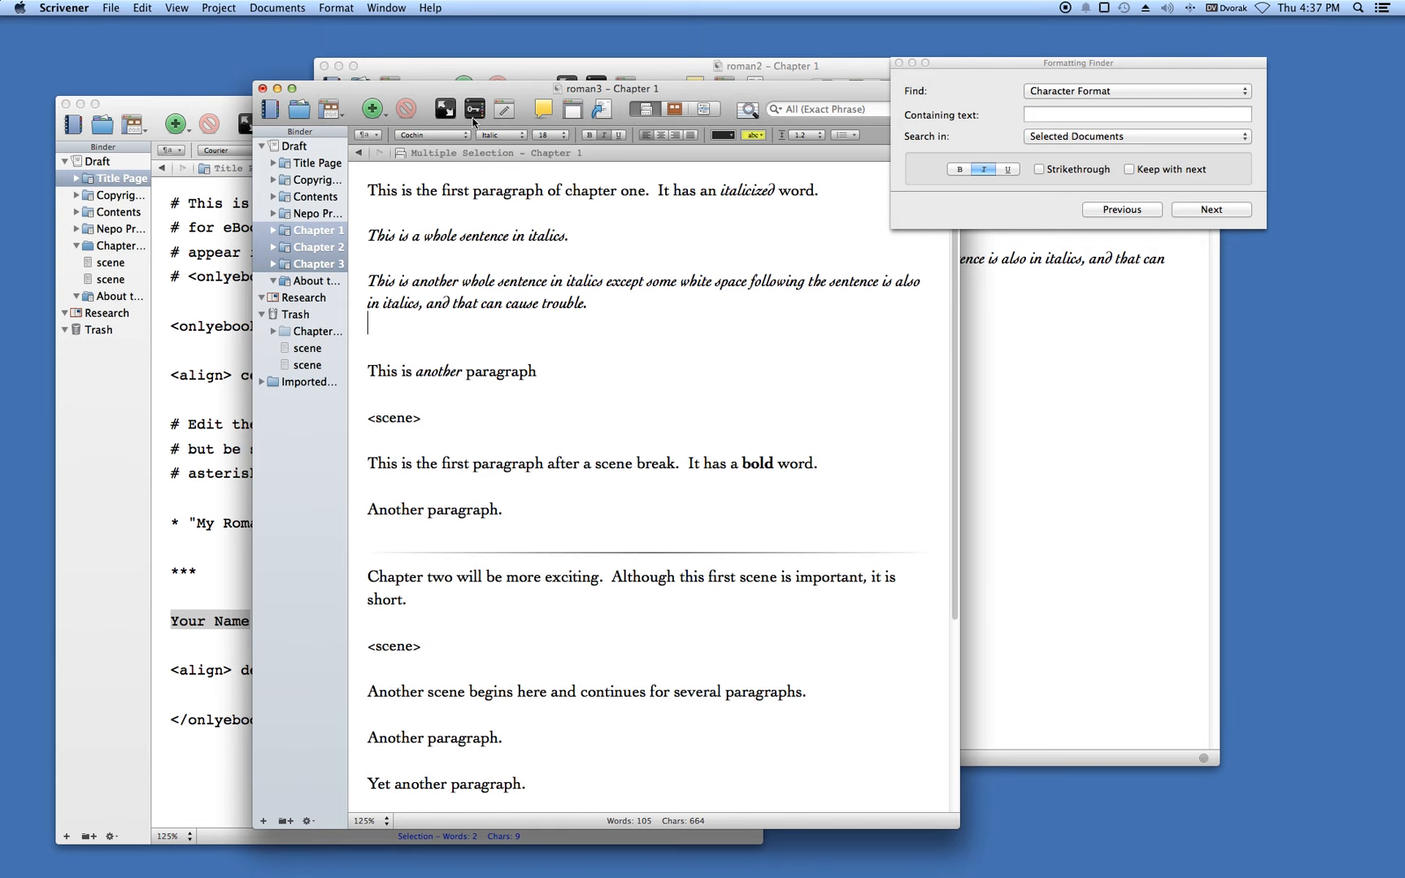
click(603, 135)
click(378, 338)
text(This is a phrase in italics but this is)
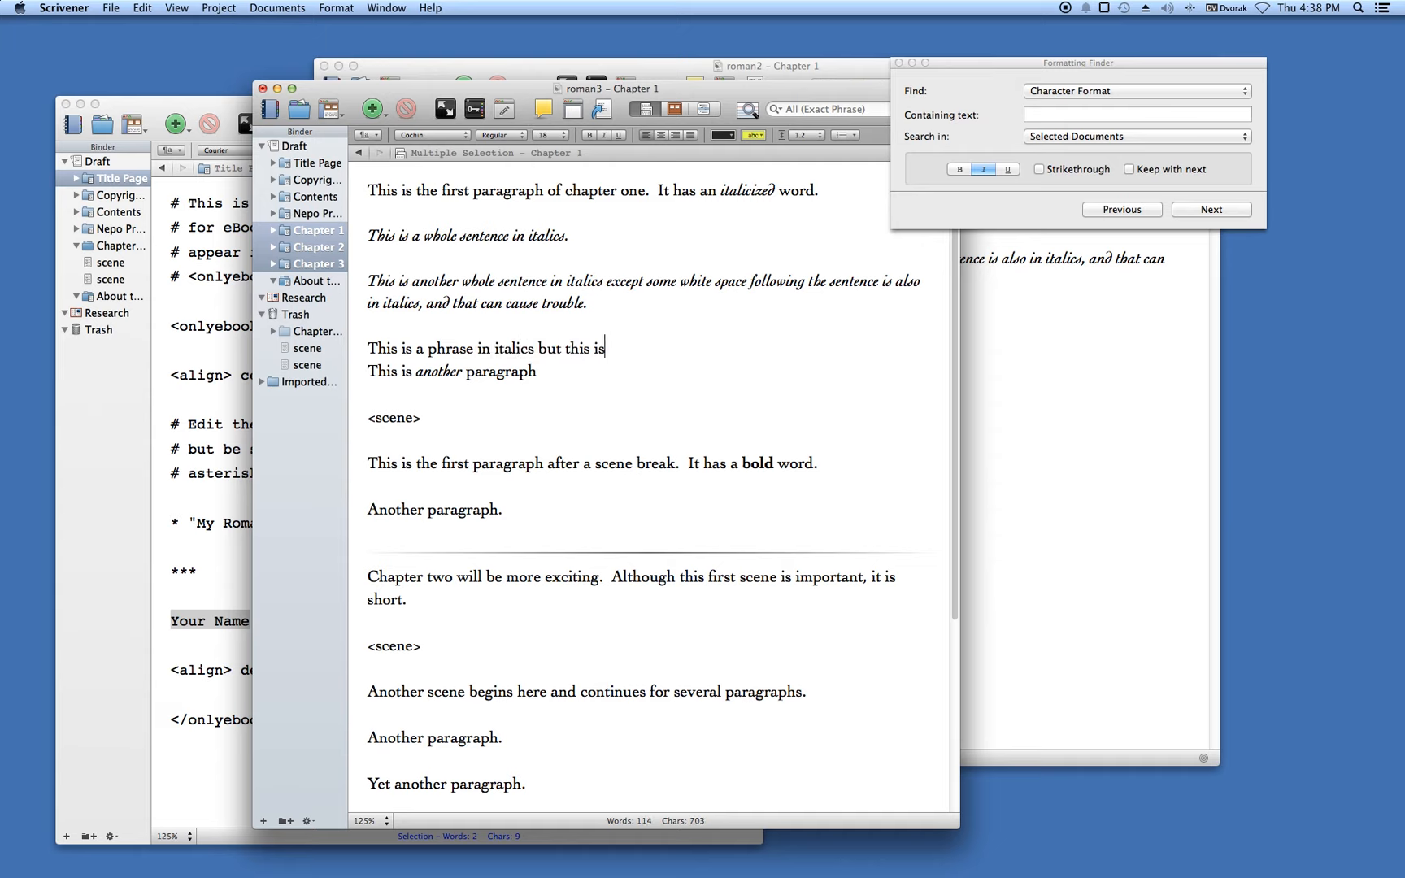
text(n't.)
key(Return)
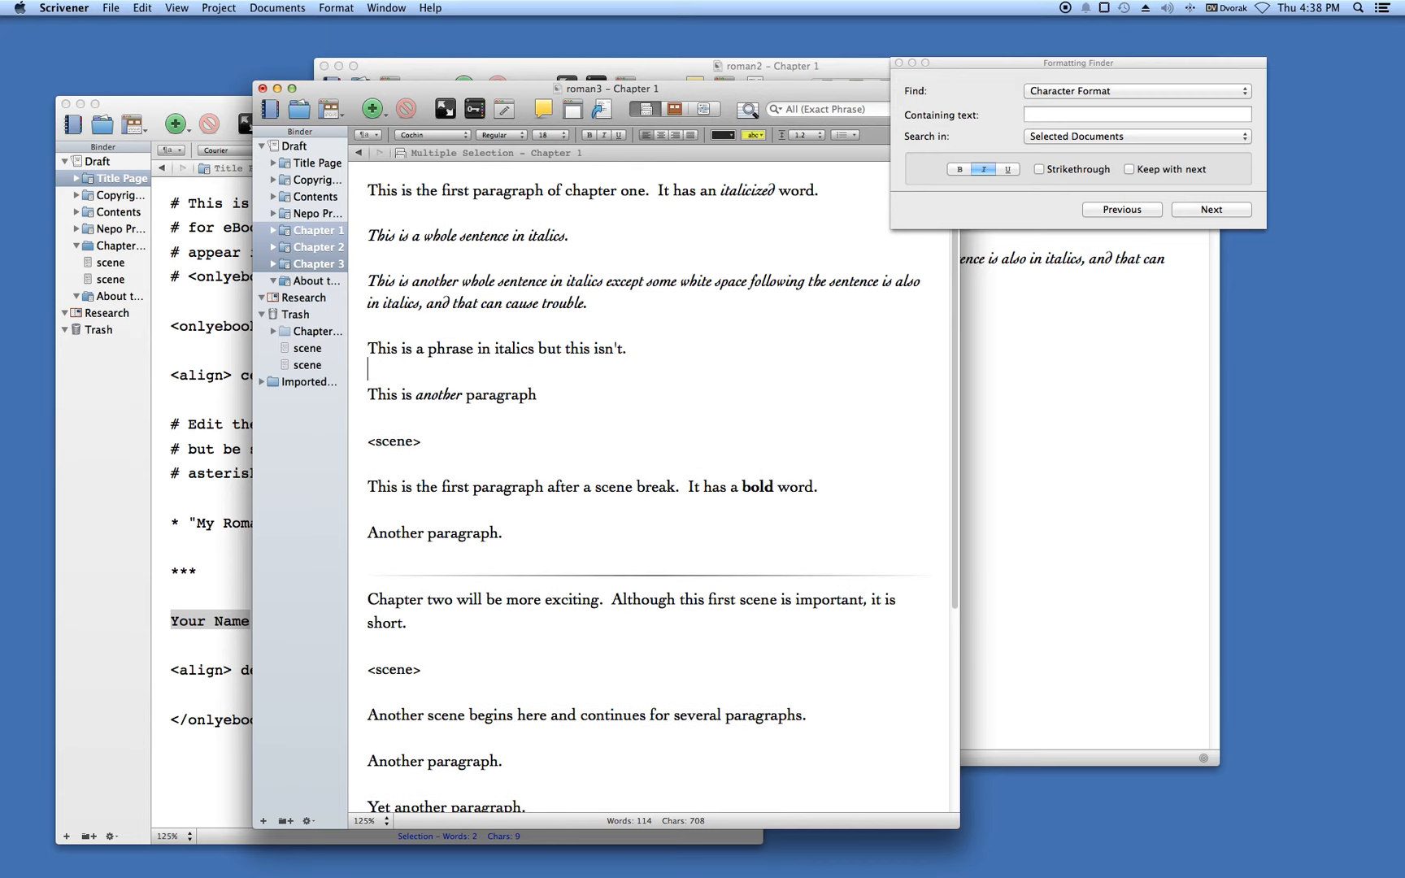
Italicize "This is a phrase in italics" including its trailing space, and move the Formatting Finder clear of the manuscript window
click(369, 349)
shift+click(533, 350)
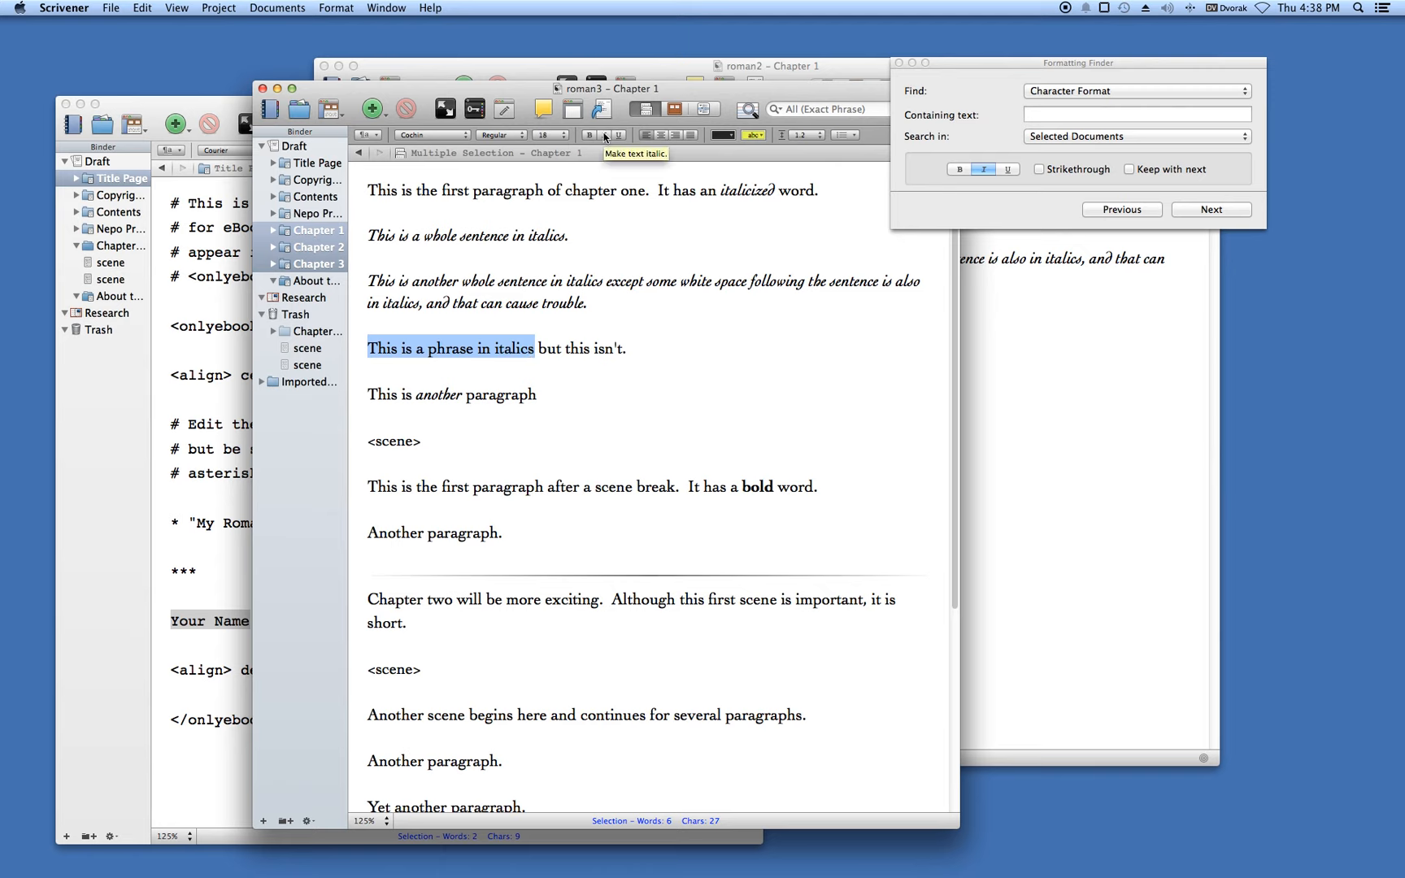
shift+click(538, 349)
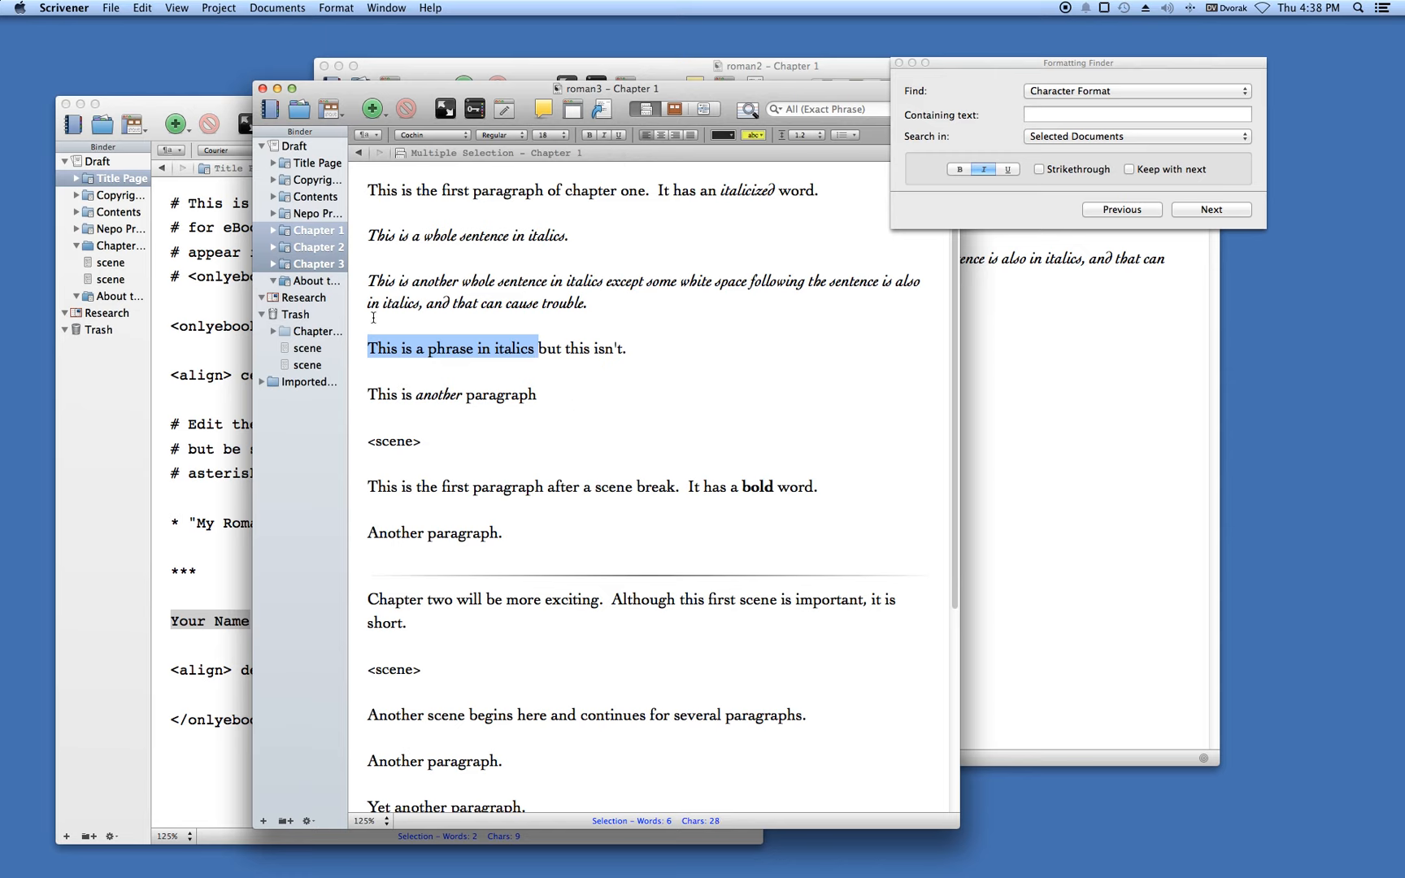
click(604, 136)
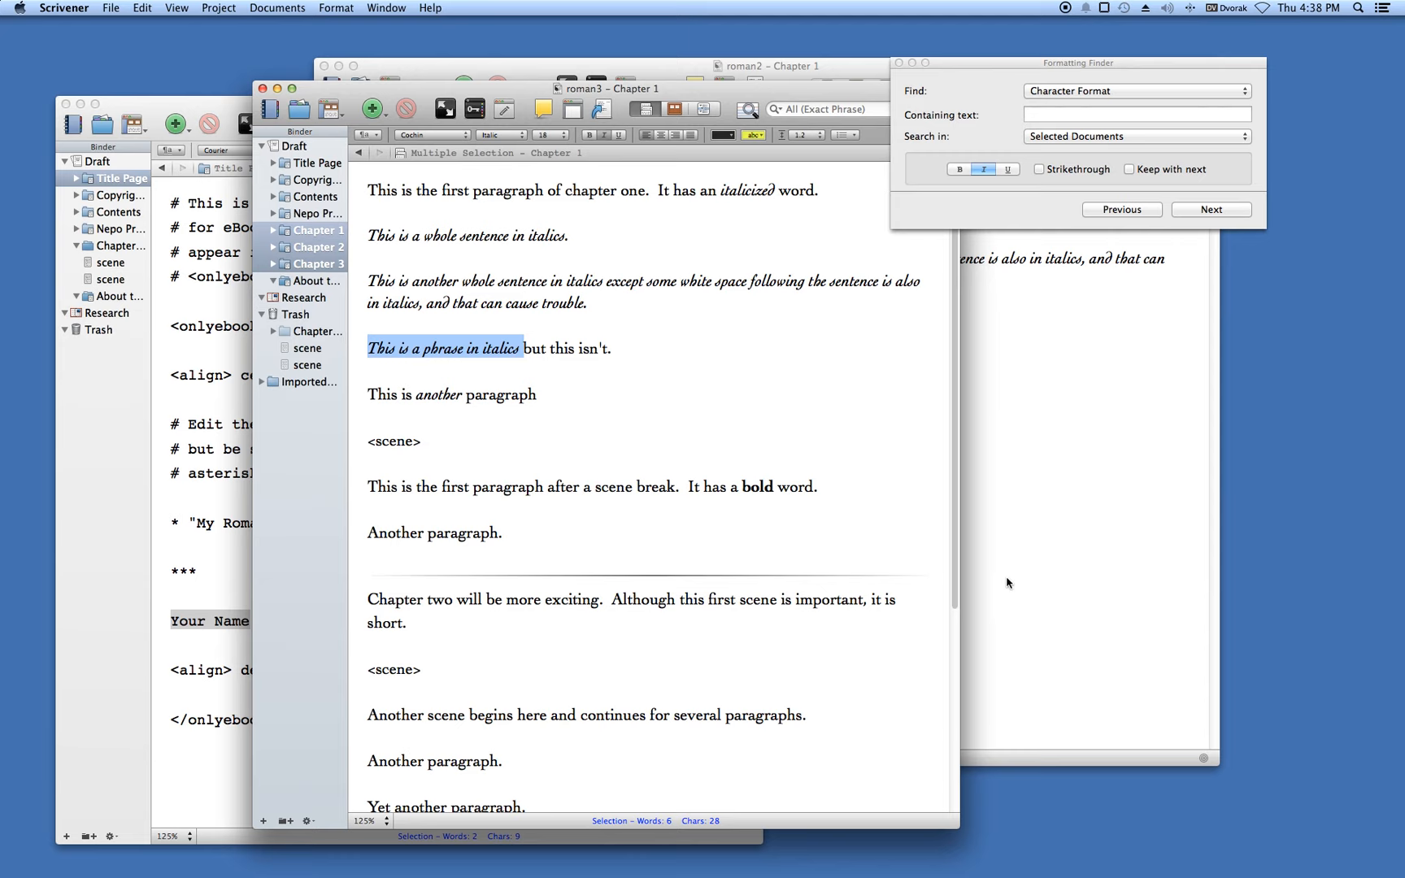
click(786, 407)
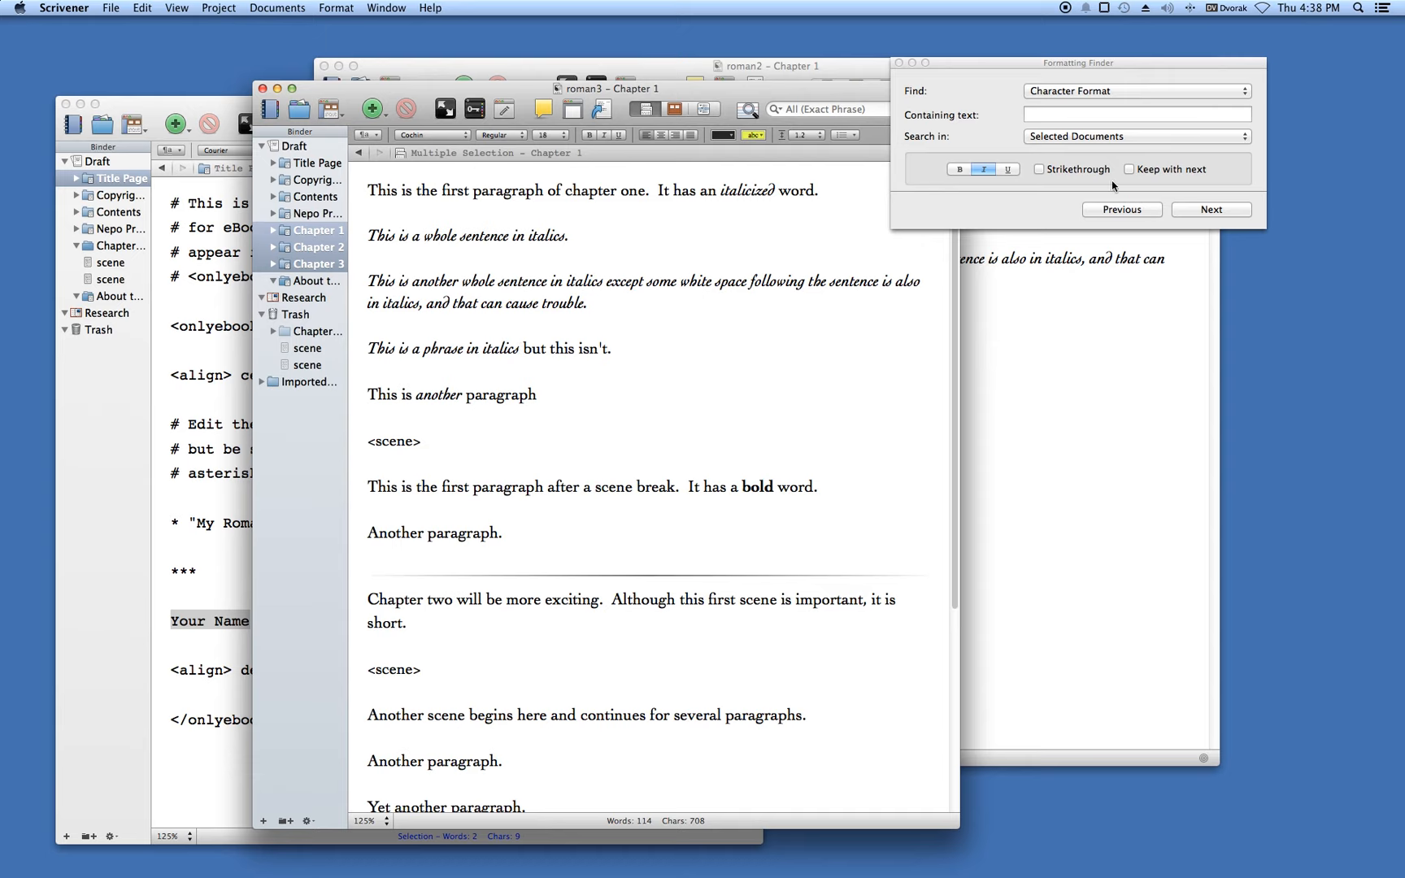
drag(936, 65, 1021, 68)
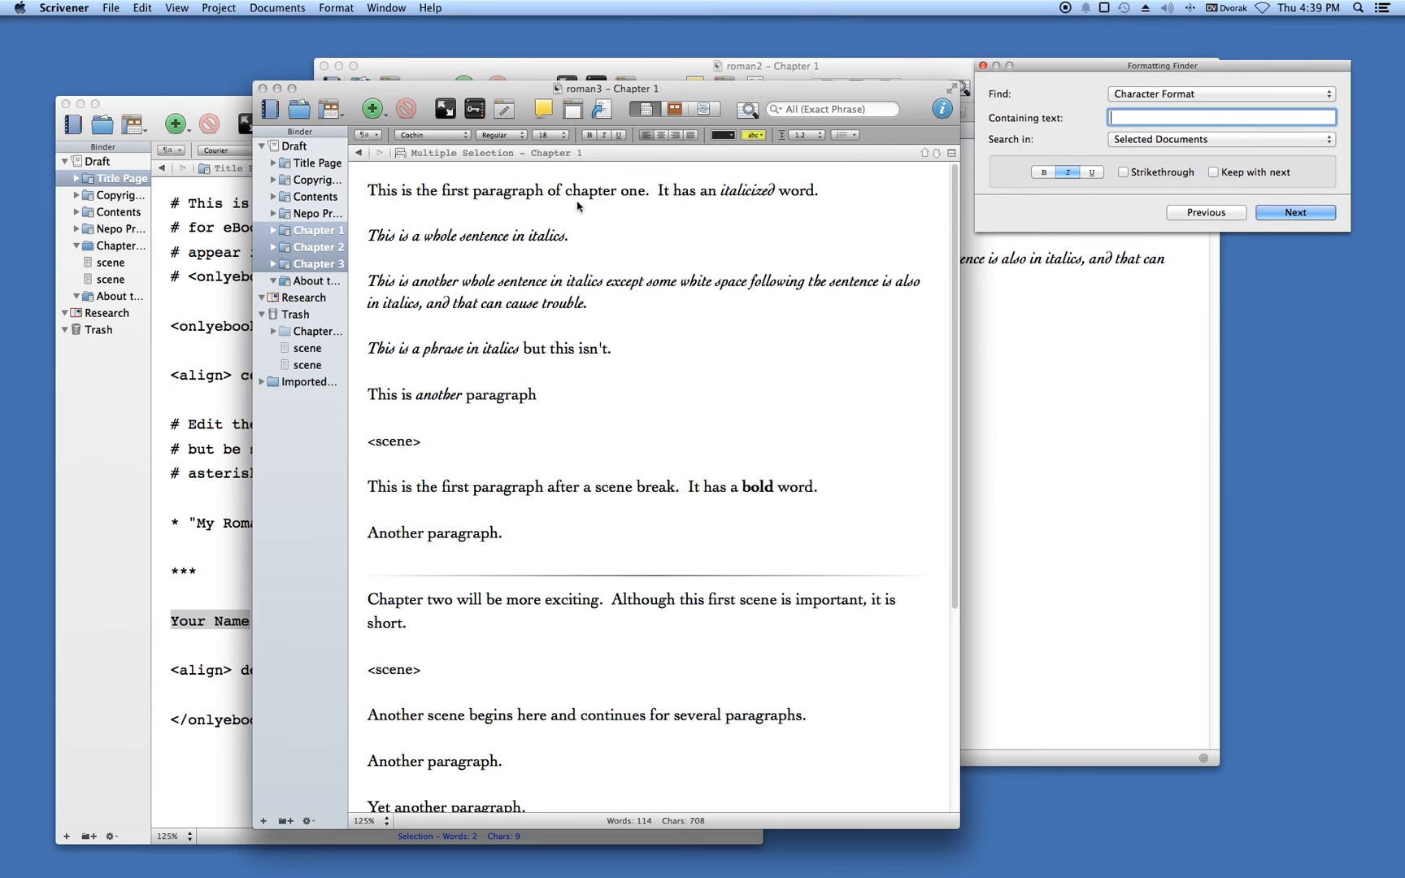
Convert the bold and italic text in roman3's selected chapters to MultiMarkdown syntax
click(586, 415)
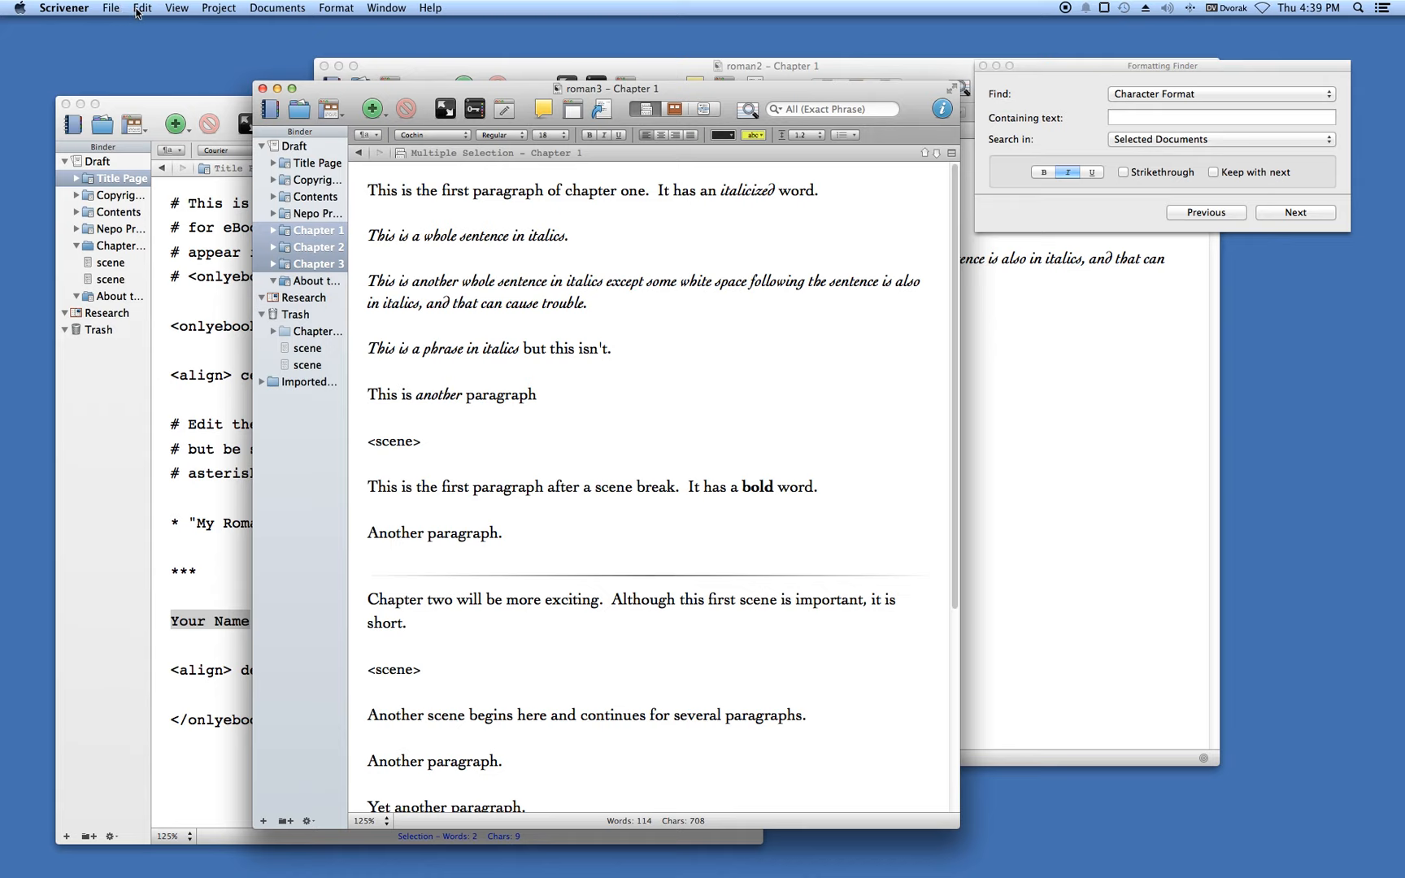
click(334, 8)
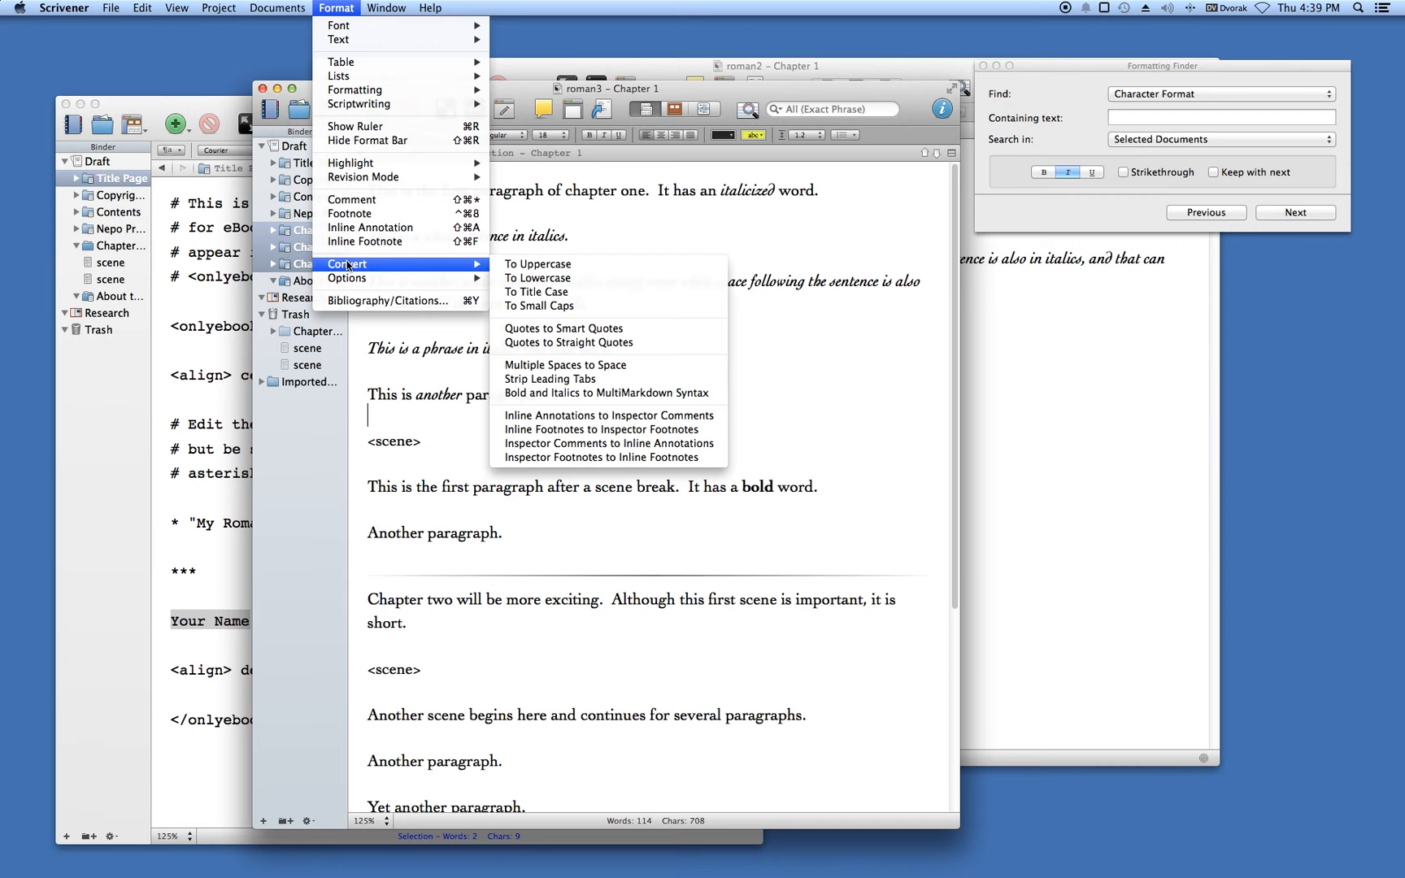
mouse_move(488, 265)
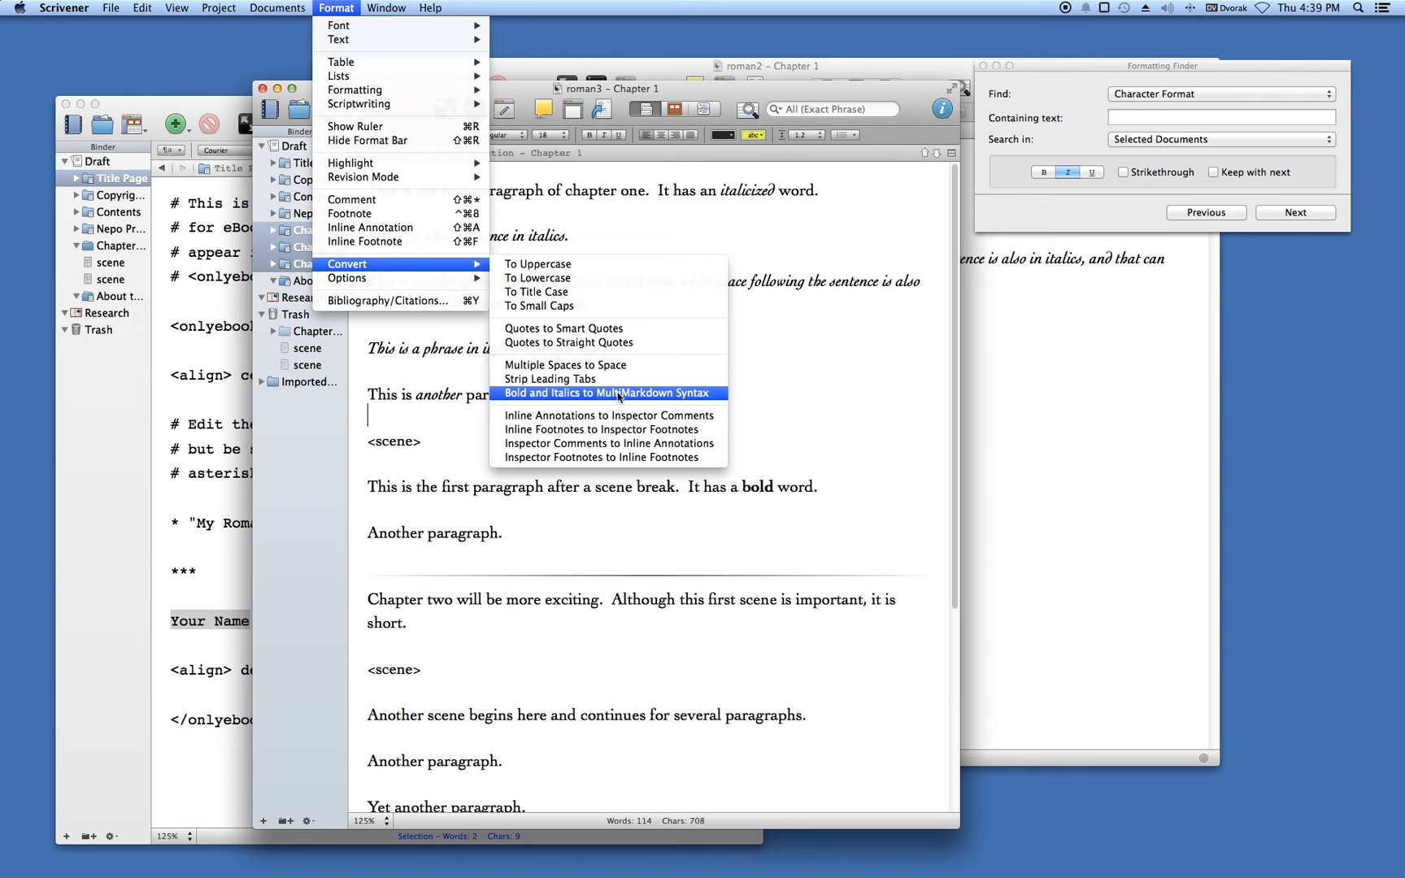
click(618, 393)
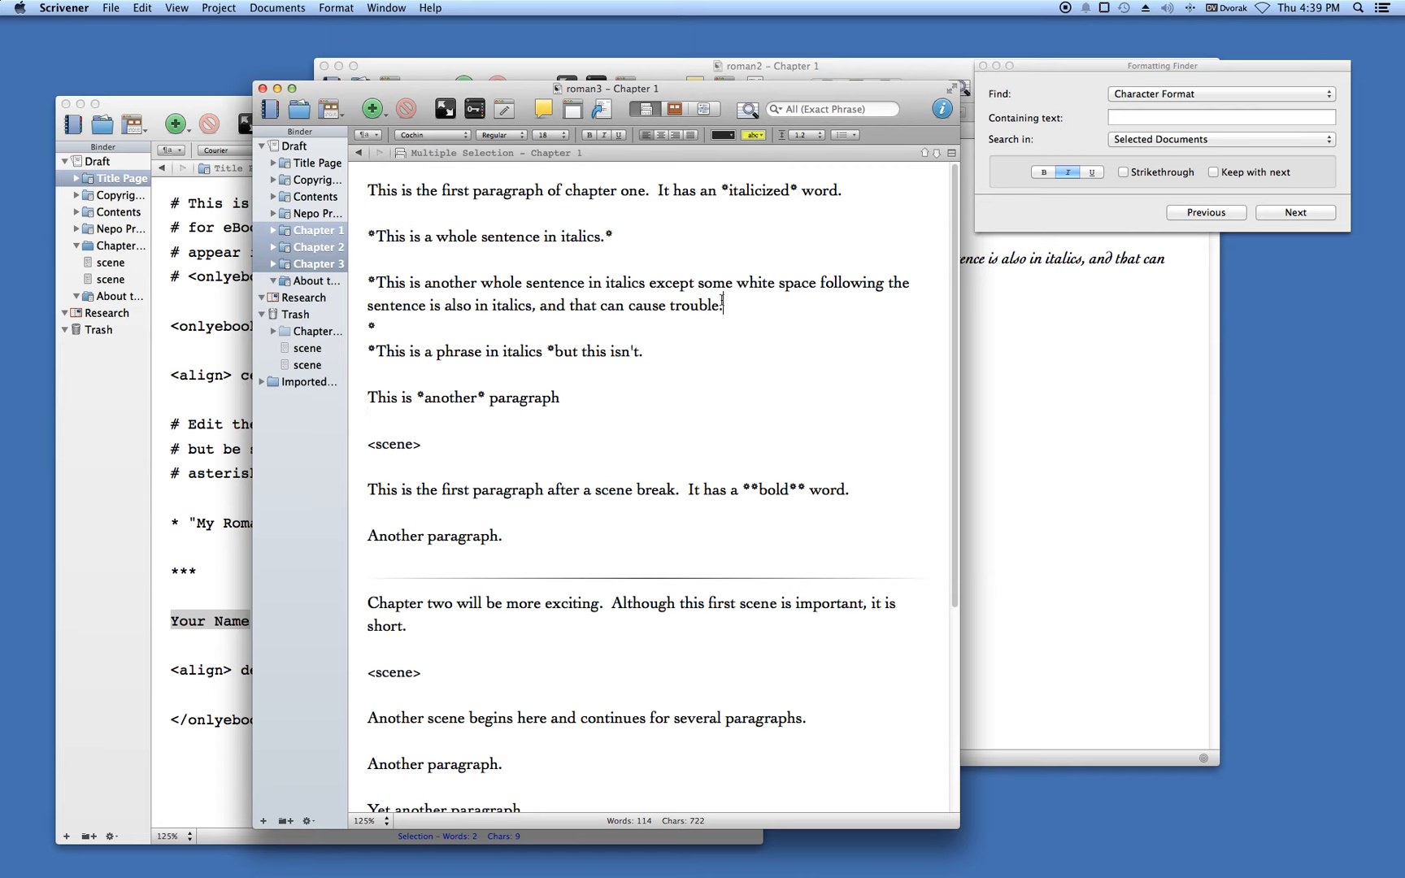
Place the closing asterisk of Chapter 1's third paragraph directly after "trouble." and restore the blank line below it
key(Down)
click(732, 313)
key(BackSpace)
key(Delete)
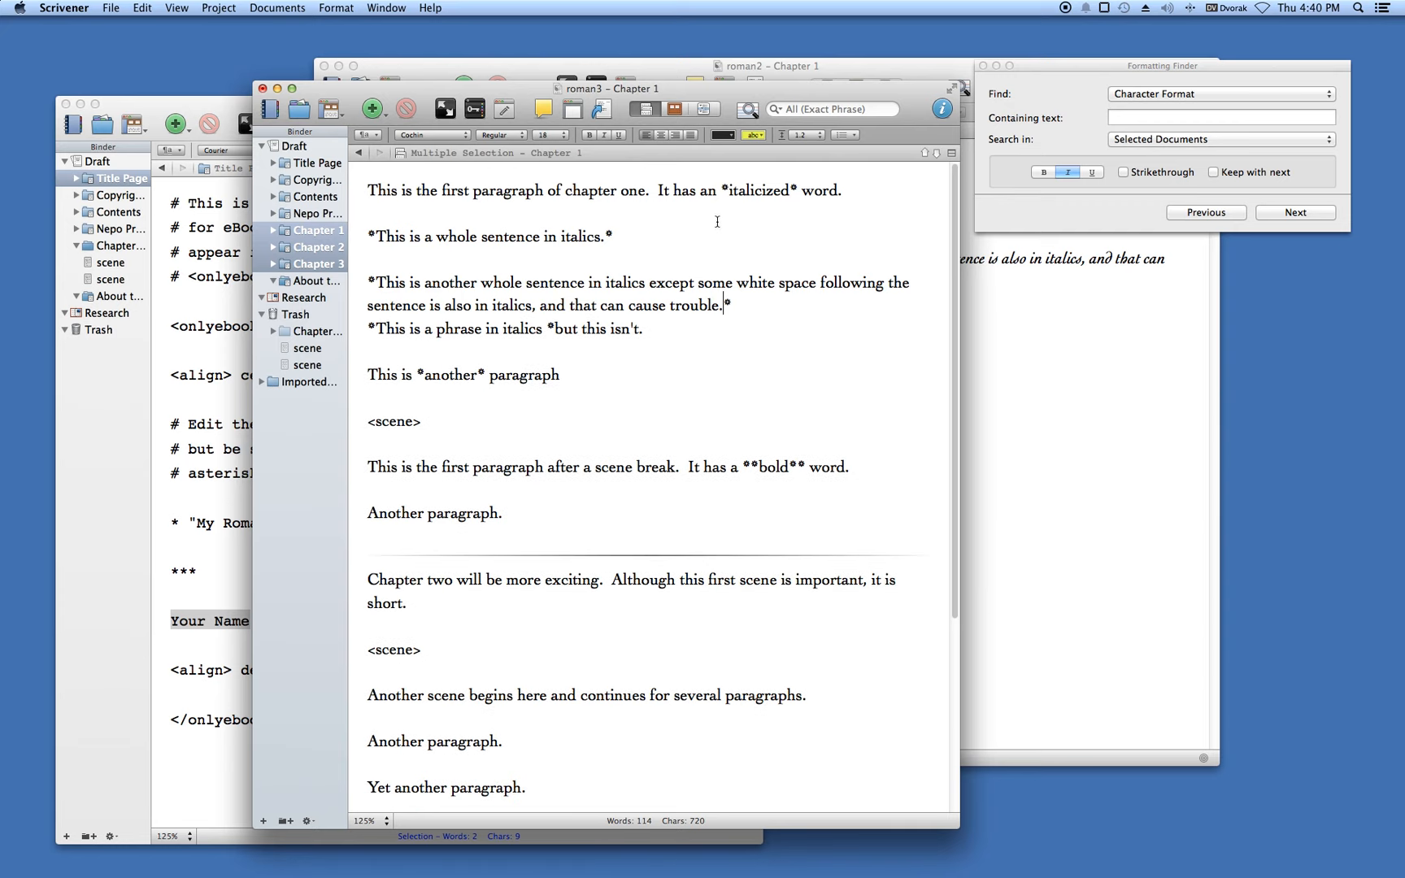
click(746, 303)
key(Return)
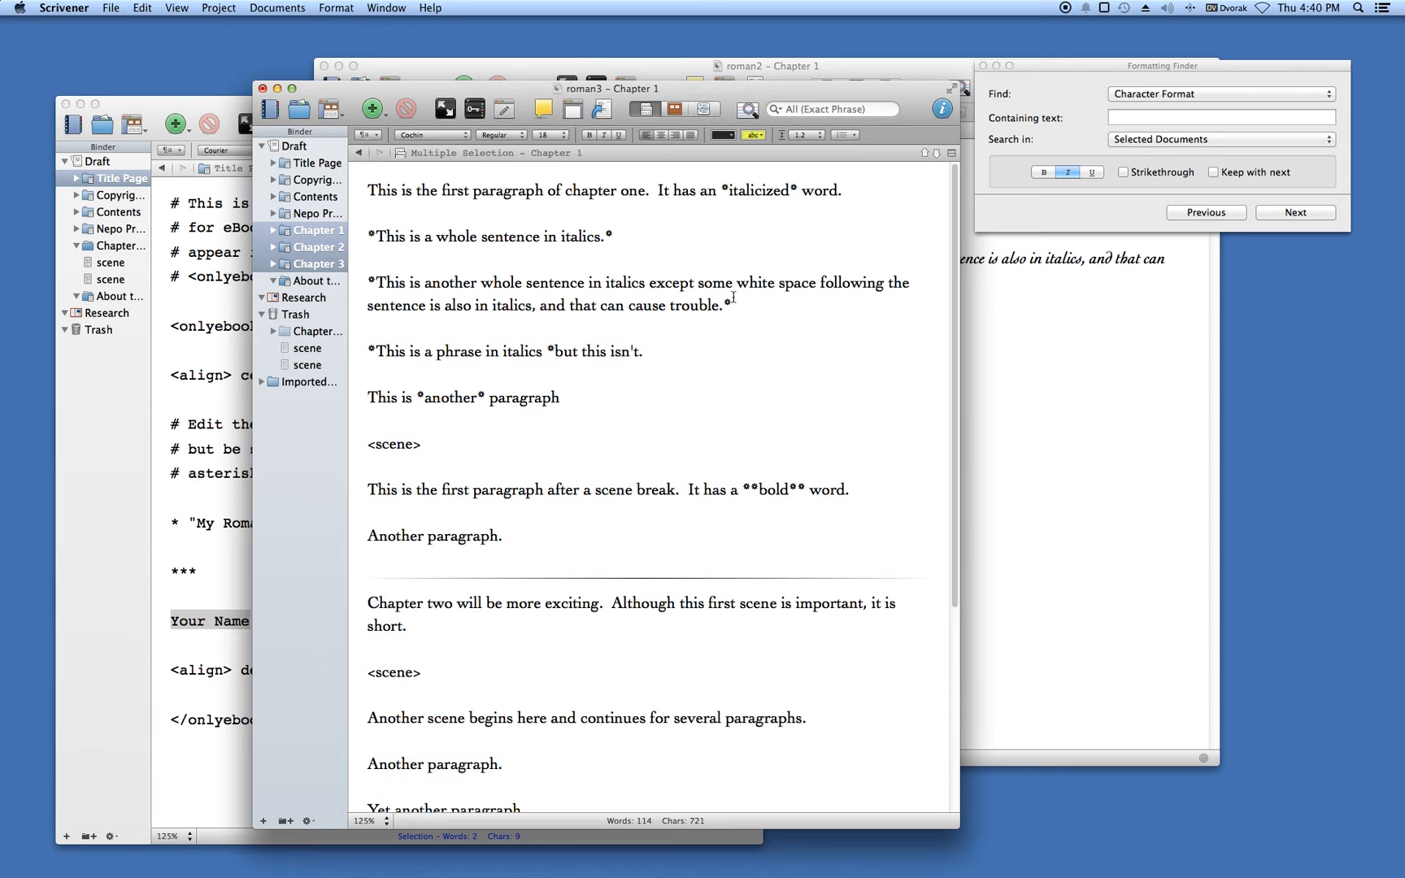
Delete the space before the closing asterisk of the phrase "This is a phrase in italics"
click(550, 349)
key(BackSpace)
scroll(732, 384, down, 5)
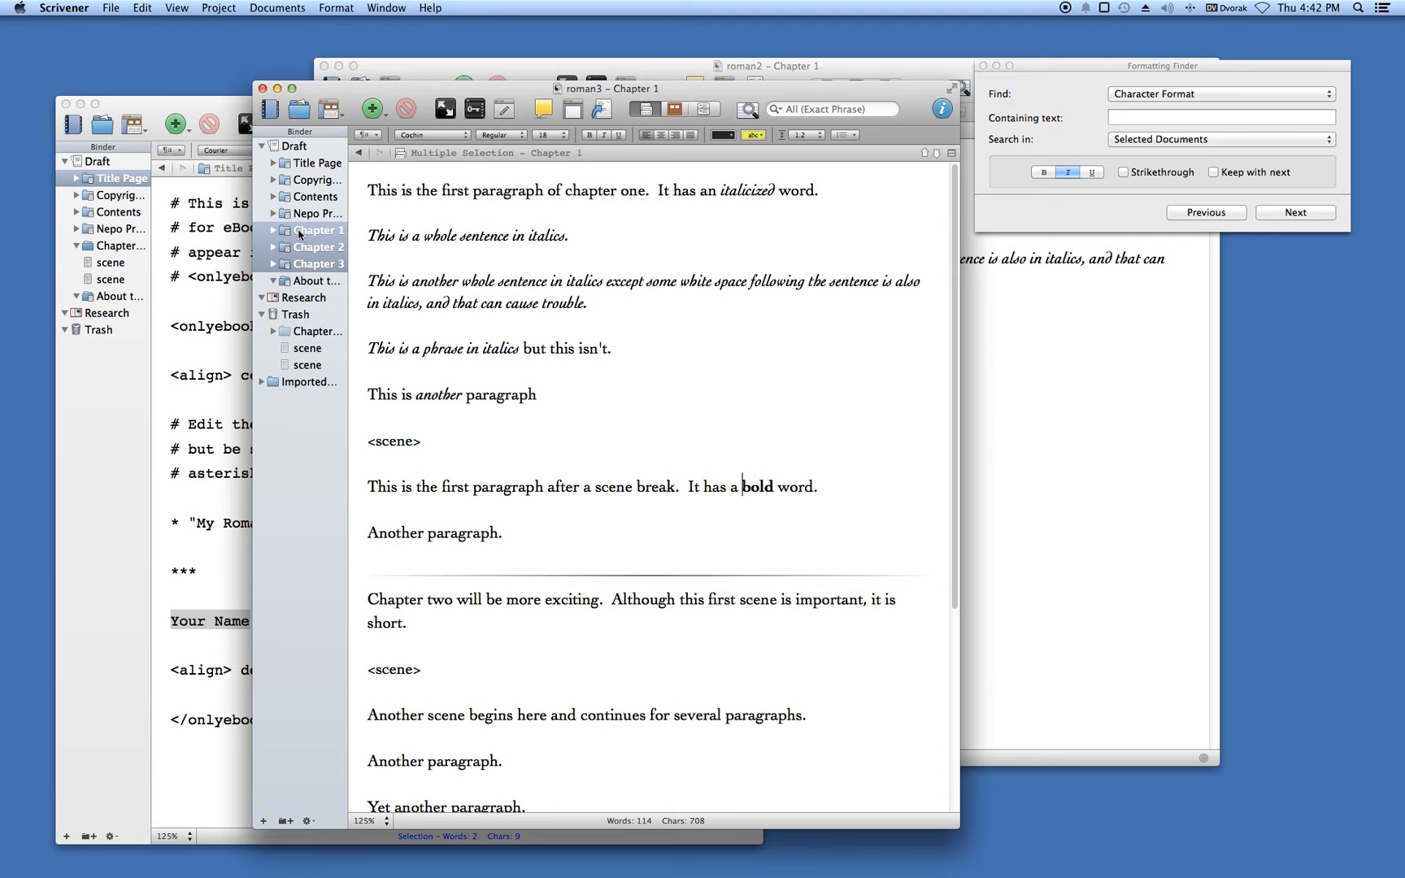
Move the roman3 window aside, bring roman2 to the front and reposition it, and close the Formatting Finder
drag(469, 96, 701, 183)
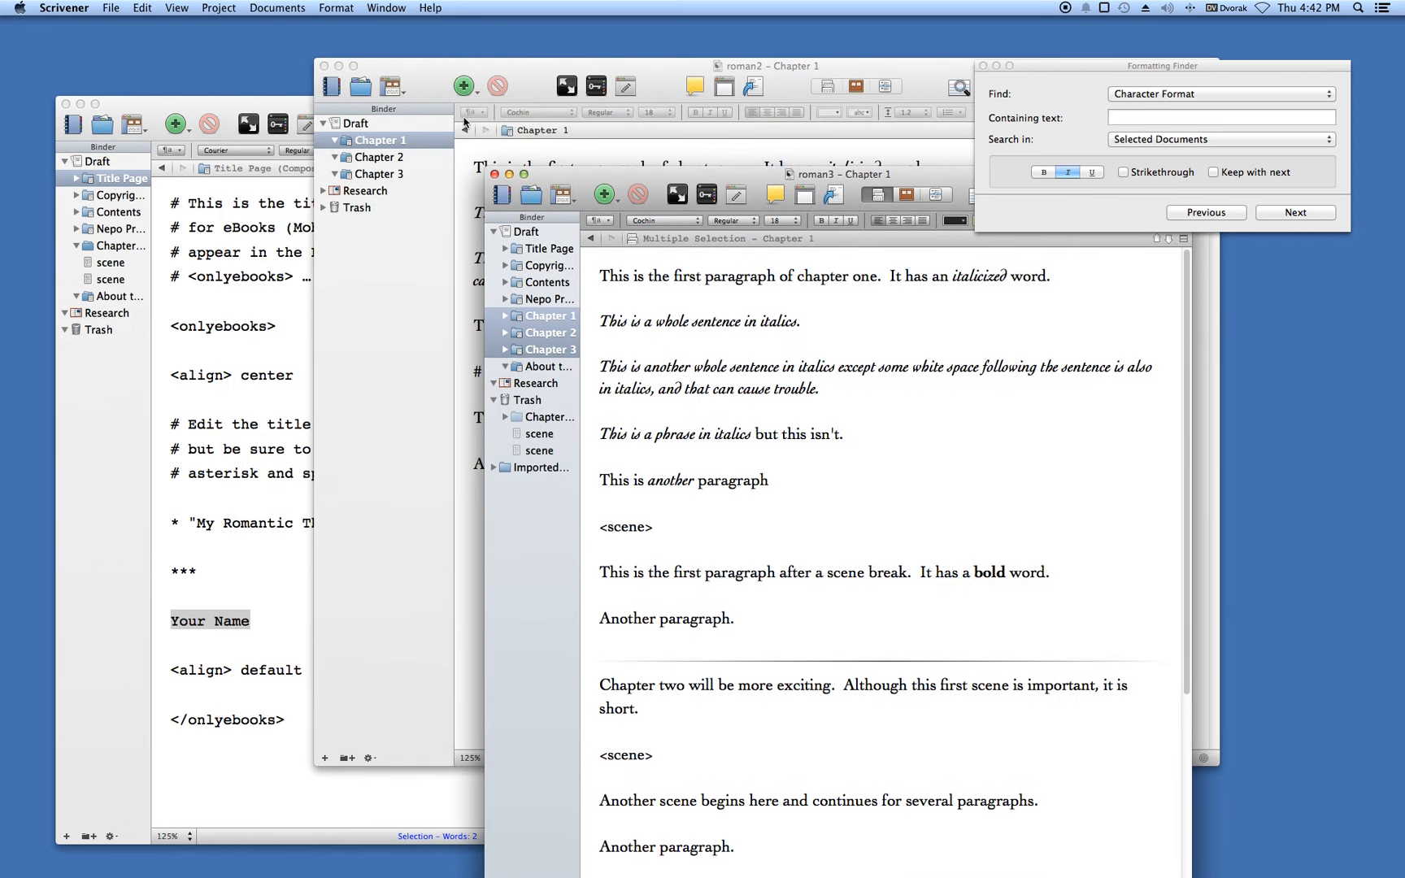
click(662, 65)
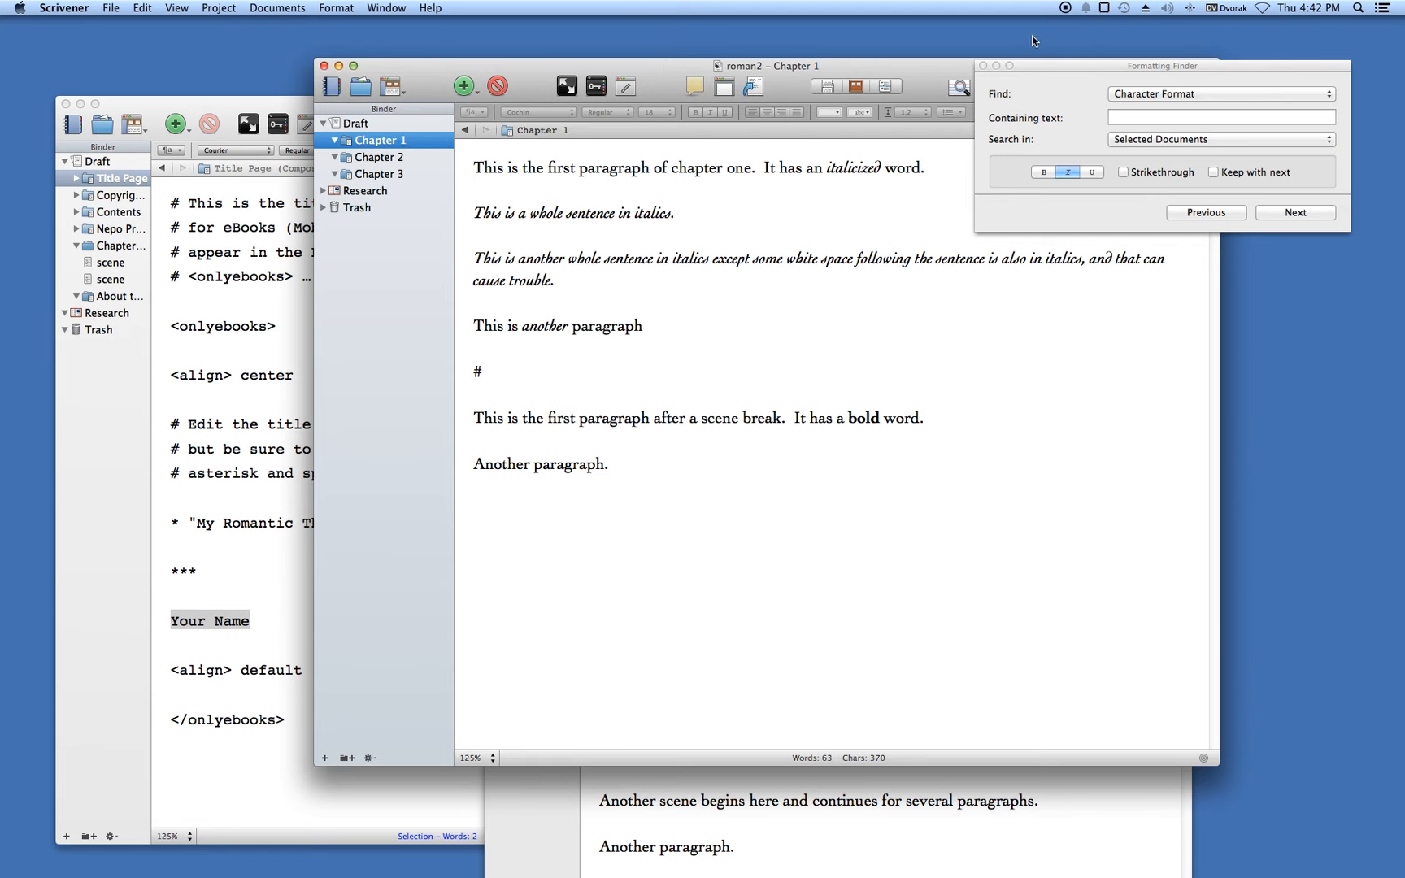
click(983, 65)
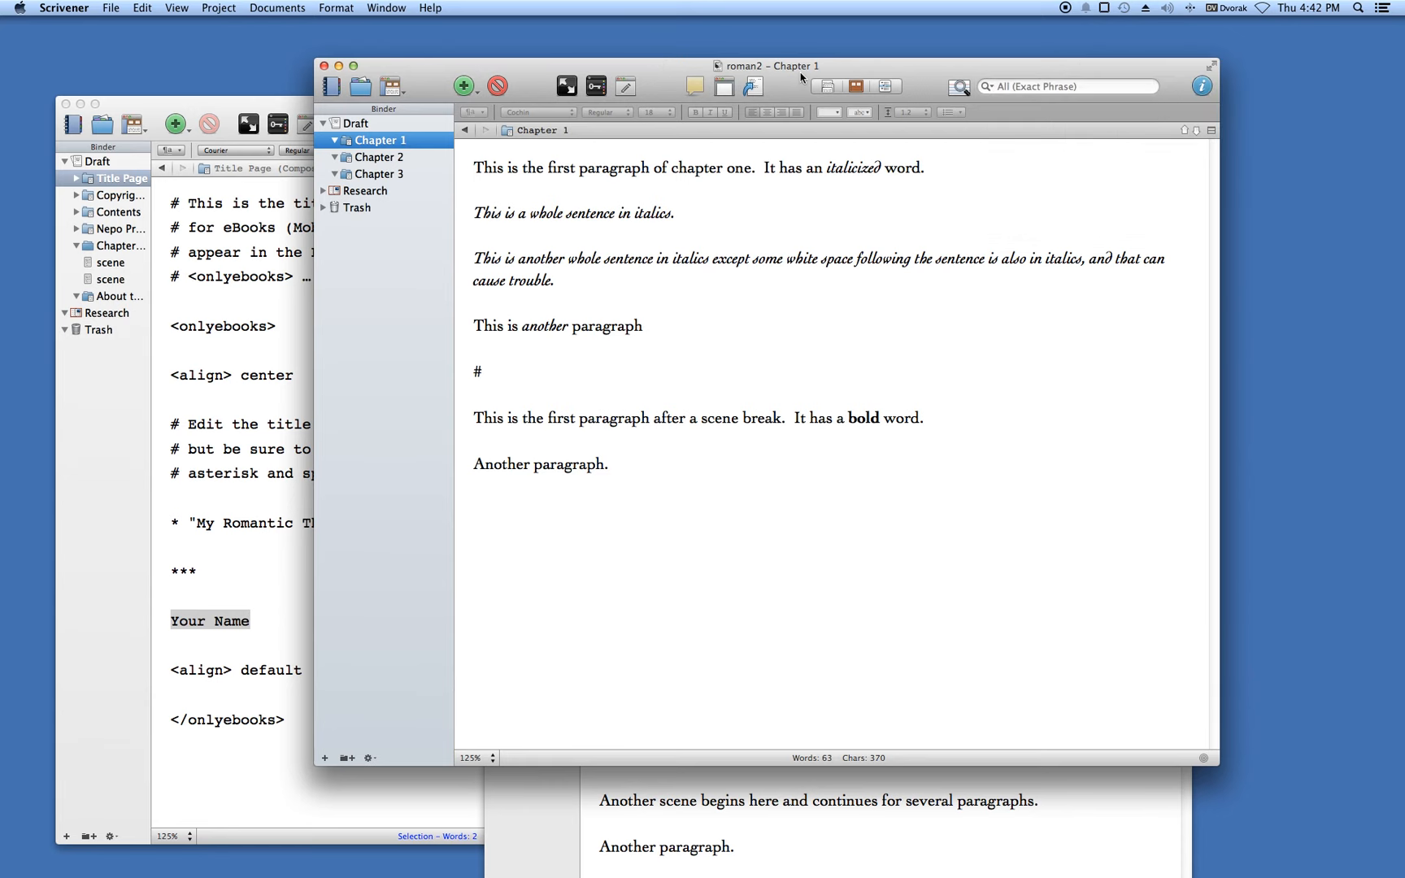
drag(794, 63, 653, 40)
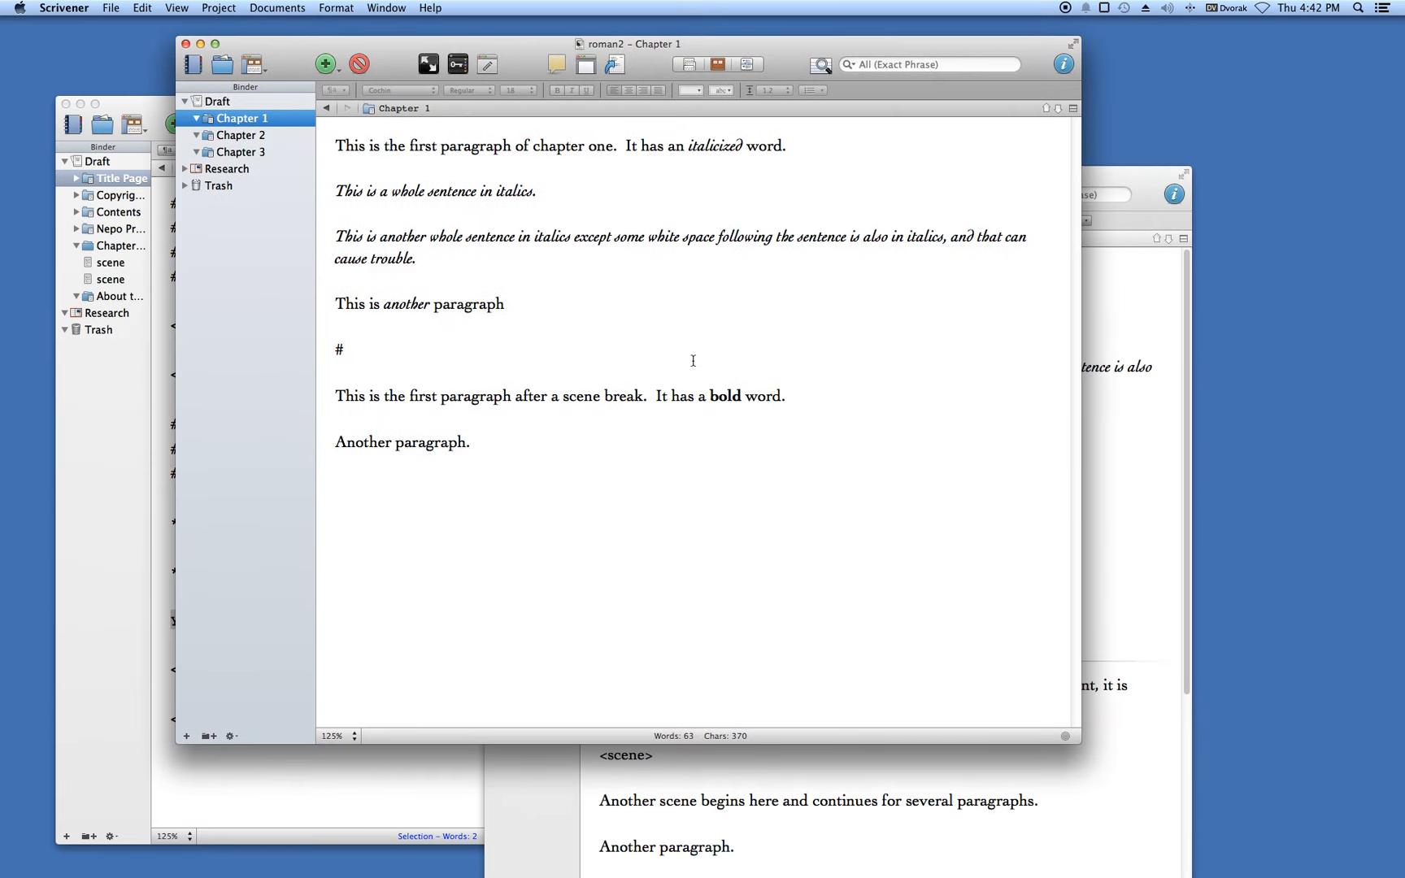
Open the compile settings for roman2 and set the folder separator to the custom text "%%%"
click(237, 135)
click(234, 119)
click(618, 65)
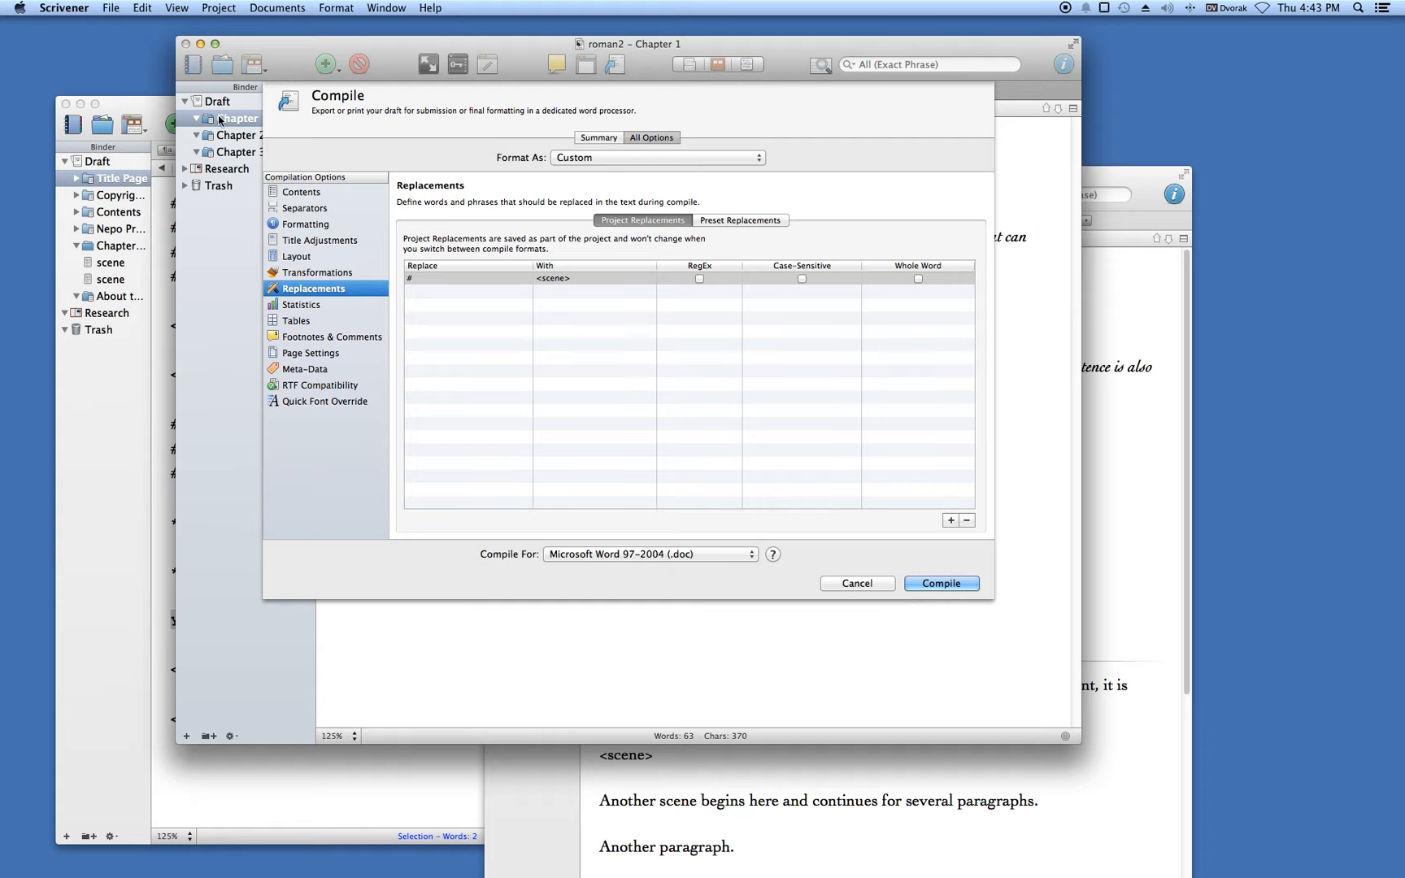
click(300, 209)
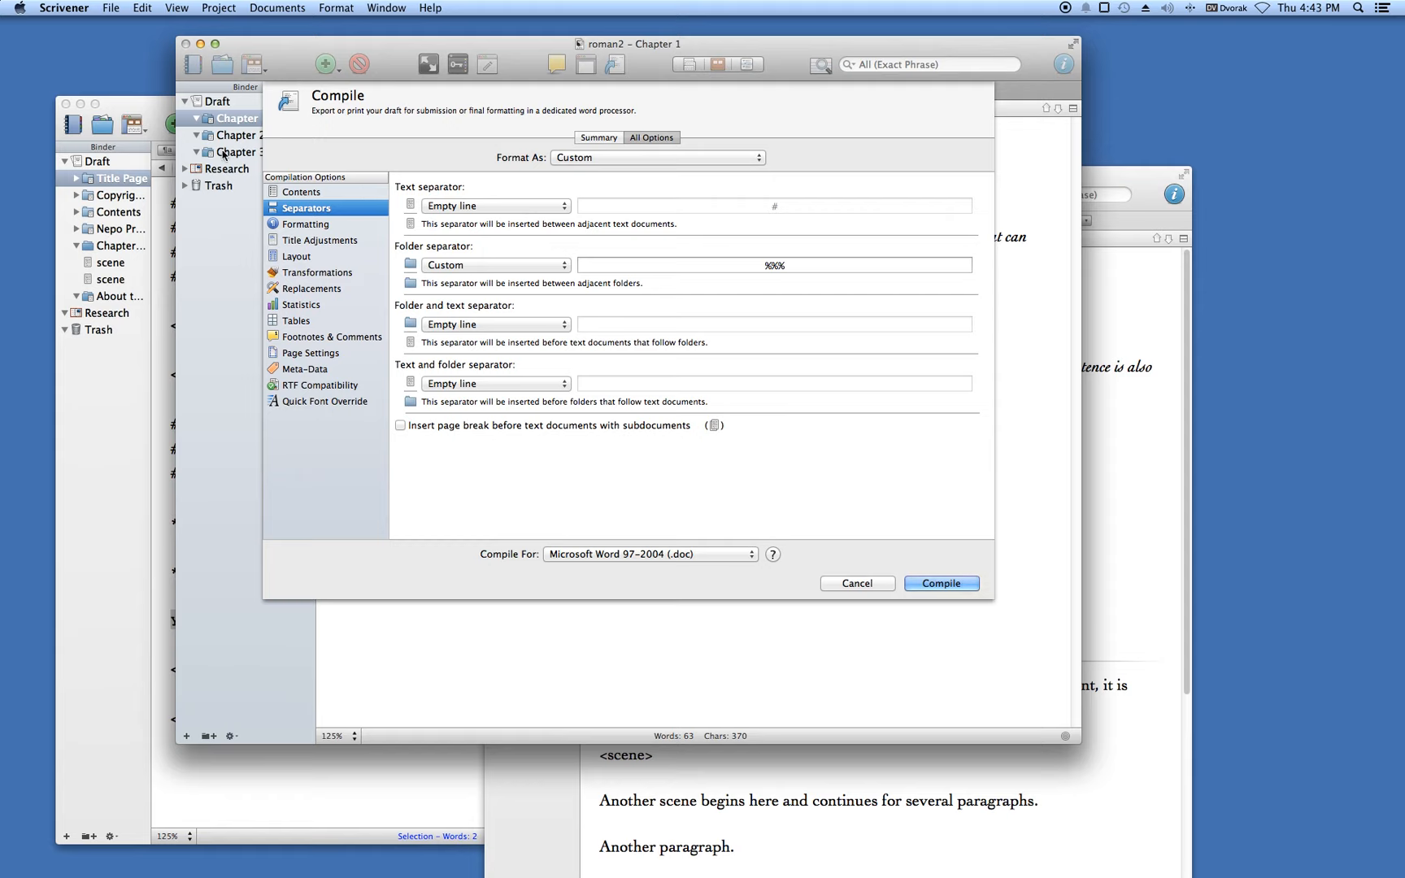
click(481, 210)
click(480, 208)
click(554, 267)
click(460, 266)
click(789, 268)
double_click(789, 268)
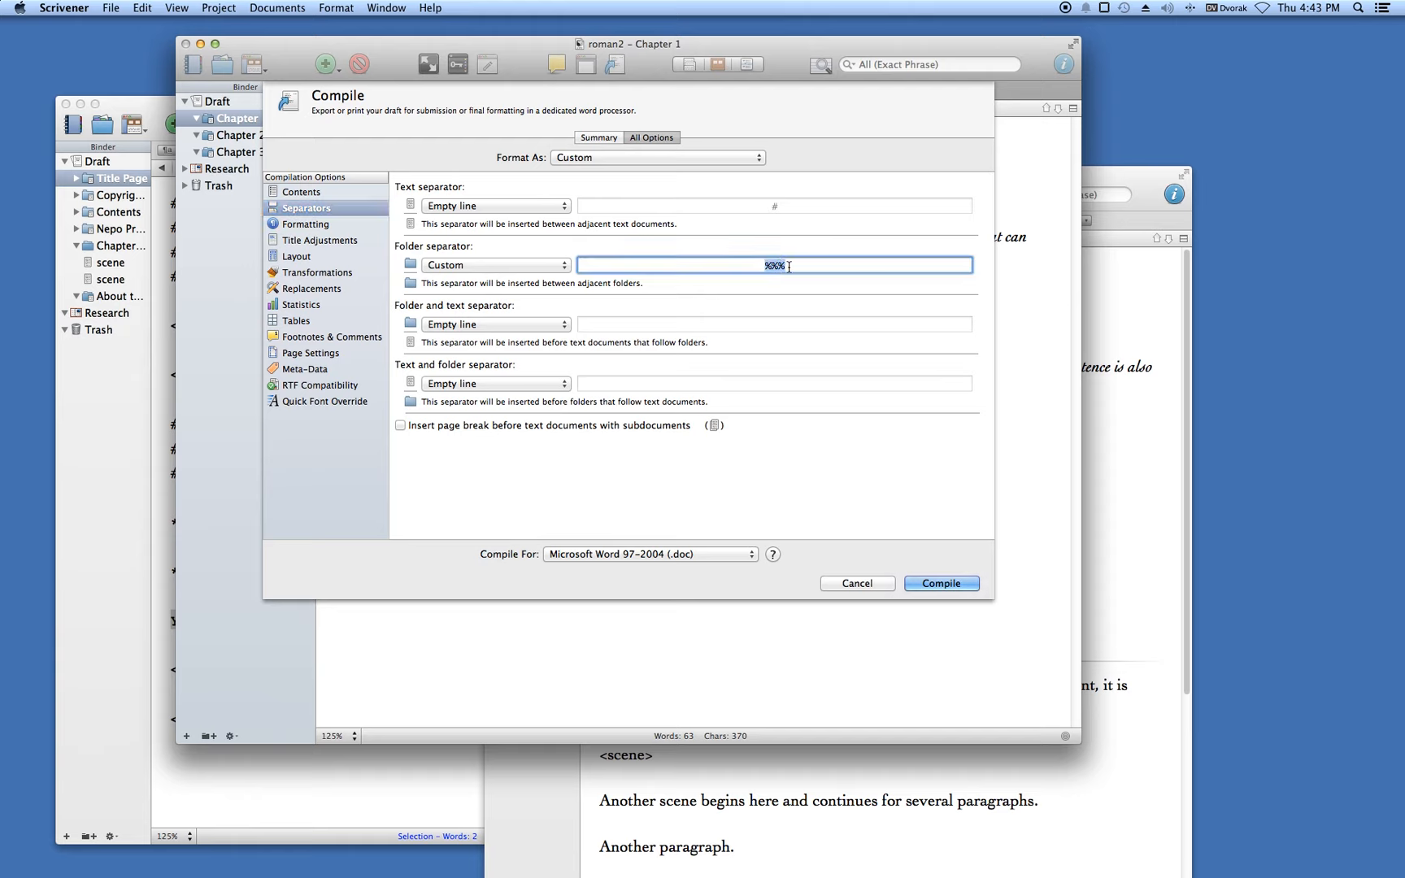
text(%%%)
Compile roman2 for Microsoft Word 97-2004 (.doc) and export it as roman2.doc, replacing the existing file
click(696, 556)
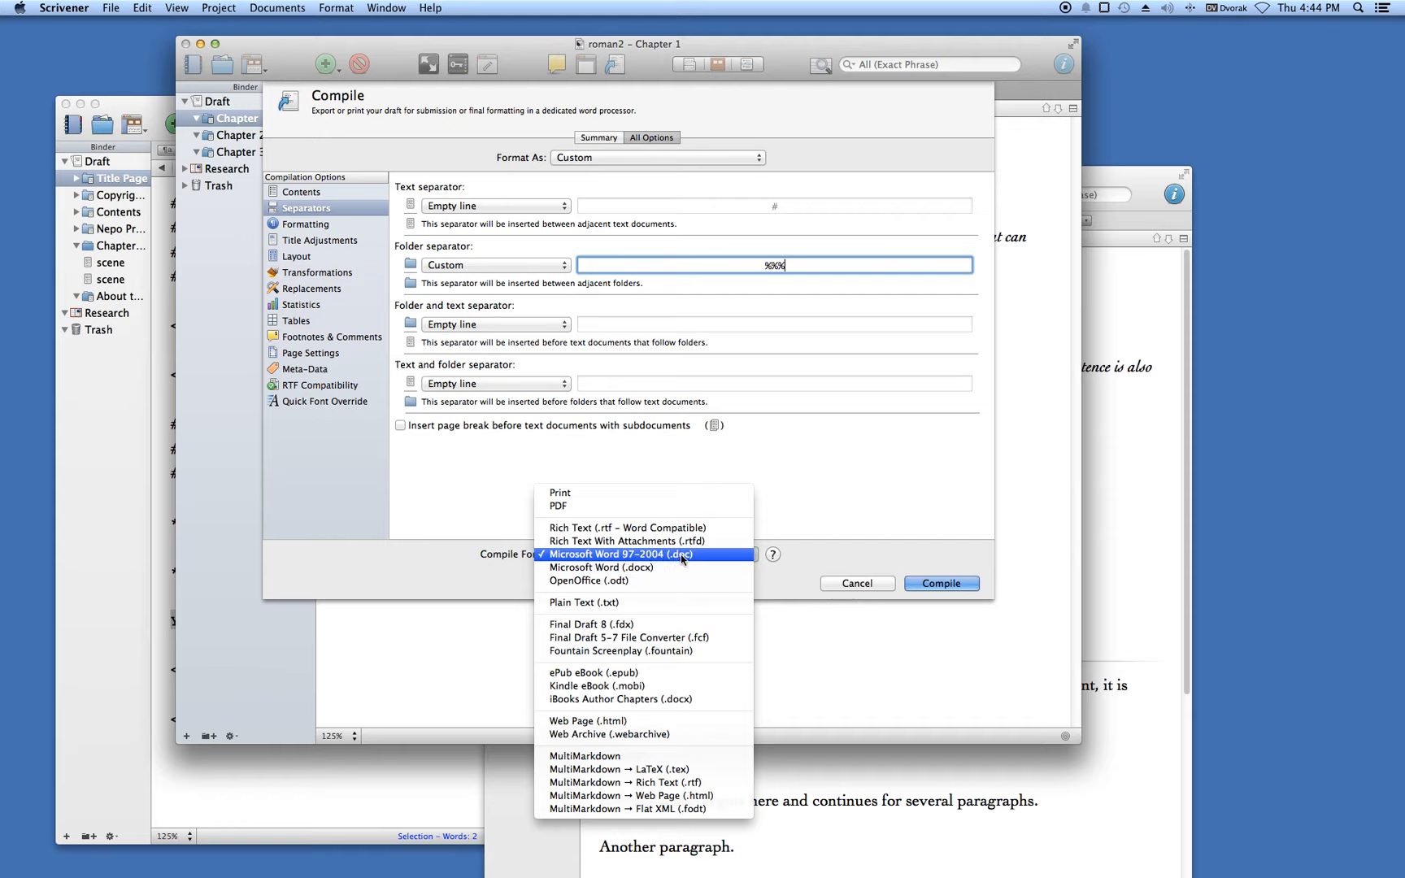
click(681, 557)
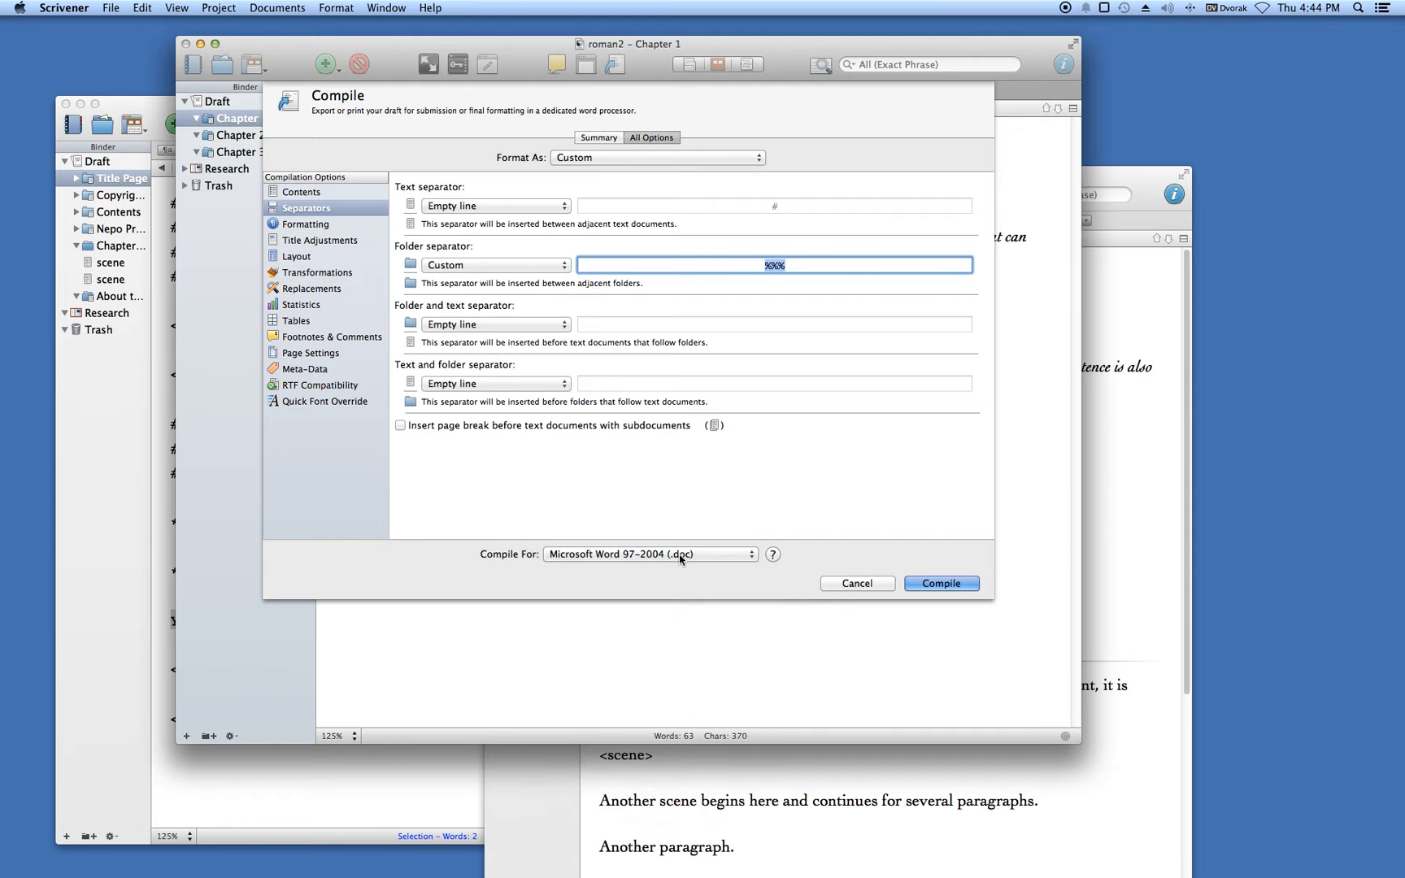
click(925, 584)
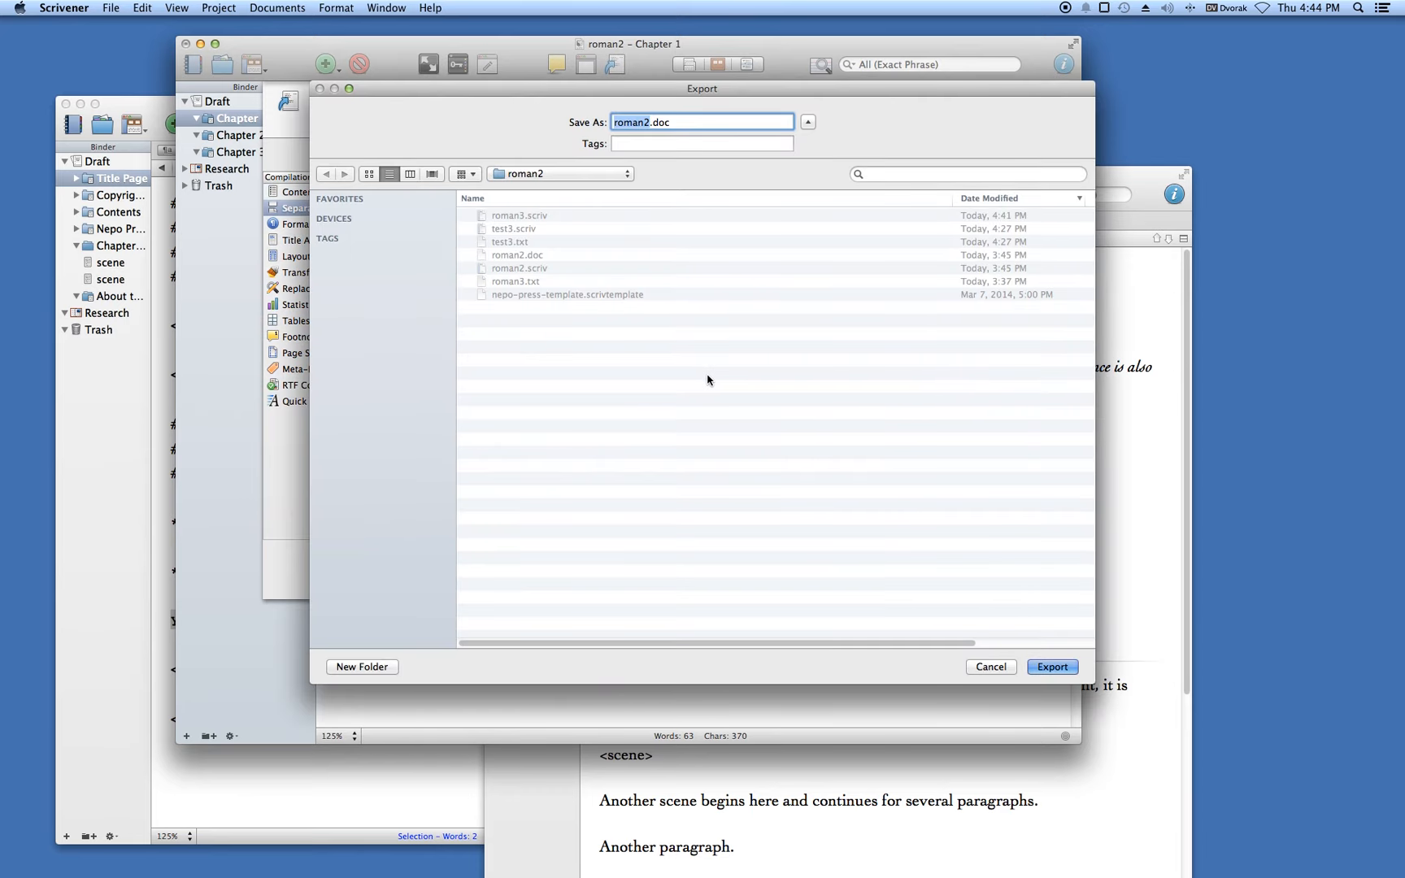
click(648, 123)
drag(394, 89, 408, 169)
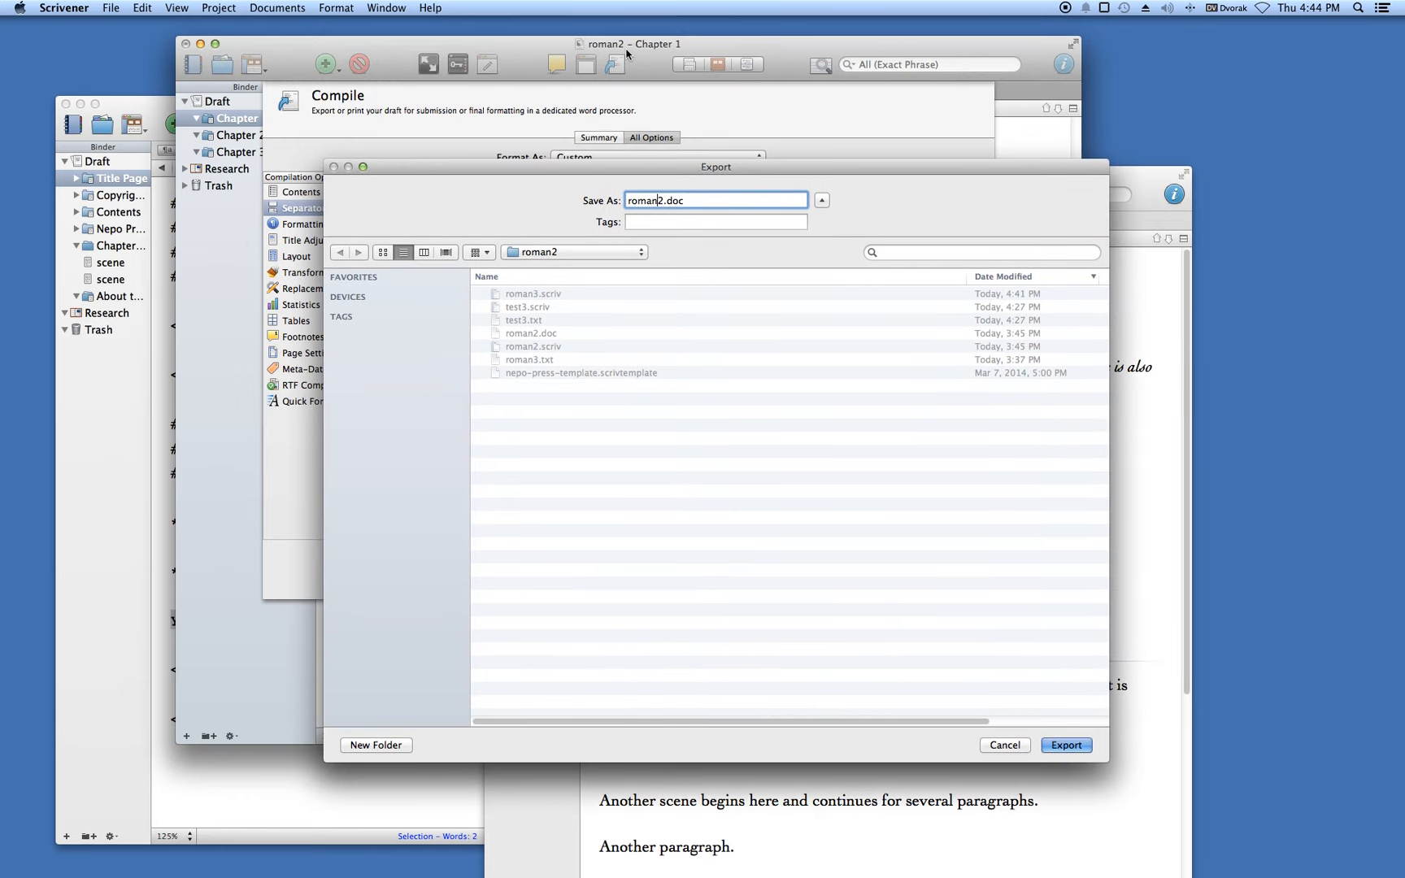
drag(701, 169, 639, 87)
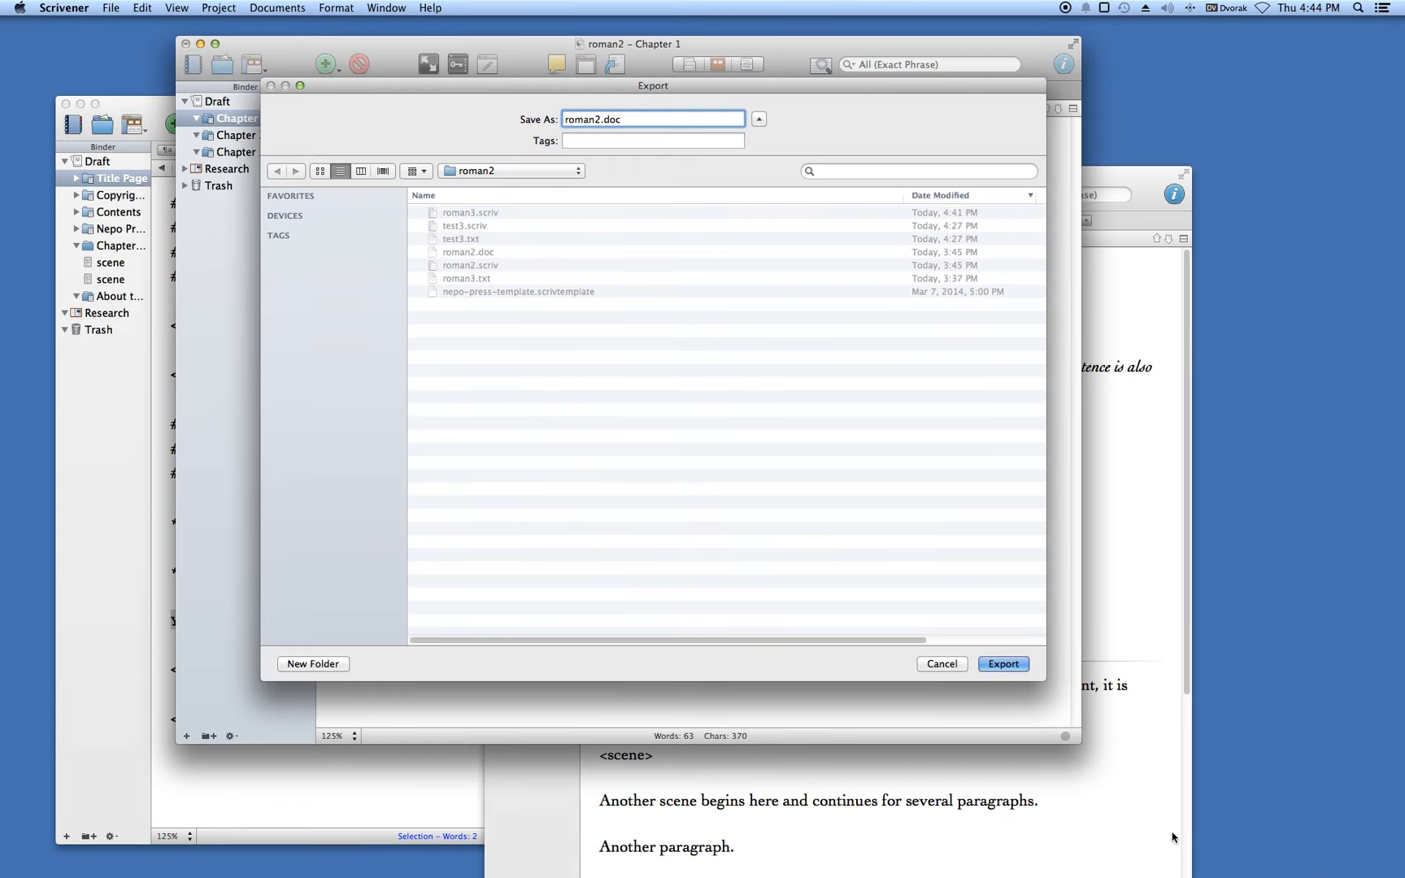
click(999, 665)
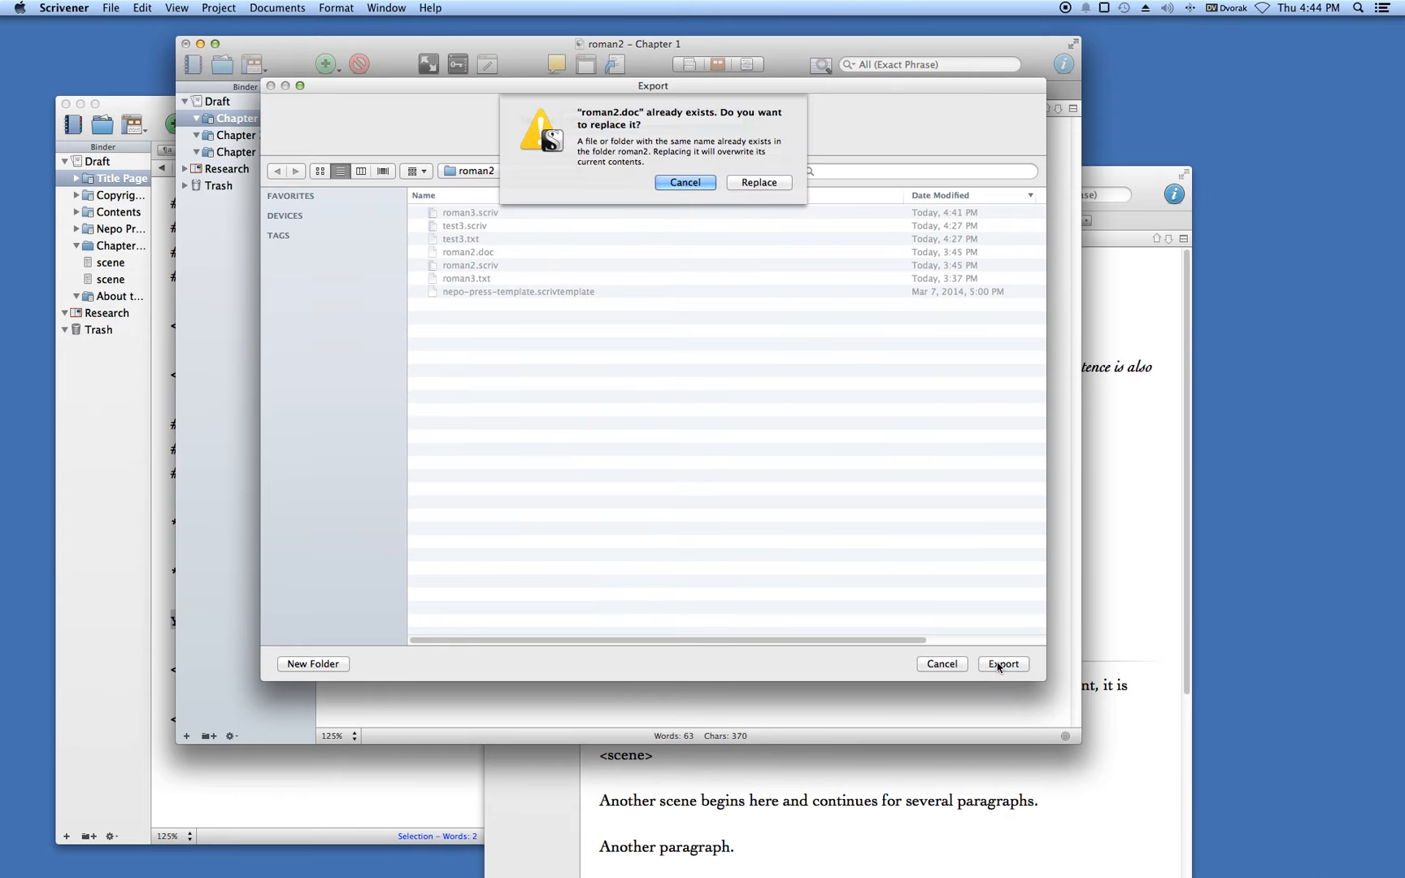
click(745, 184)
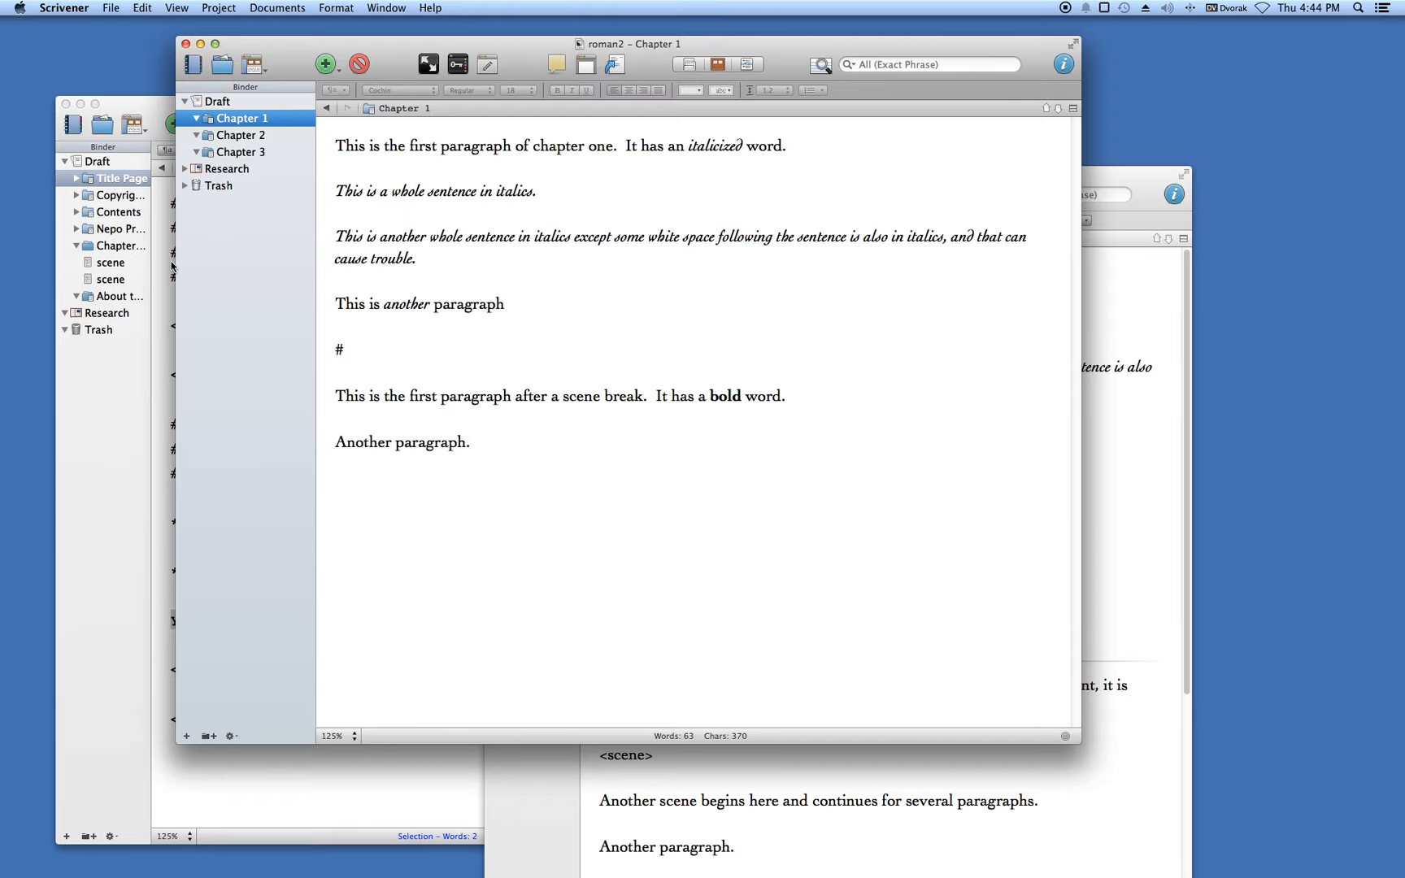
Switch to LibreOffice and open the exported roman2.doc
key(super+Tab)
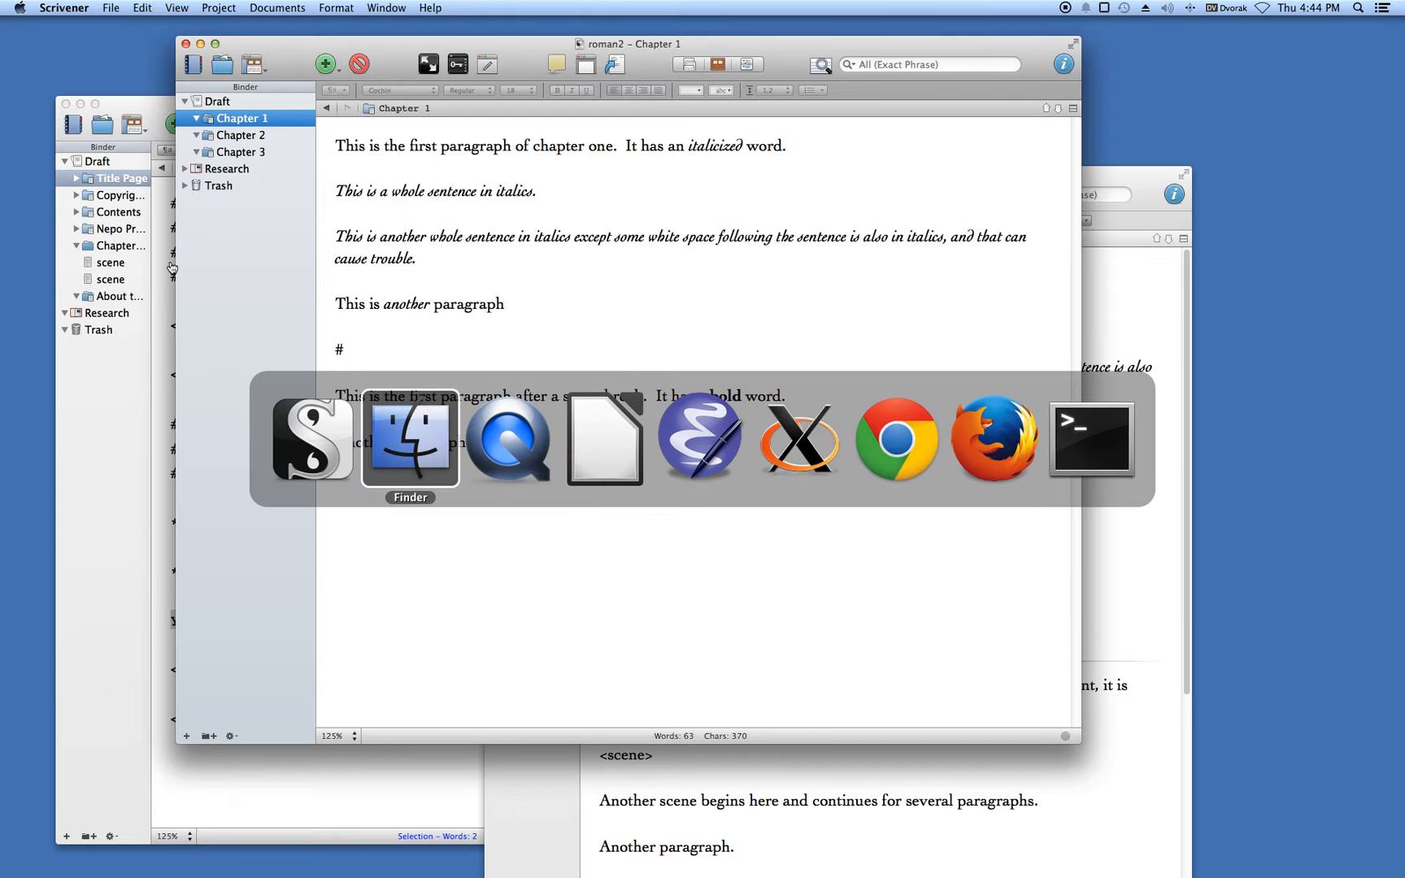
key(super+Tab)
key(super+Tab)
key(super+Tab)
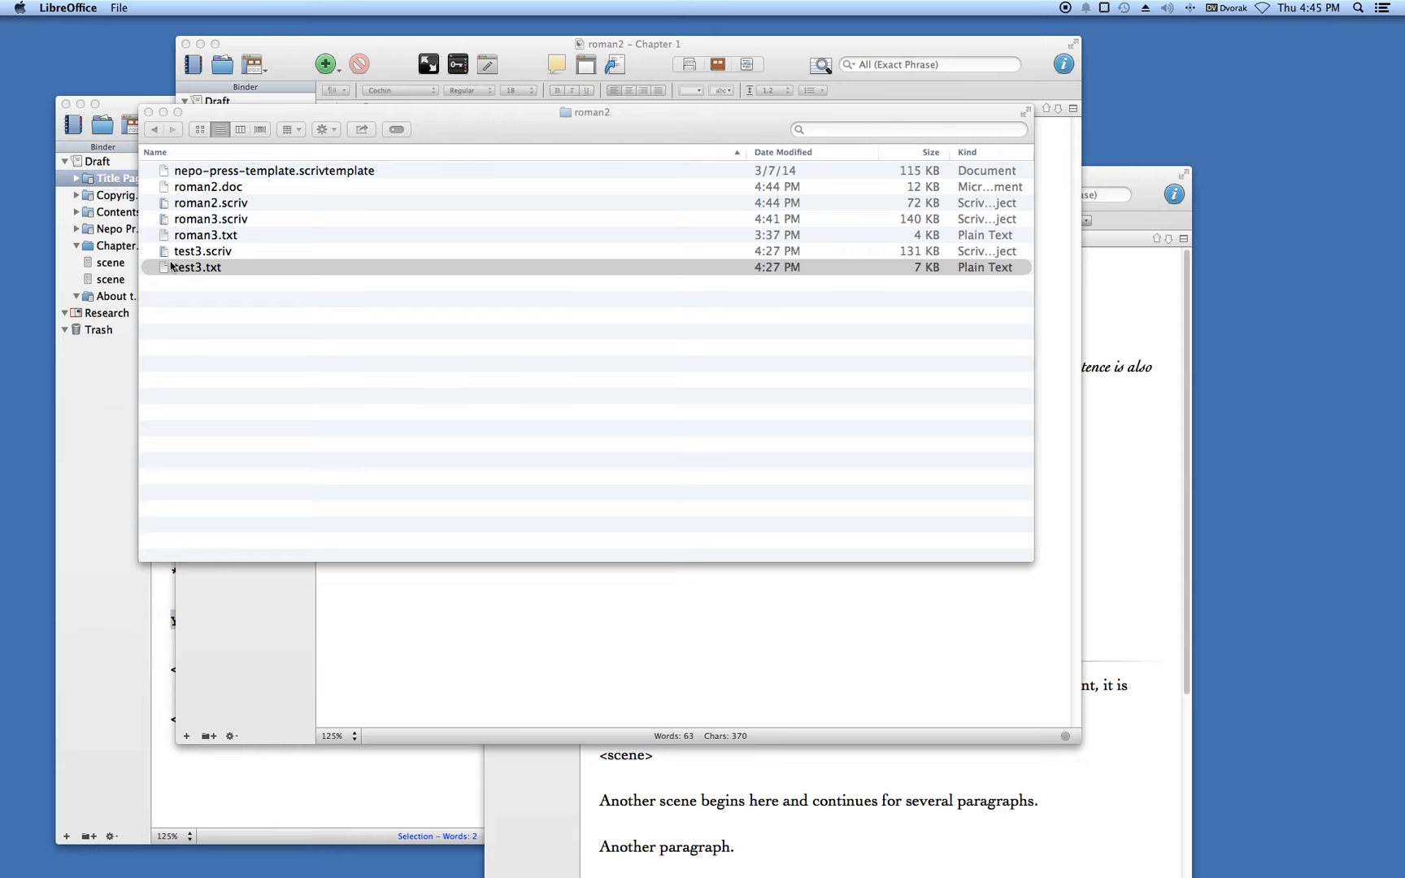
click(117, 9)
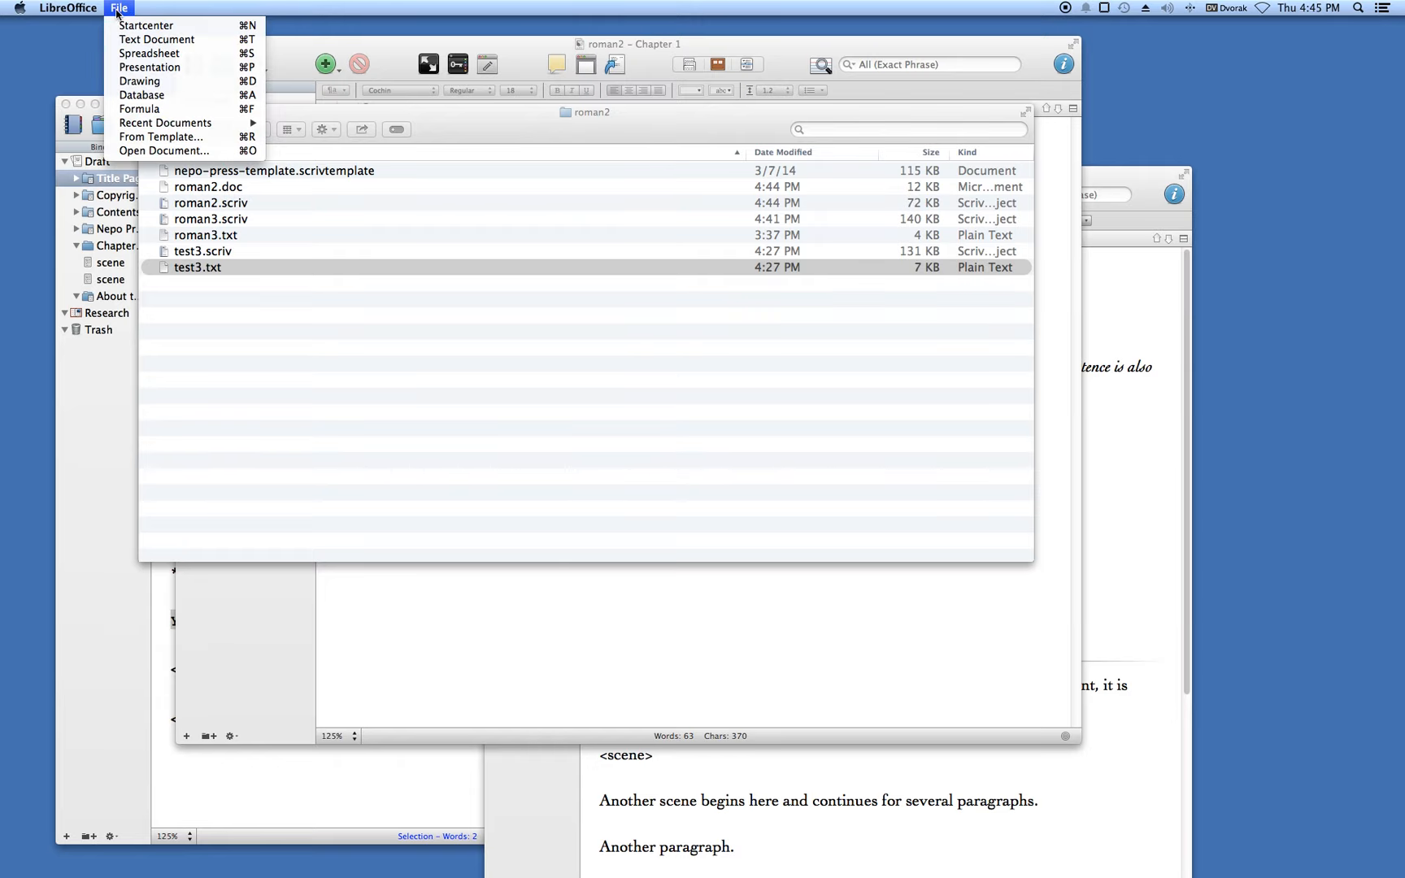
click(133, 151)
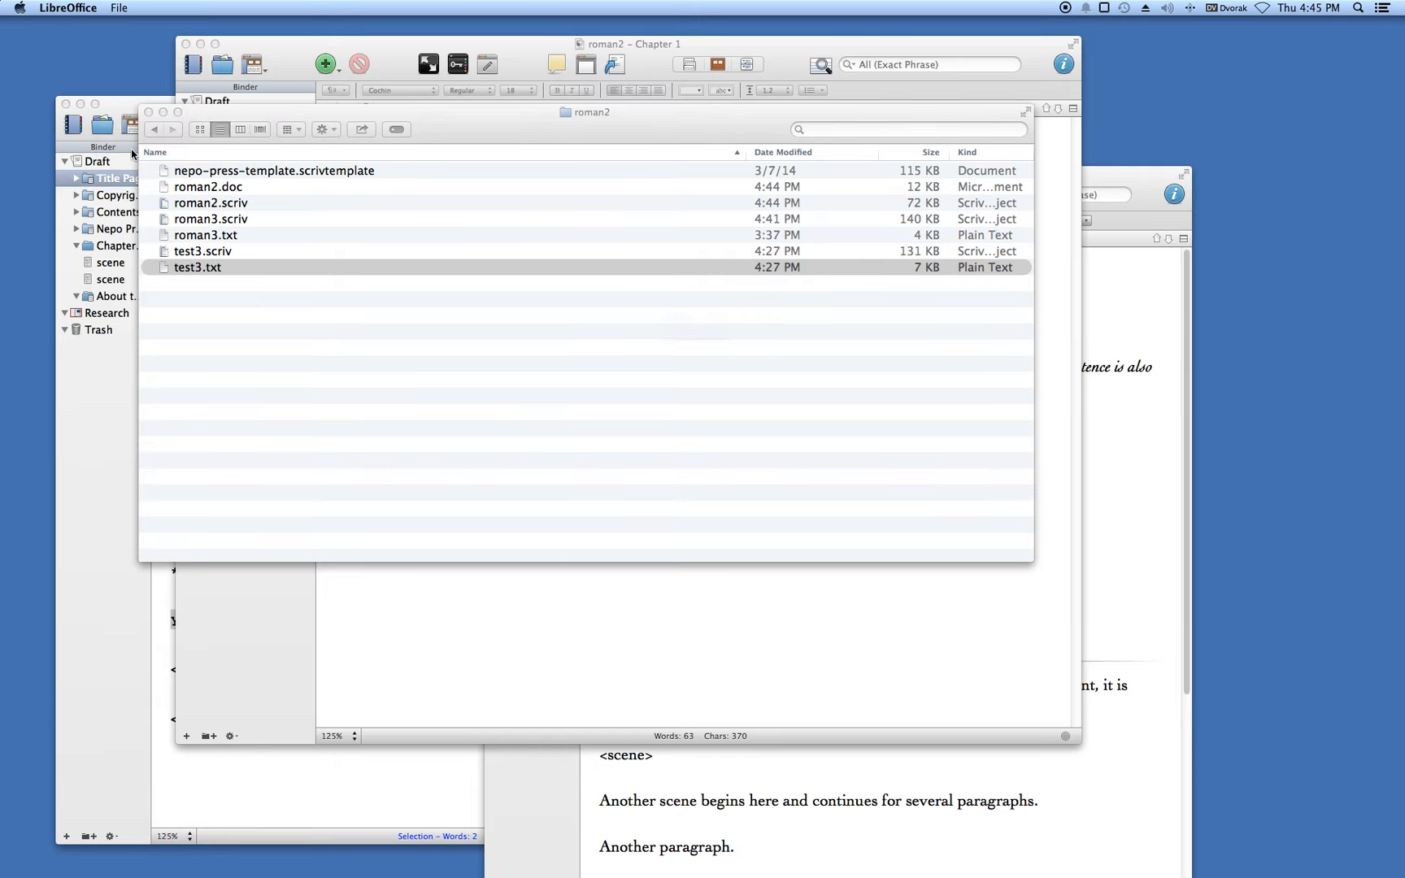
click(464, 212)
click(1127, 488)
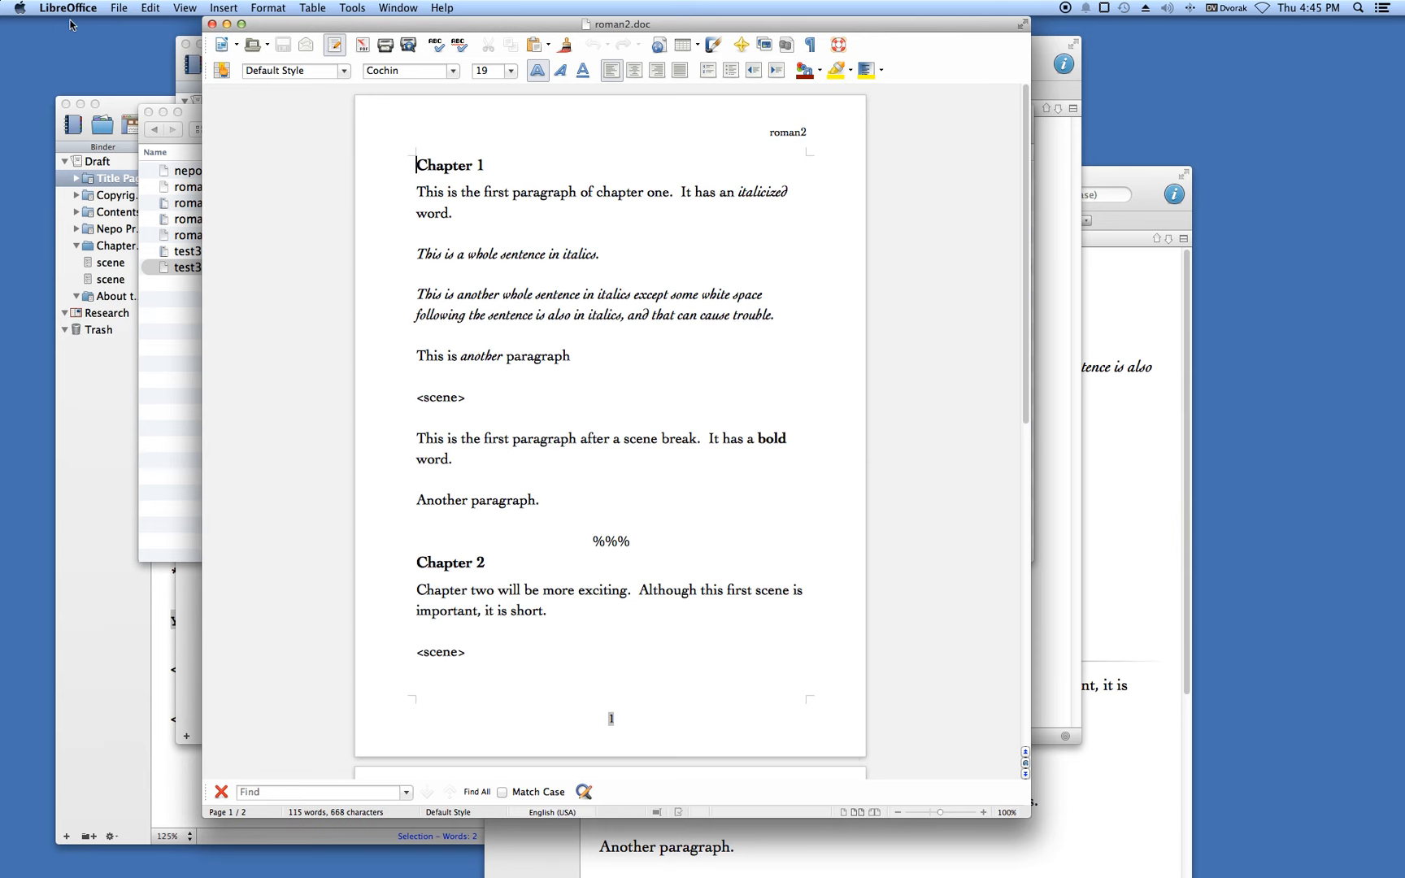
Reposition the roman2.doc window and the roman2 folder window, and bring the document back to the front
drag(284, 23, 461, 39)
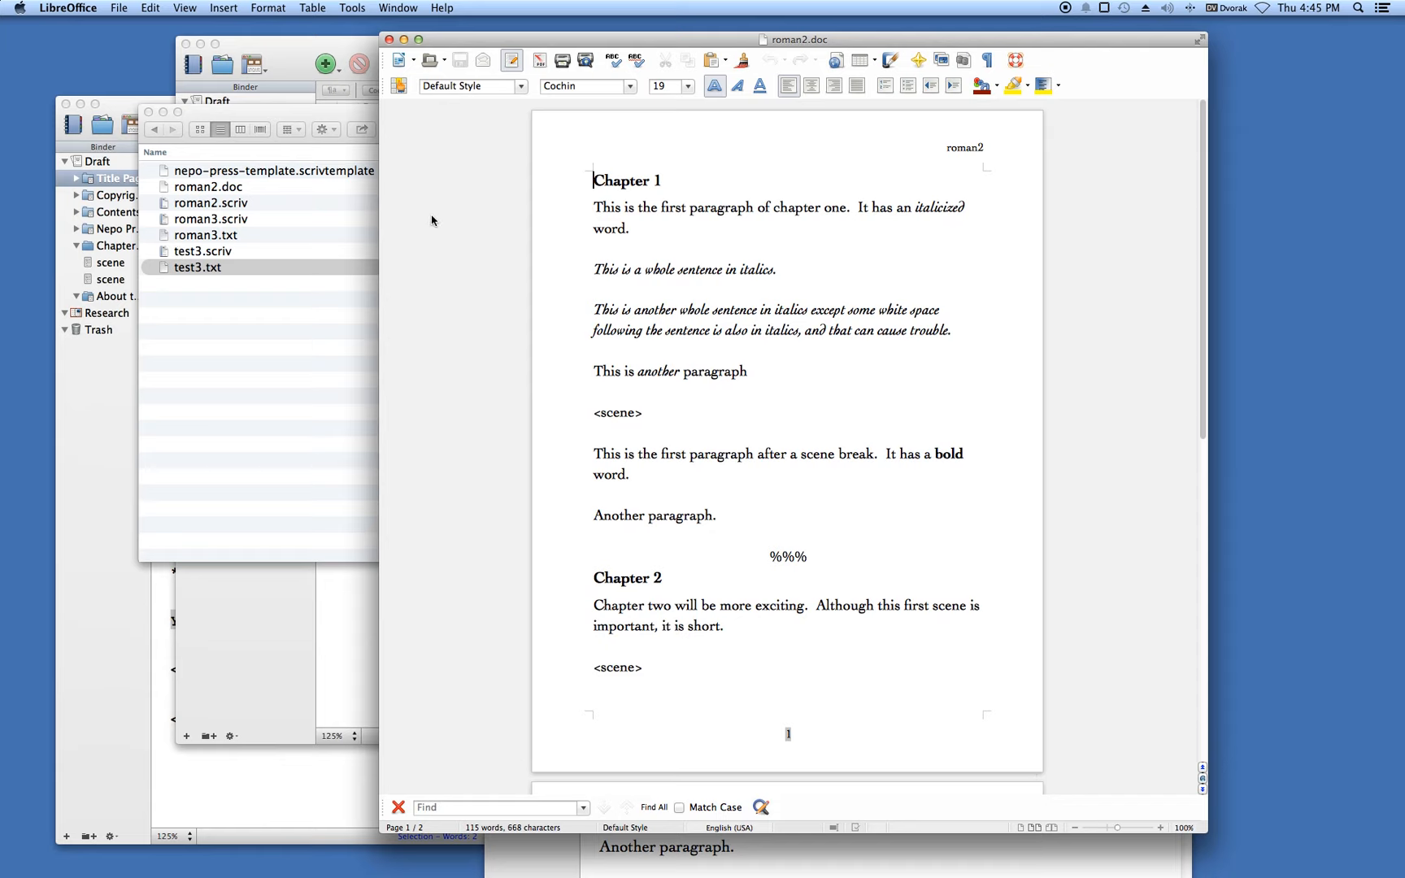
drag(235, 111, 297, 387)
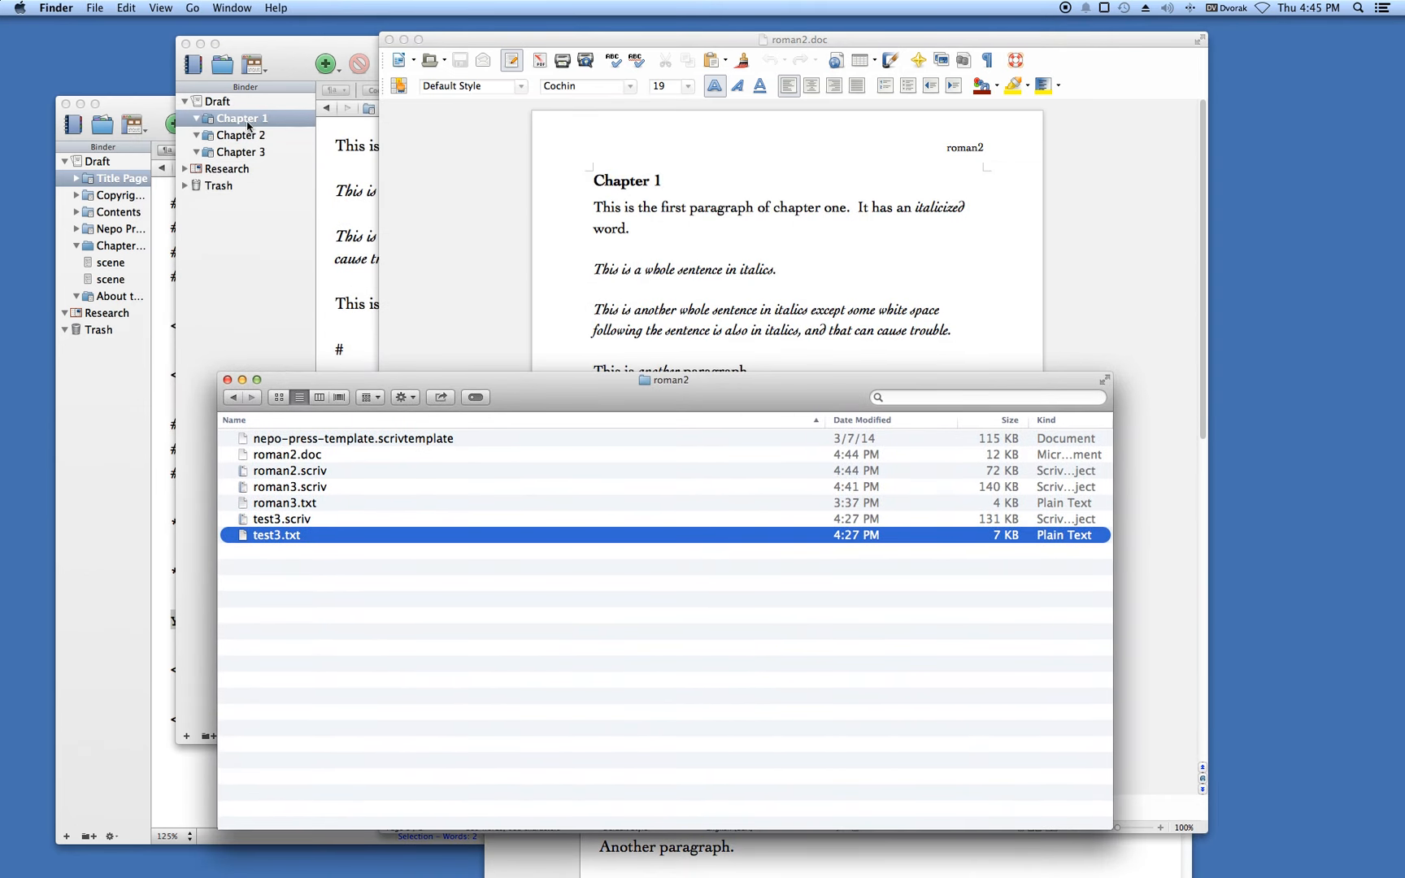
click(804, 139)
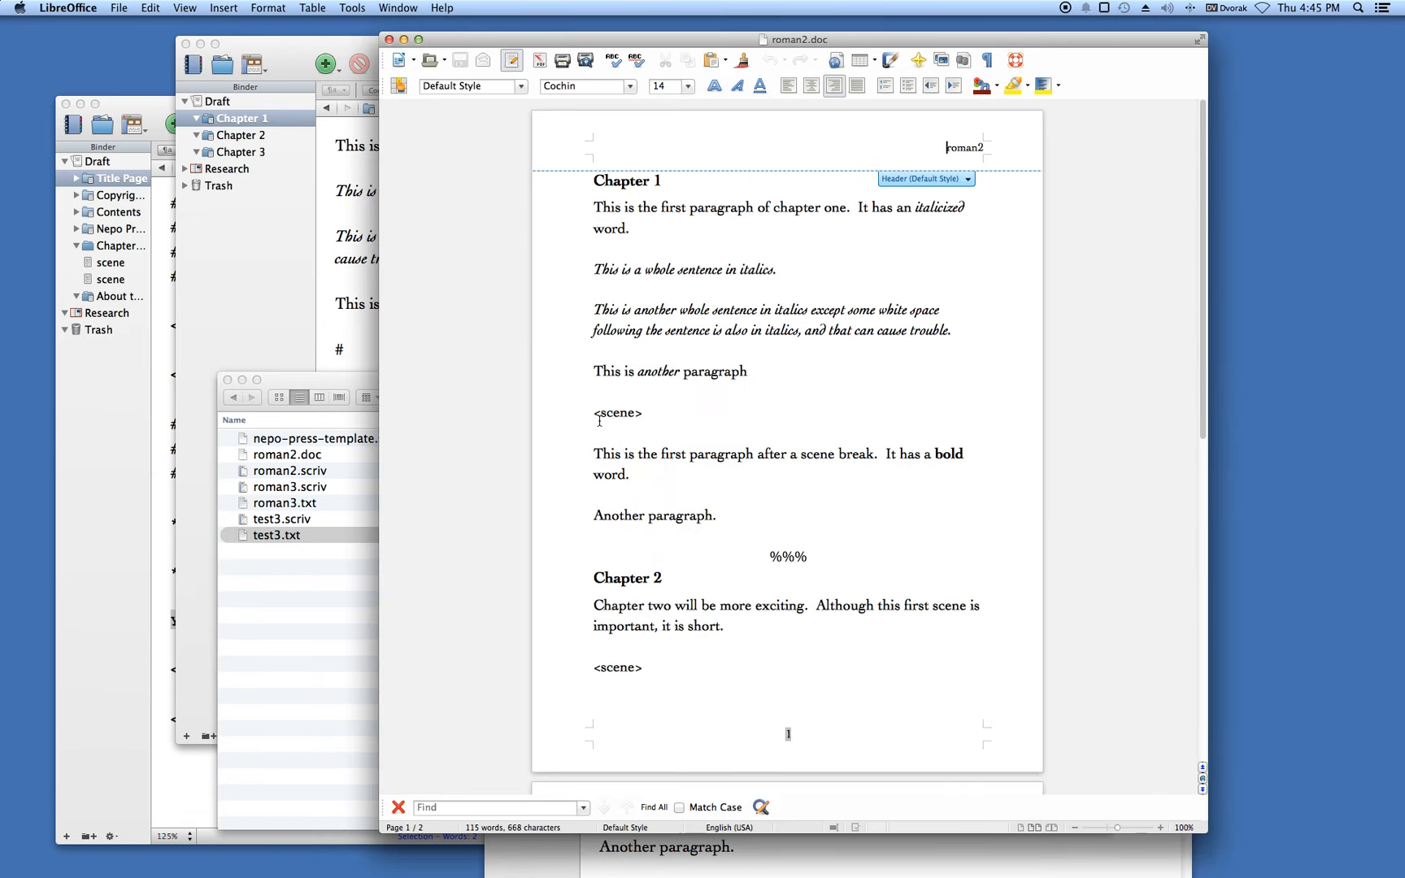
Look through the exported chapters in roman2.doc and insert "* " before the Chapter 1 heading
scroll(585, 373, down, 5)
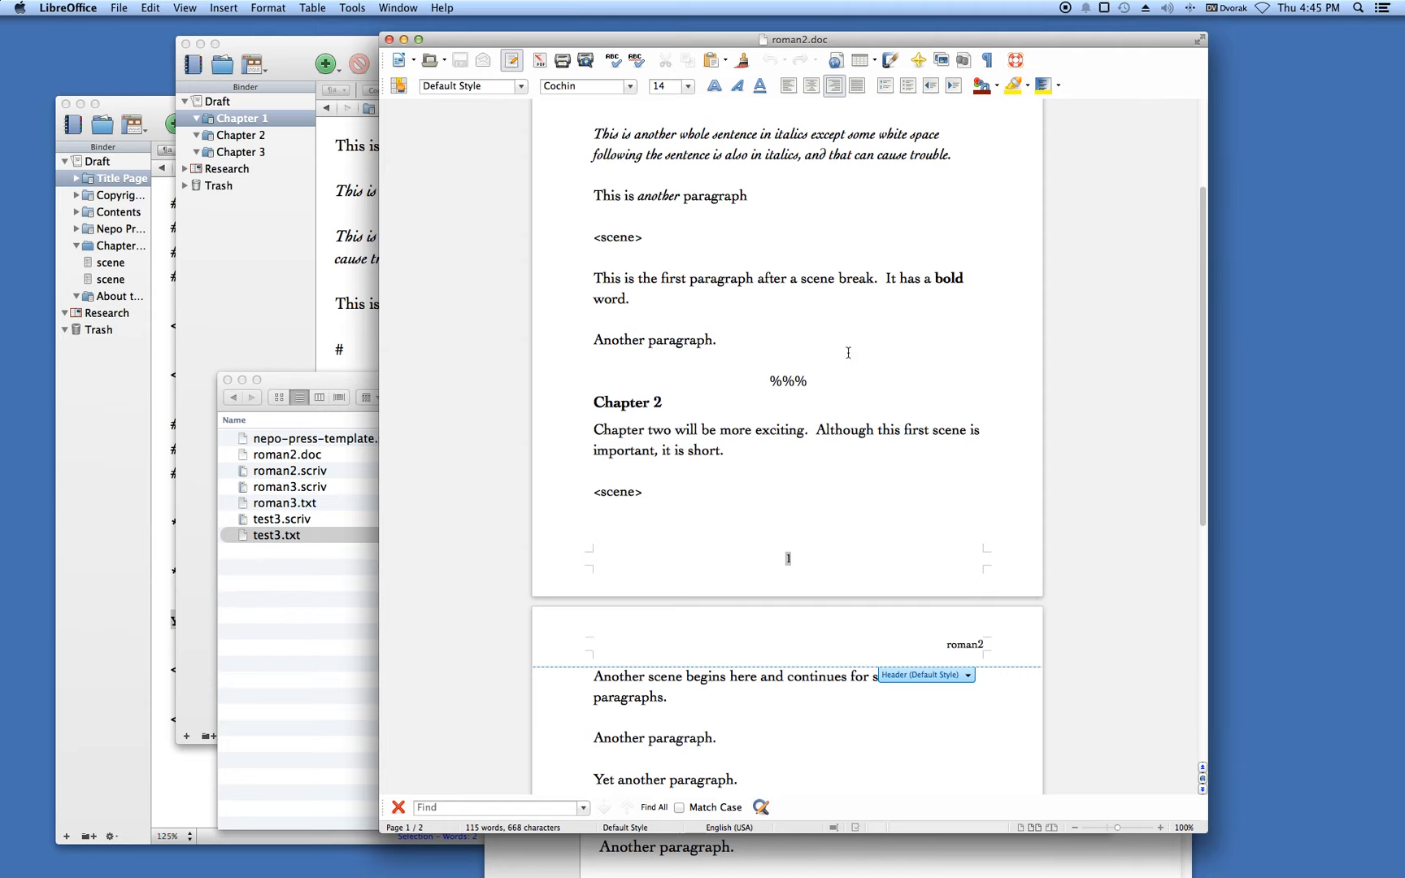
scroll(849, 347, down, 5)
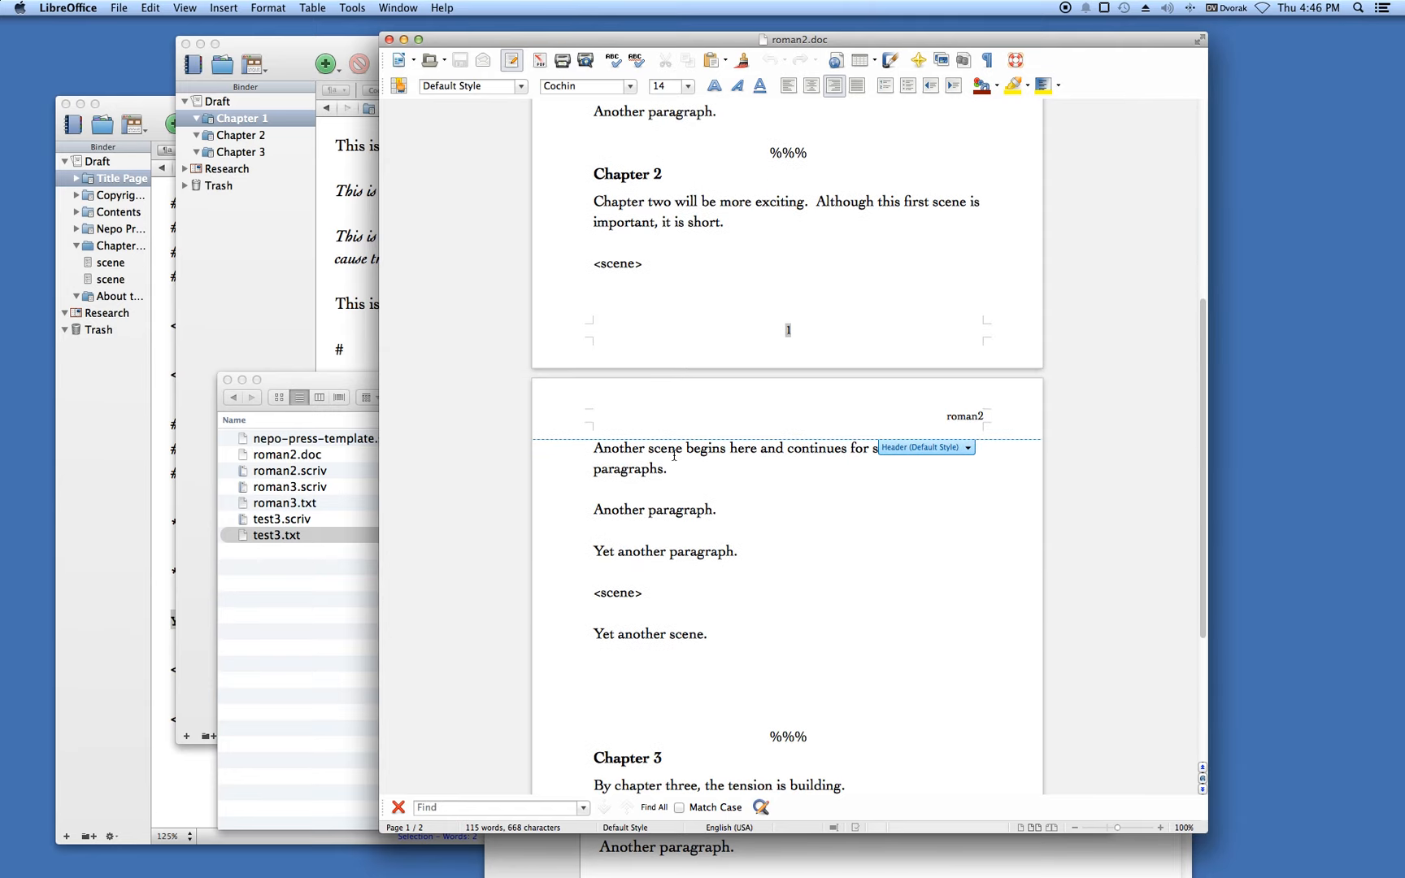
scroll(711, 517, down, 3)
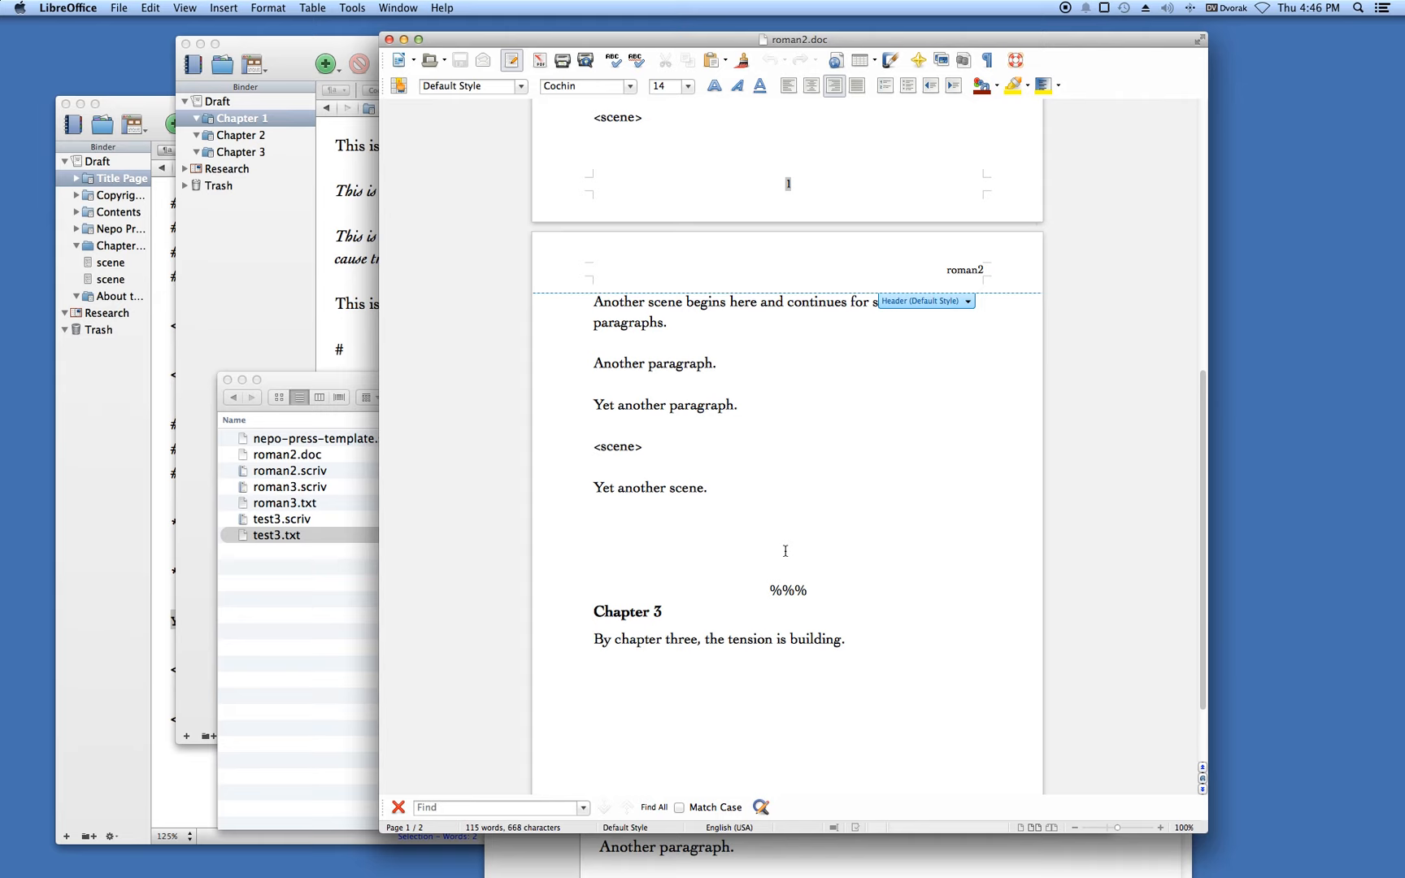
scroll(848, 707, up, 10)
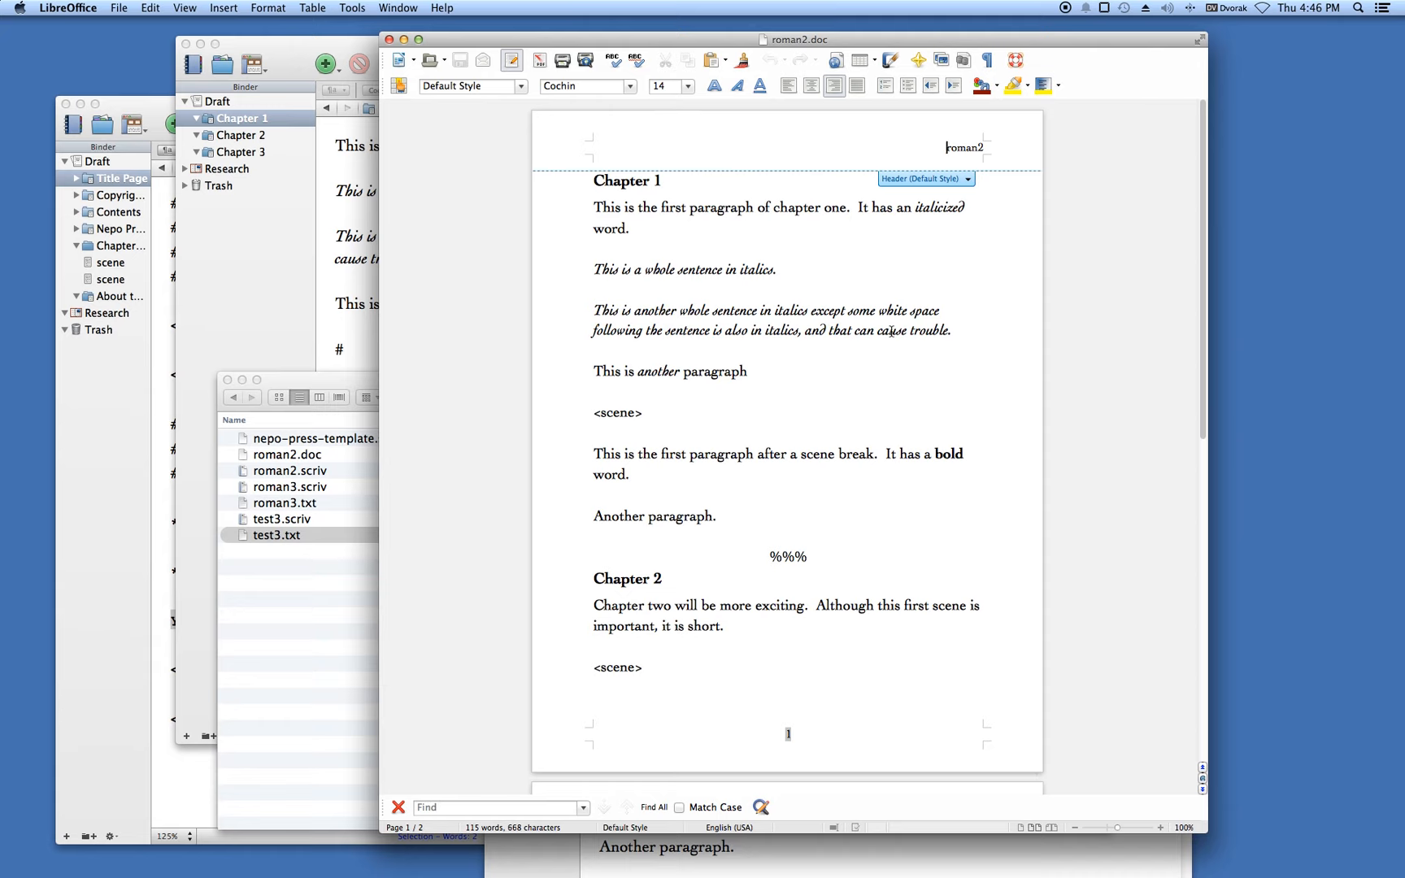
click(594, 179)
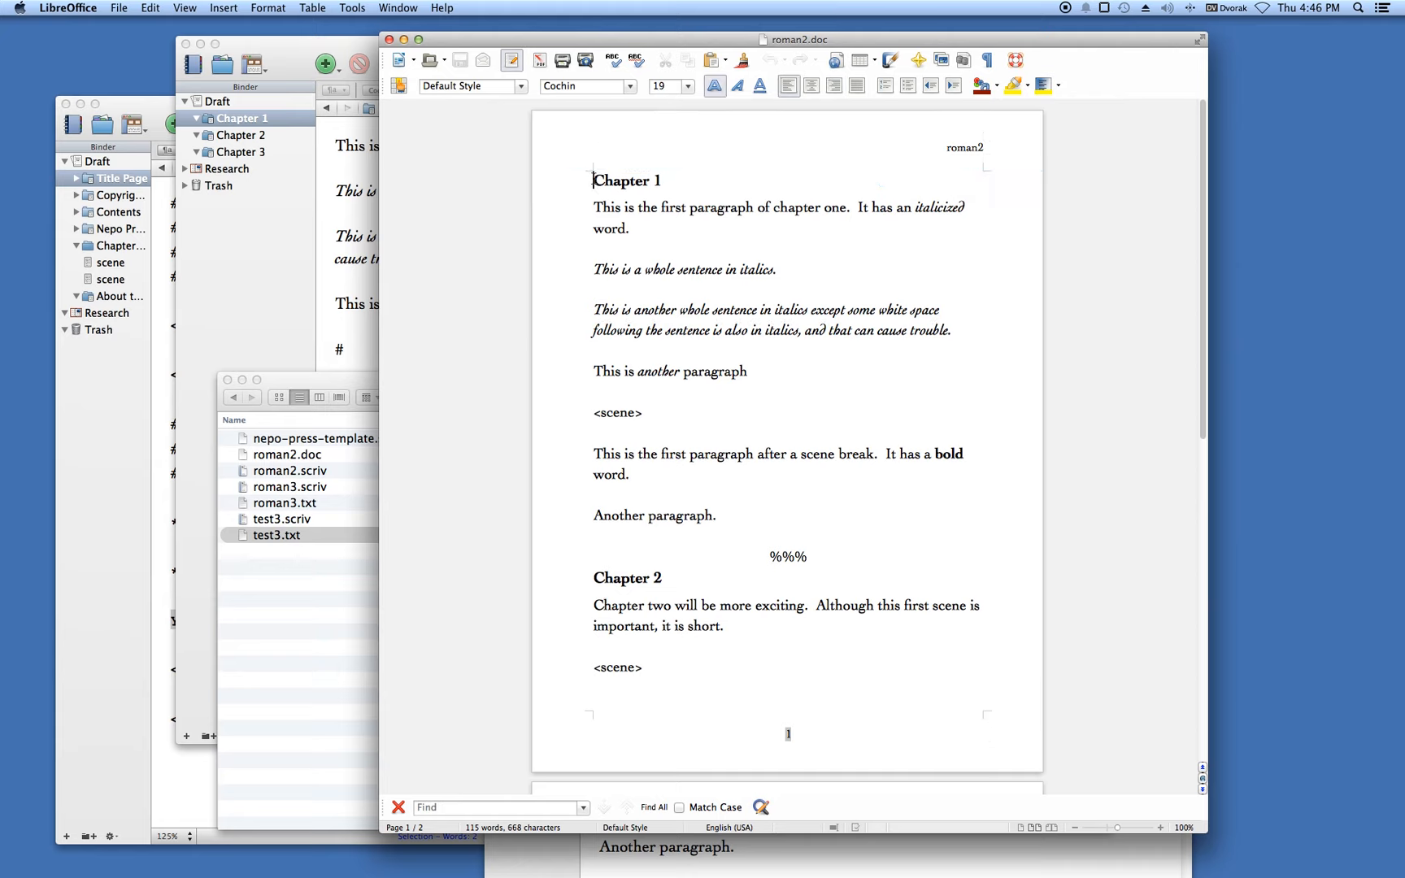
text(#)
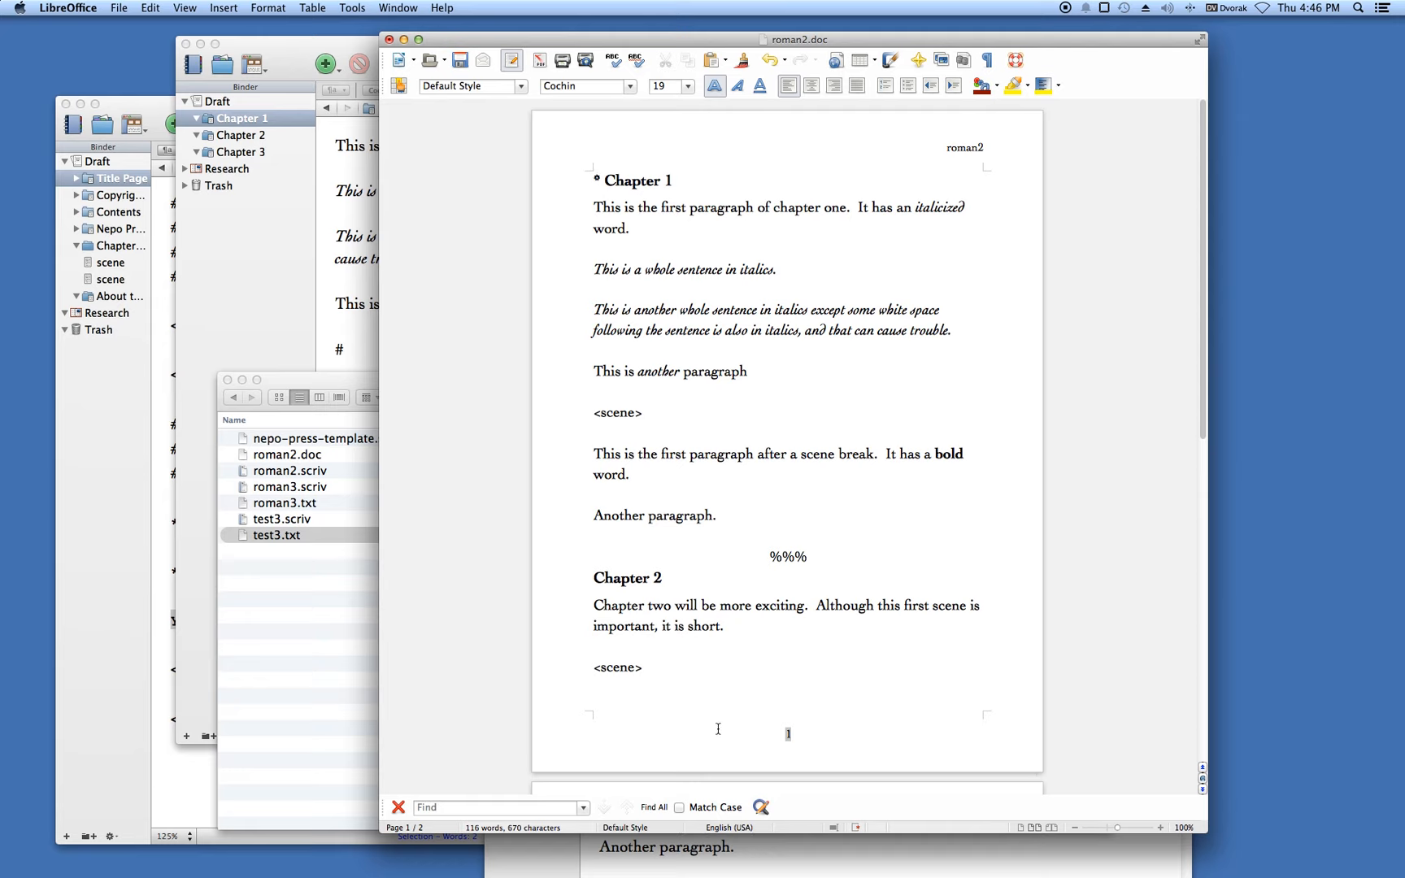
click(594, 577)
text(#)
click(596, 576)
key(BackSpace)
key(BackSpace)
Remove the "* " prefix from the Chapter 1 heading in roman2.doc
click(606, 174)
key(BackSpace)
key(BackSpace)
scroll(789, 734, down, 3)
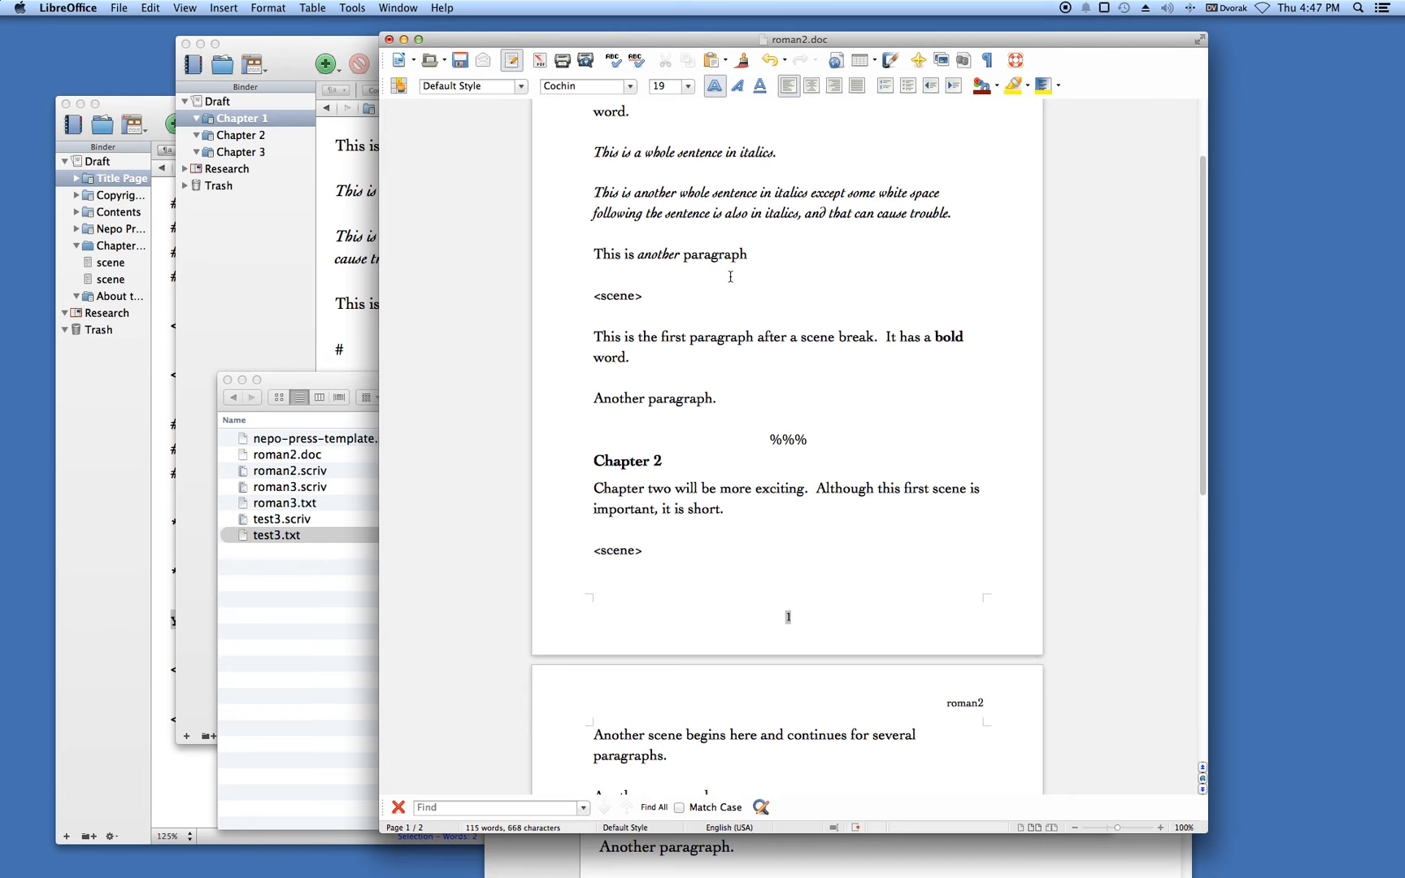
scroll(756, 296, up, 3)
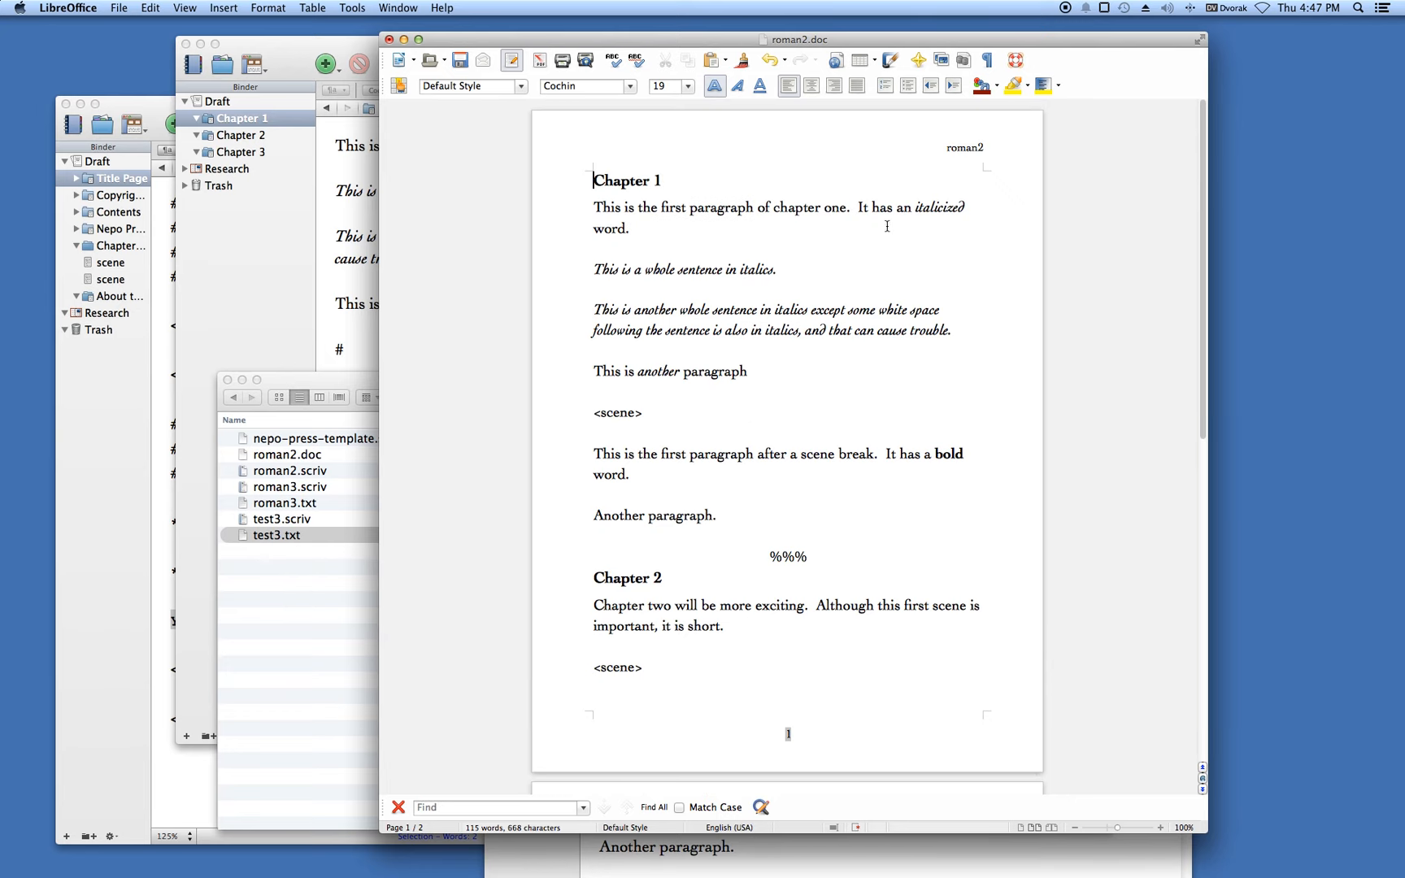
Wrap the italic word "italicized" and the sentence "This is a whole sentence in italics." in single asterisks
click(914, 206)
text(*)
click(975, 207)
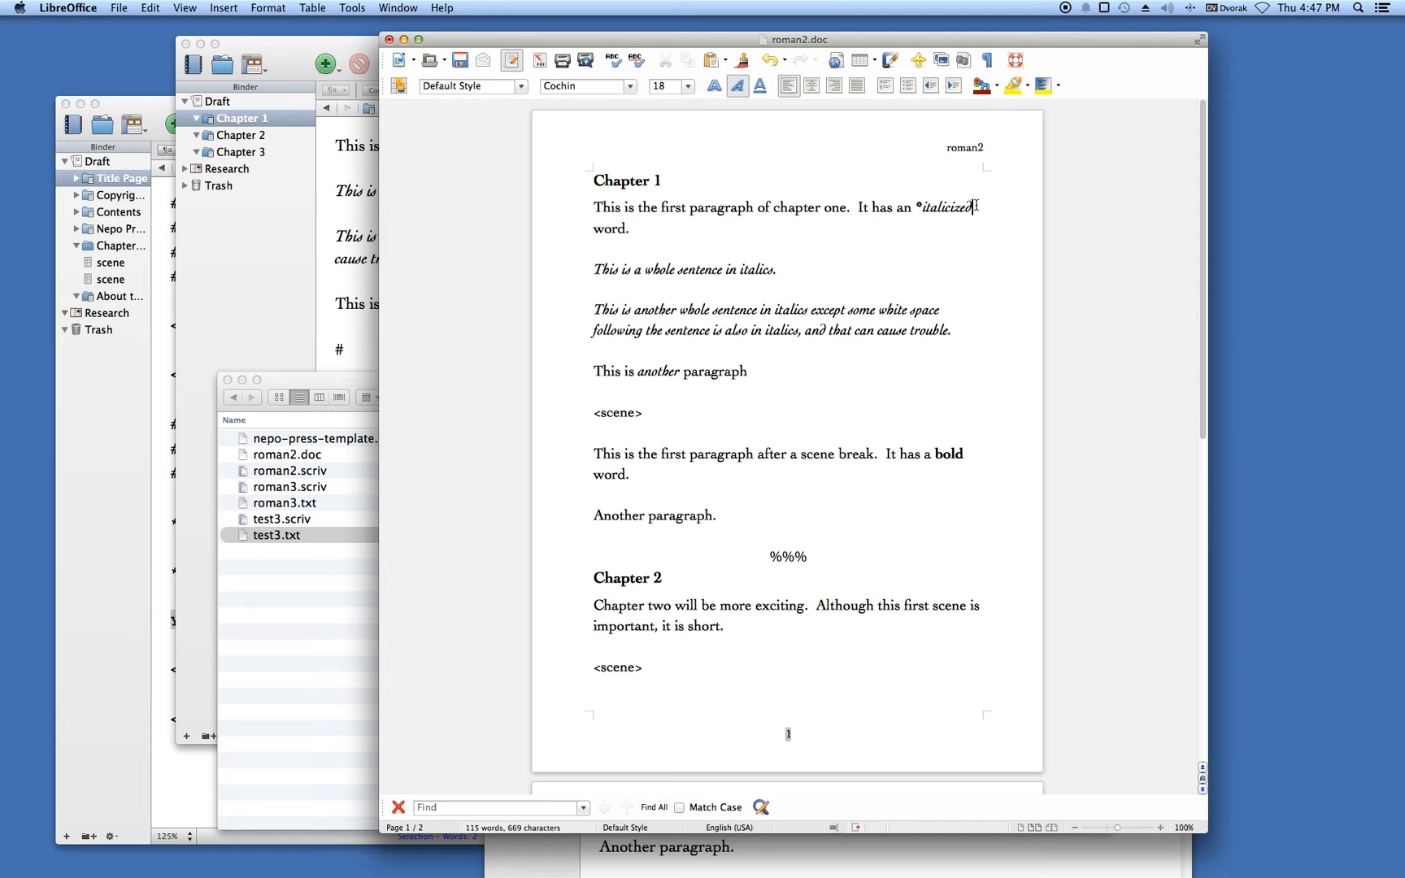
text(*)
click(779, 269)
text(*)
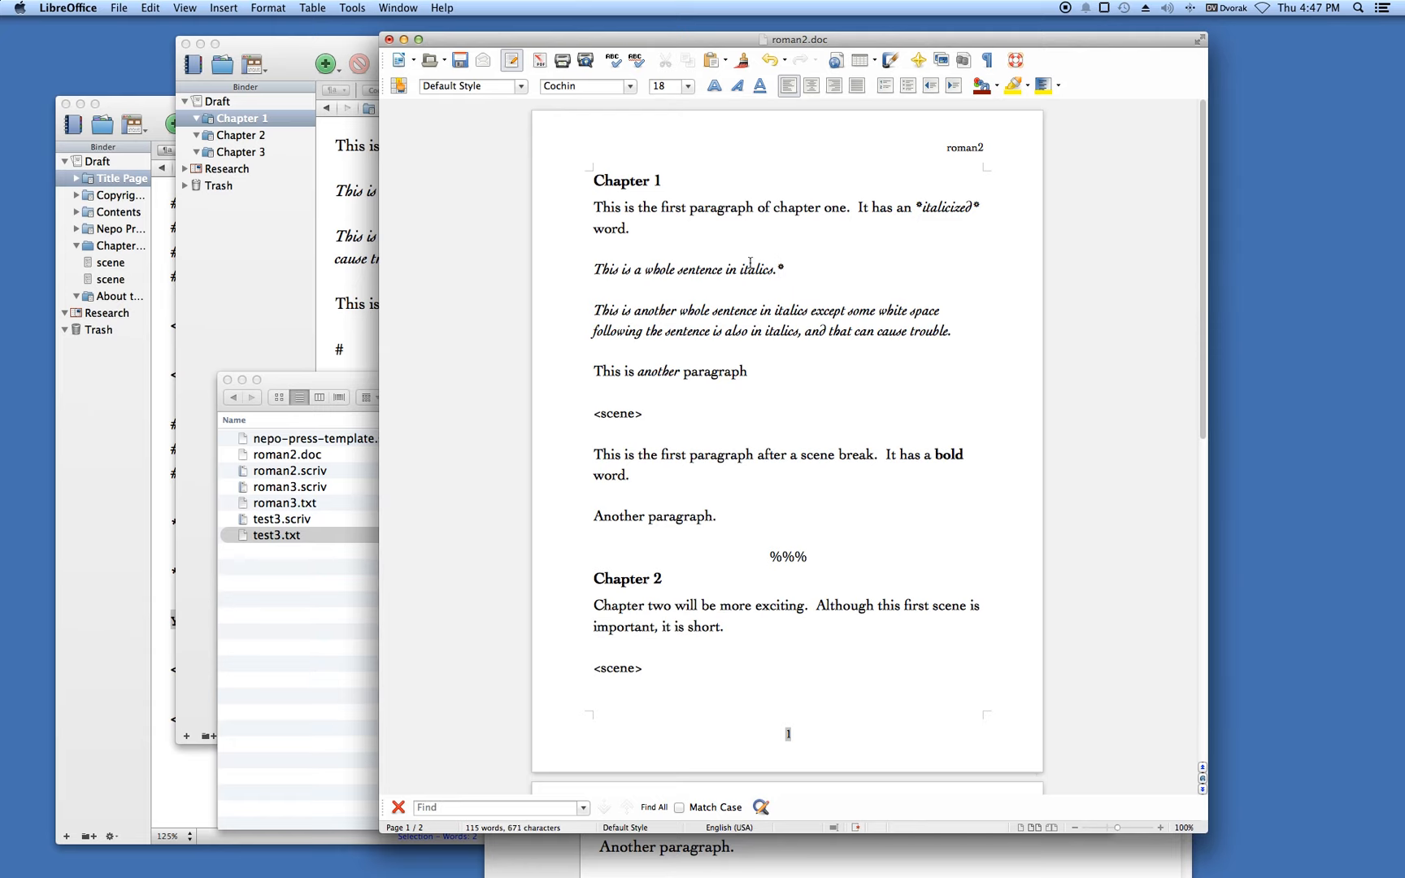
click(592, 269)
text(*)
Enclose the second italic sentence, from "This is another whole sentence" to "cause trouble.", in single asterisks
click(592, 312)
text(*)
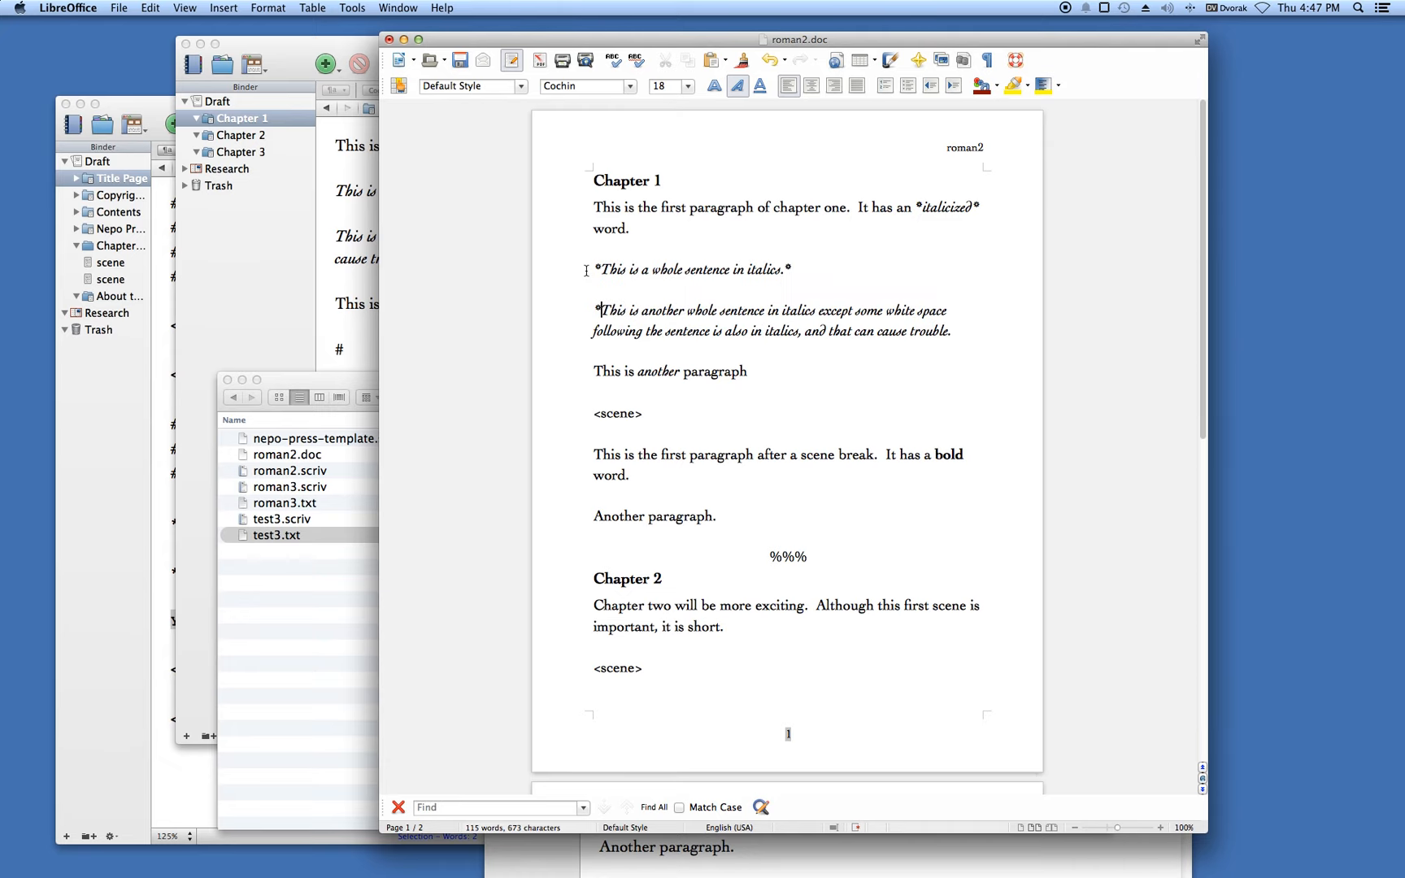
click(956, 331)
text(*)
Surround the italic word "another" in "This is another paragraph" with single asterisks
click(681, 373)
text(*)
key(Left)
key(Left)
key(Left)
key(Left)
key(Left)
key(Left)
key(Left)
text(*)
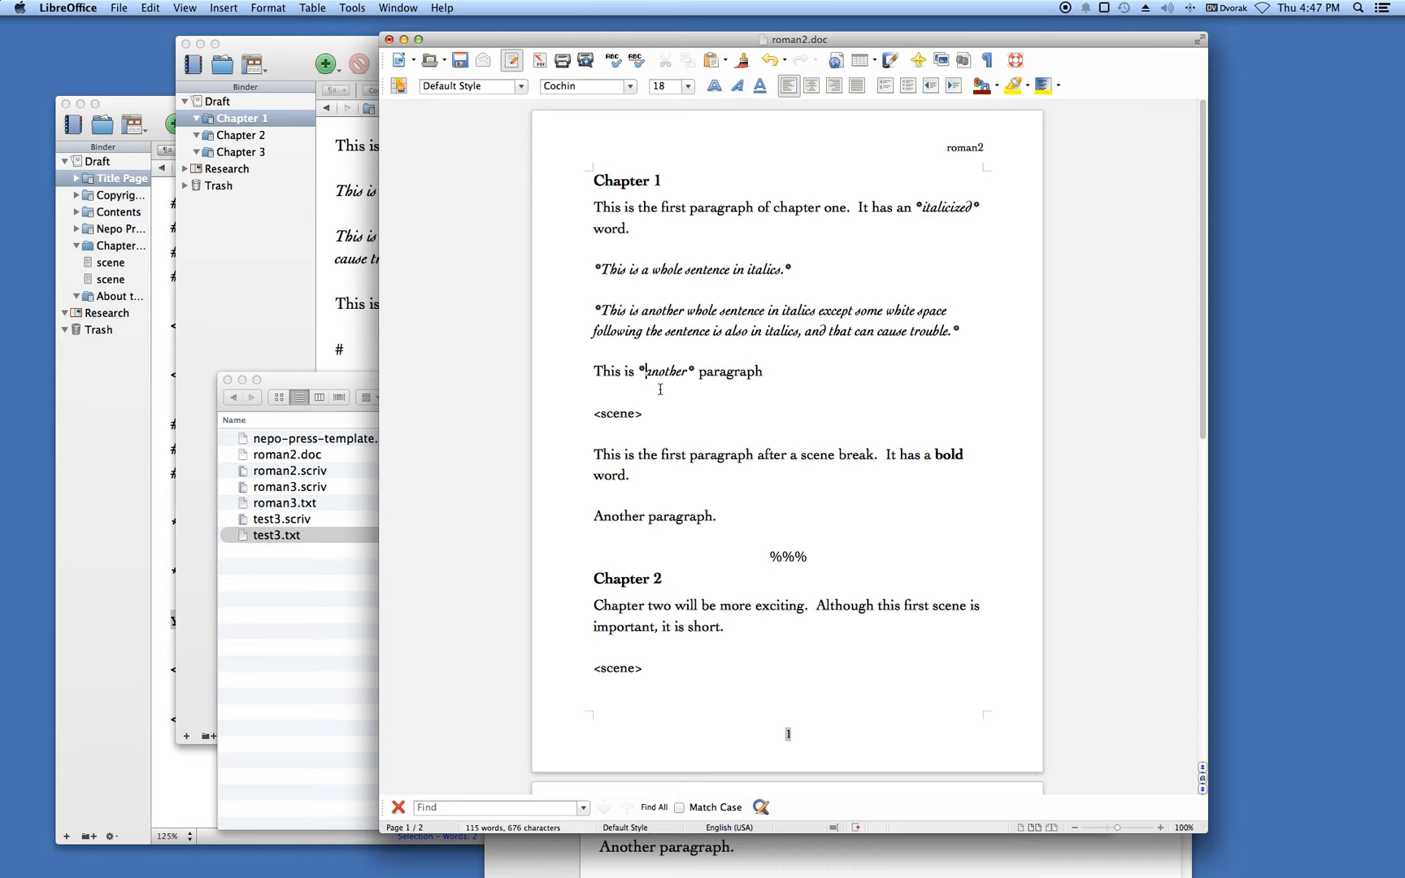
Wrap the word "bold" after the Chapter 1 scene break in double asterisks, and save roman2.doc
click(935, 455)
text(**)
click(981, 458)
text(**)
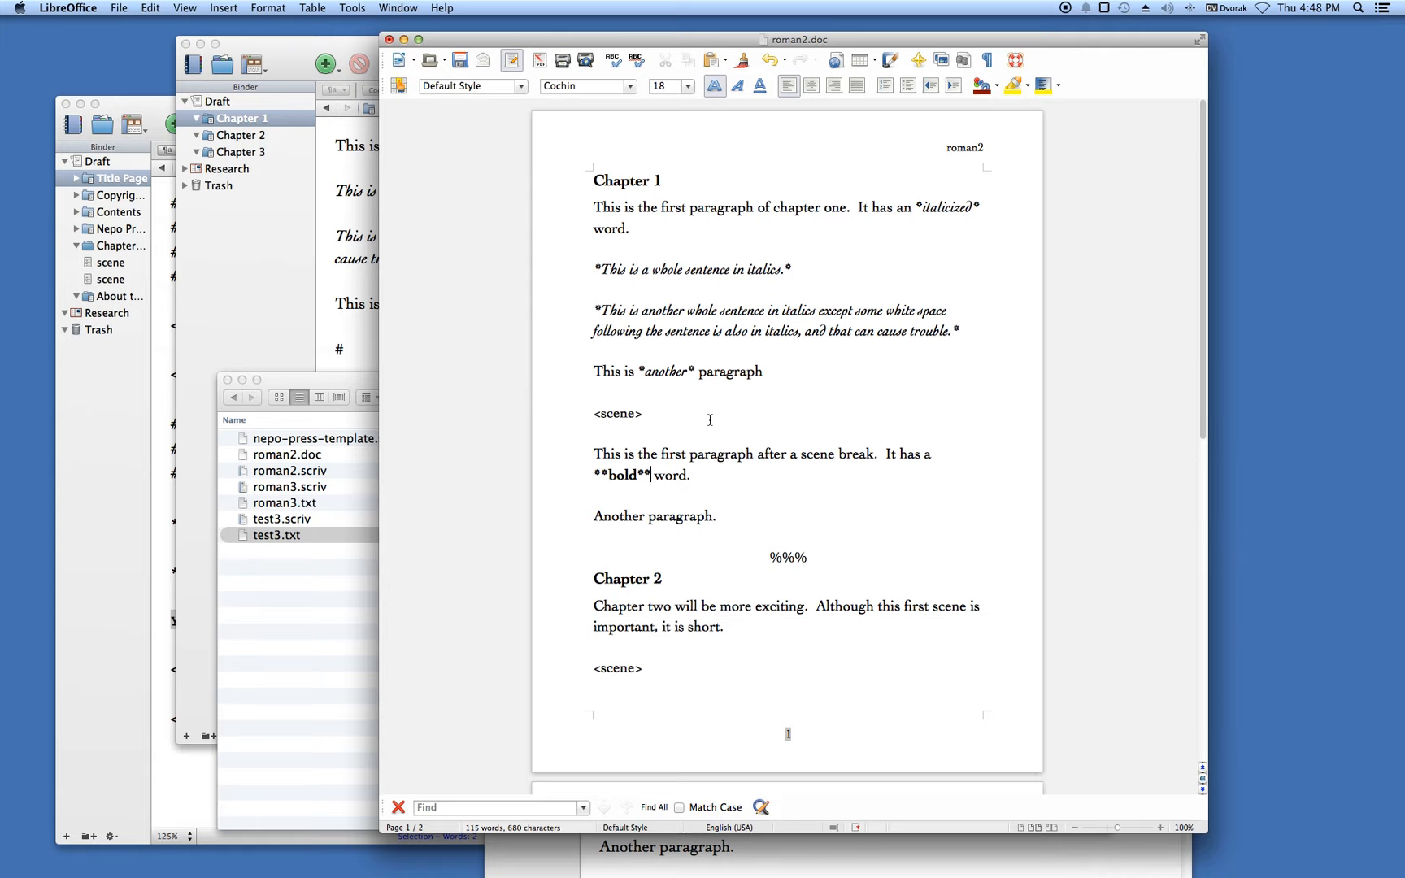
scroll(709, 417, down, 10)
scroll(726, 388, down, 1)
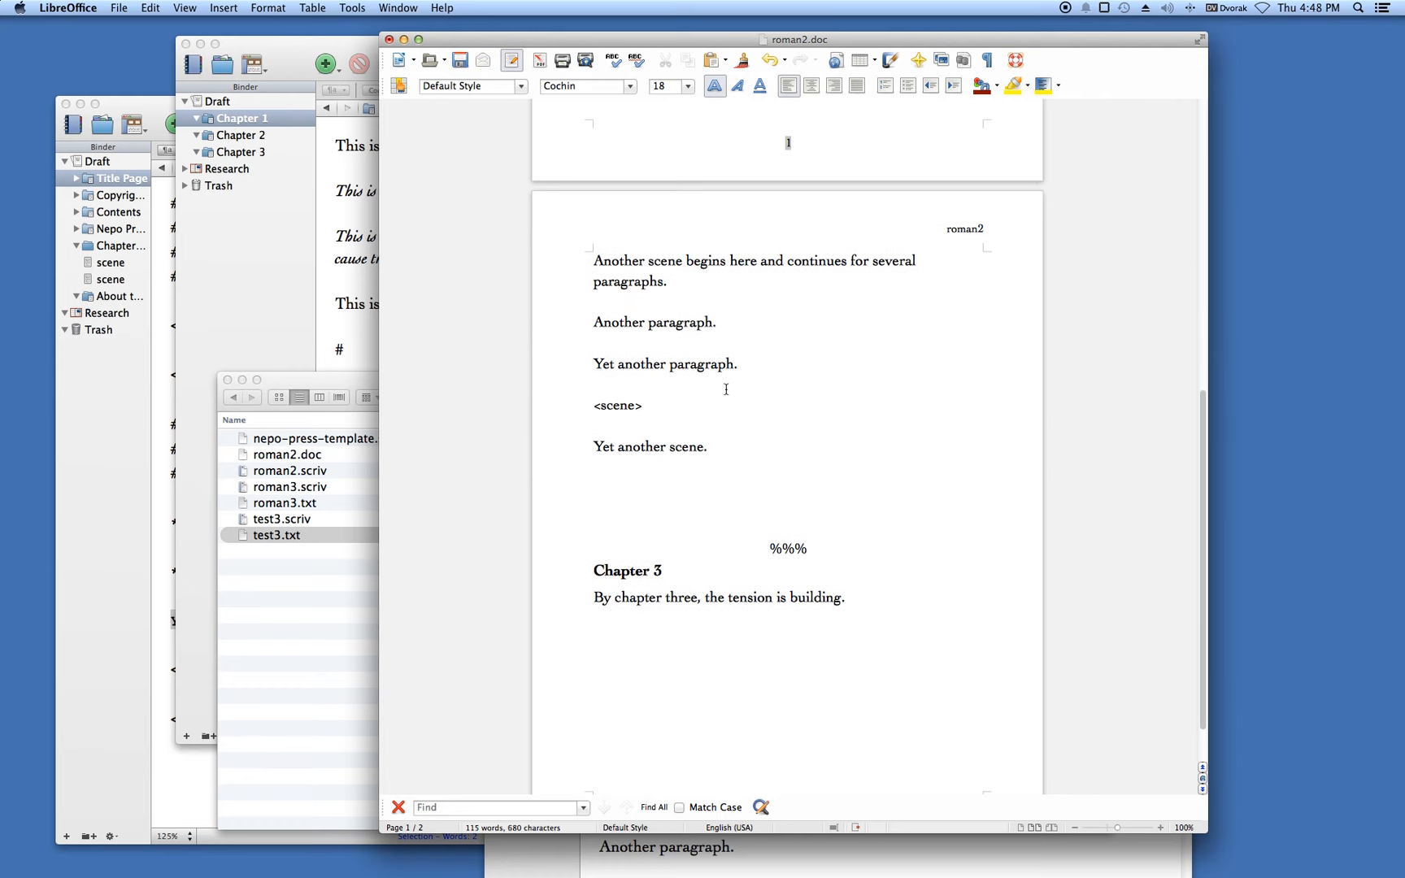
scroll(720, 400, down, 3)
scroll(718, 402, up, 15)
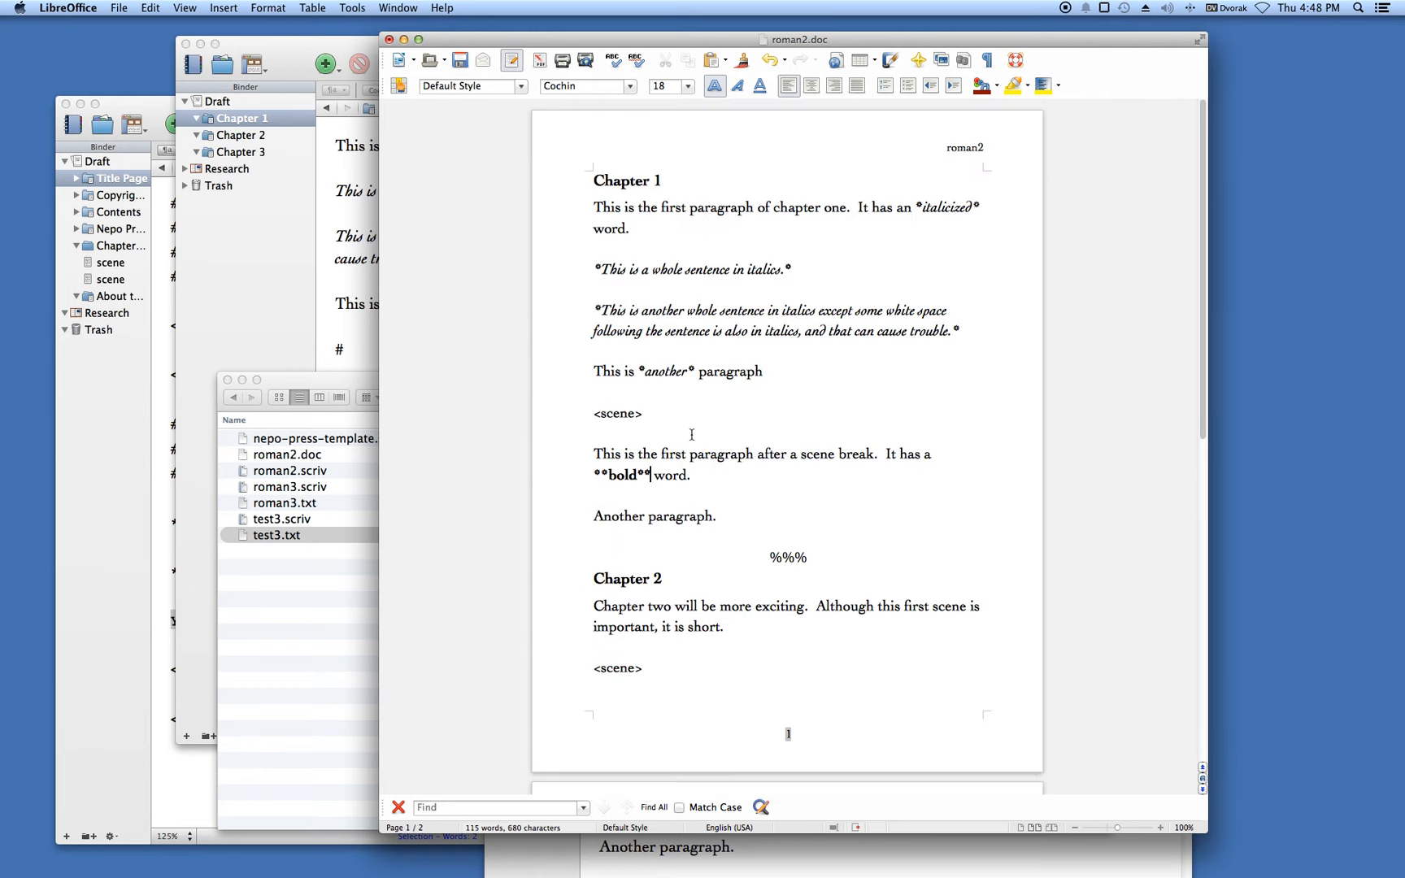
click(119, 8)
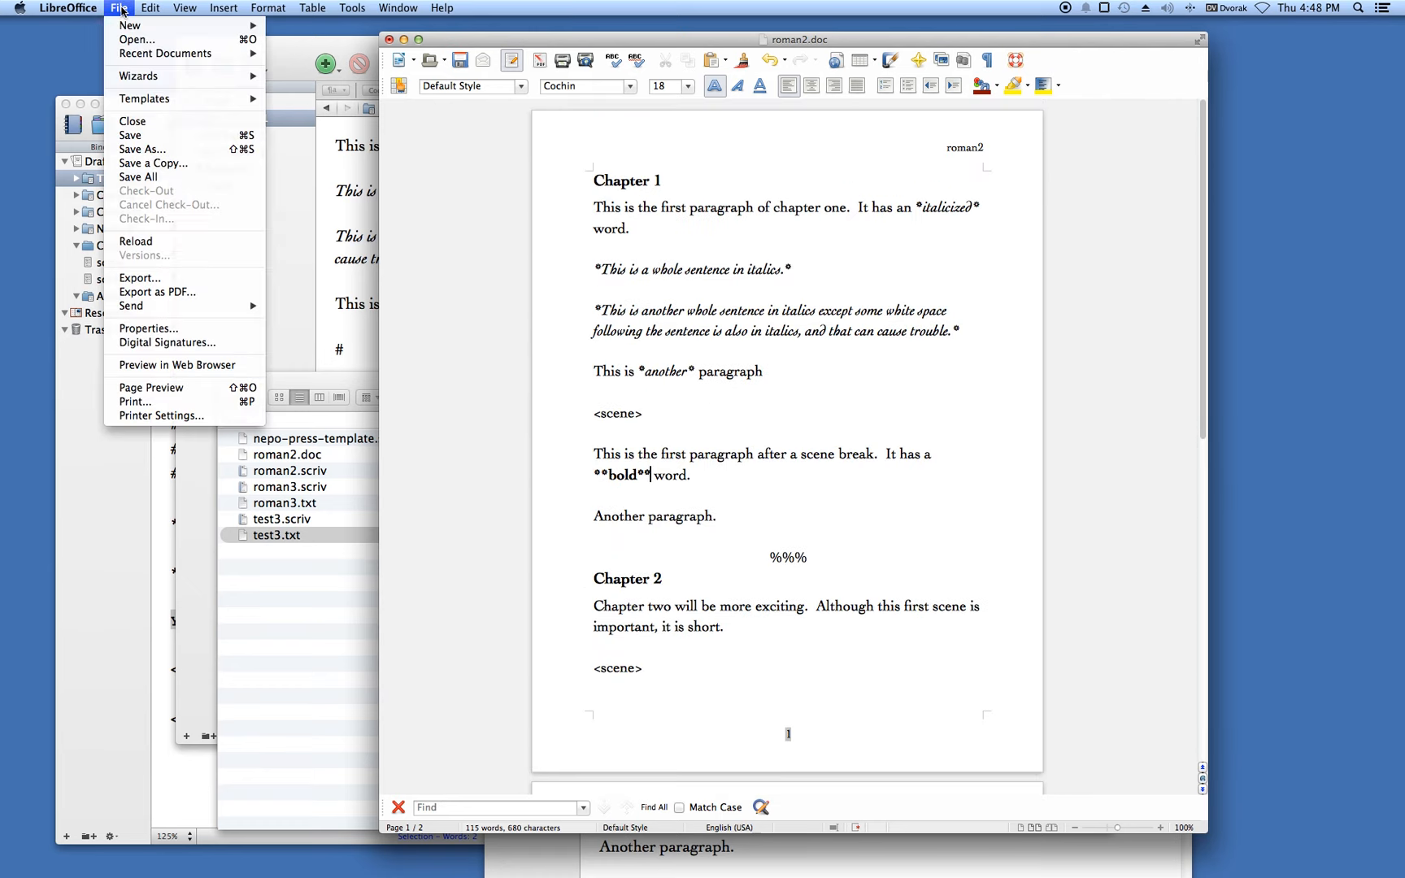
click(131, 135)
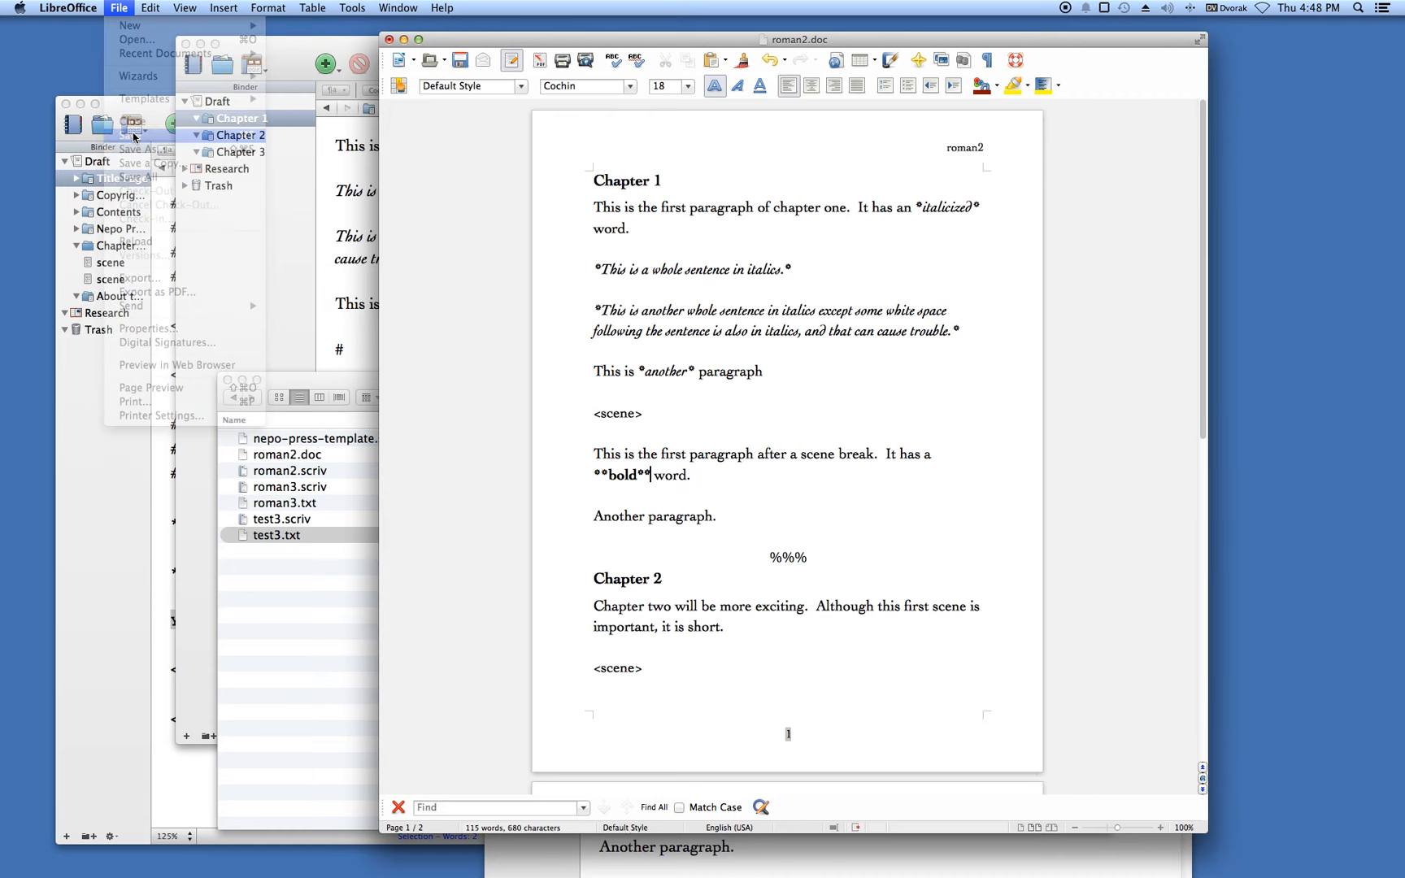
Switch to Scrivener, move the roman2 project window away from the test3 window, and bring roman2 to the front
click(292, 44)
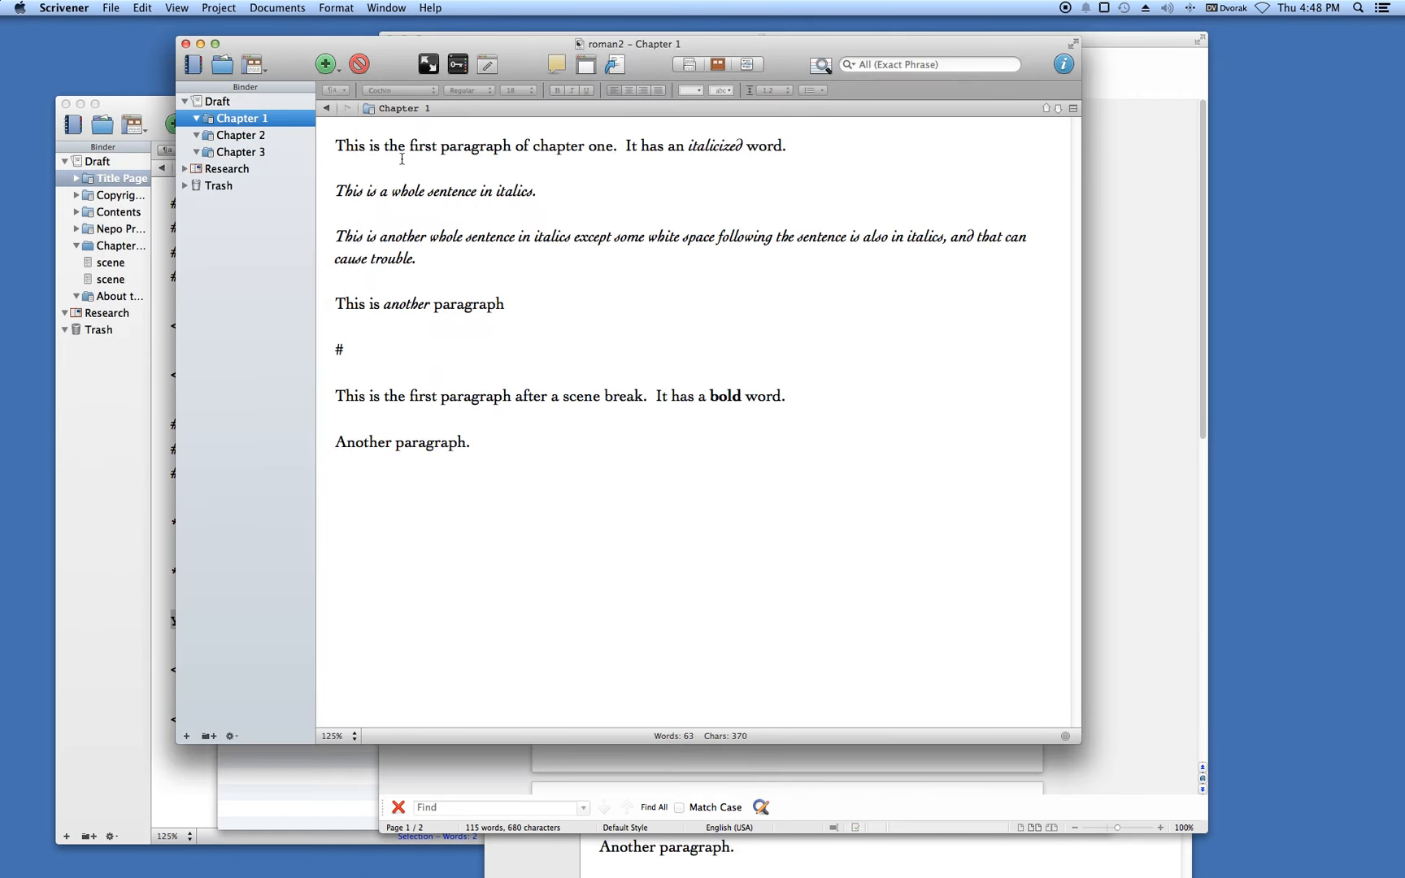
click(312, 47)
drag(312, 47, 479, 202)
click(286, 104)
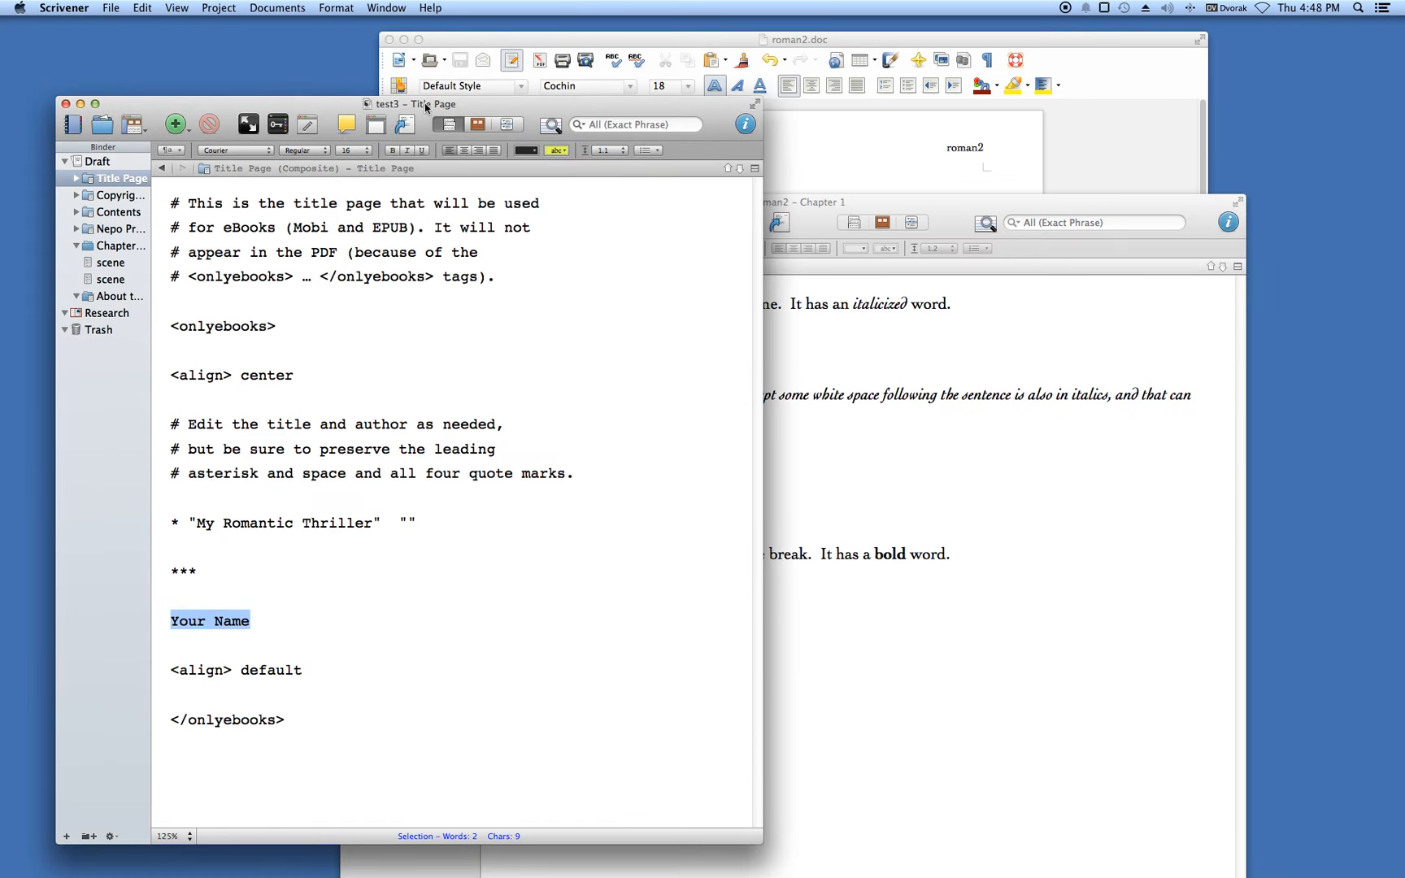
click(846, 200)
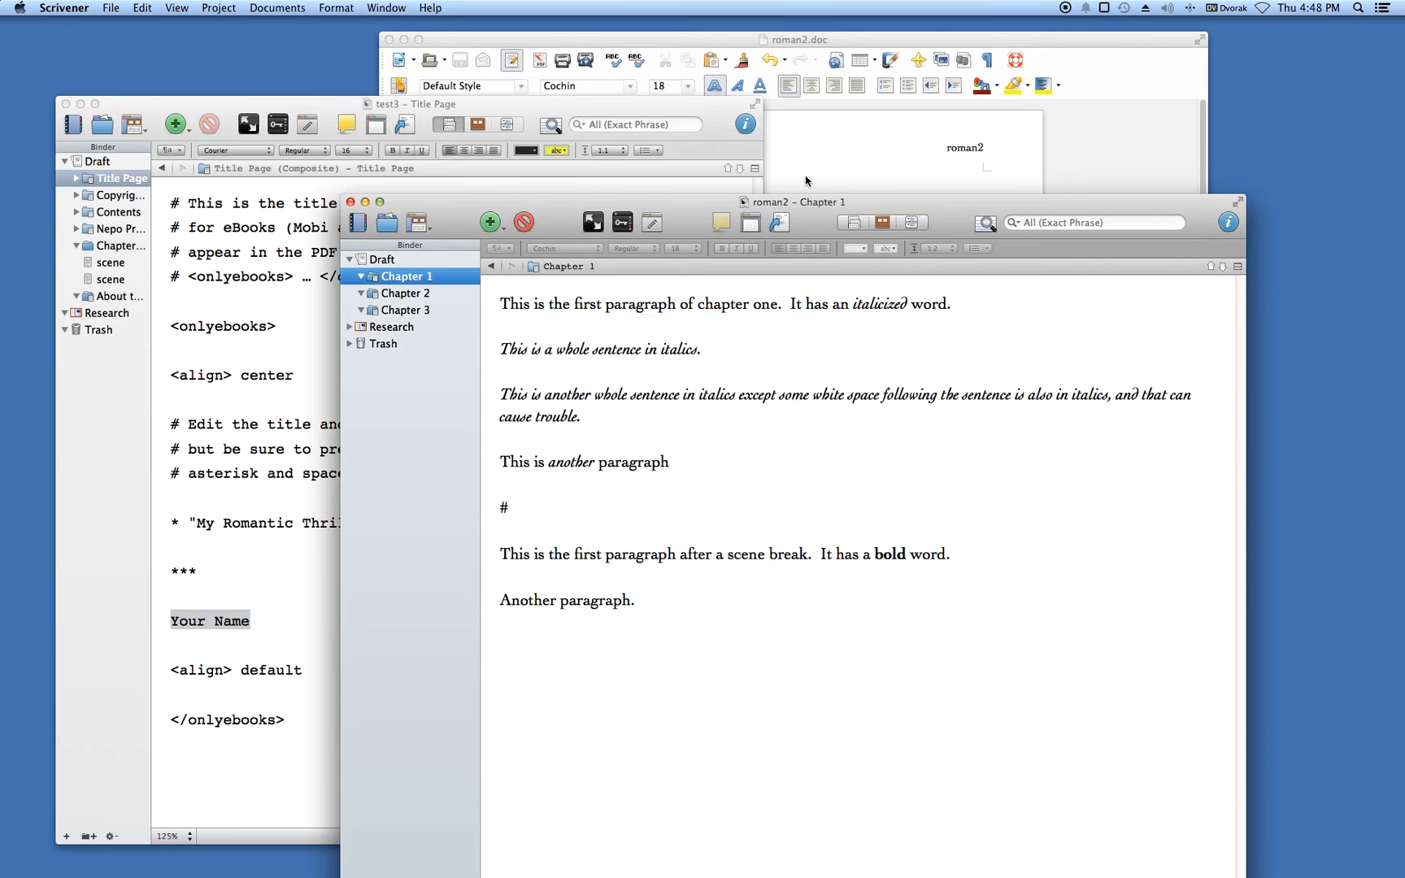
Try to create a new project named roman3 from the Fiction category's Nepo Press Template, replacing the existing roman3.scriv
click(111, 10)
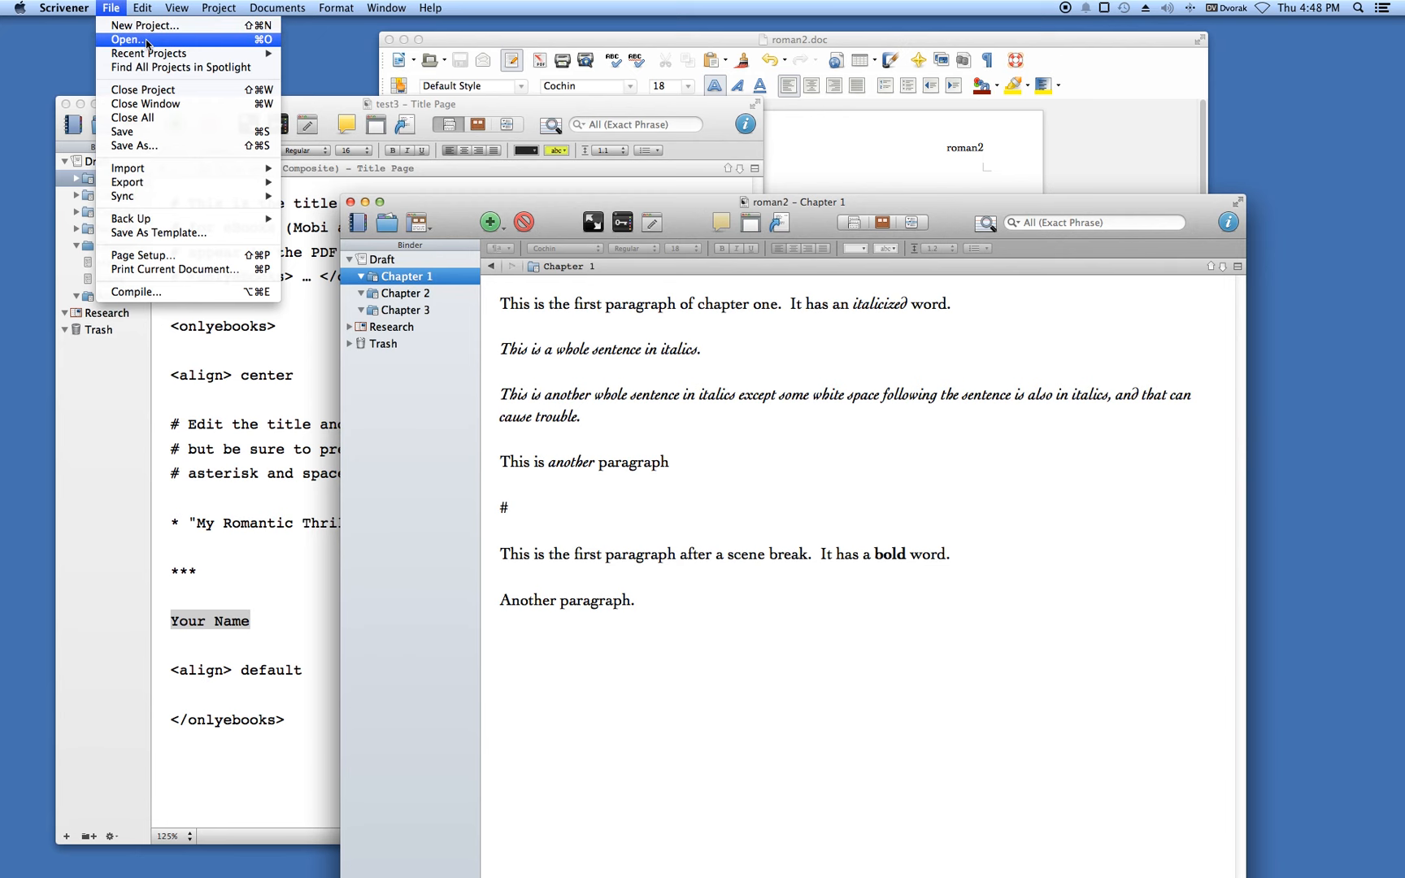
click(138, 25)
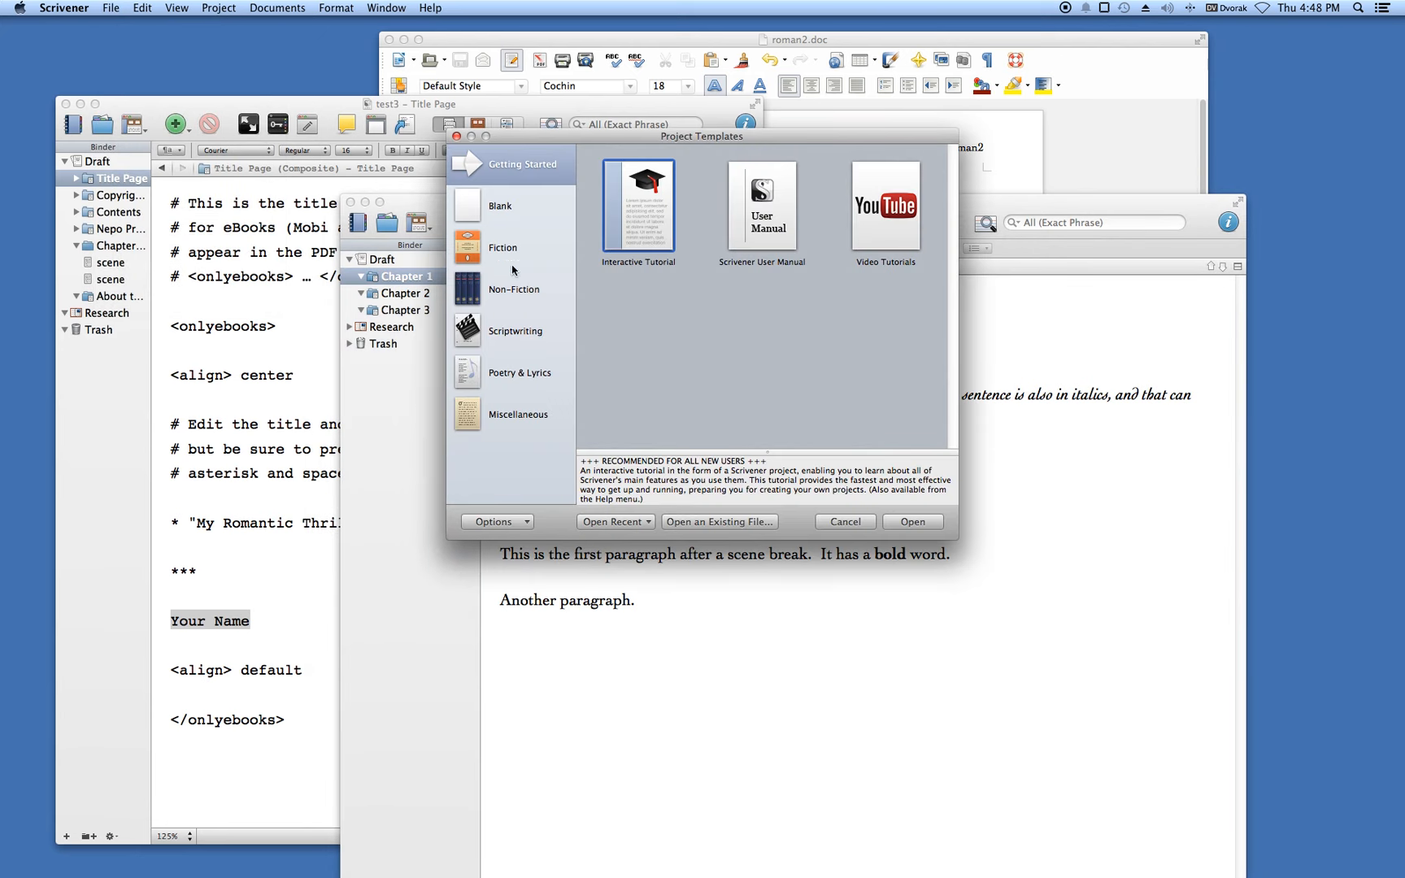
click(502, 252)
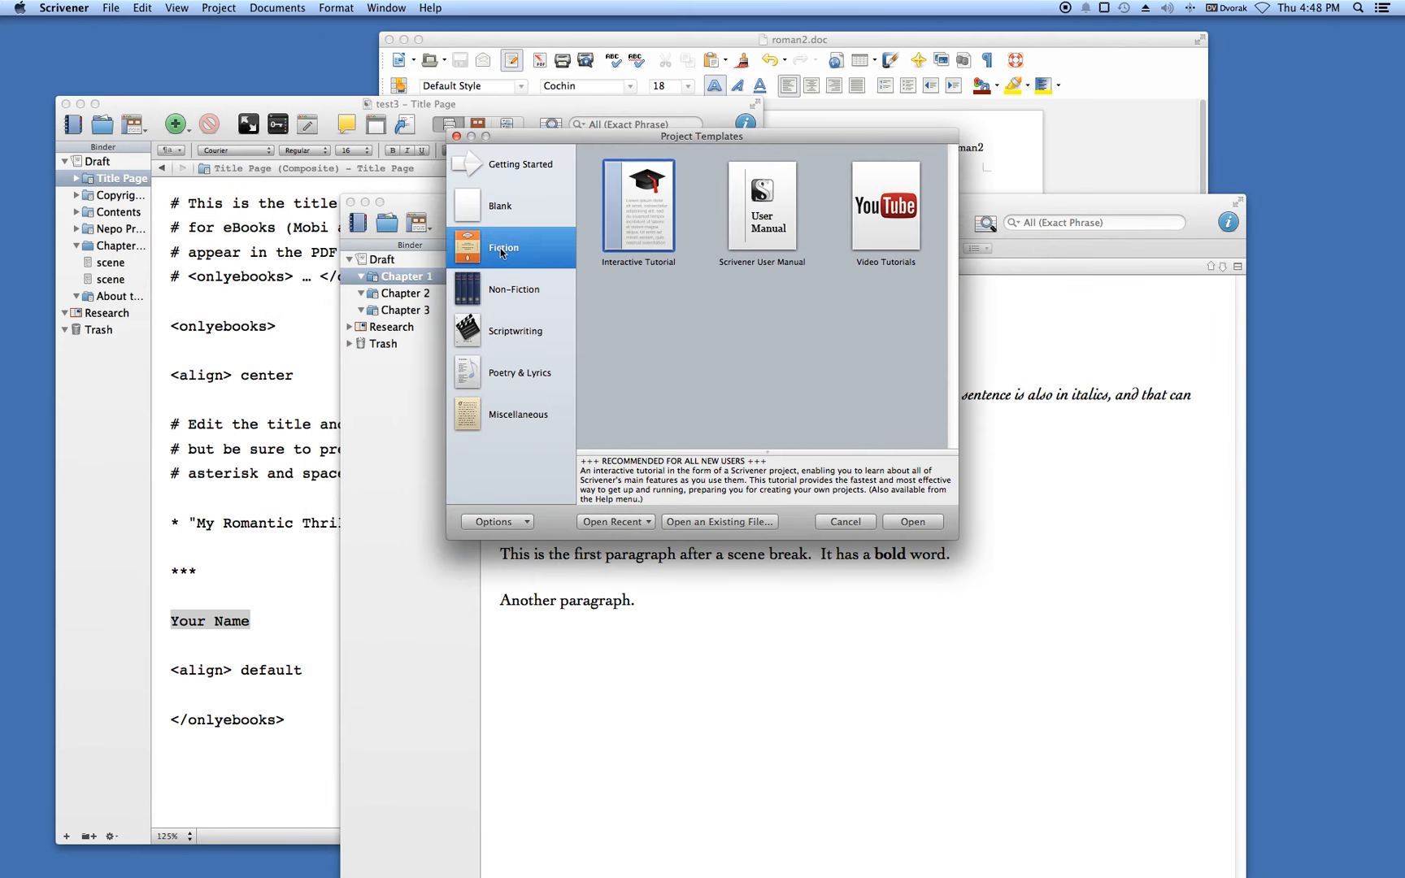
click(648, 205)
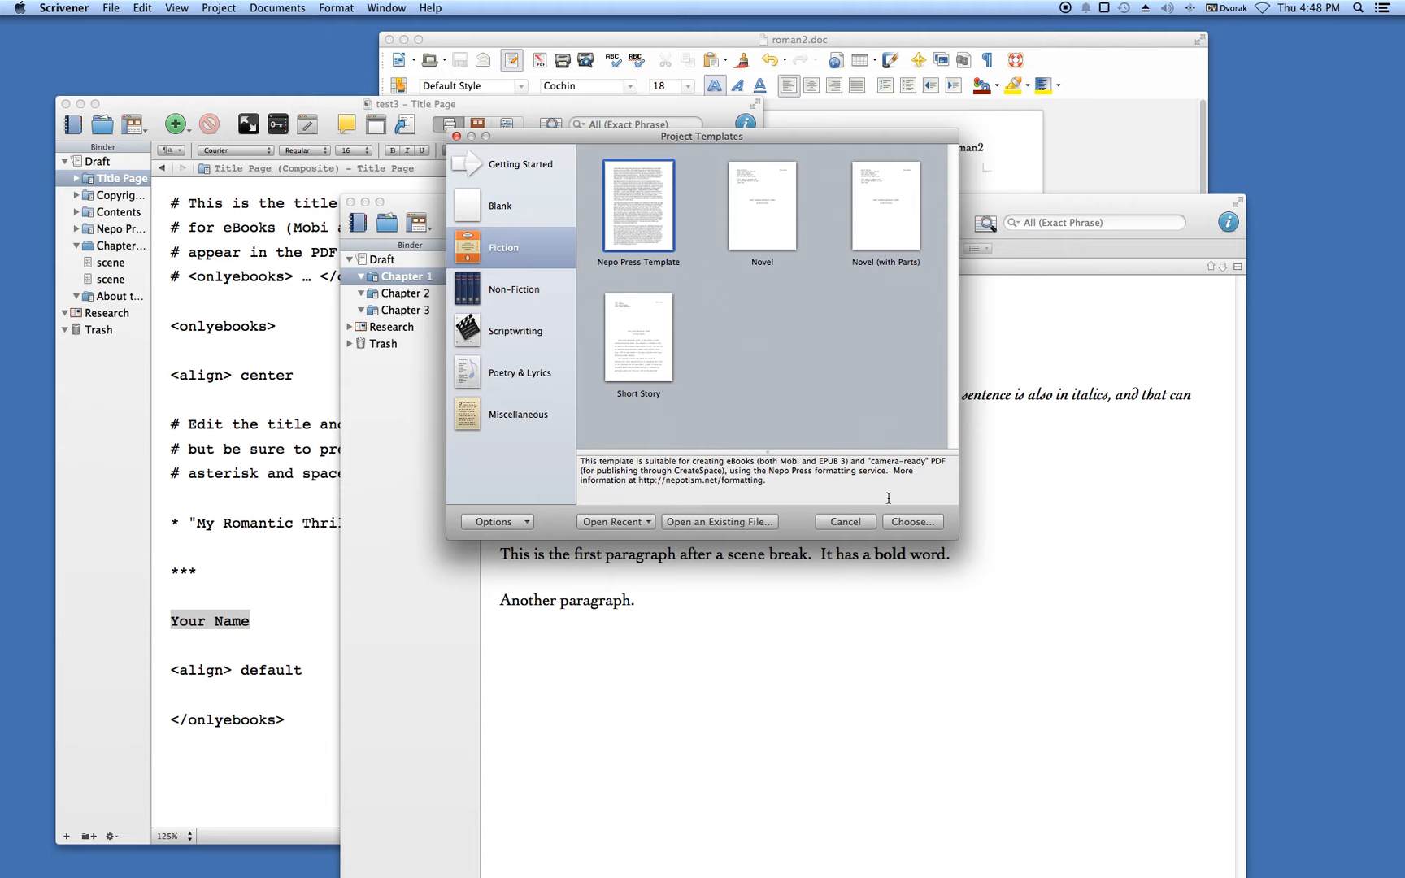
click(914, 521)
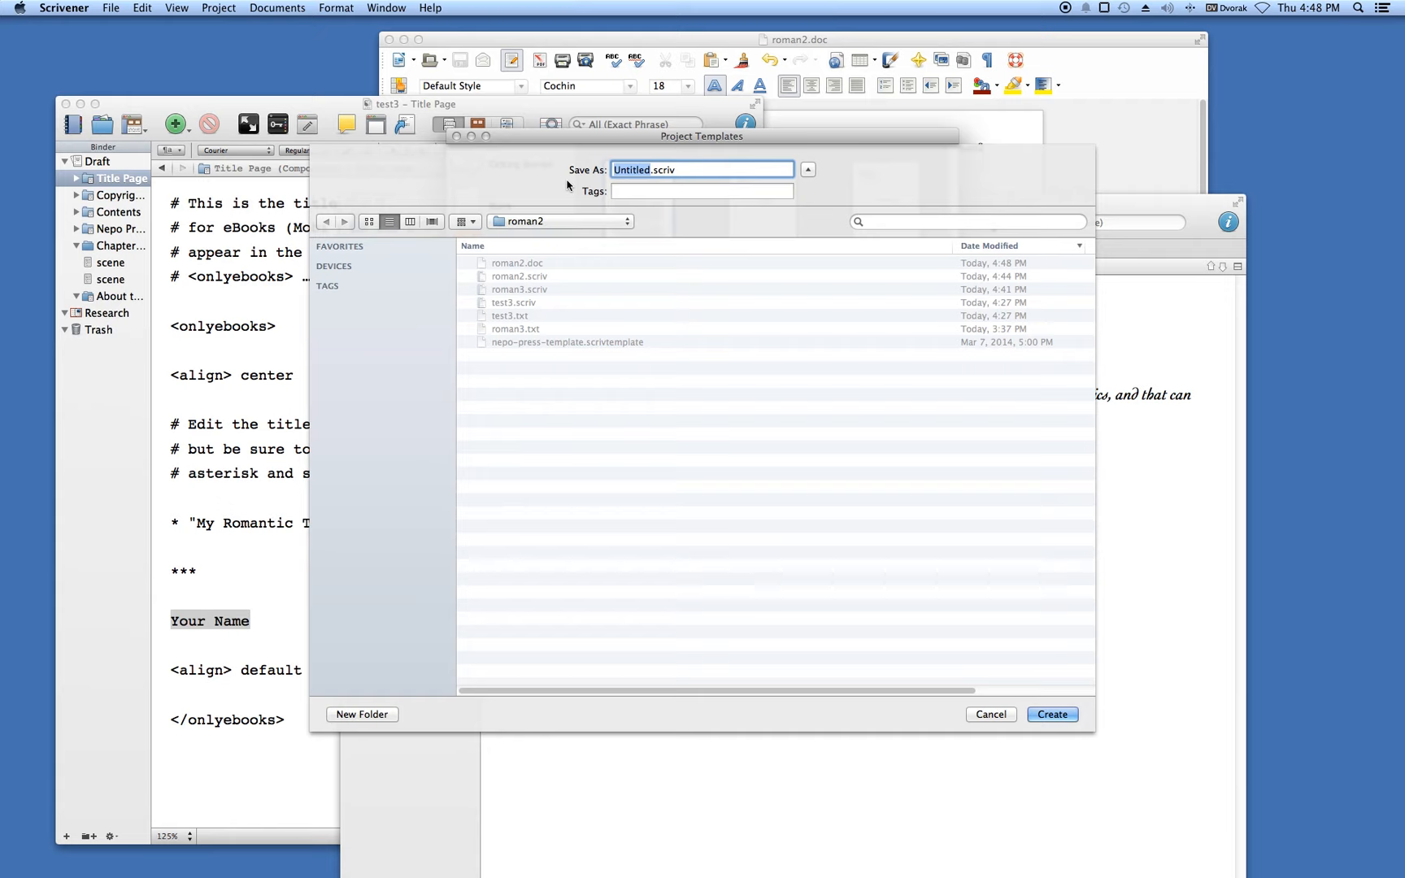
text(roman3)
click(1051, 715)
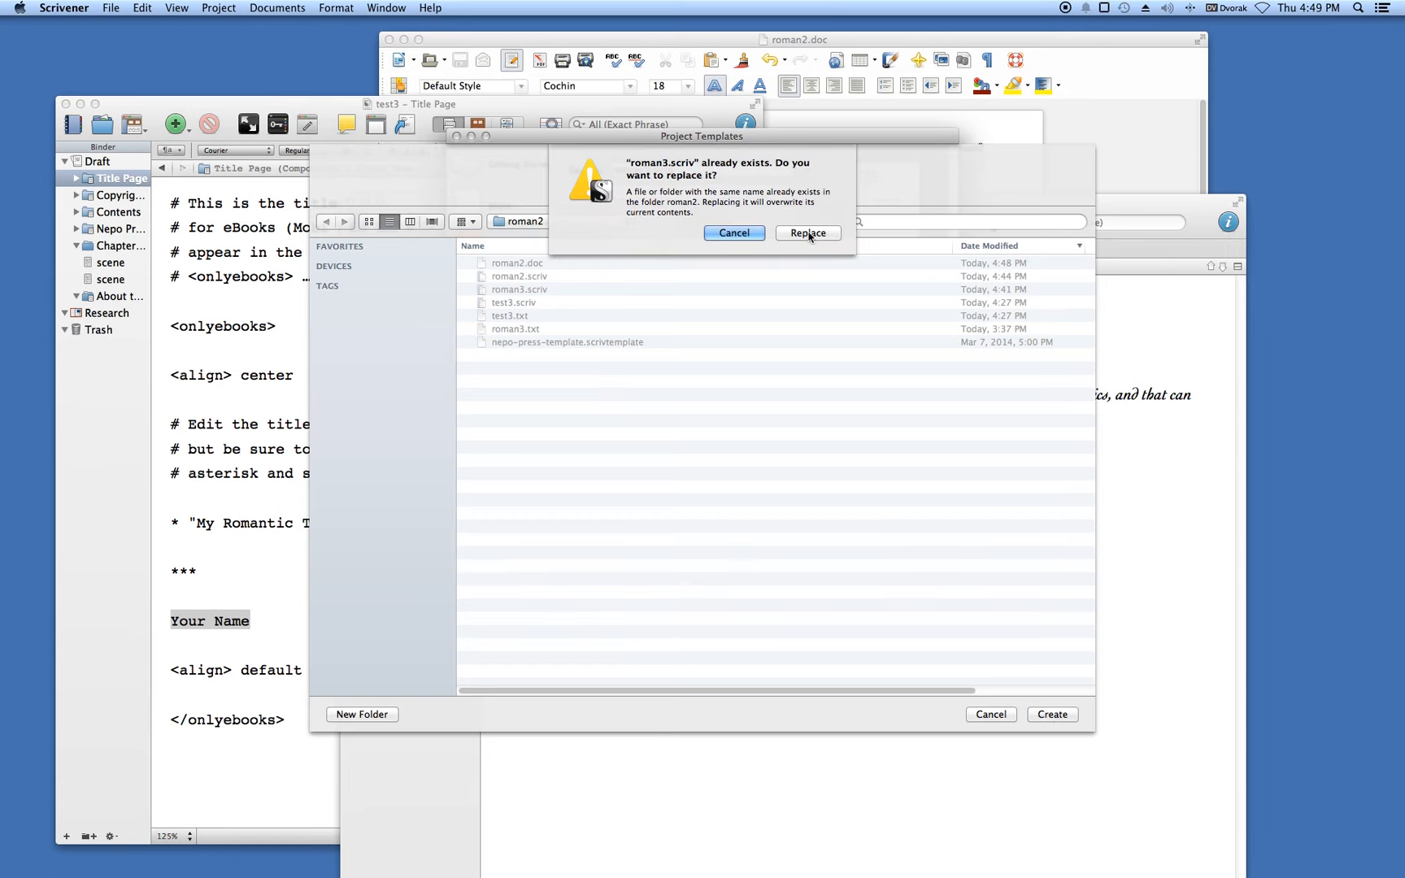
click(807, 234)
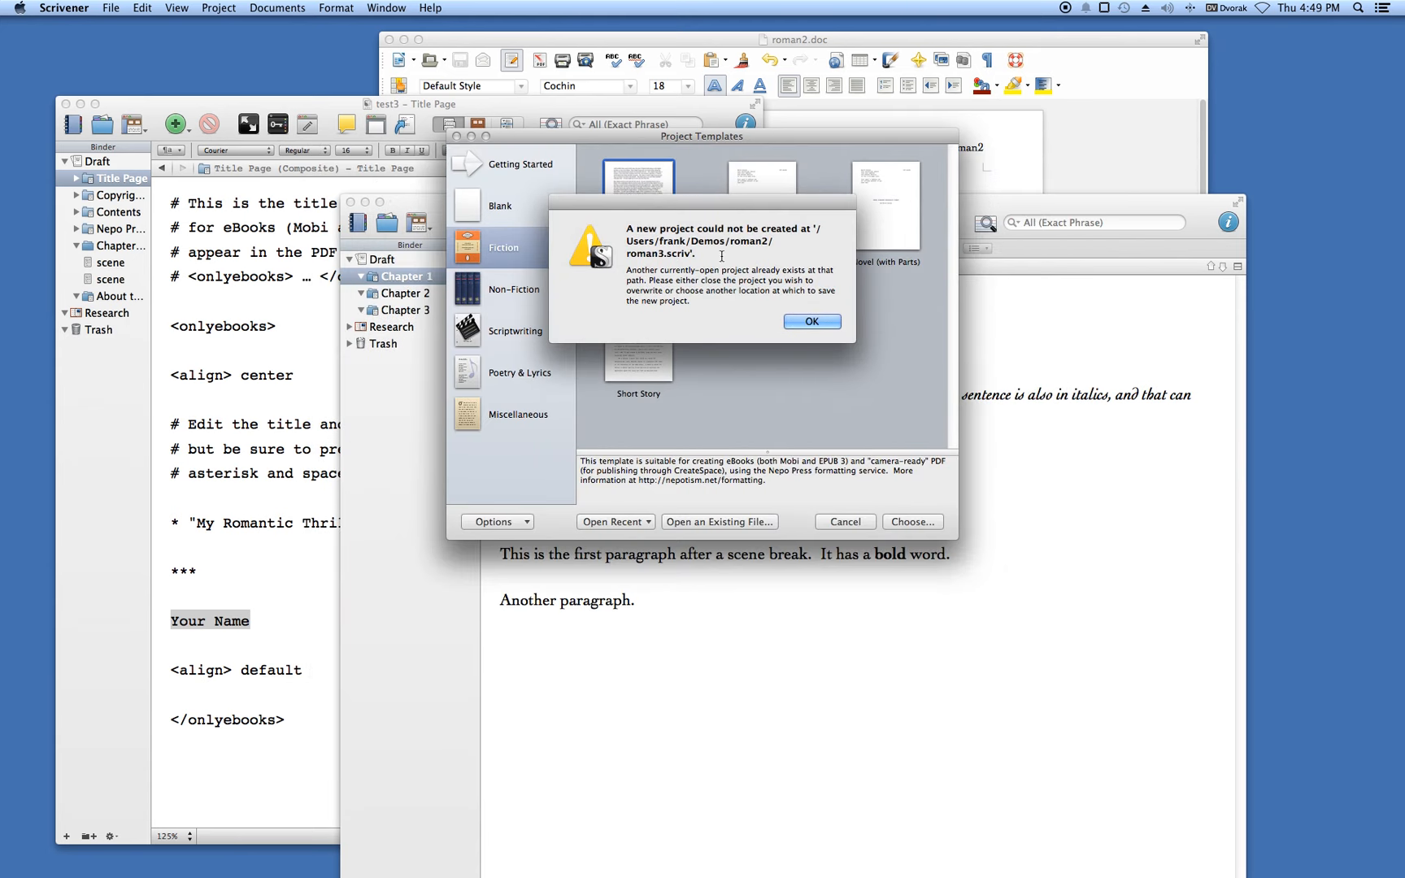
click(803, 324)
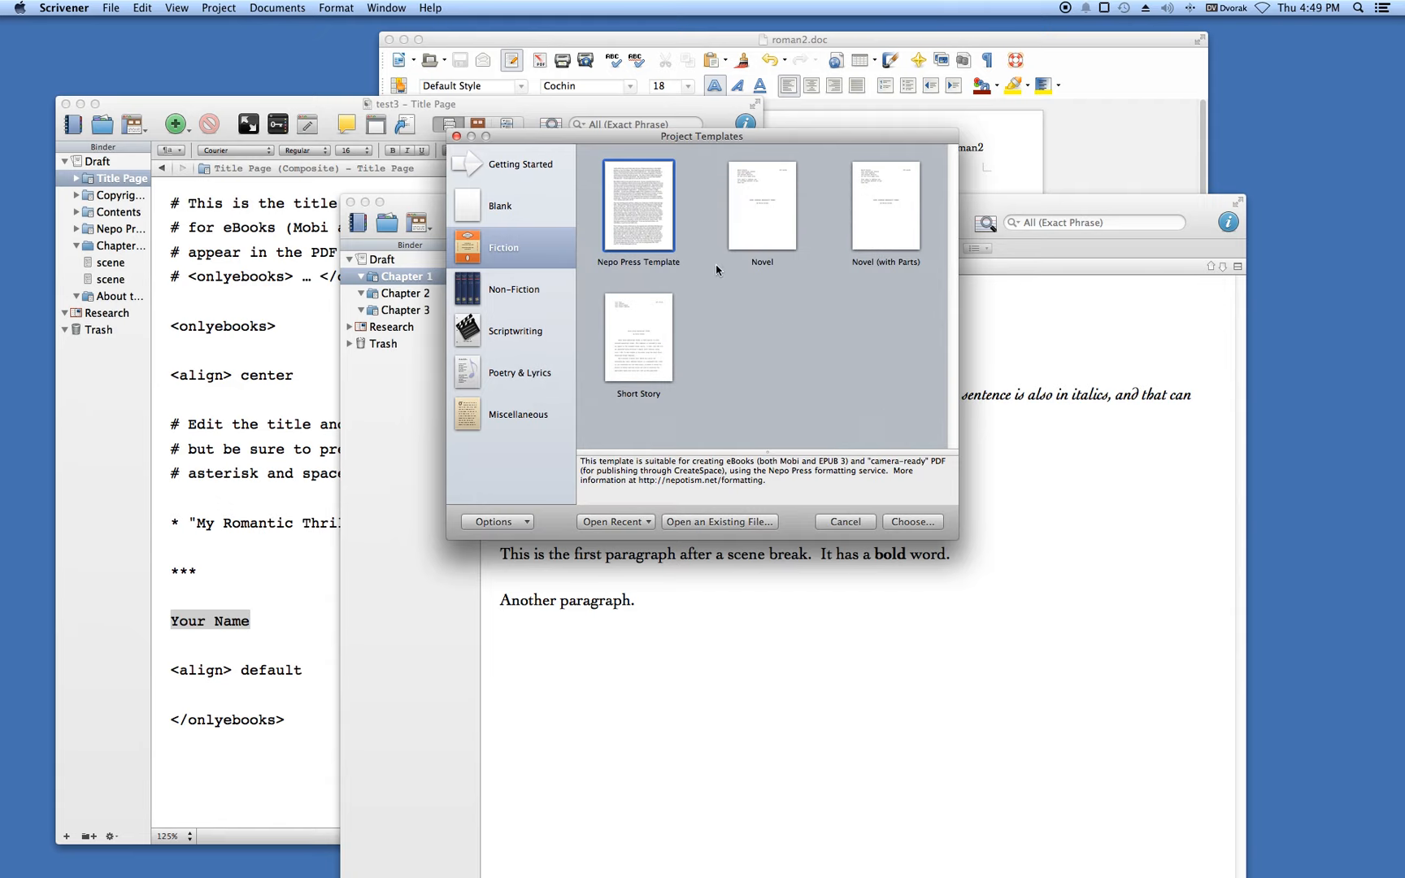
Find the open roman3 project among the Scrivener windows and close it
key(super+grave)
key(super+grave)
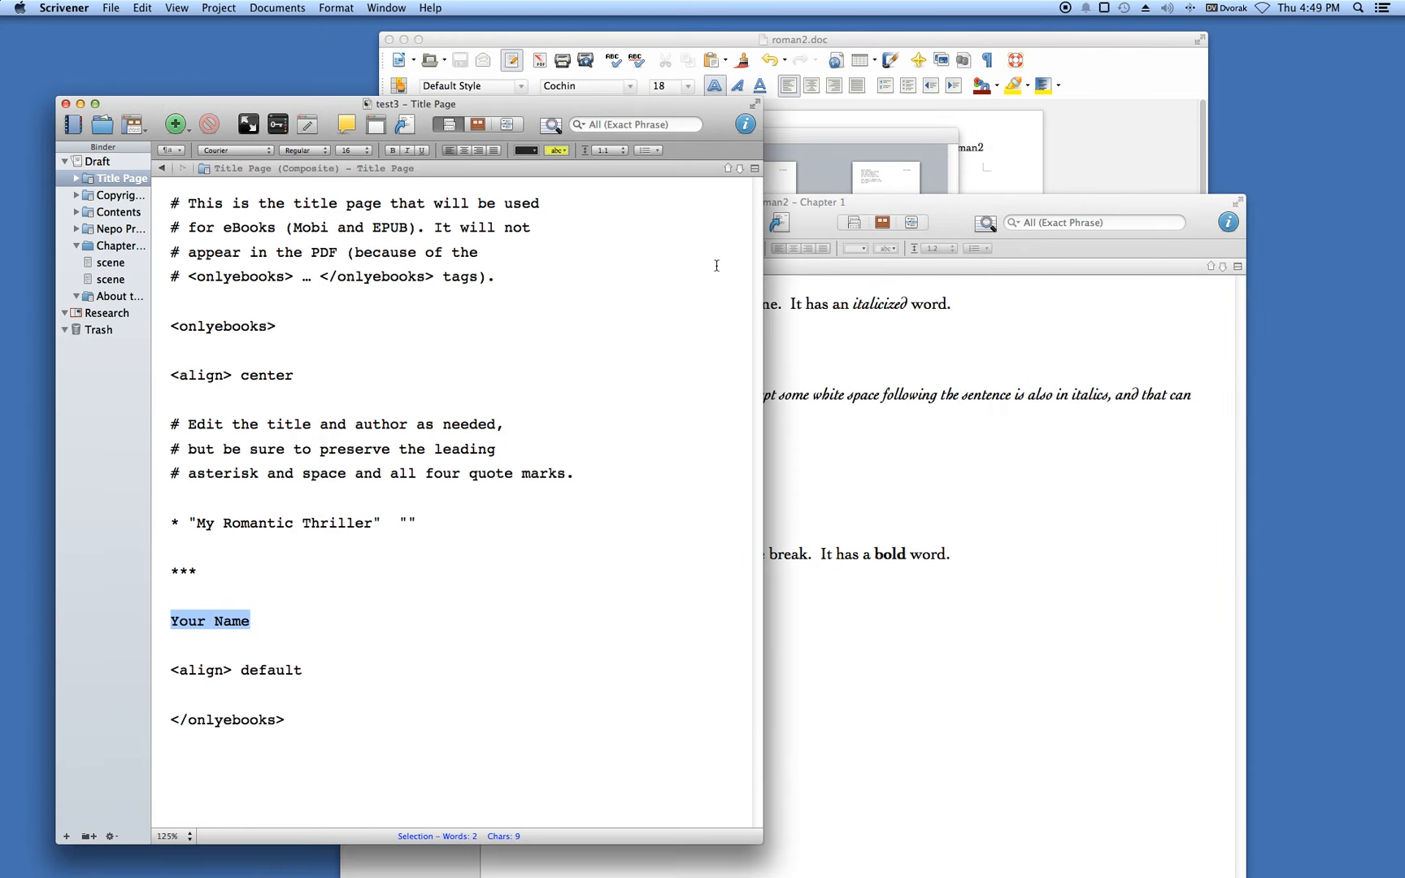
key(super+grave)
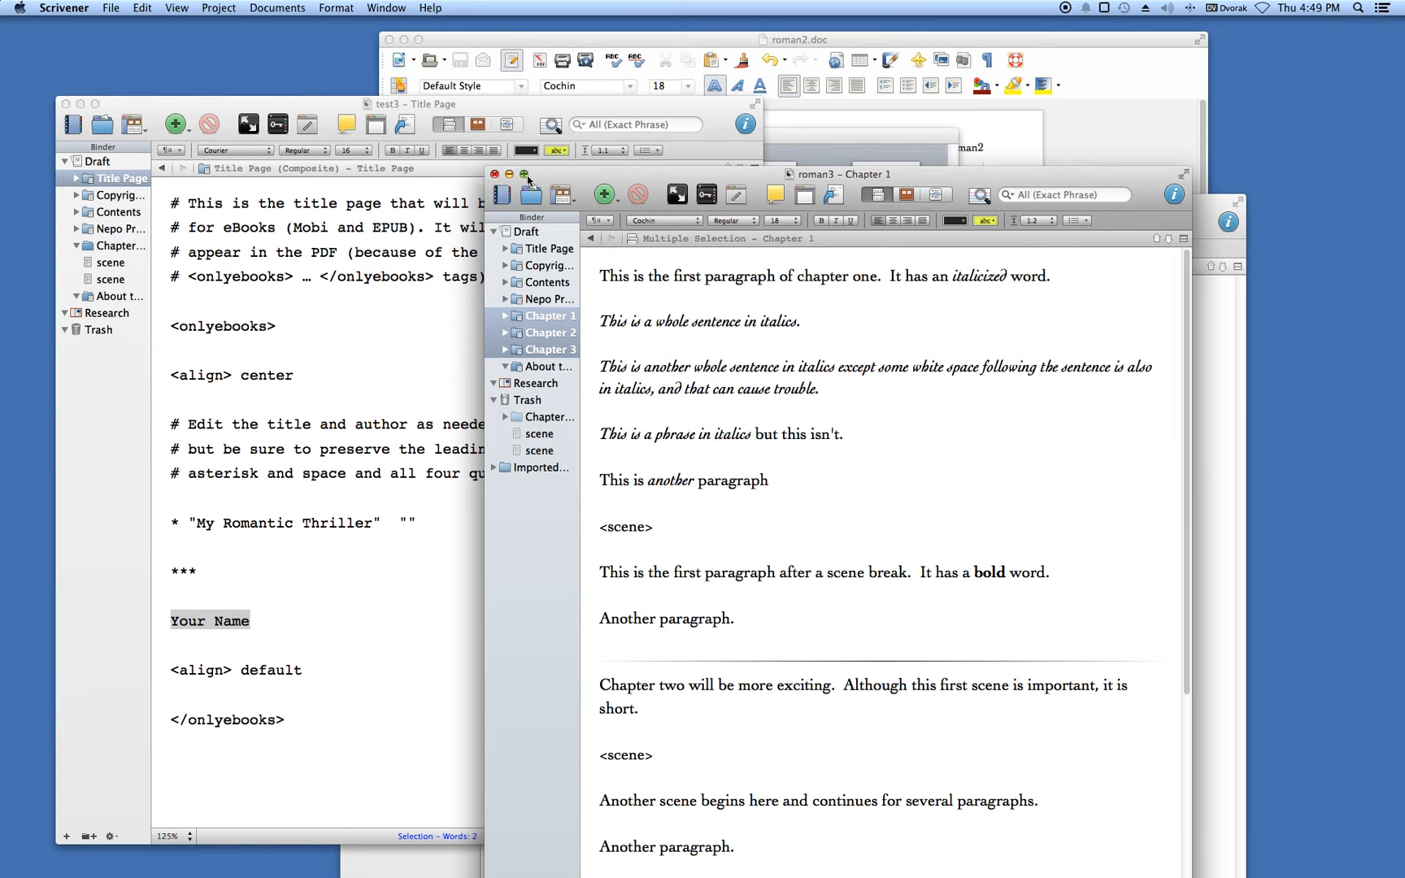
click(495, 174)
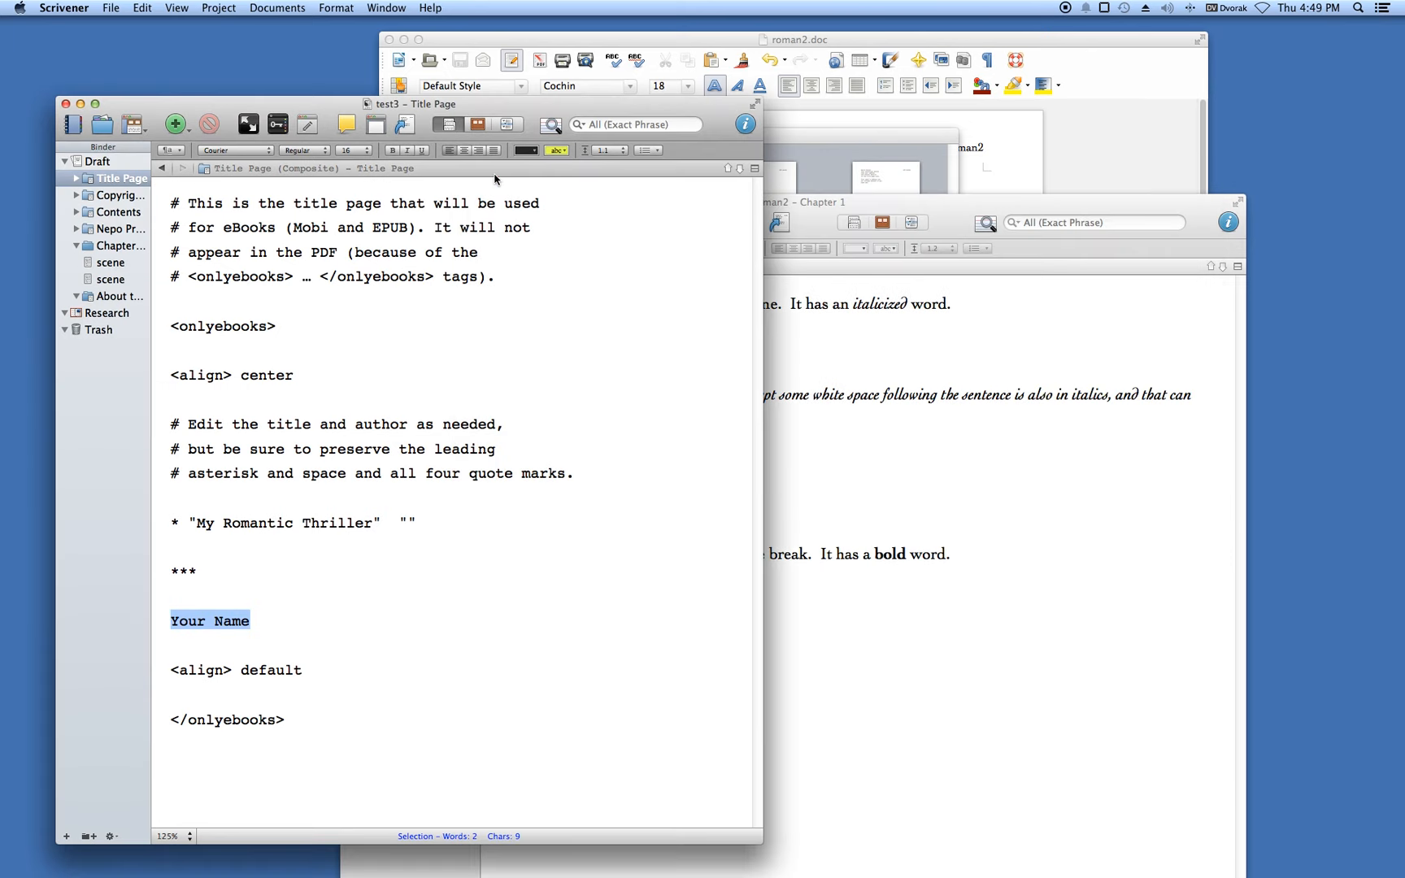
Create a project from the Nepo Press Template named roman3 in the roman2 folder, replacing the existing roman3.scriv
click(797, 43)
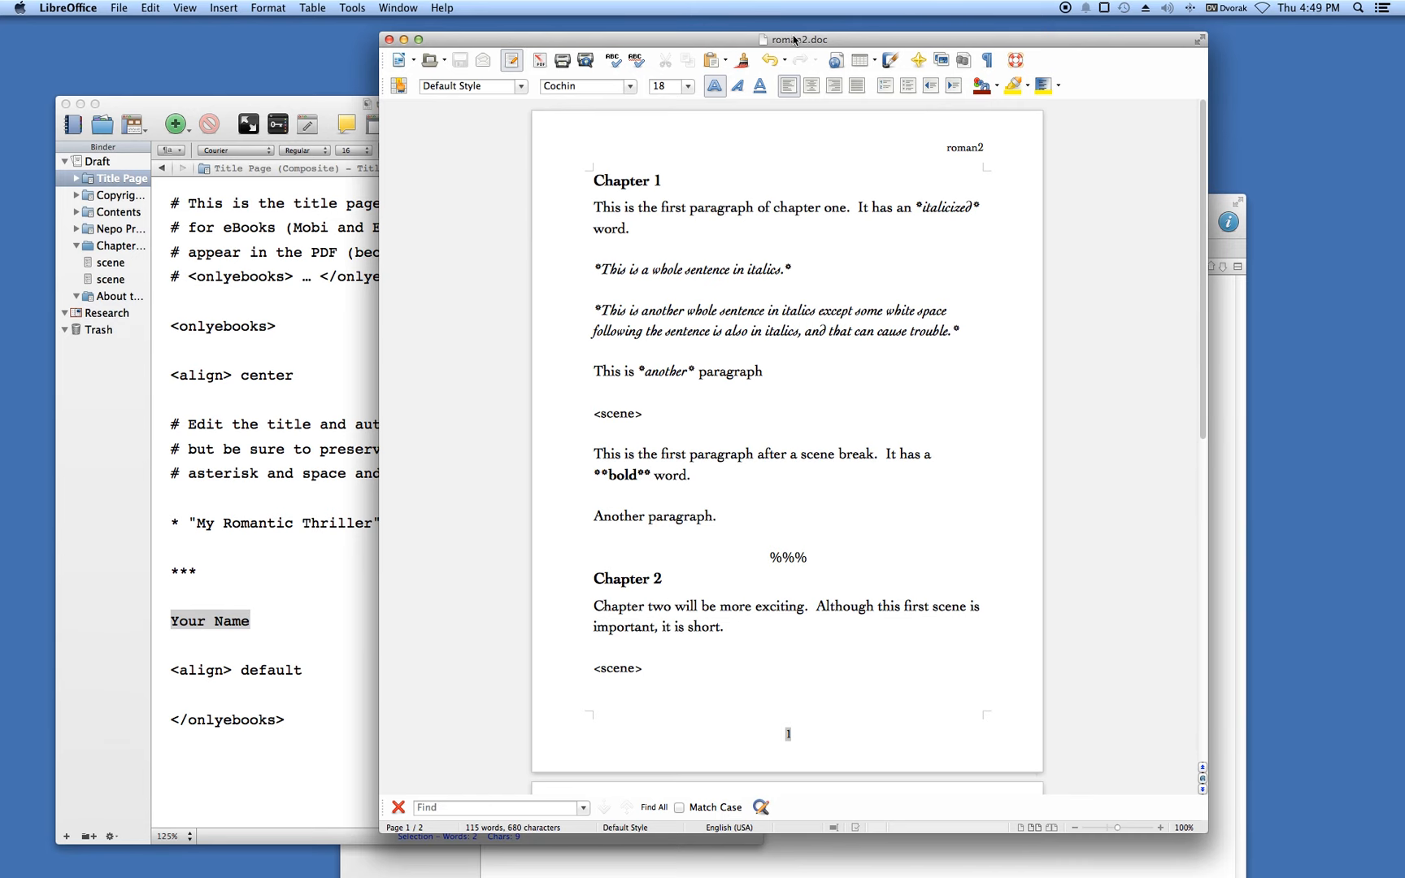
key(super+Tab)
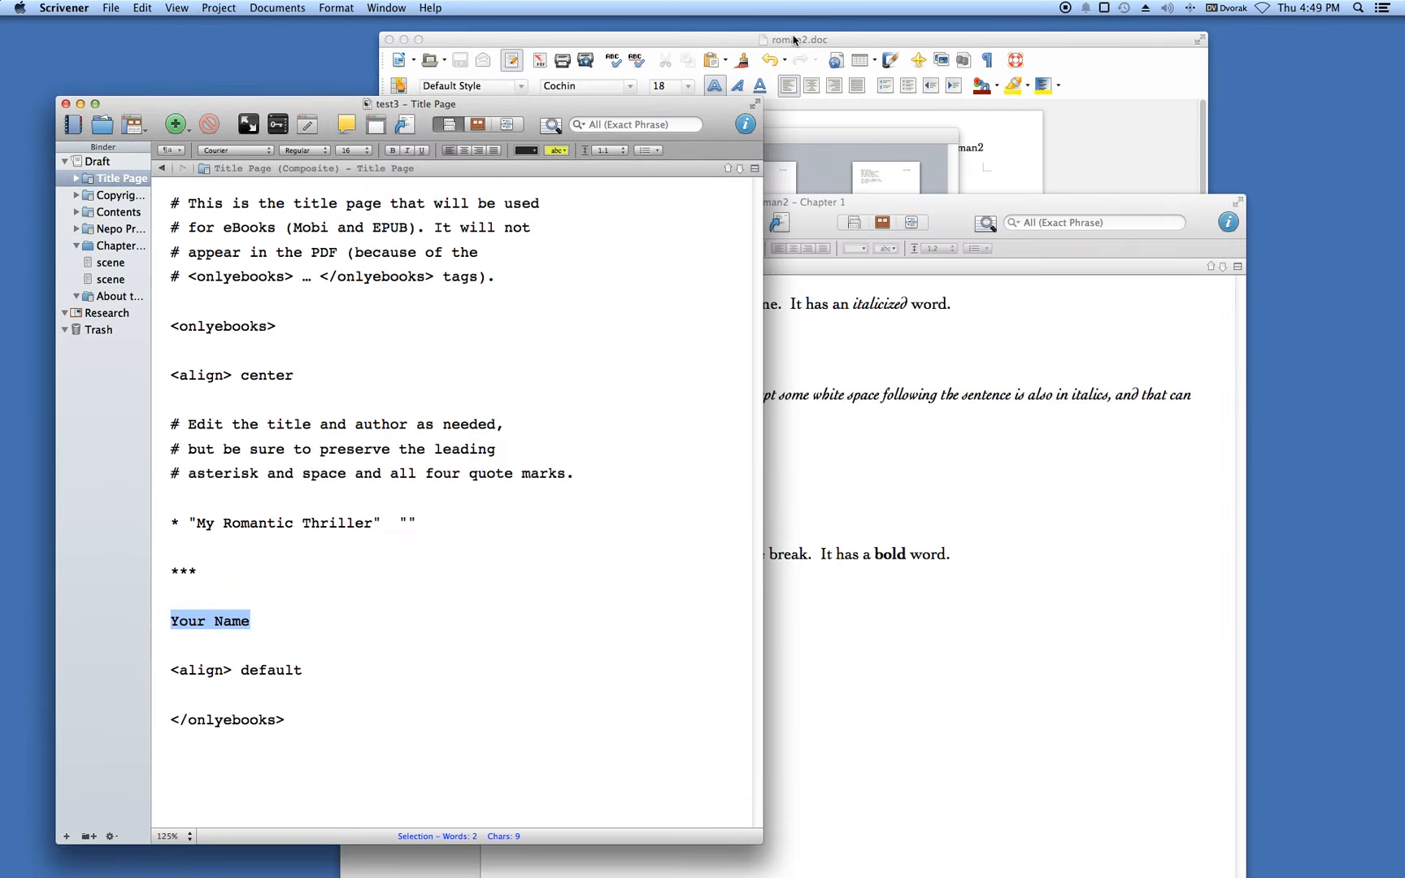
key(super+grave)
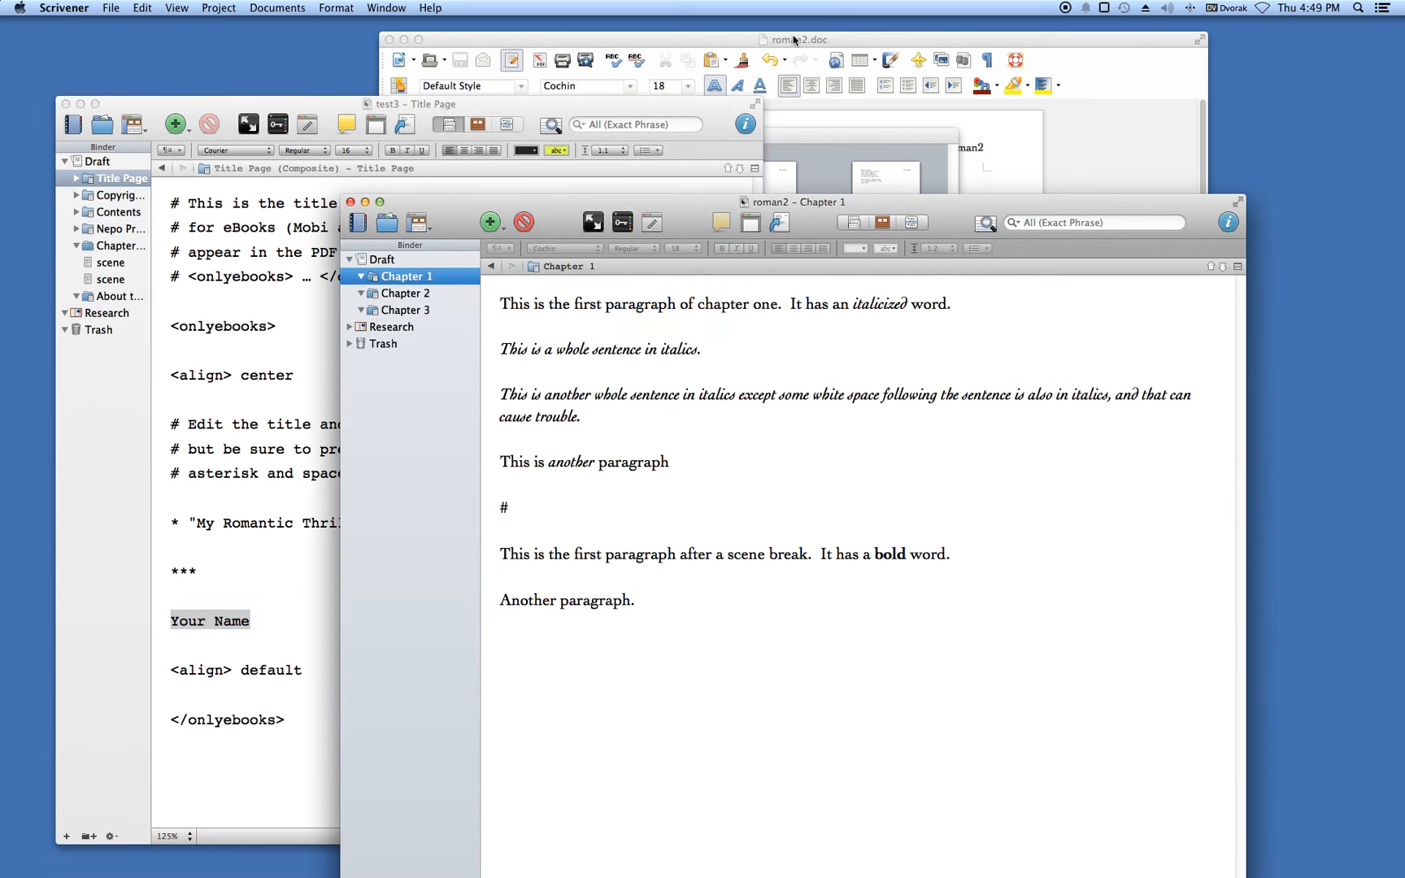
key(super+shift+n)
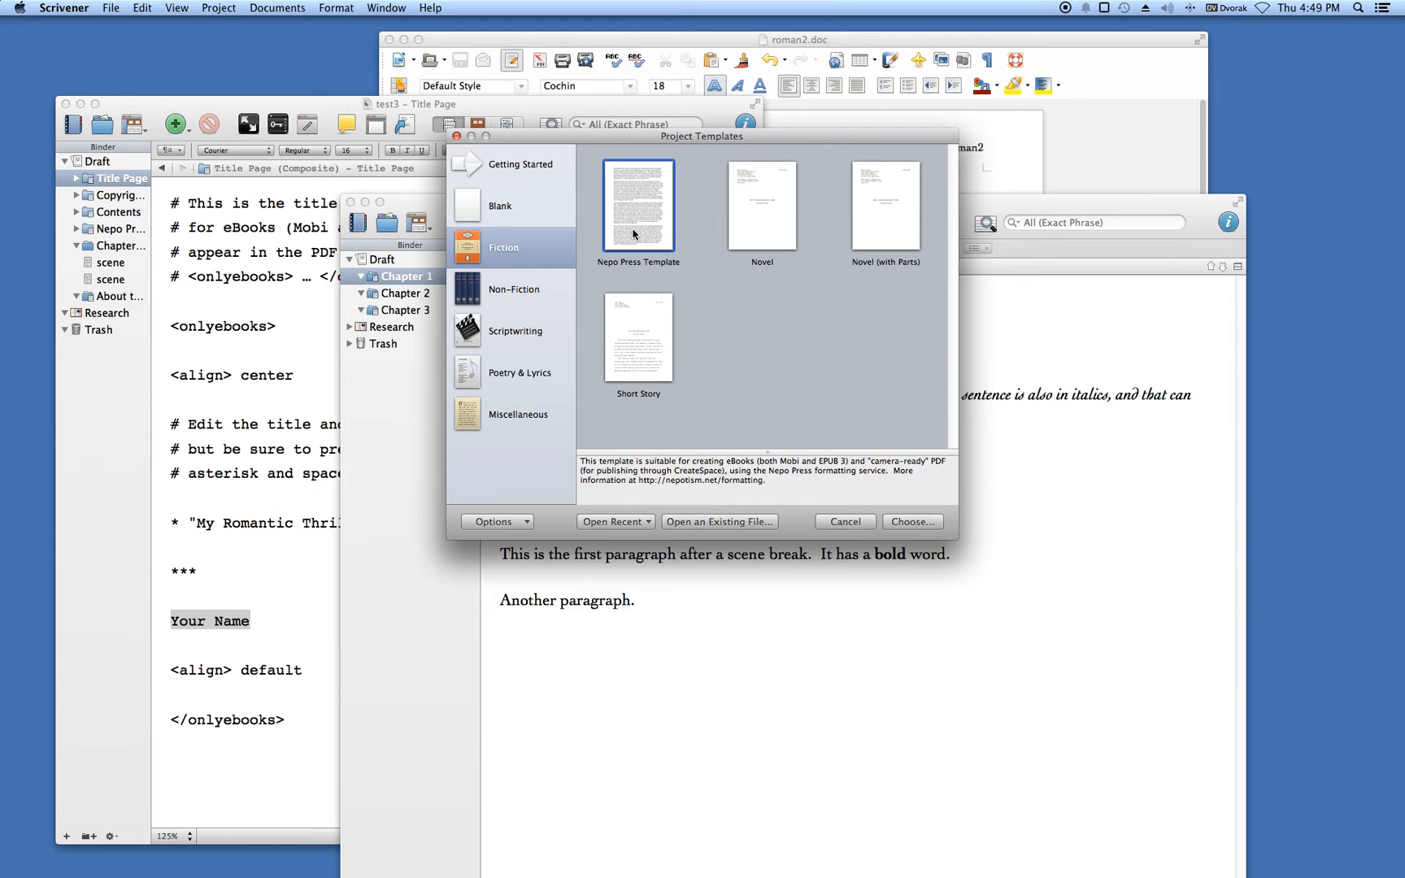
click(912, 521)
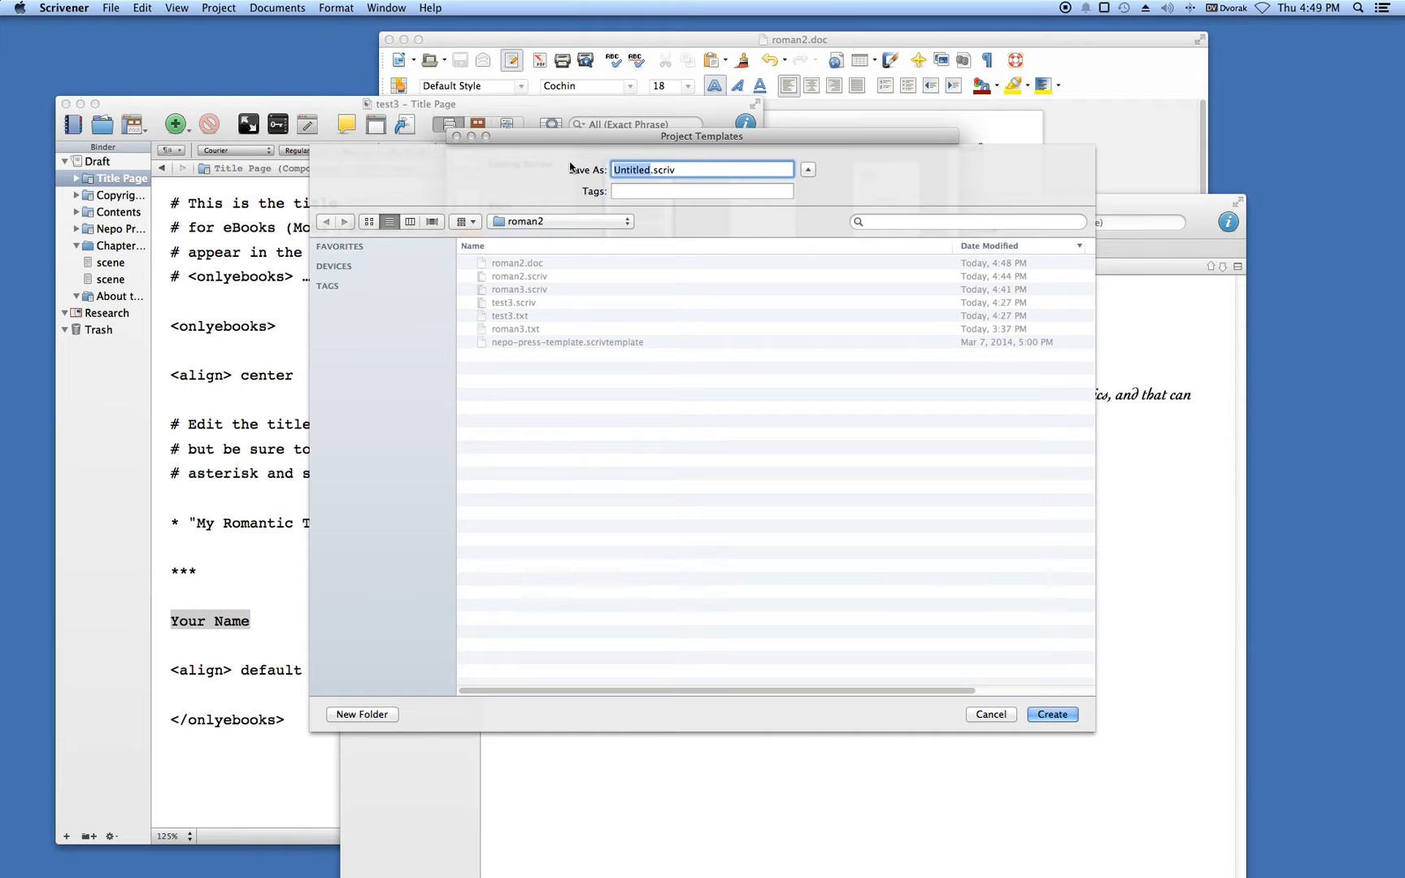
text(roman3)
click(1050, 715)
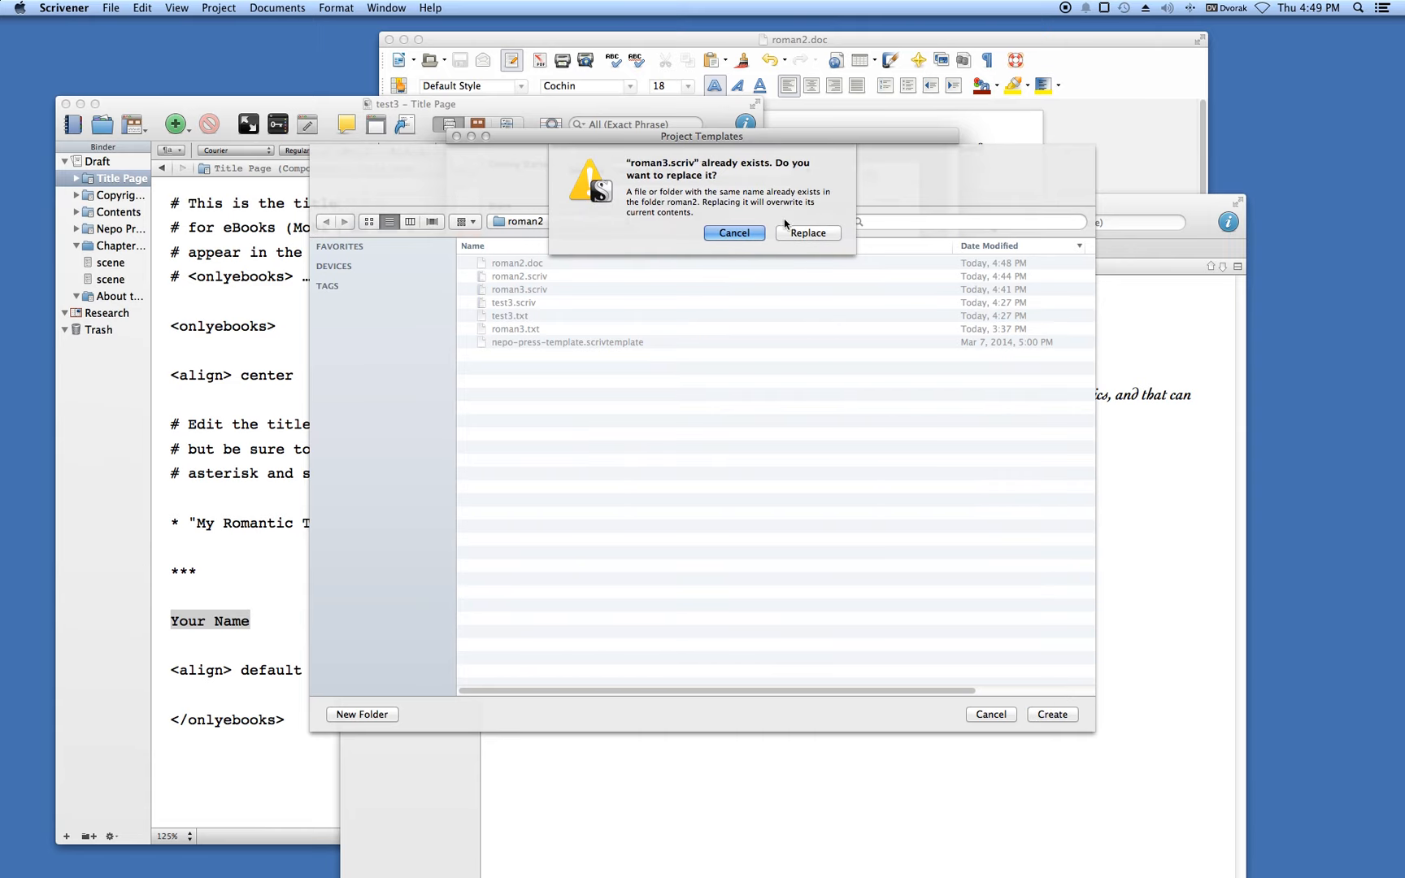
click(793, 233)
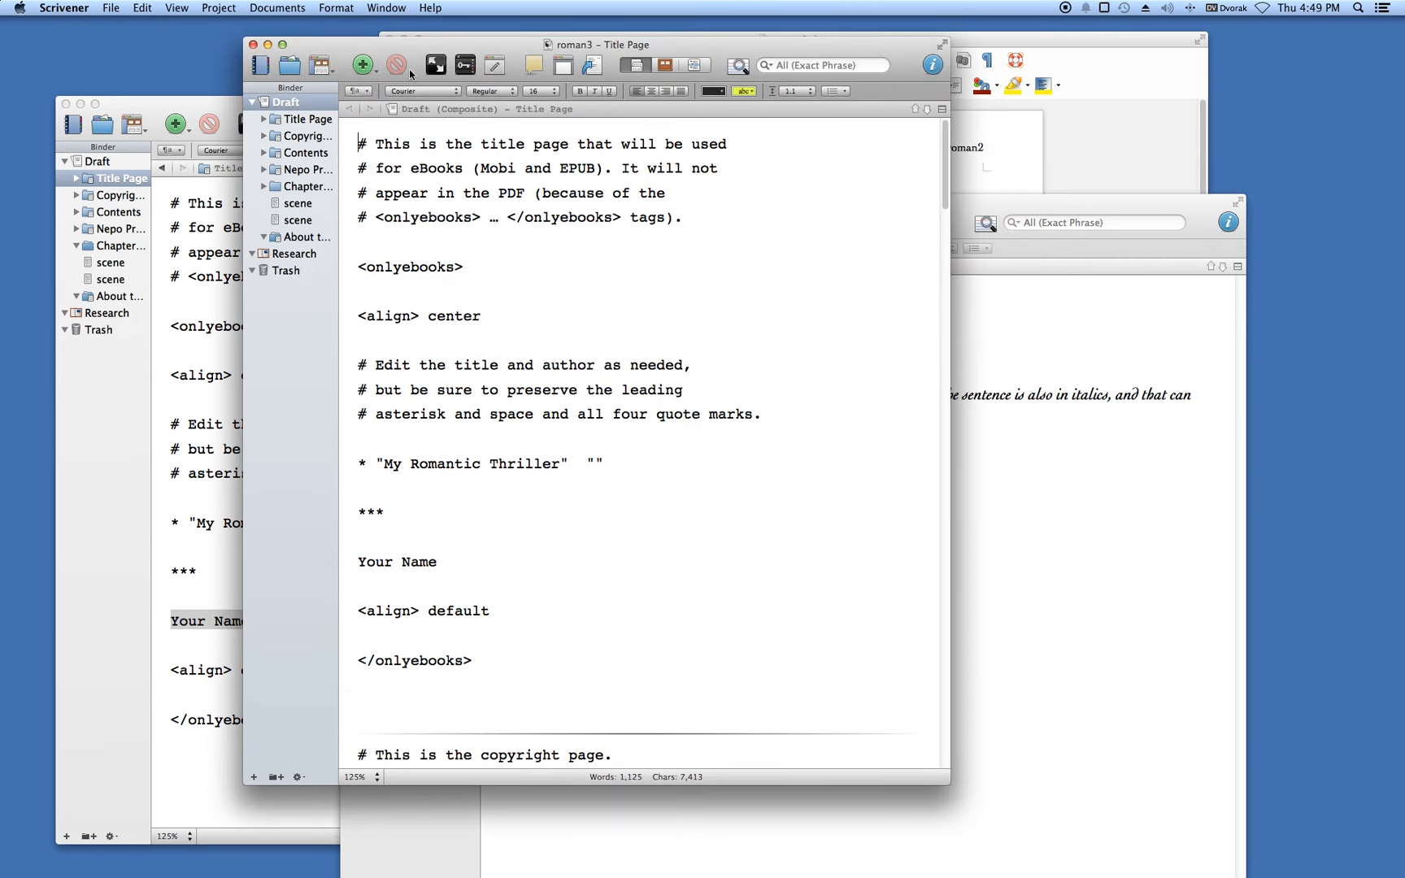
Look through the Chapter One folder and its two sample scenes in the new roman3 project
click(283, 190)
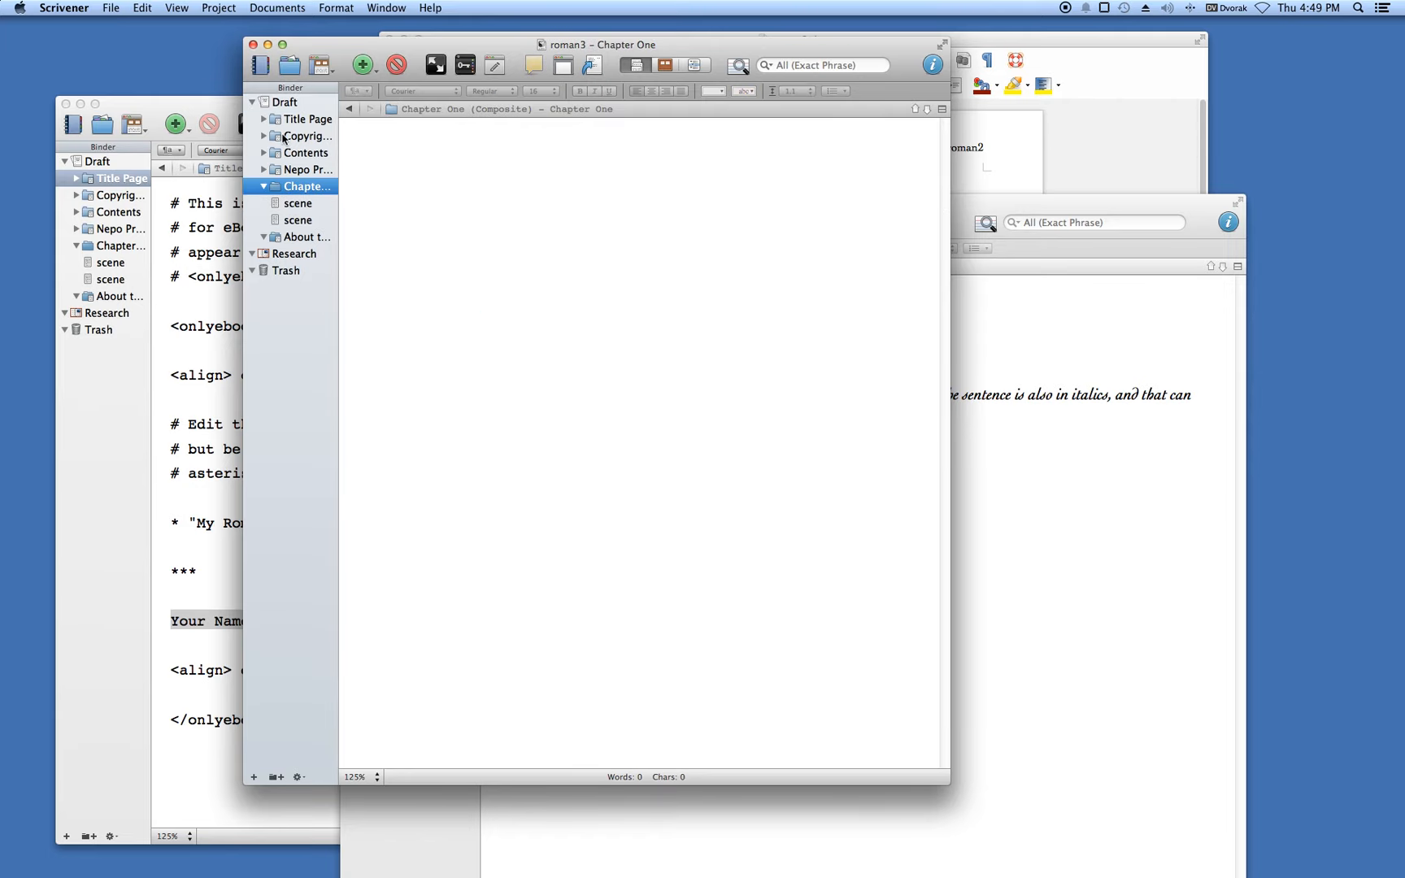
click(296, 203)
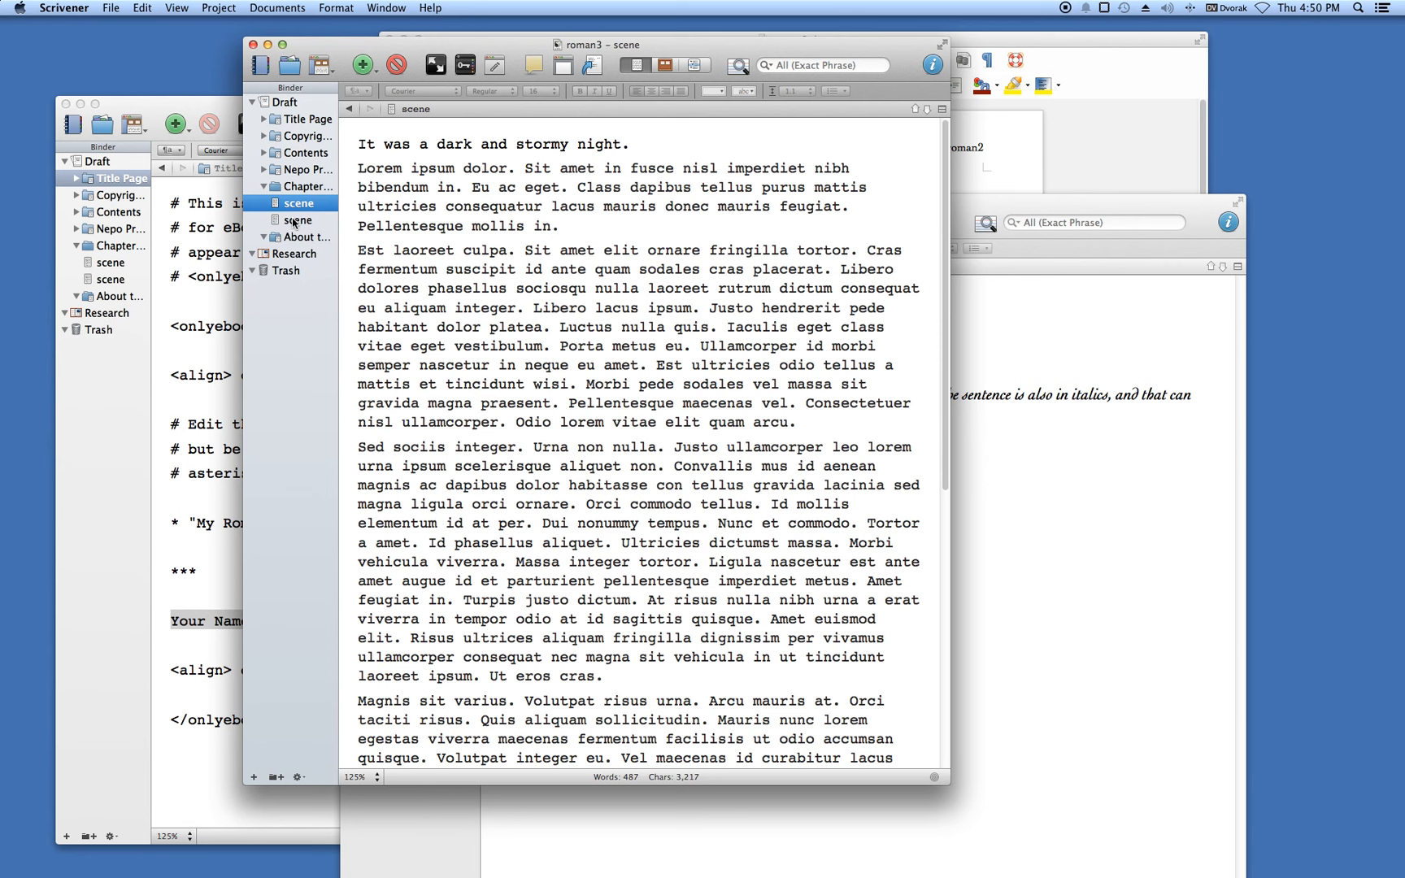
click(291, 218)
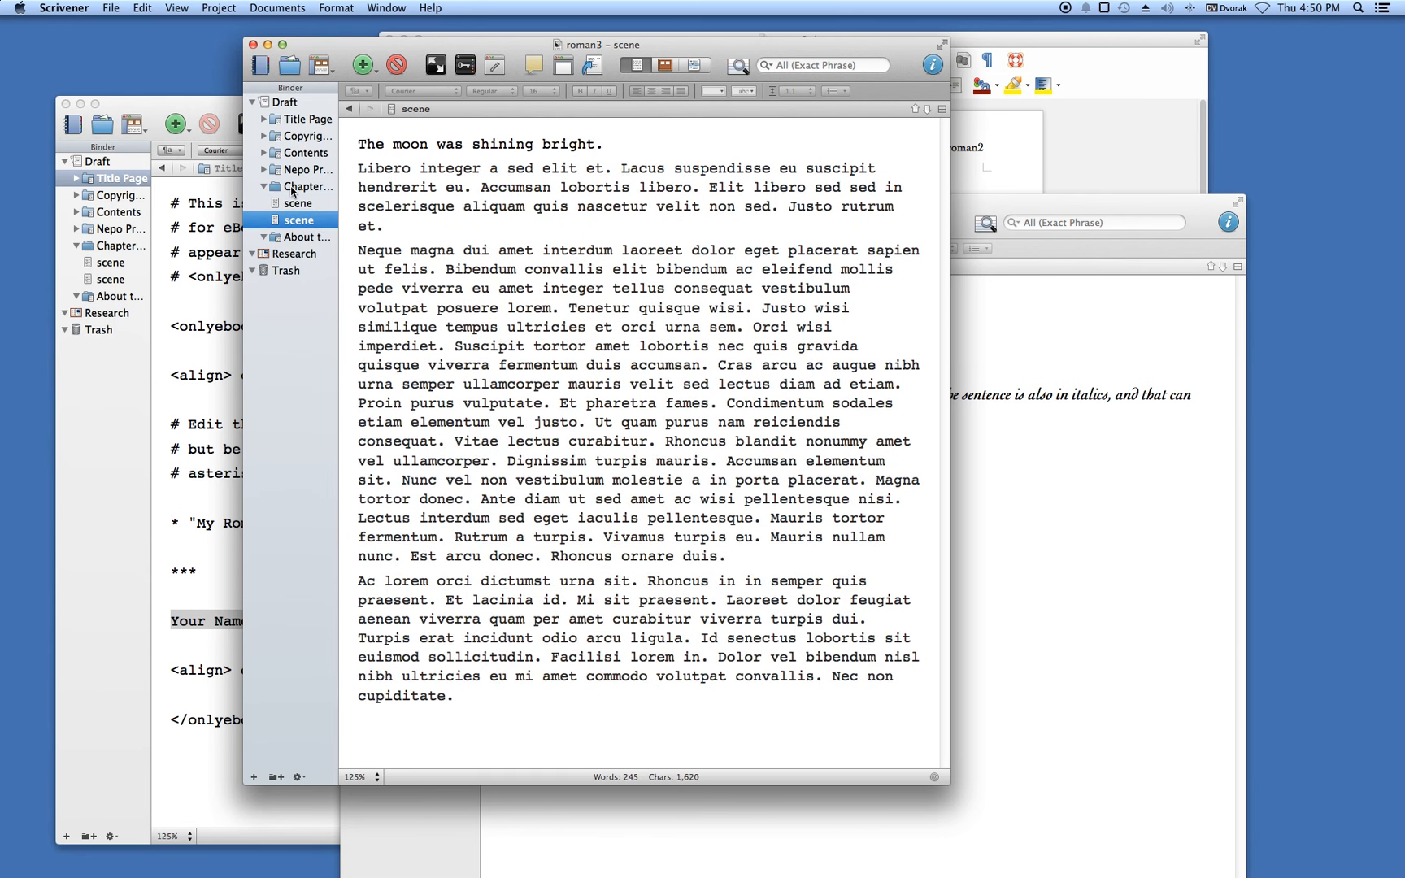
Move the template's Chapter One folder and its two sample scenes to the Trash
click(293, 188)
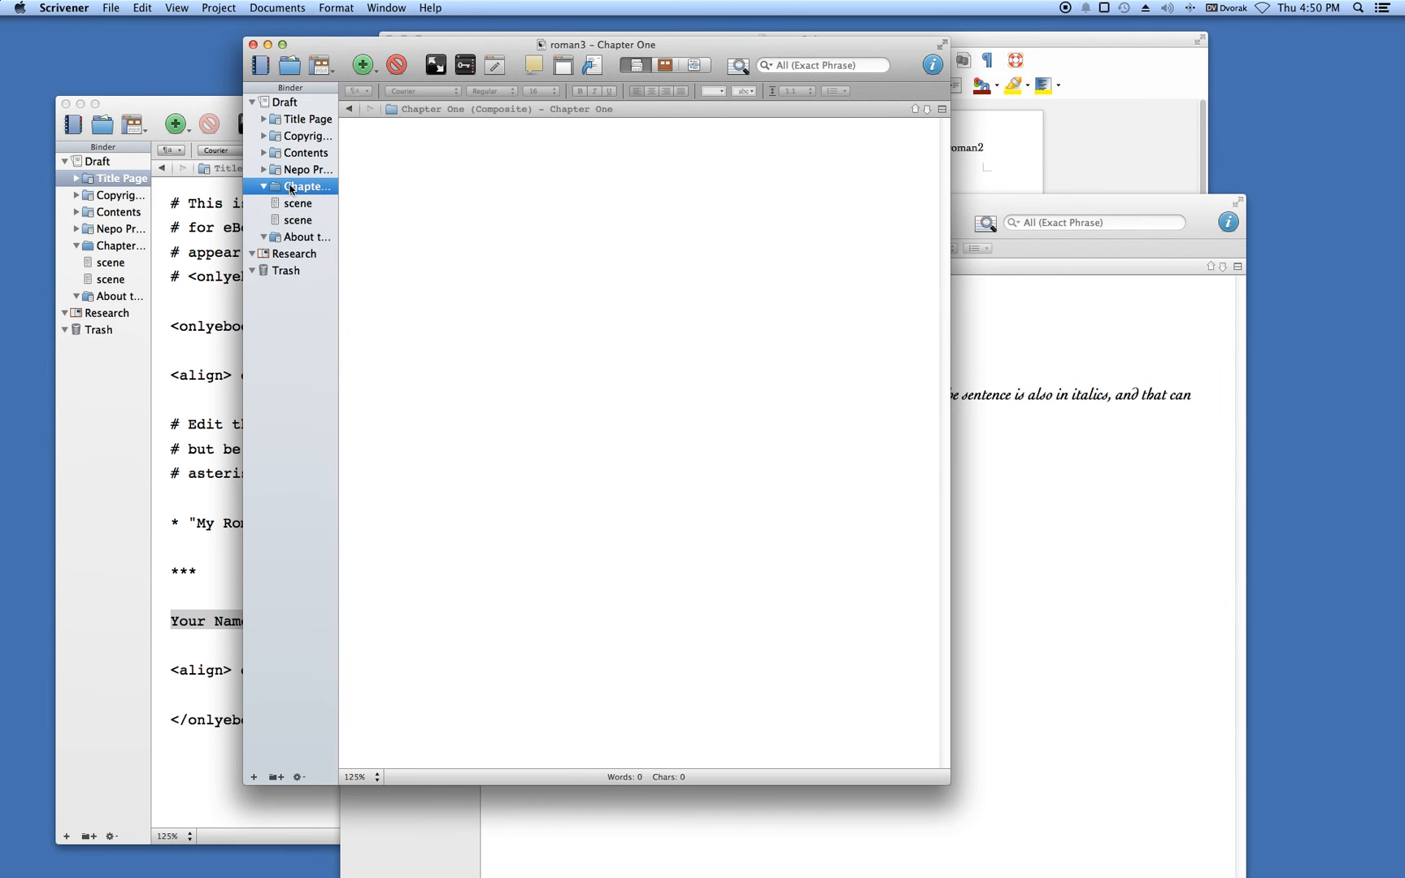
shift+click(289, 220)
right_click(290, 200)
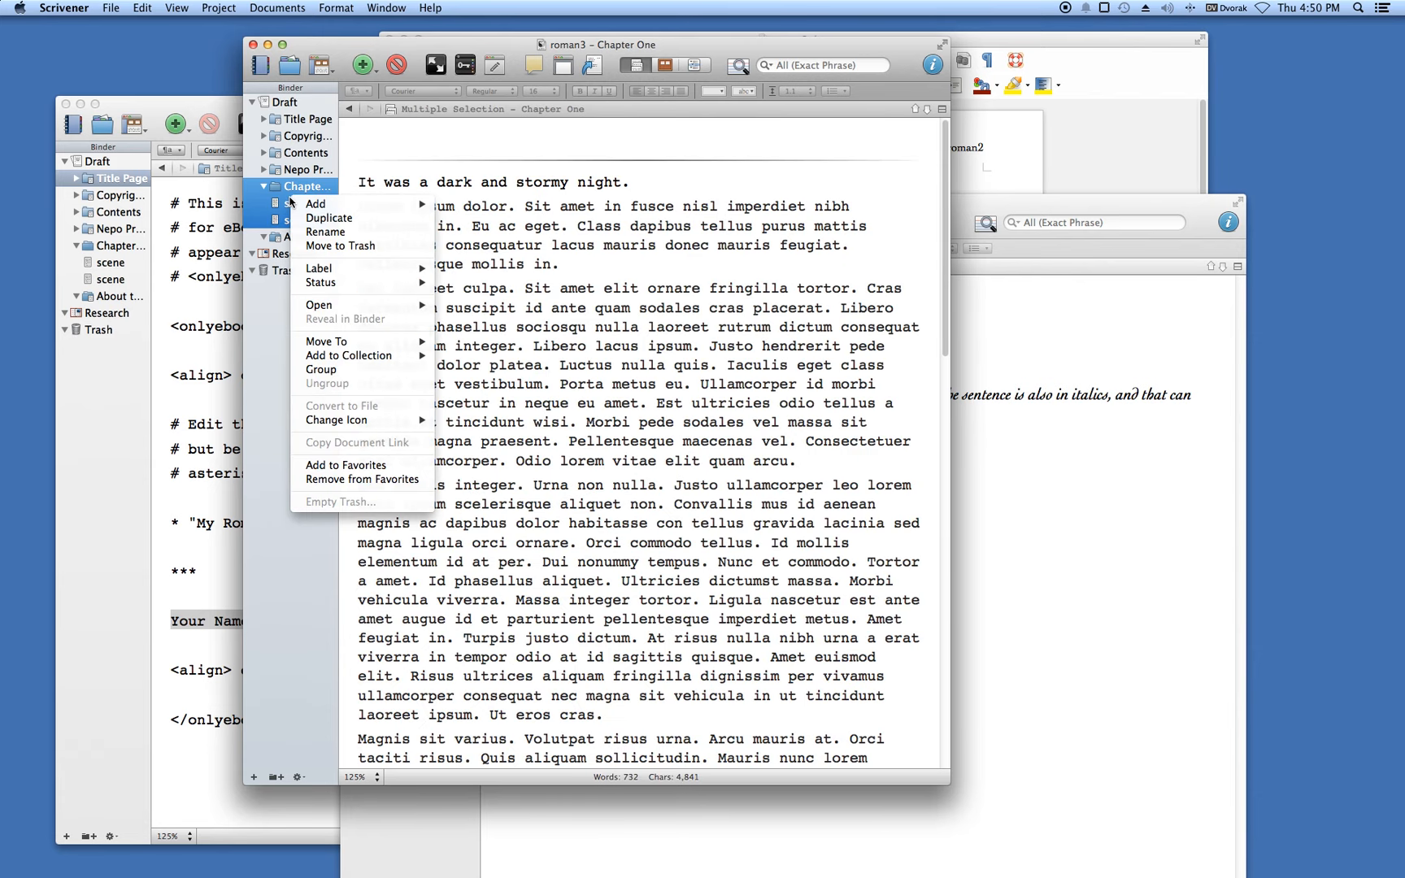
click(325, 246)
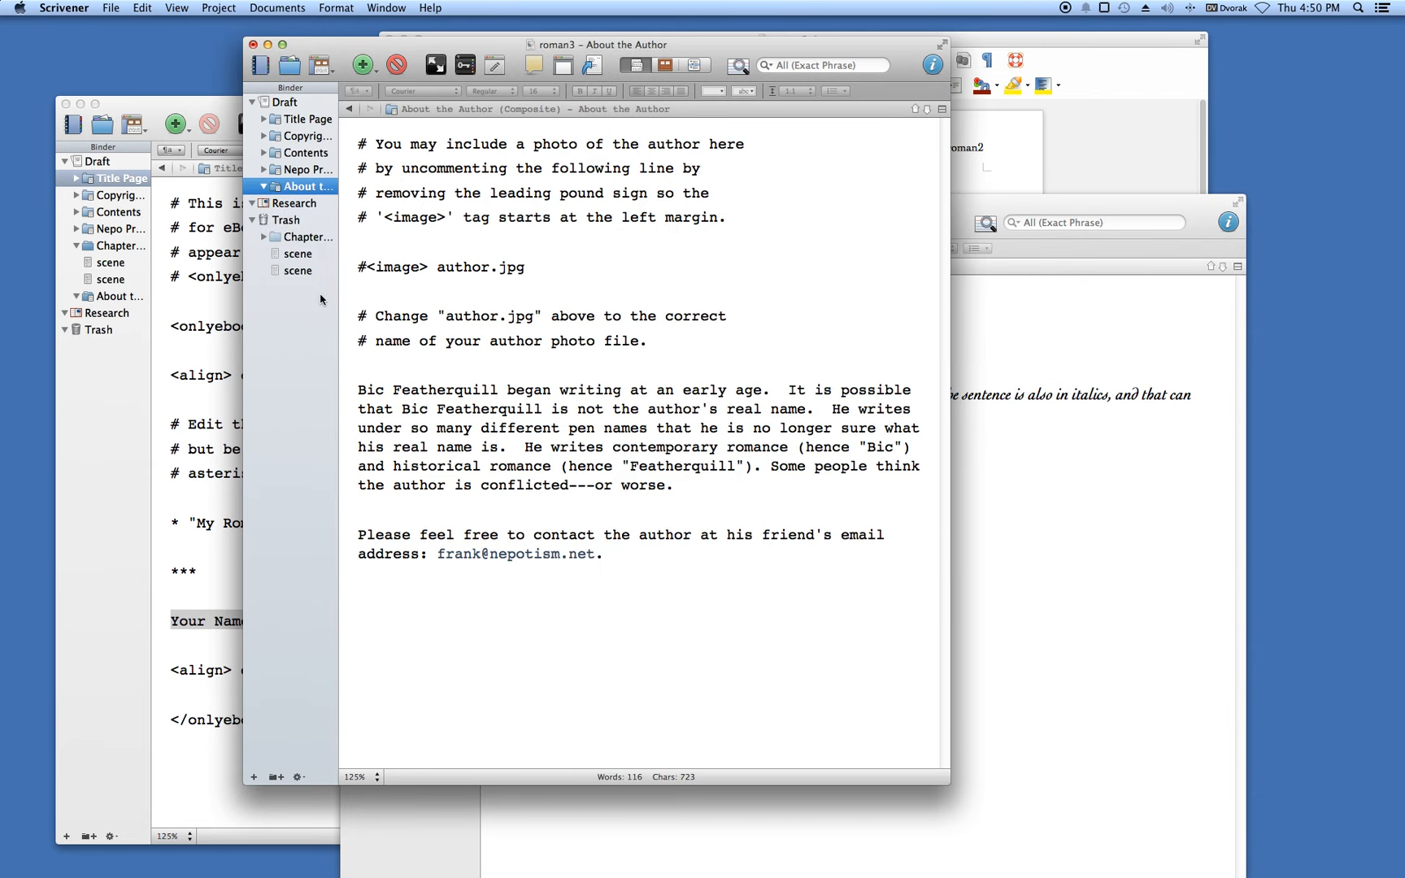
Import and split roman2.doc into the Draft, using %%% as the section separator
click(112, 8)
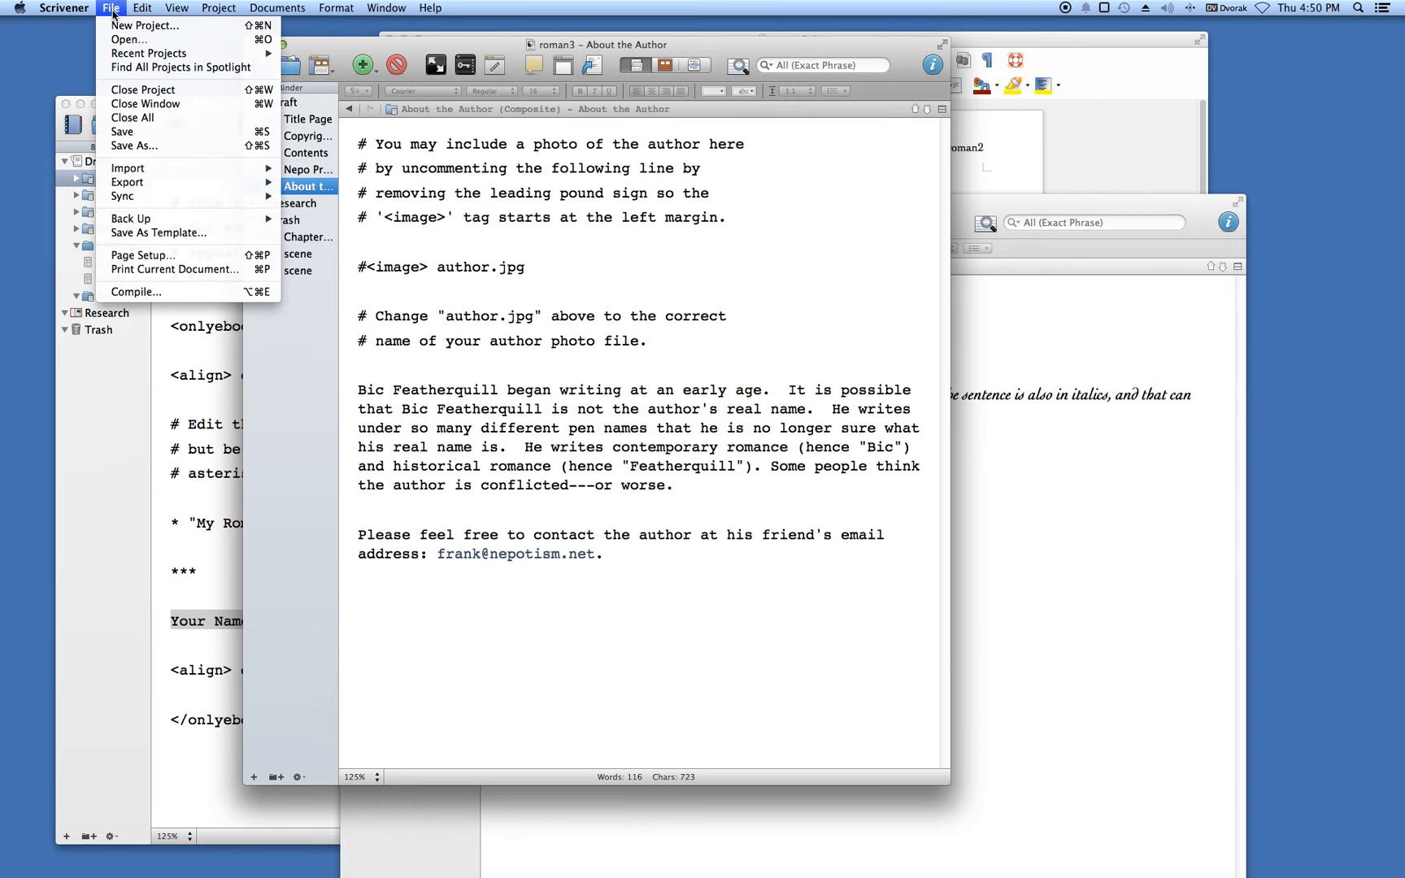
click(175, 170)
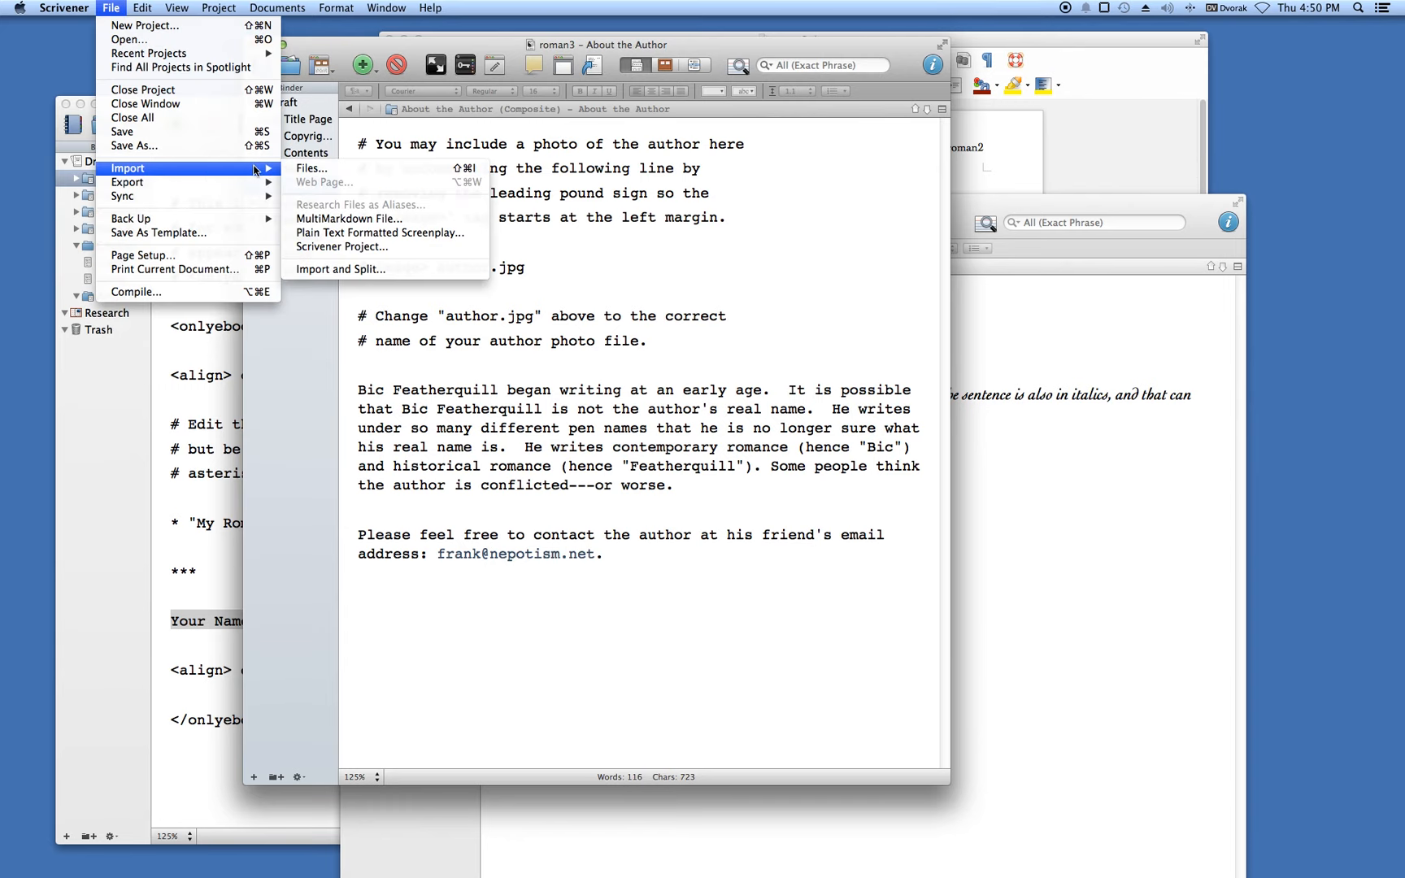
click(332, 269)
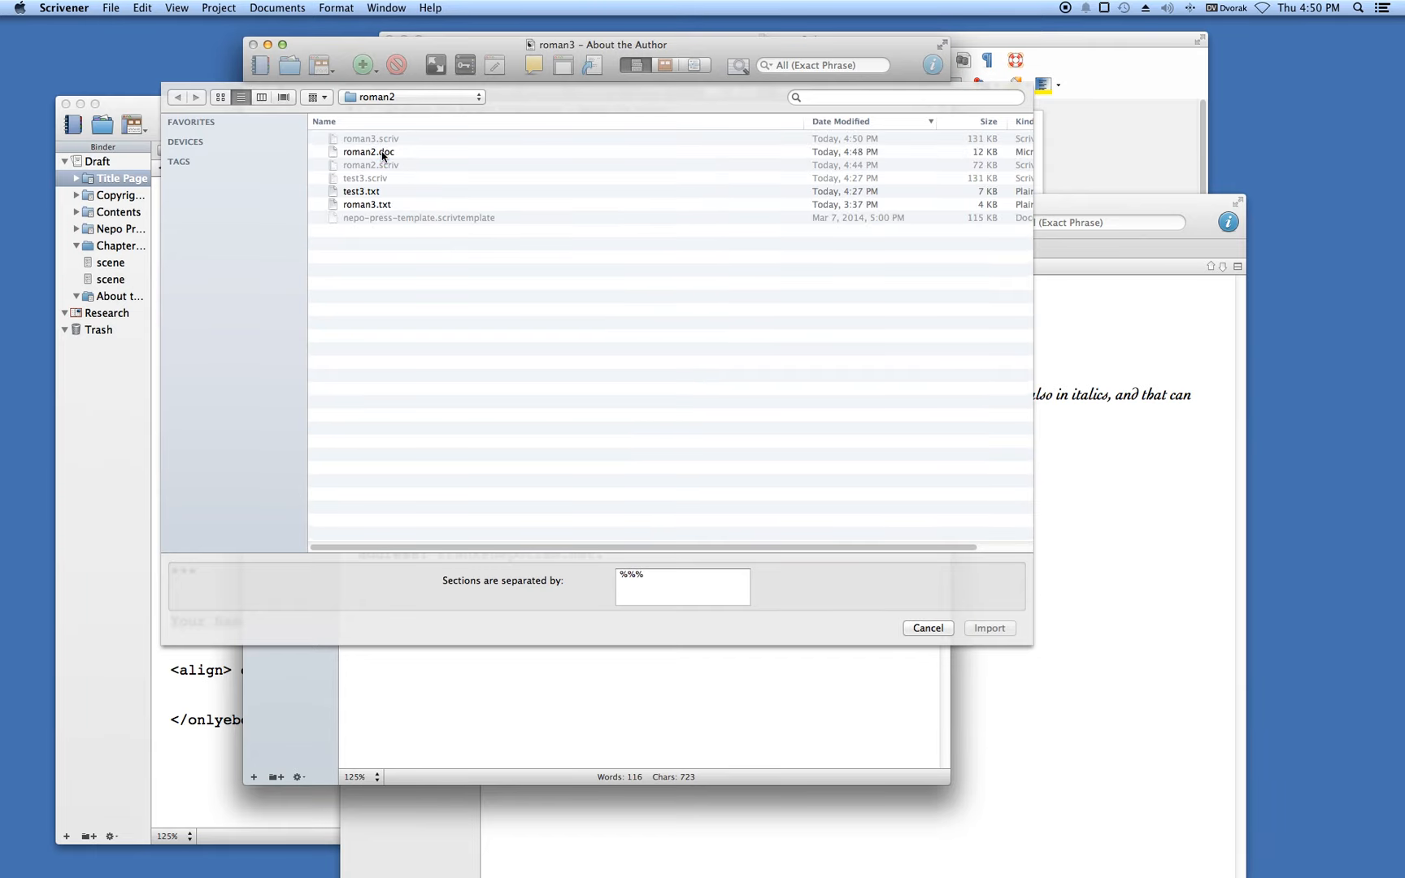
click(383, 154)
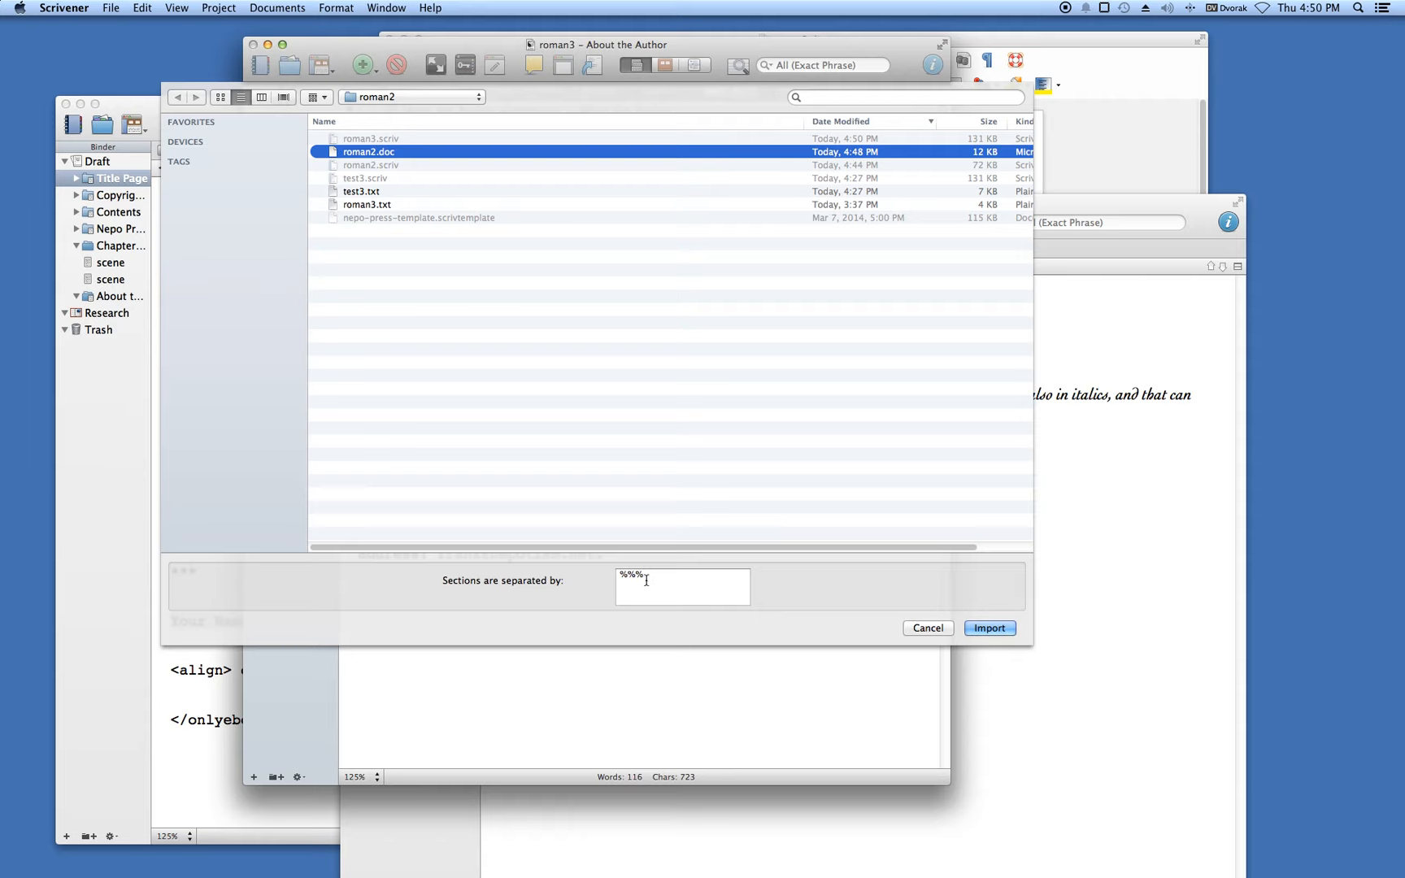
click(990, 627)
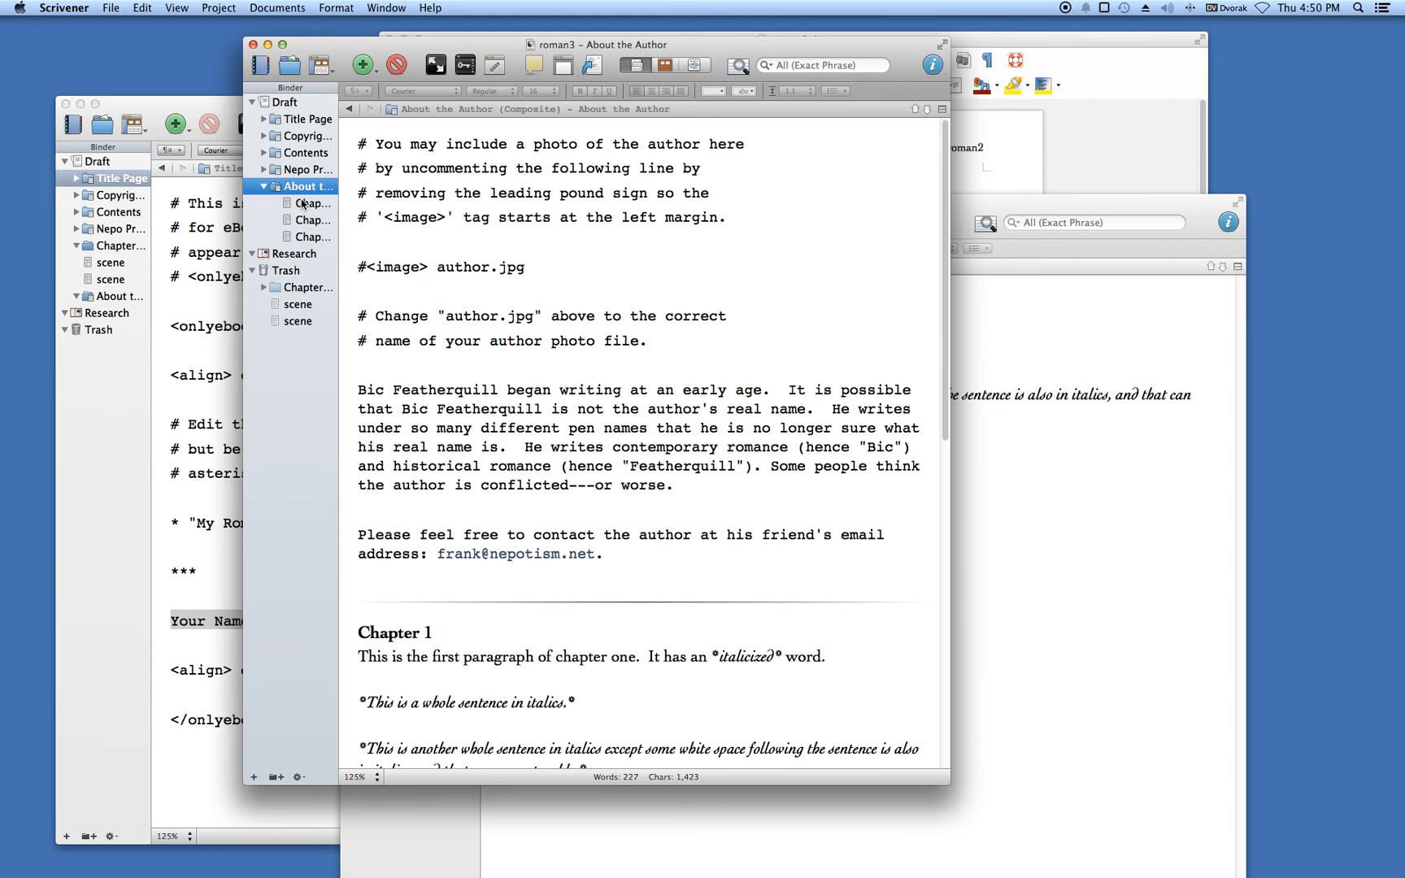
Look through the three imported chapter documents under About the Author to check how the manuscript was split
click(303, 204)
click(299, 219)
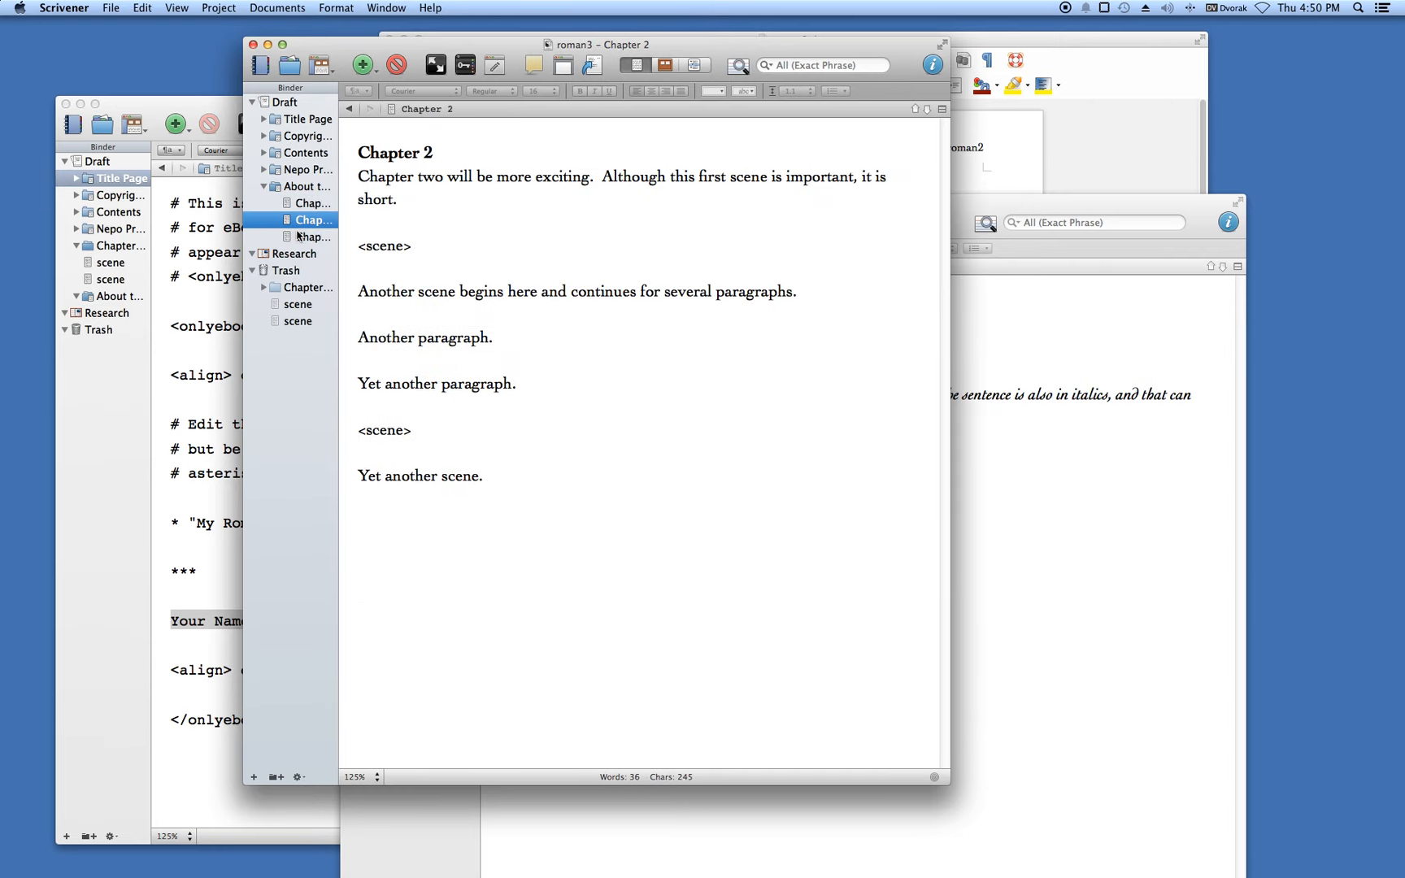
click(298, 237)
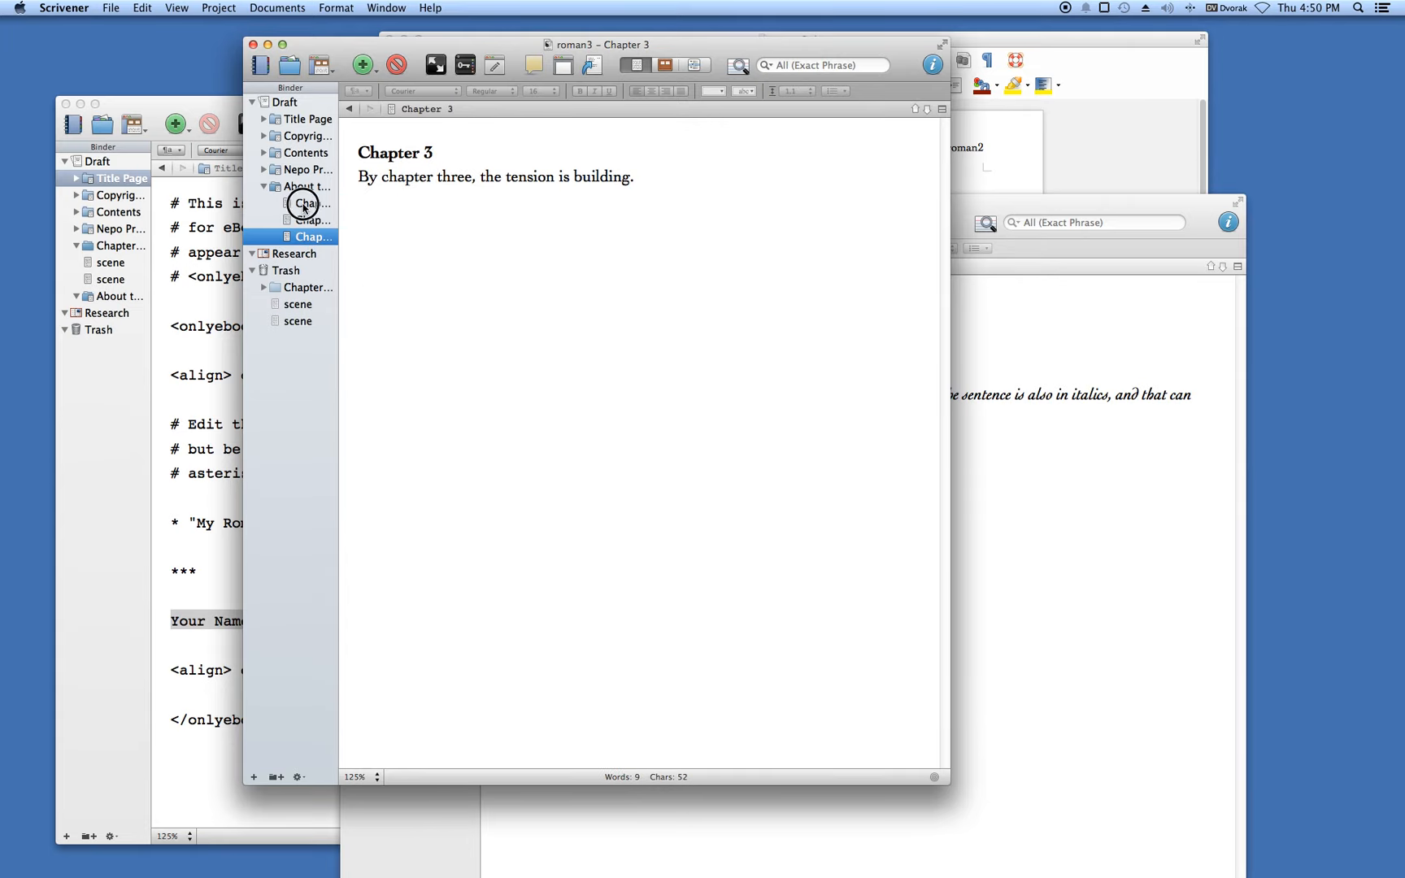
click(303, 204)
click(298, 222)
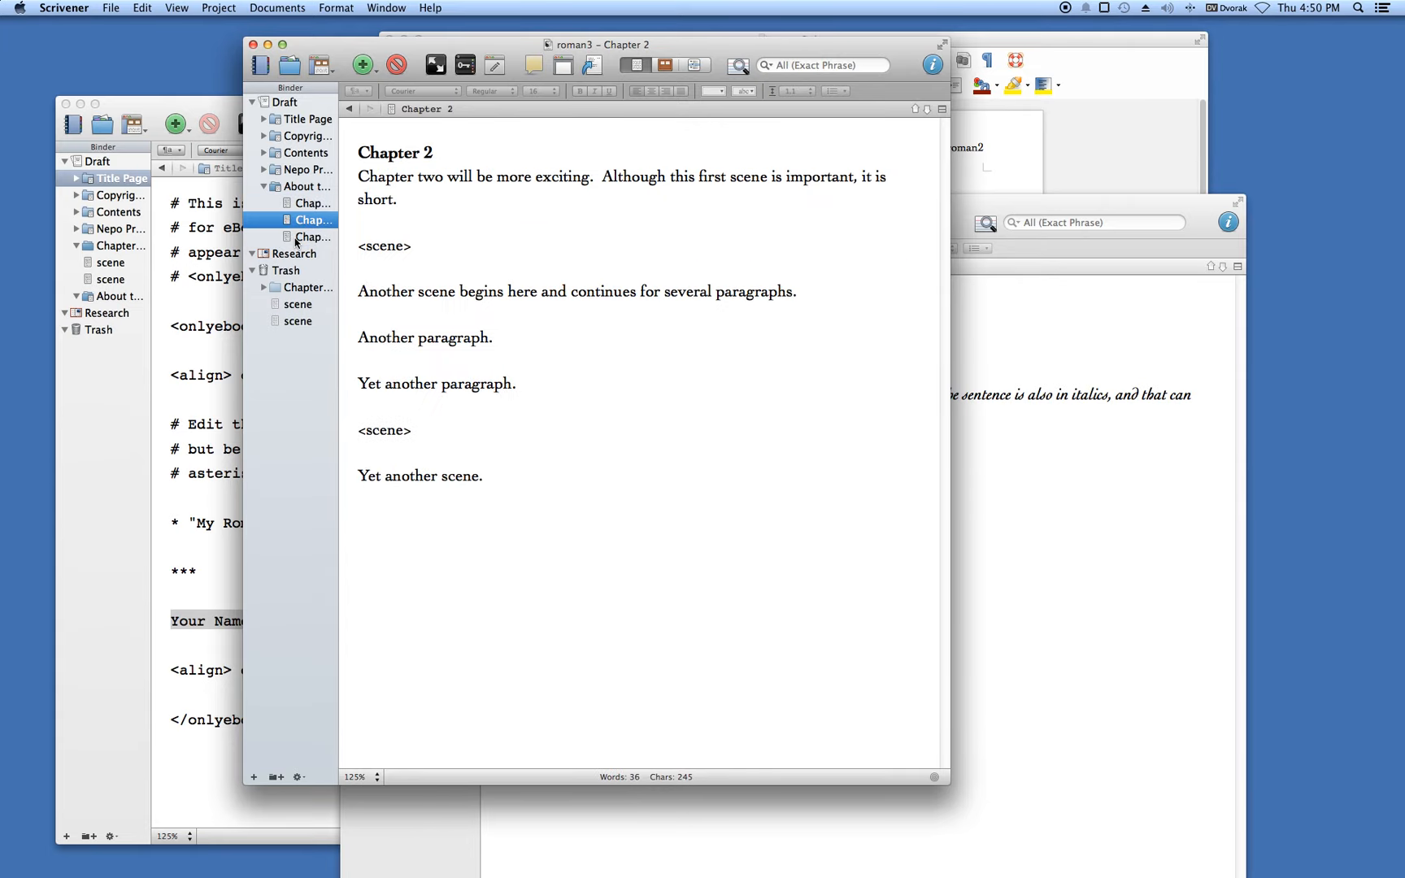
click(295, 238)
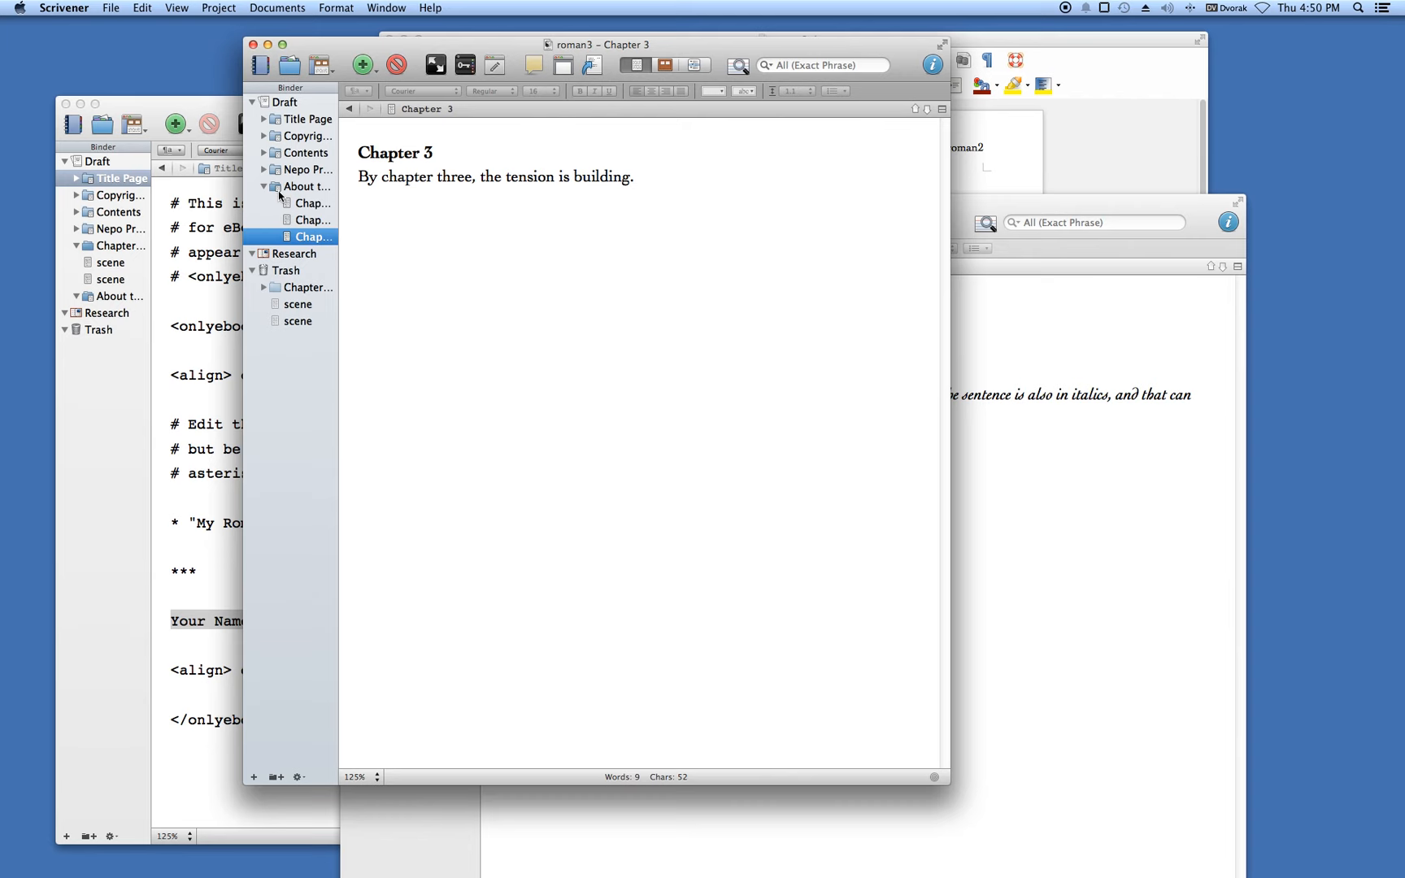
Convert the three imported chapter documents to folders
click(297, 202)
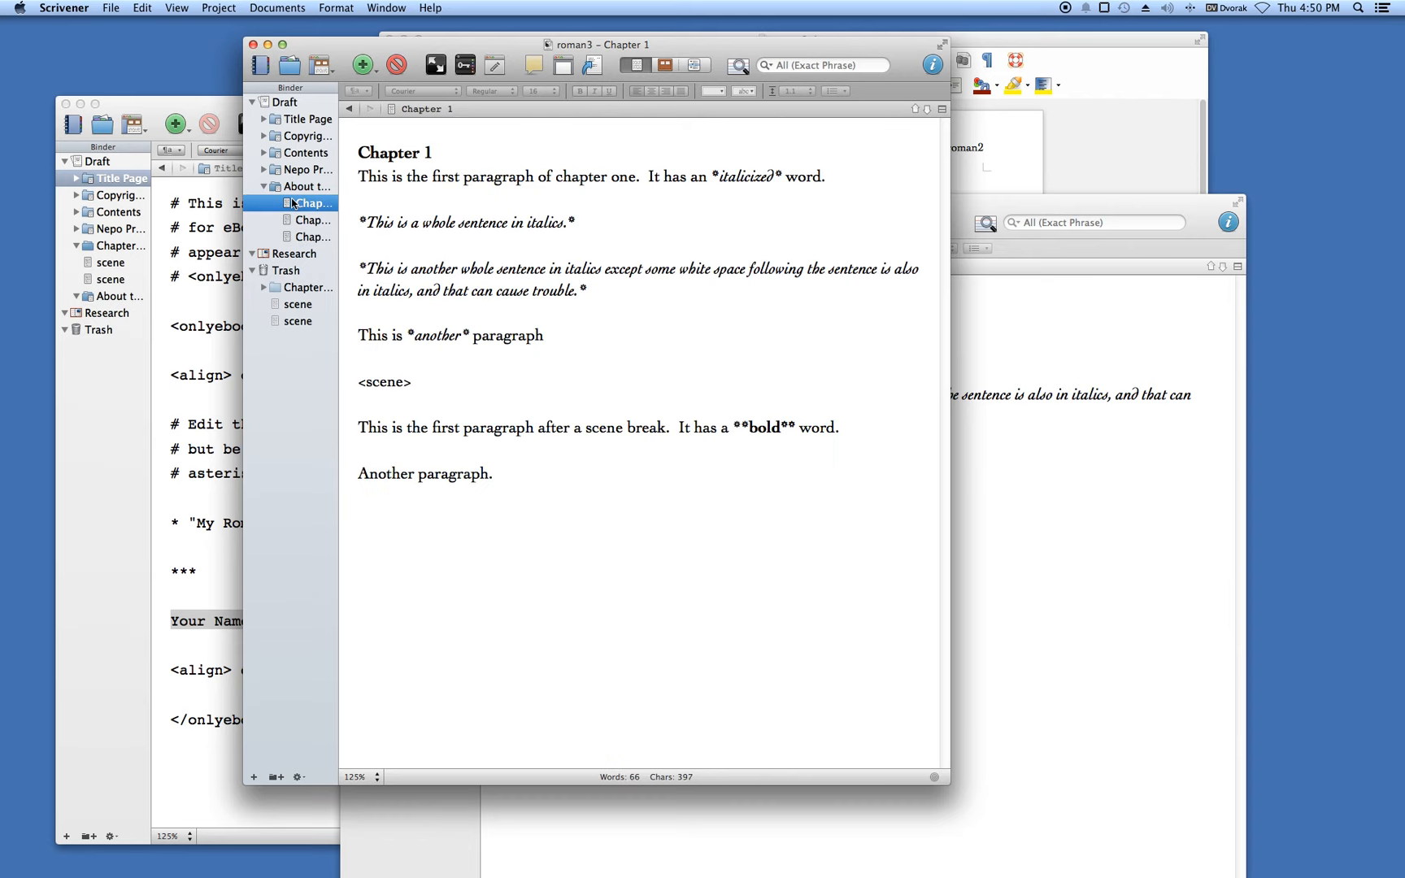
shift+click(291, 237)
right_click(297, 209)
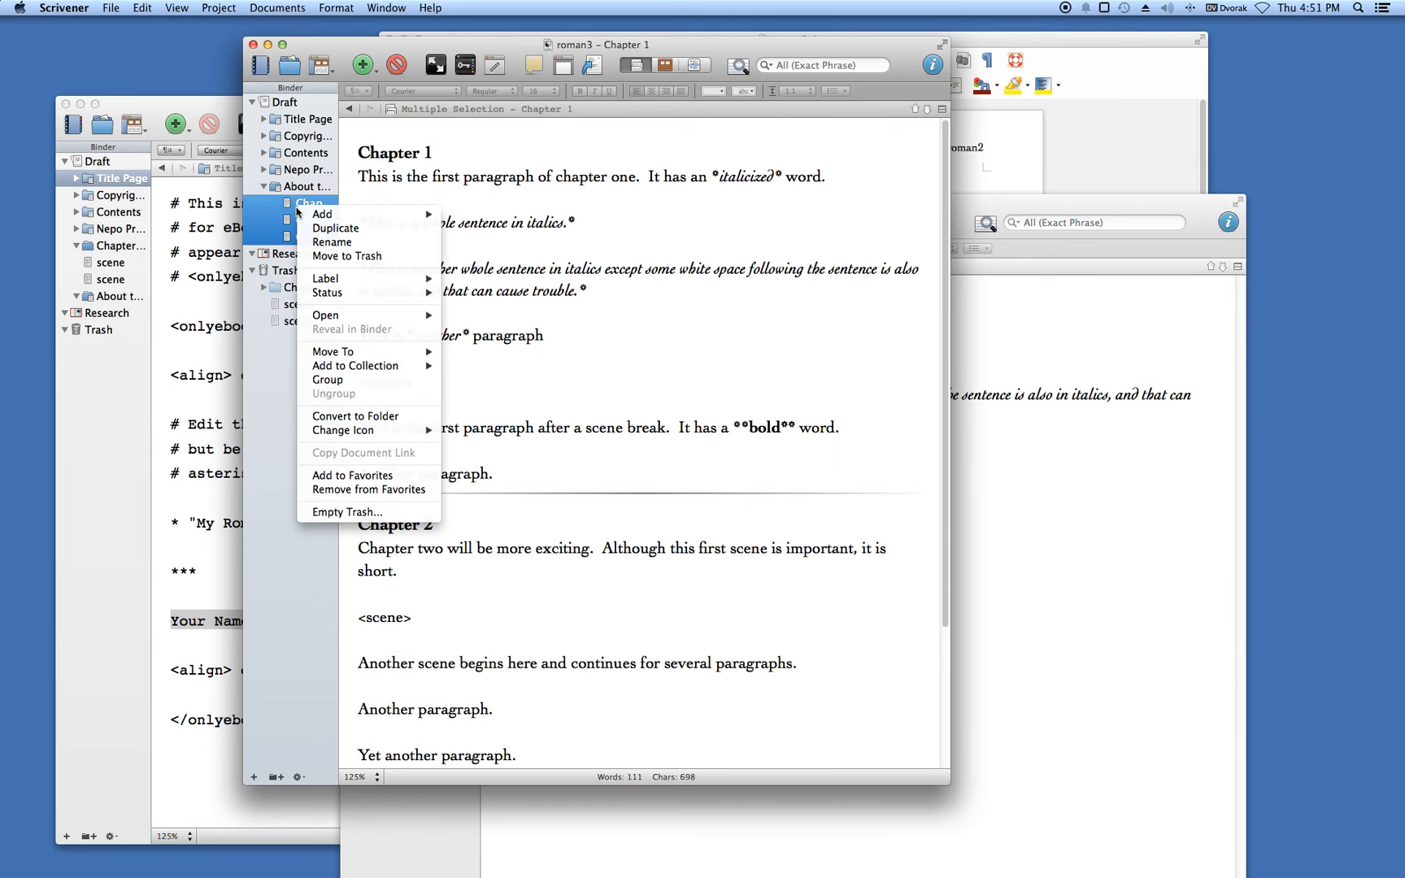
click(372, 416)
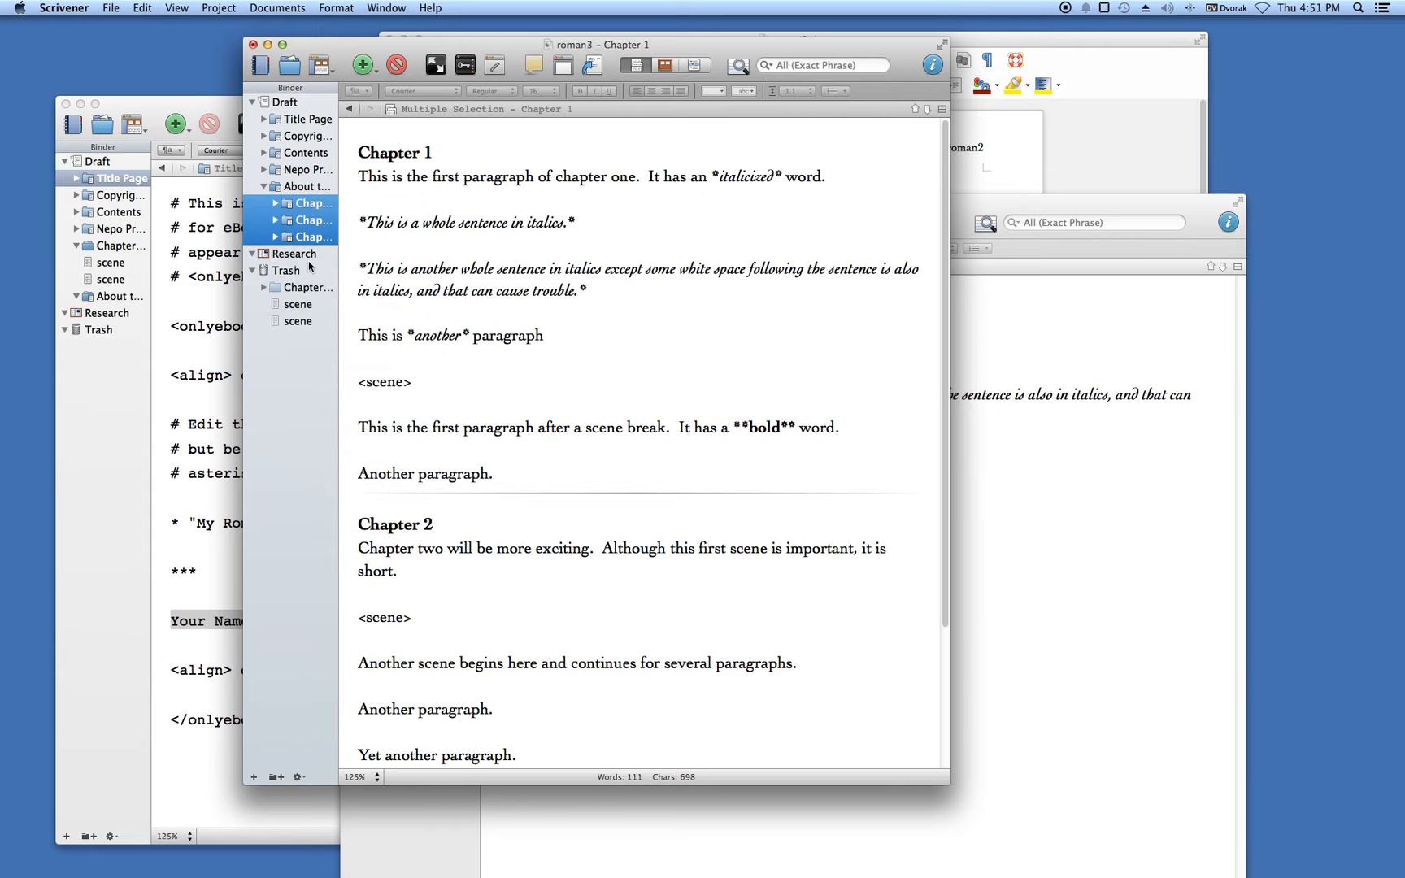
Move the three chapter folders out of About the Author and place them between Nepo Press Settings and About the Author
click(304, 208)
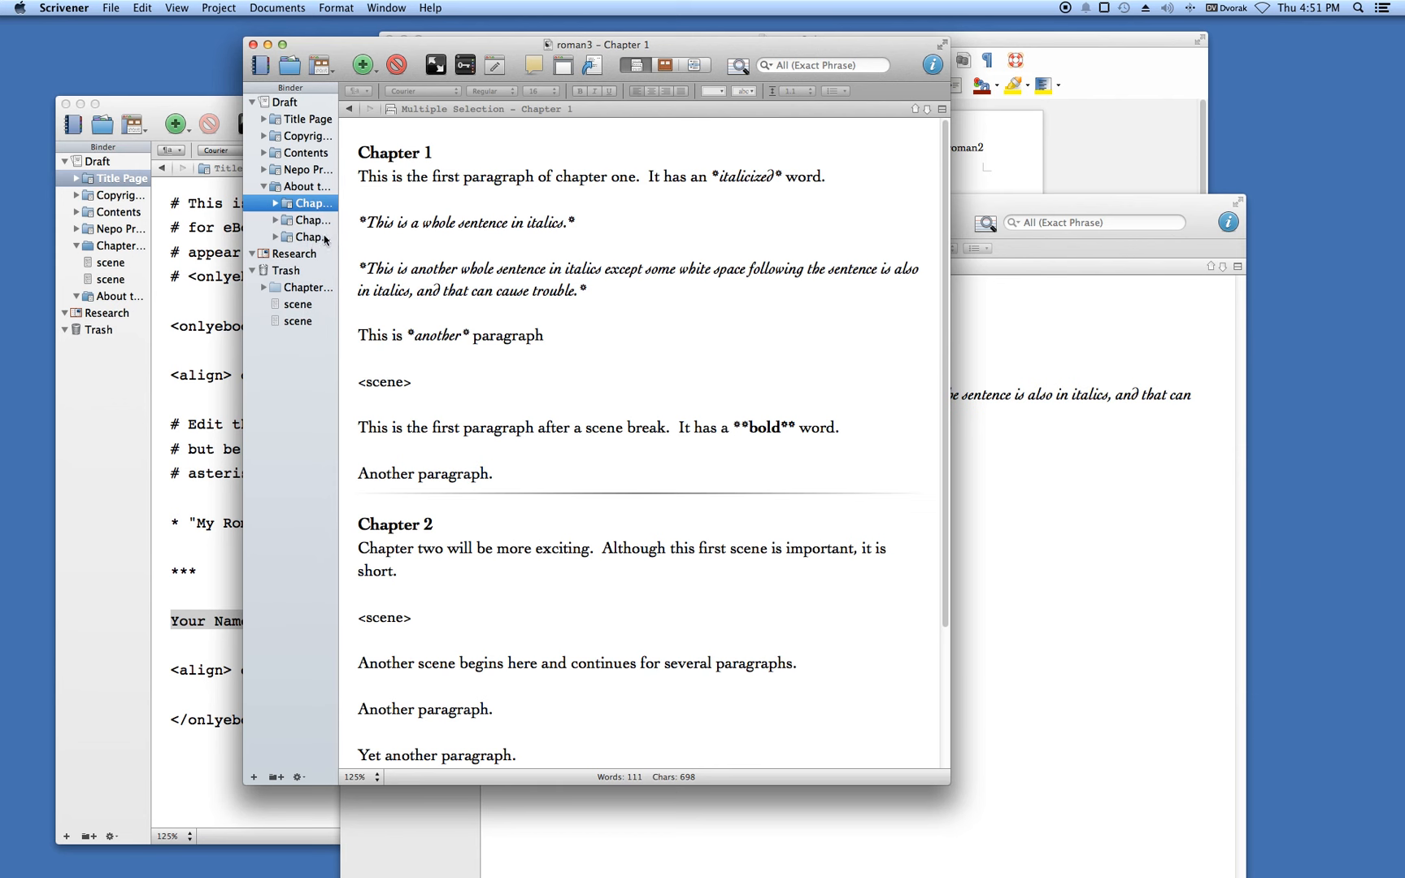
click(296, 189)
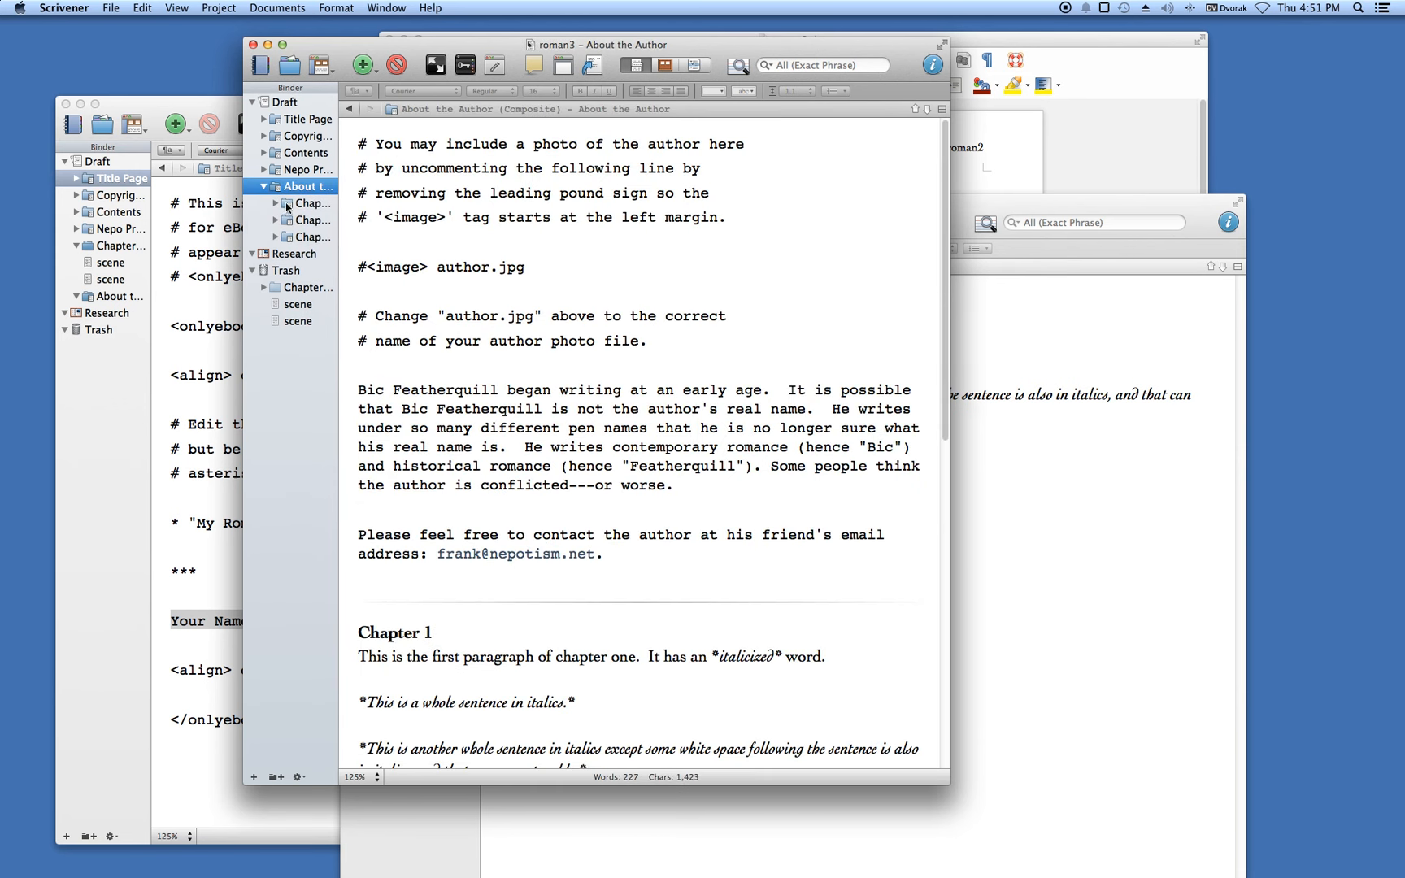
click(294, 204)
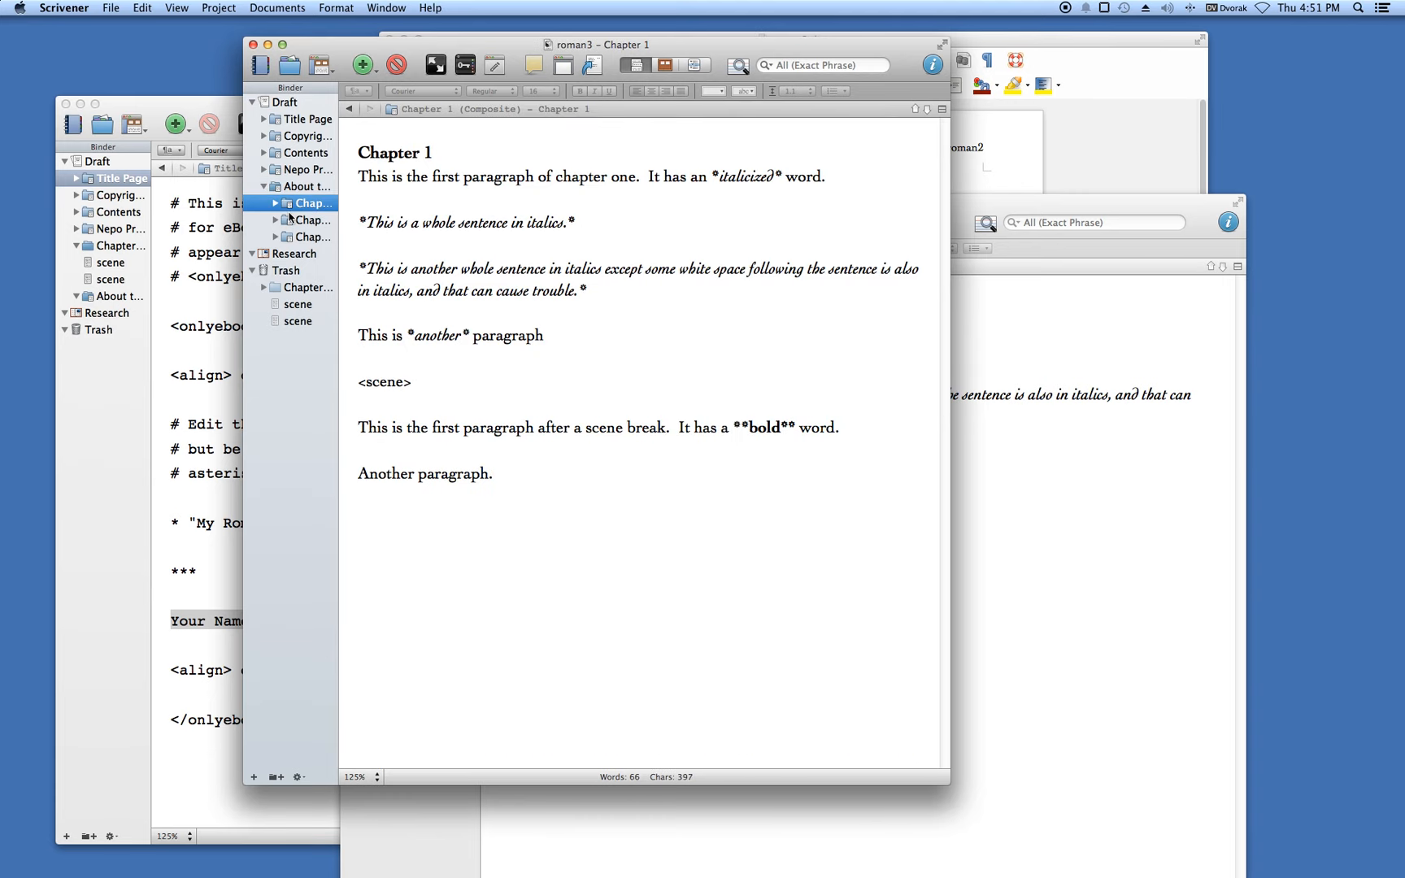
click(292, 221)
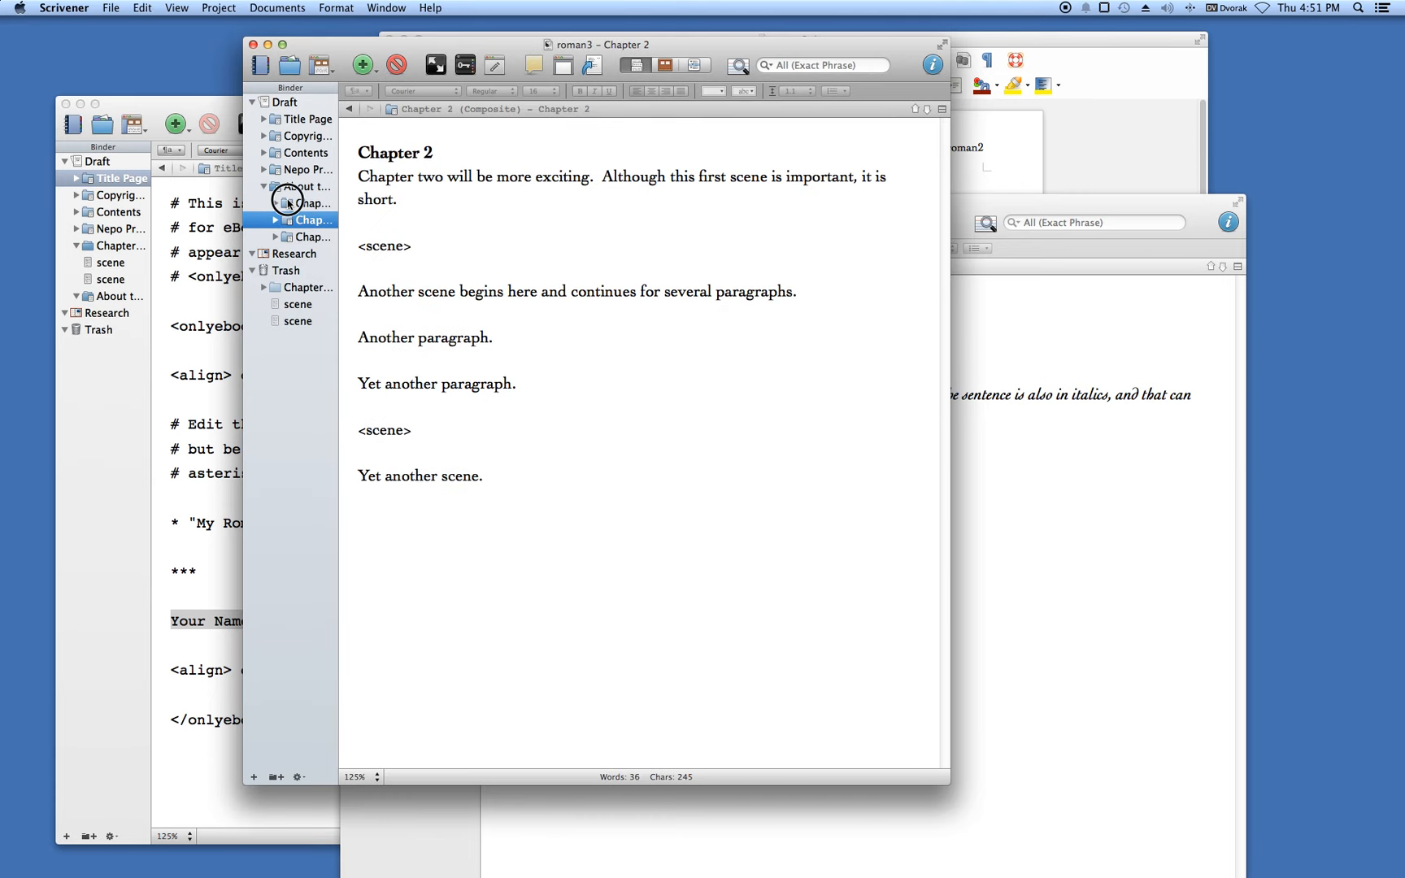
click(291, 204)
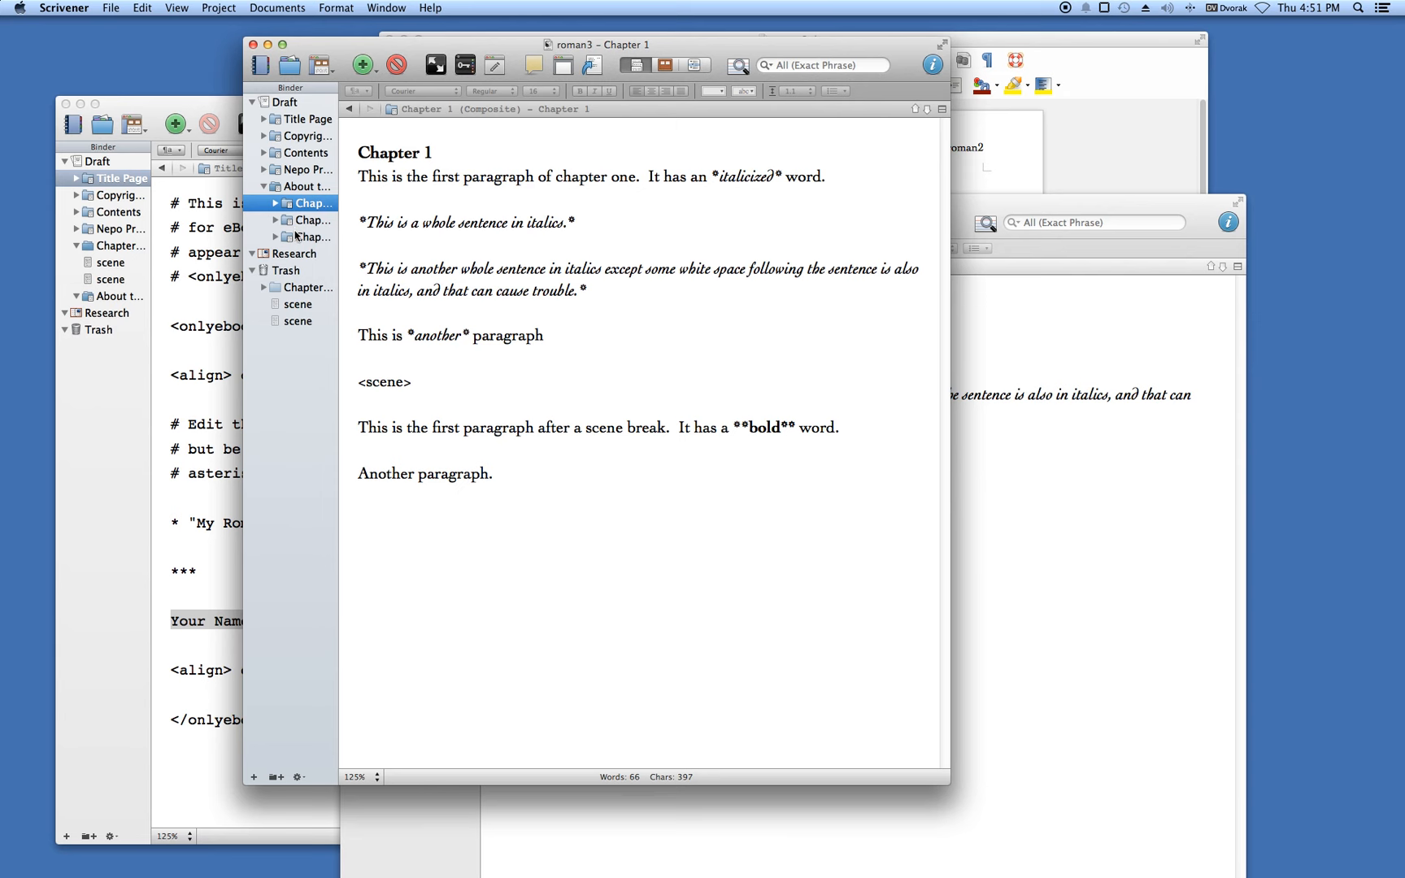
shift+click(297, 239)
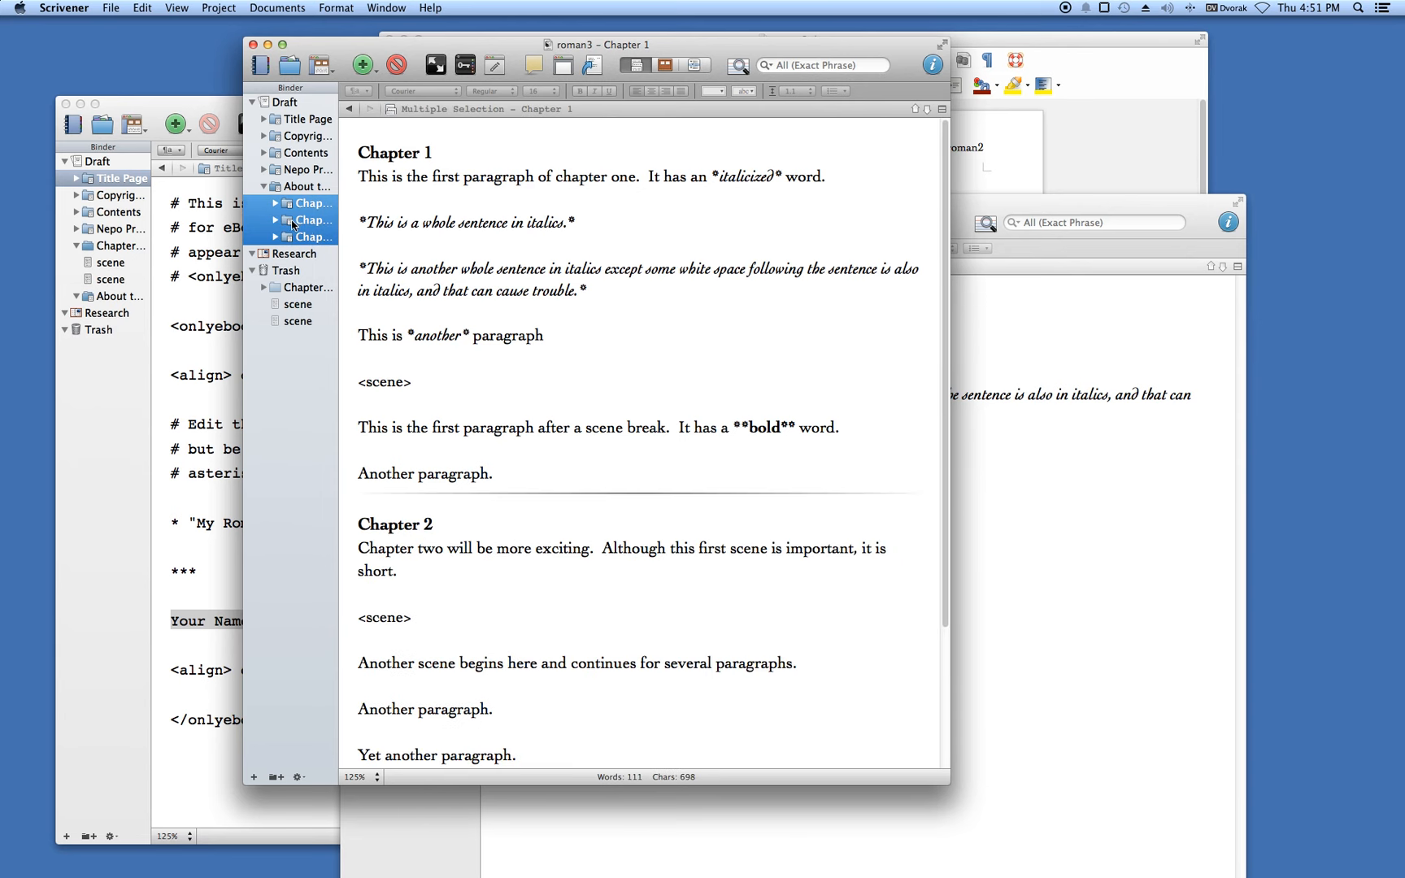
drag(292, 226, 269, 185)
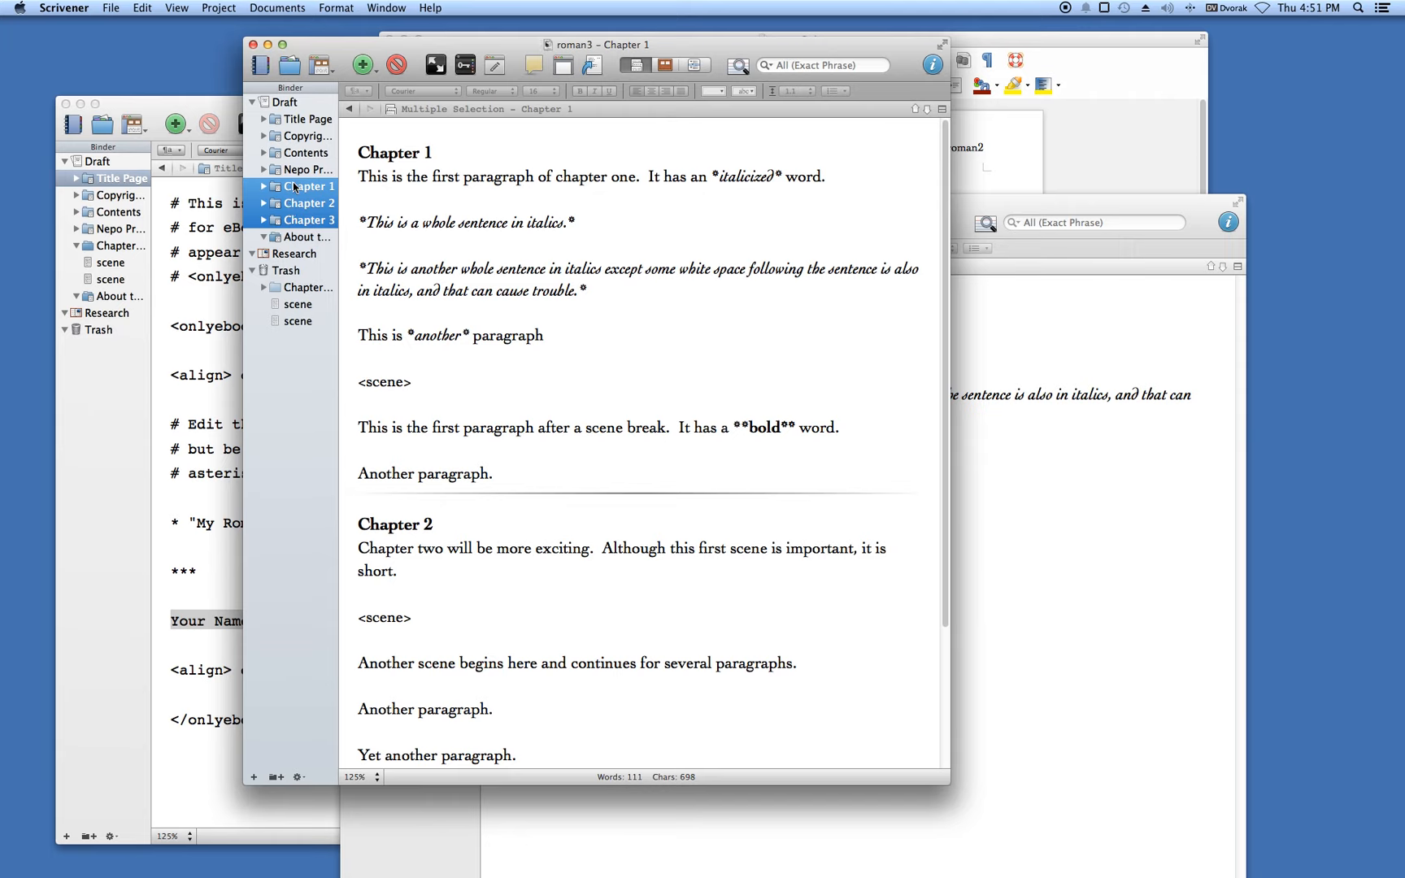
Look through the relocated Chapter 1, Chapter 2 and Chapter 3 folders, examining the heading line in their text
click(294, 186)
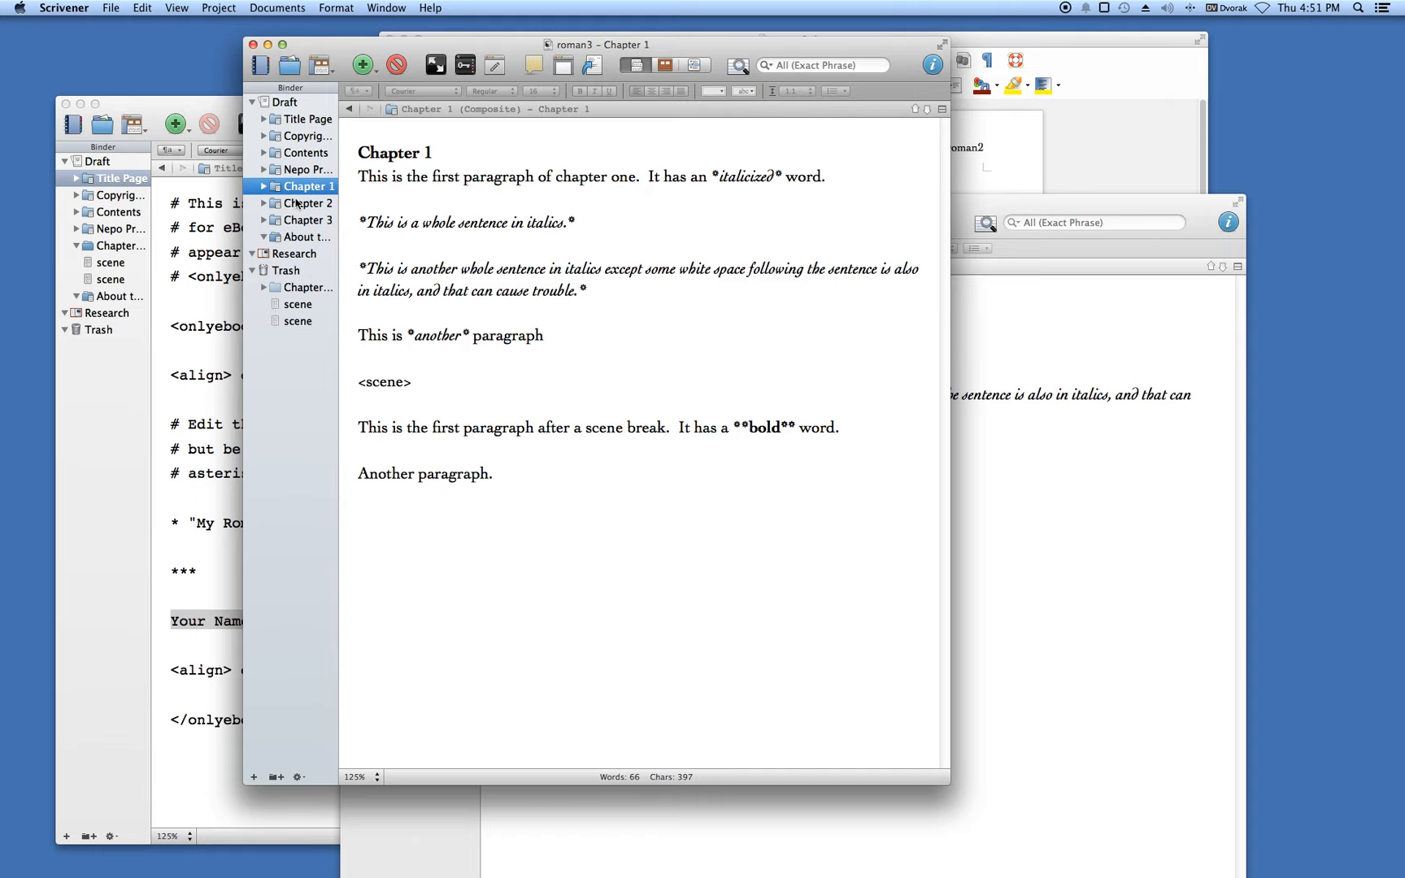
click(296, 202)
click(296, 220)
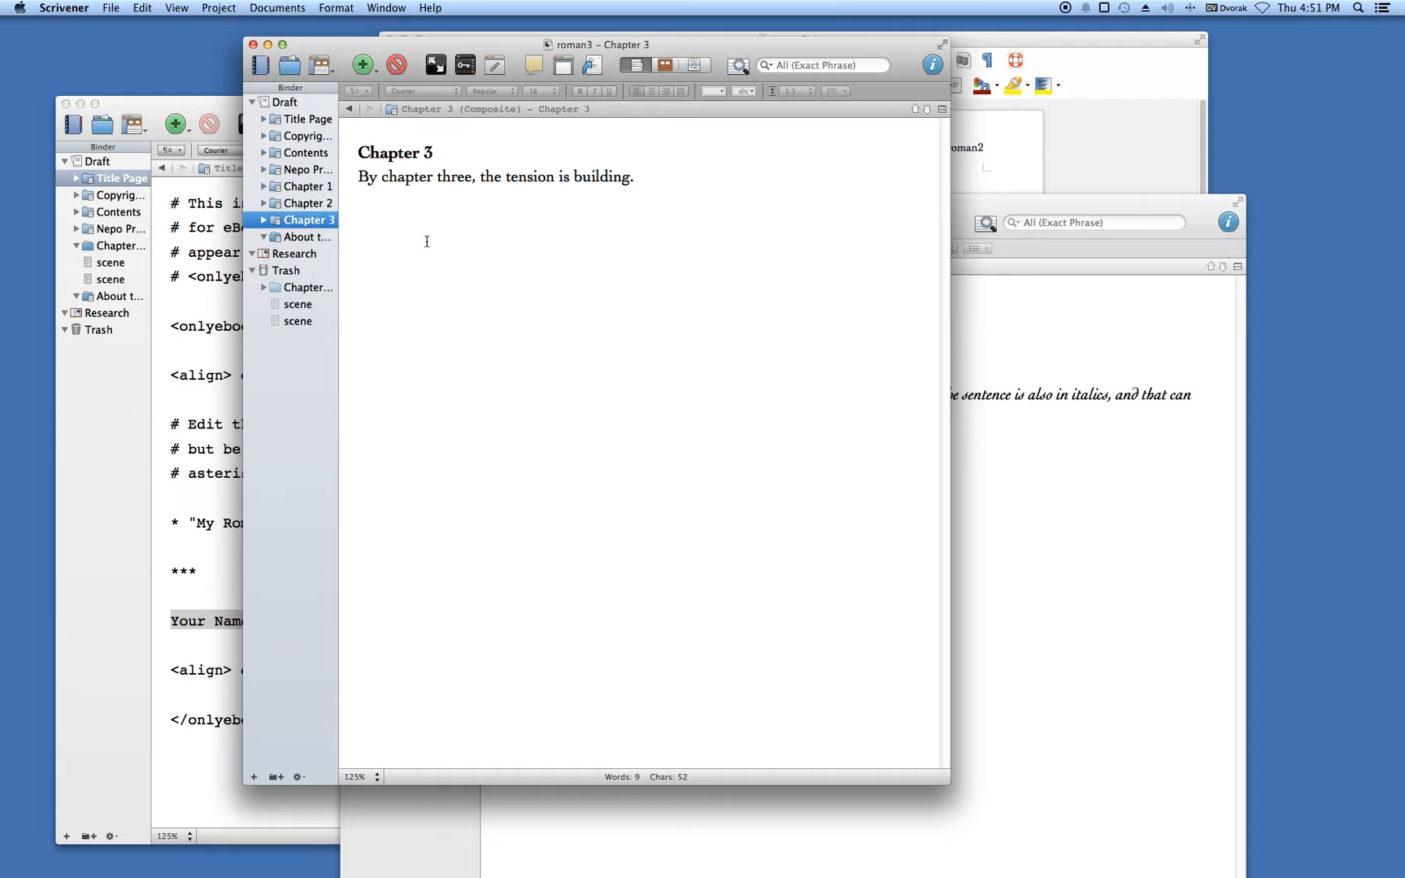
click(356, 152)
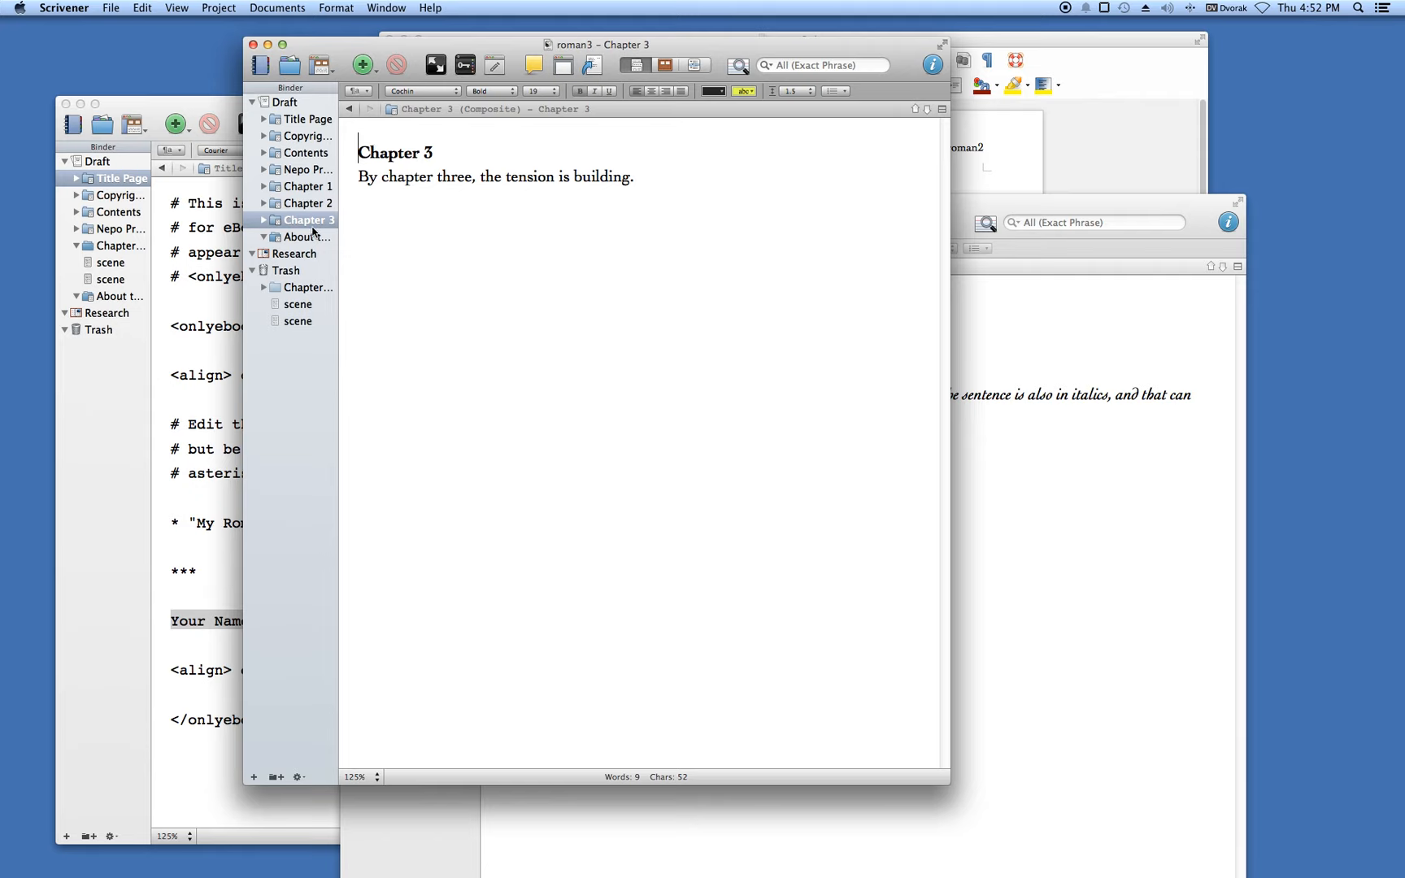
click(301, 203)
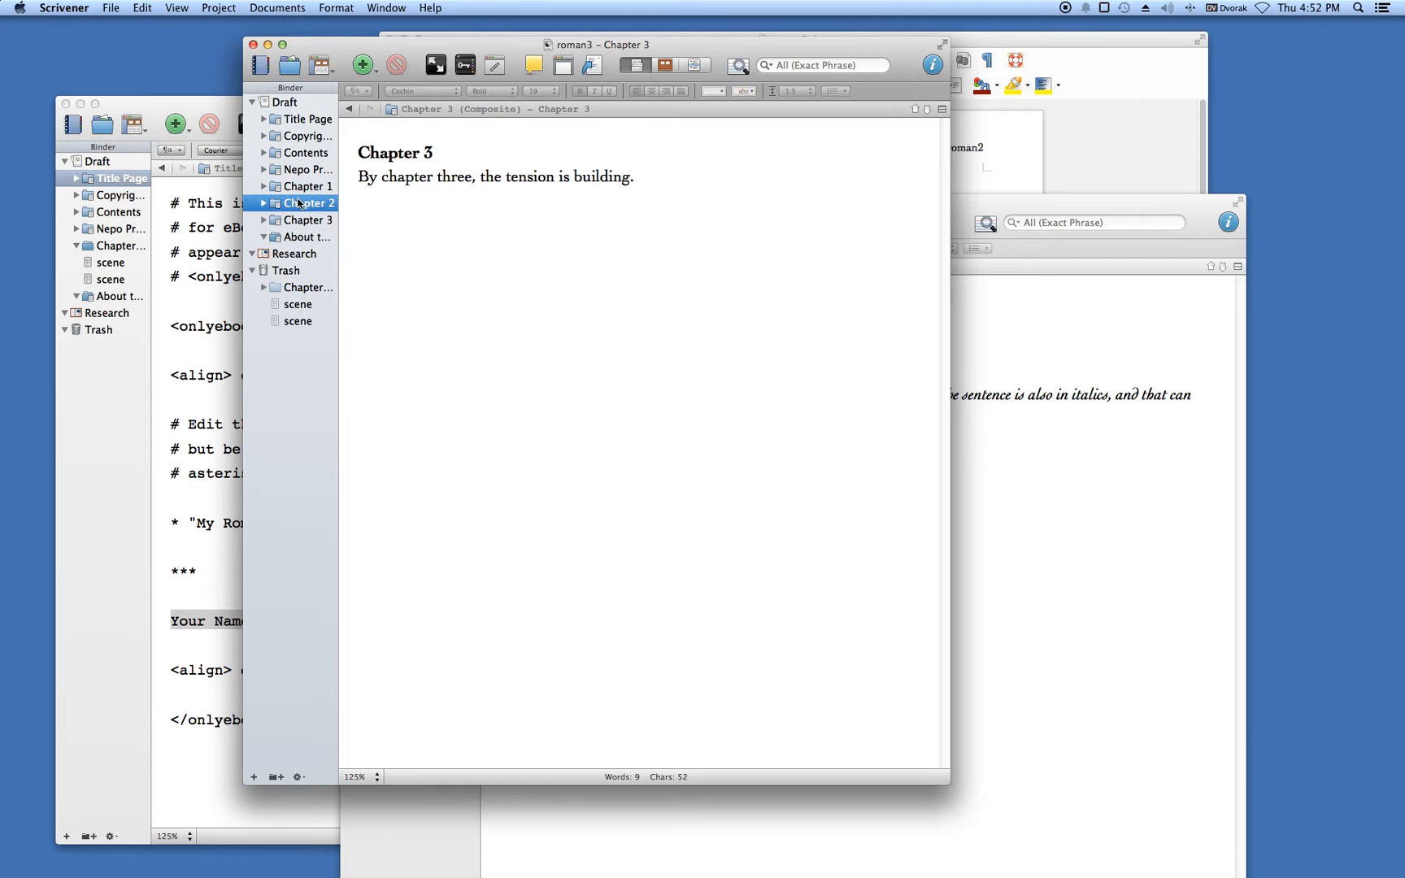
Delete the "Chapter 1" heading text at the start of the Chapter 1 folder's text
click(302, 189)
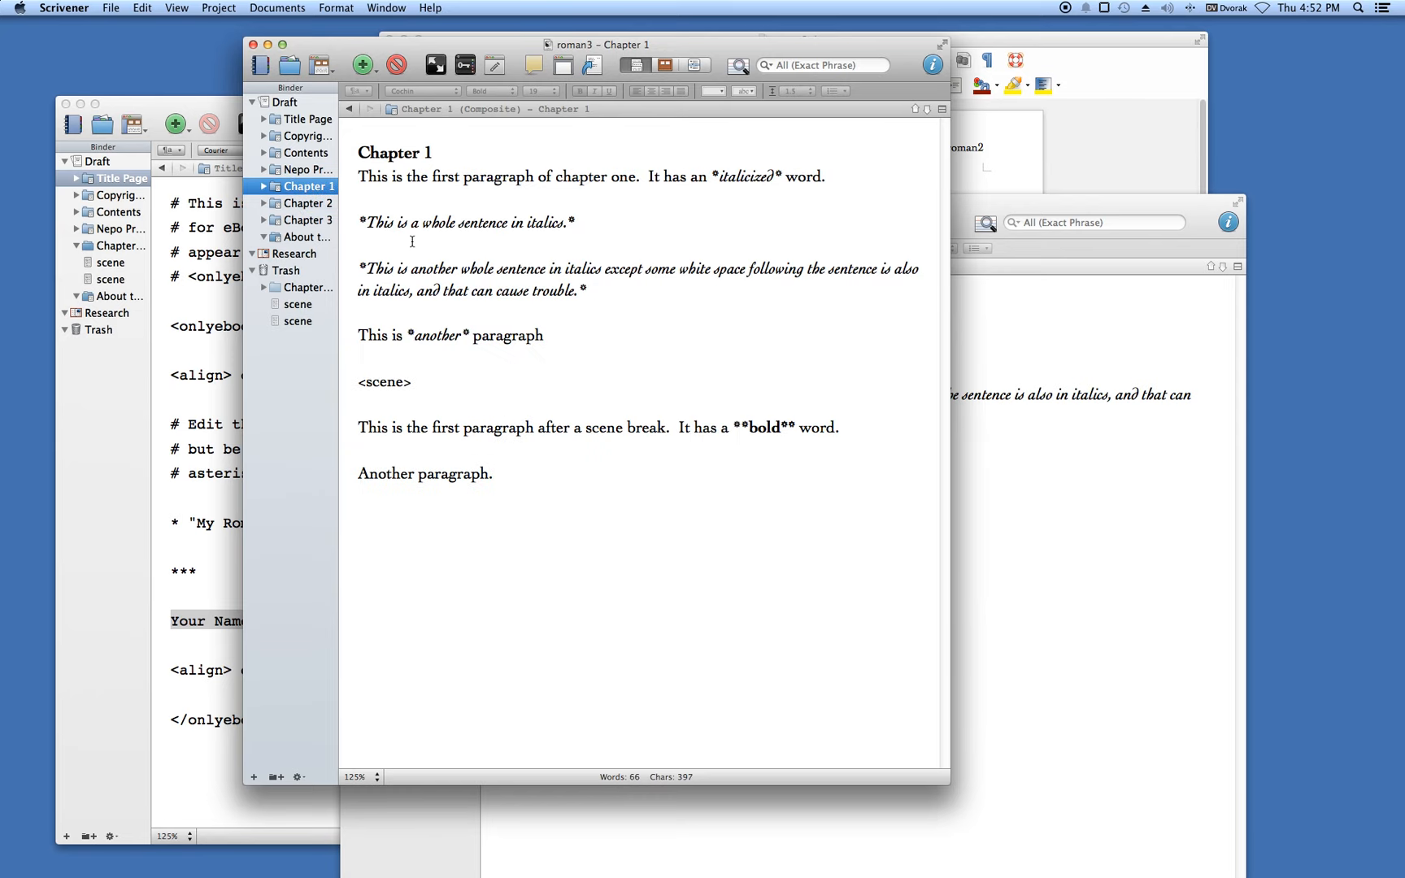
drag(358, 151, 429, 152)
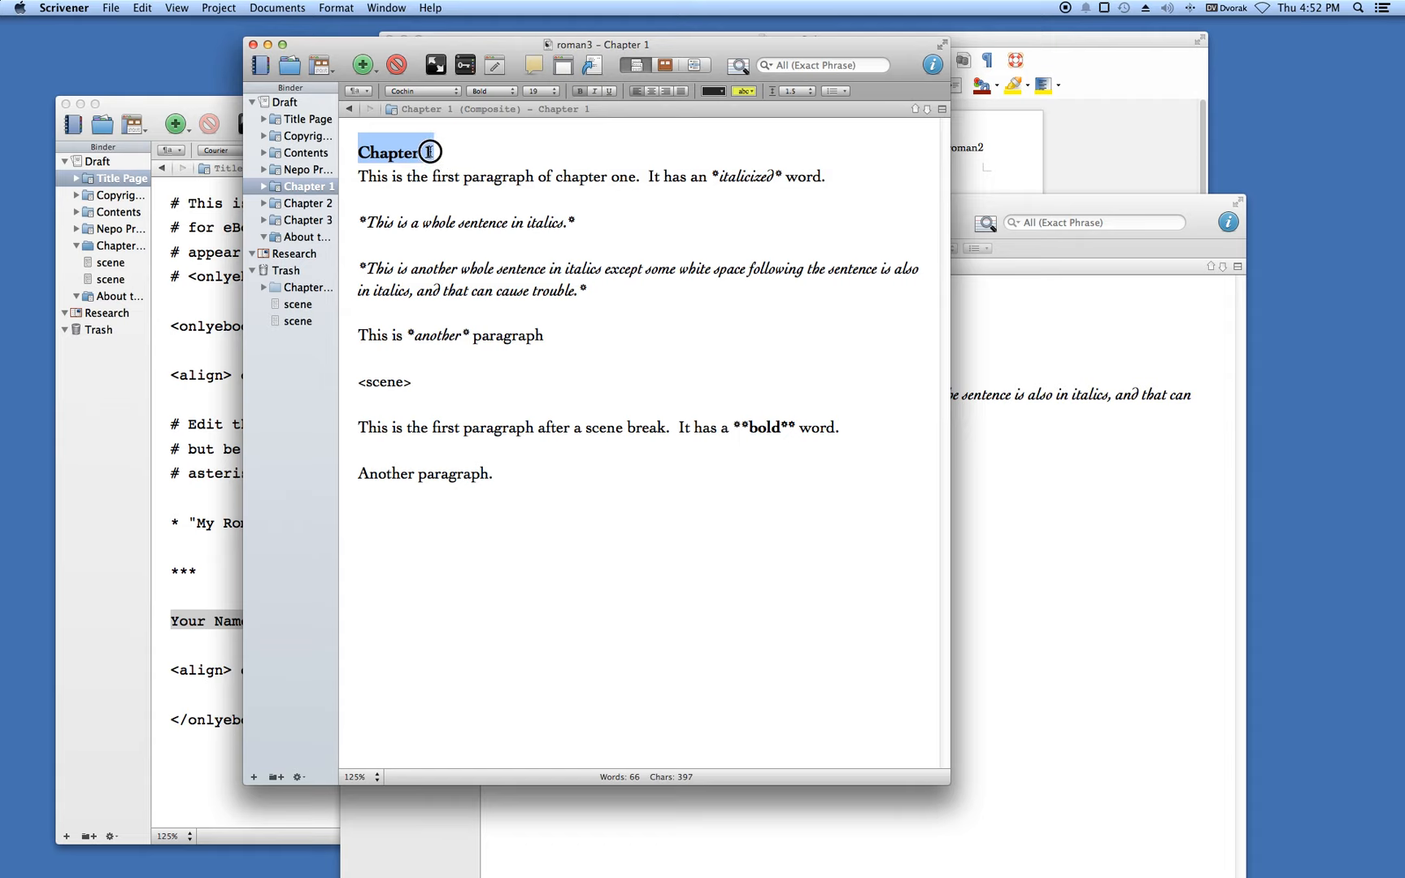
drag(430, 151, 433, 152)
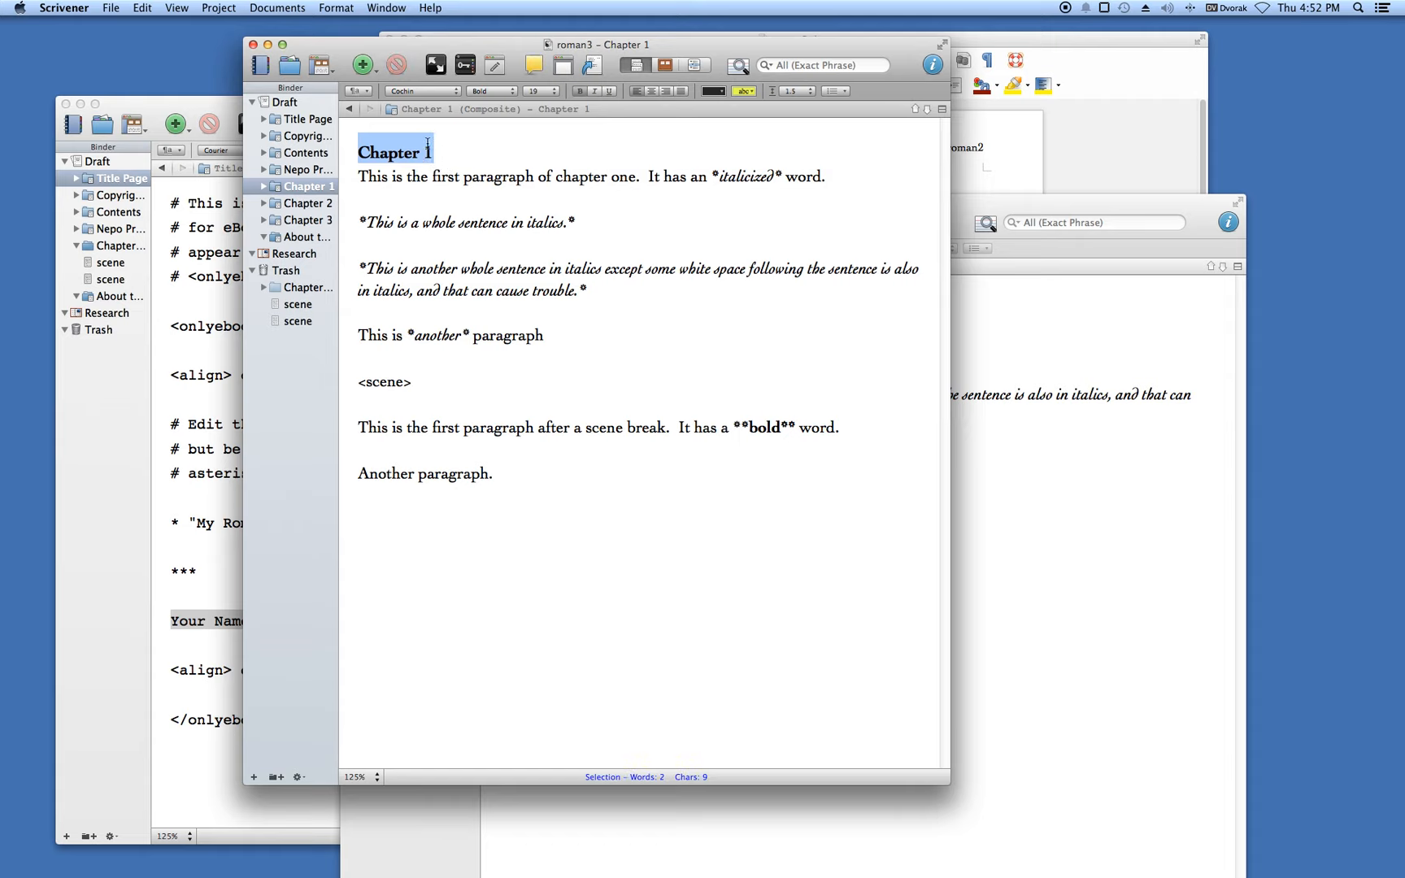
click(442, 143)
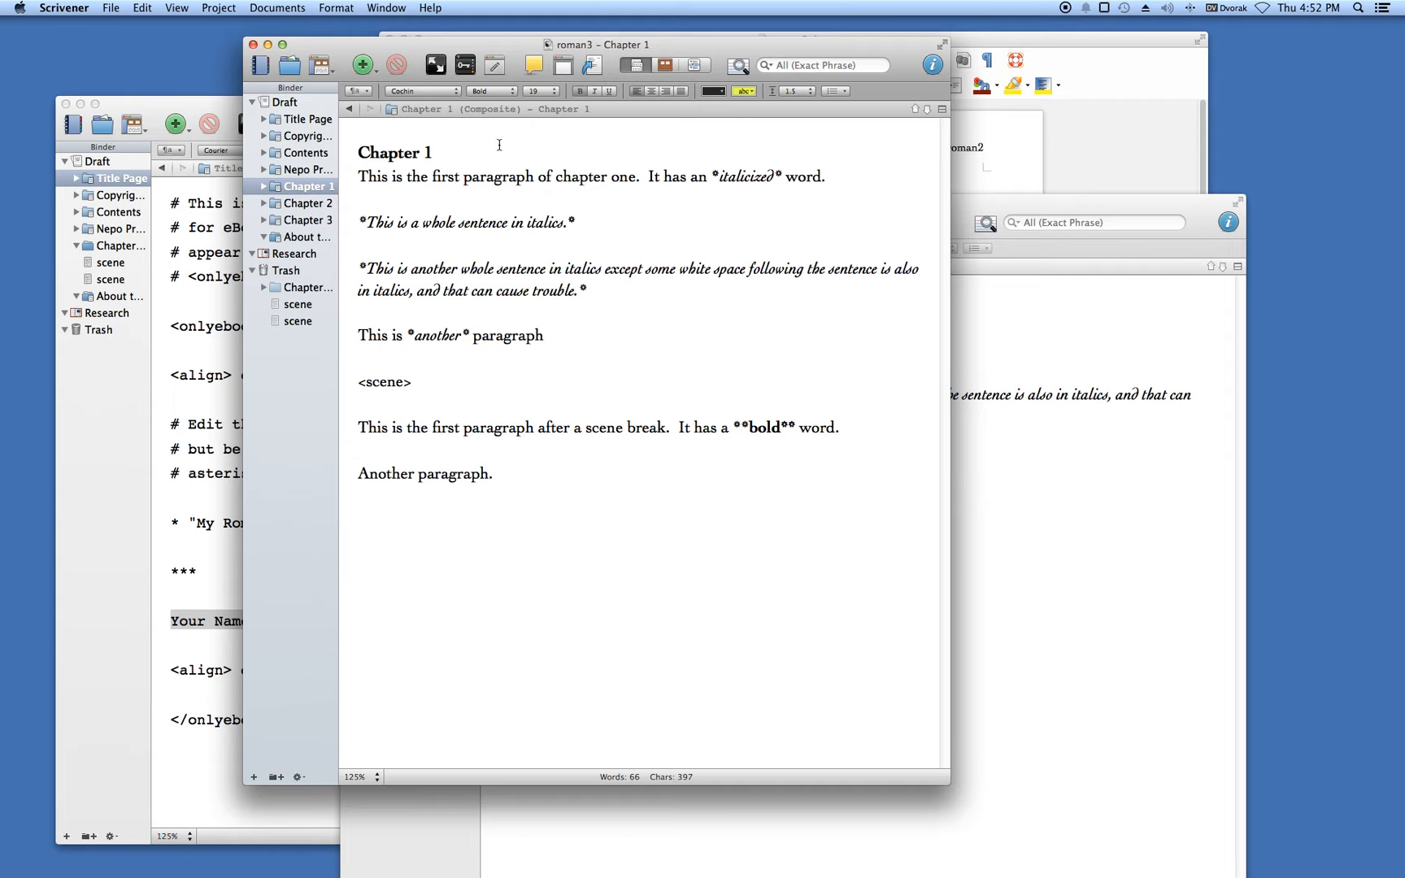
click(359, 149)
drag(359, 149, 430, 155)
key(BackSpace)
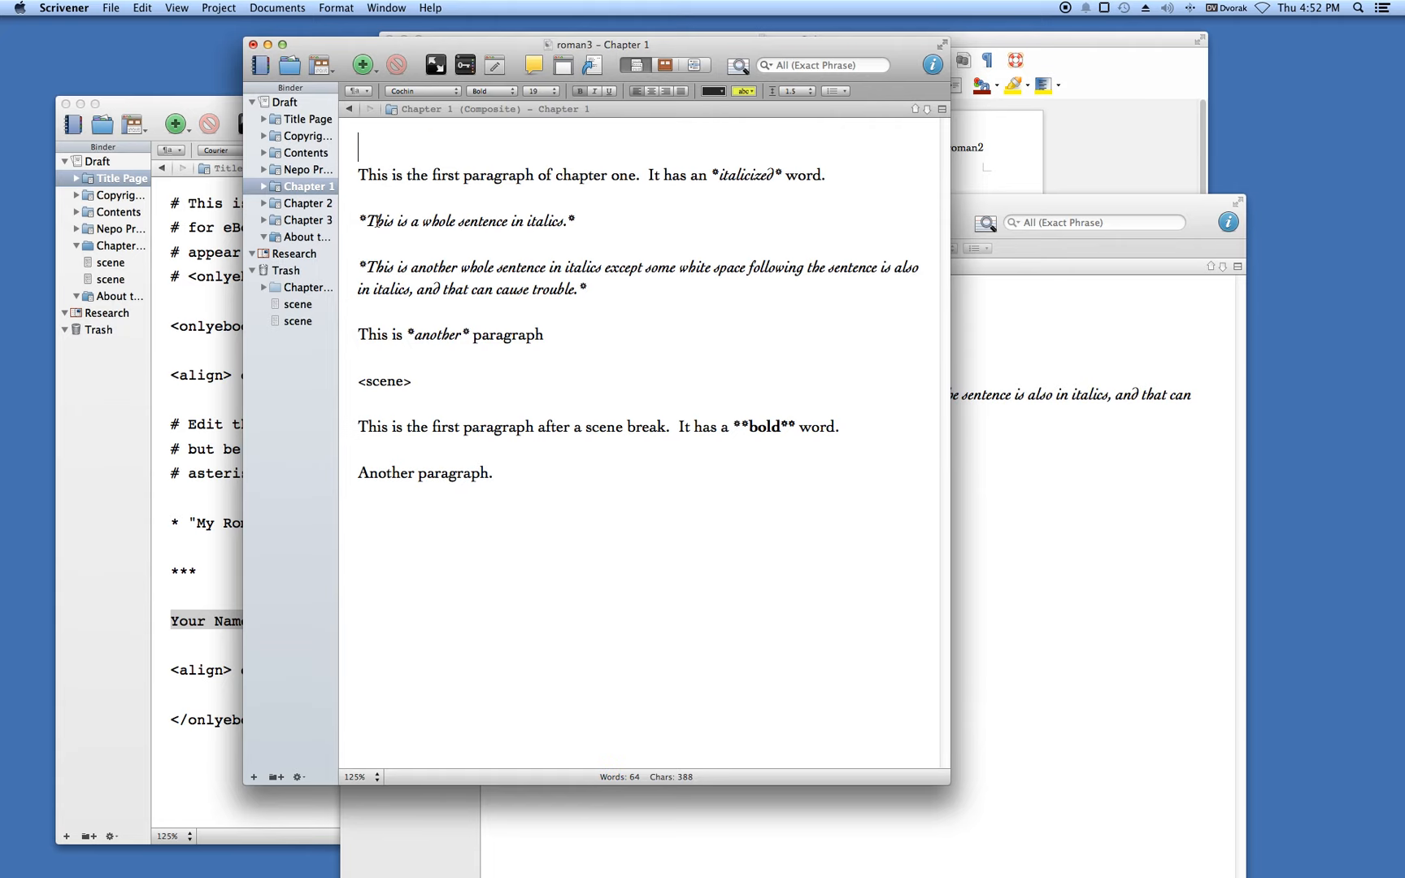
Delete the heading text "Chapter 2" and "Chapter 3" from the start of their respective chapter folders
click(286, 204)
drag(436, 152, 356, 151)
key(BackSpace)
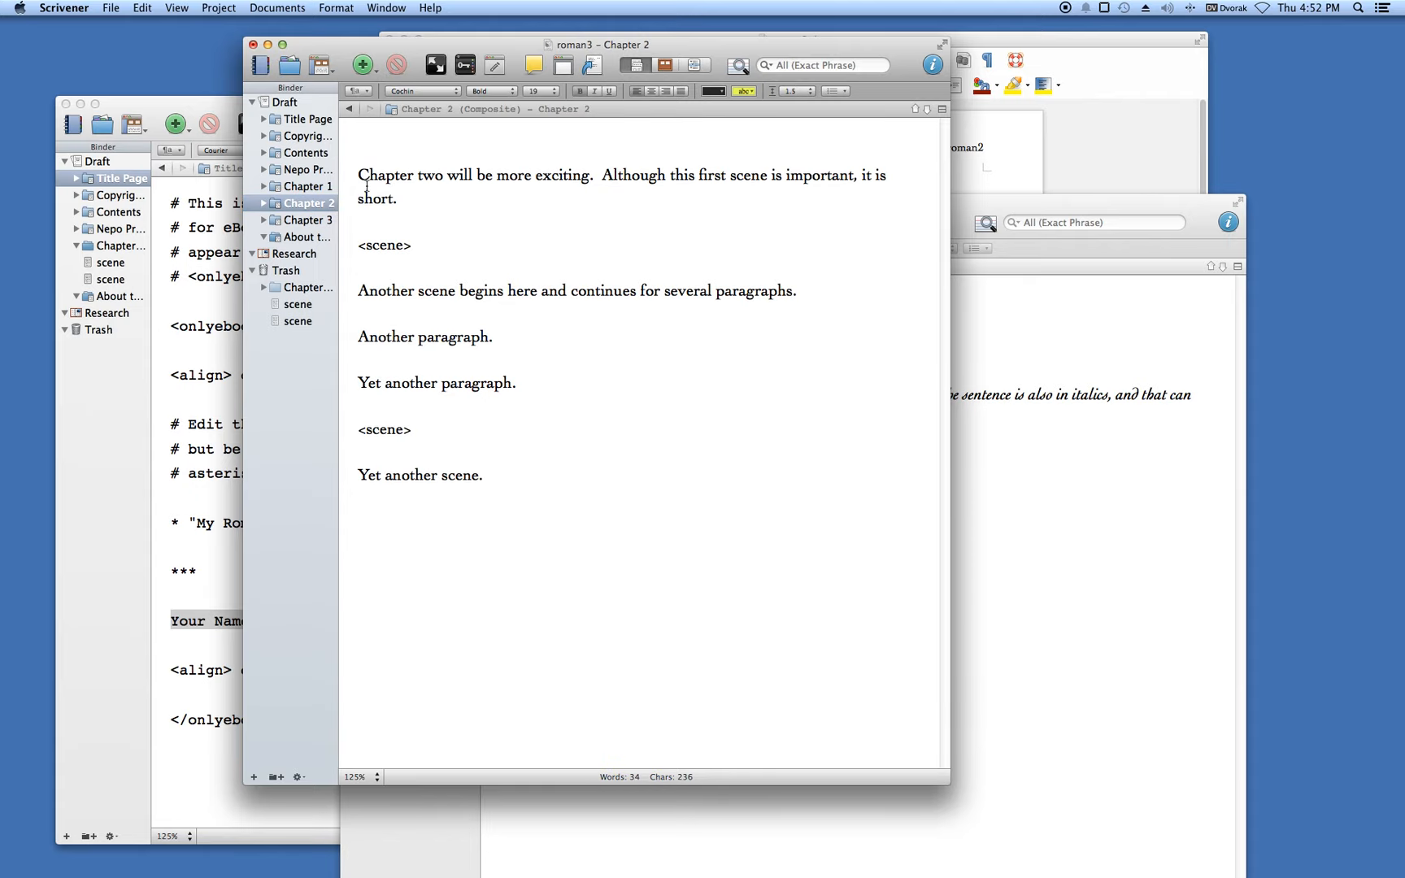
click(299, 226)
drag(435, 155, 357, 151)
key(BackSpace)
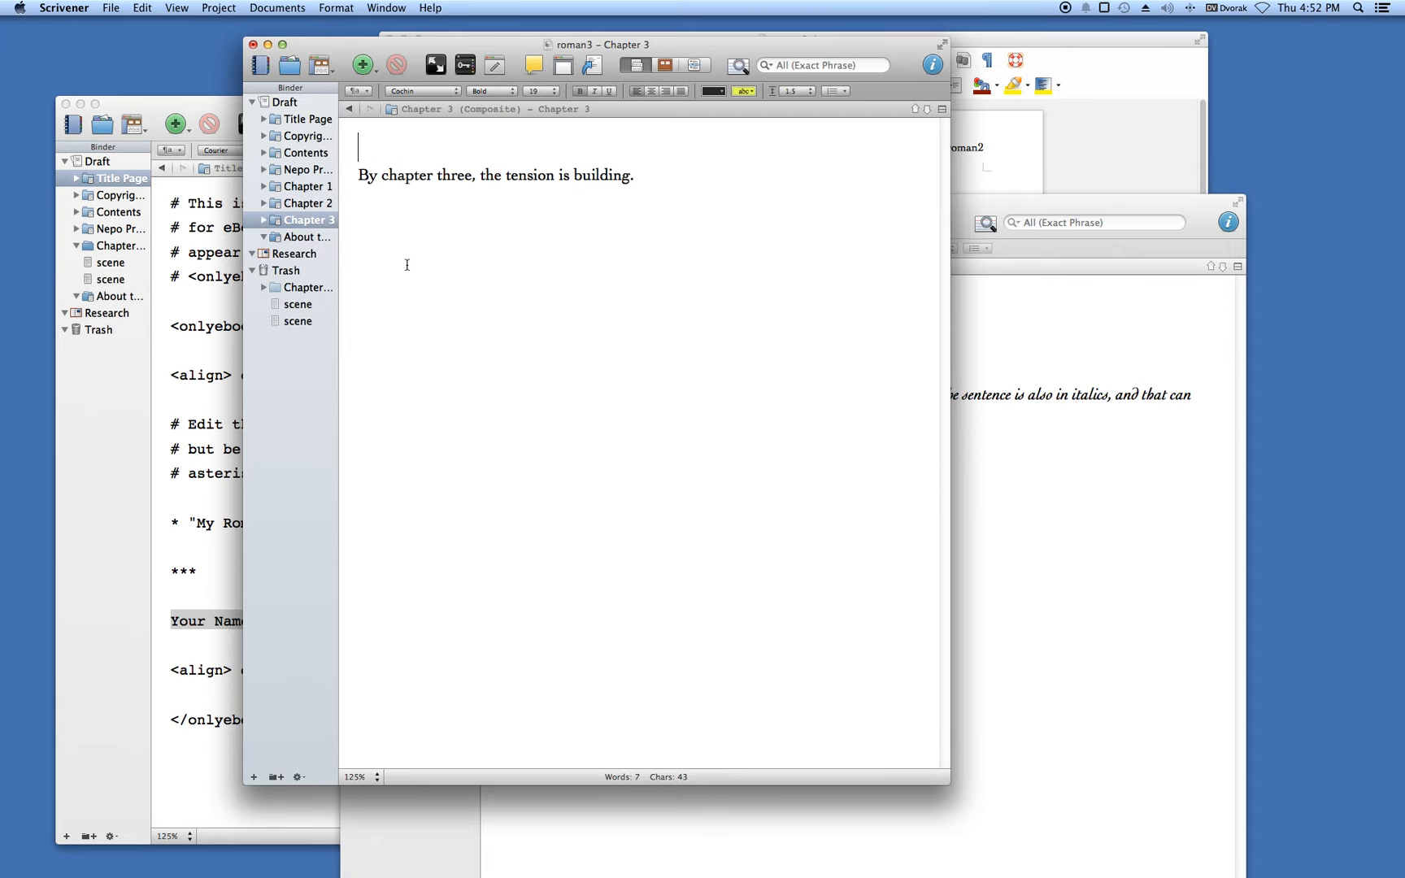
Look through the template's Nepo Press Settings, Title Page, Copyright Page and Contents documents, reading their instruction comments
click(296, 169)
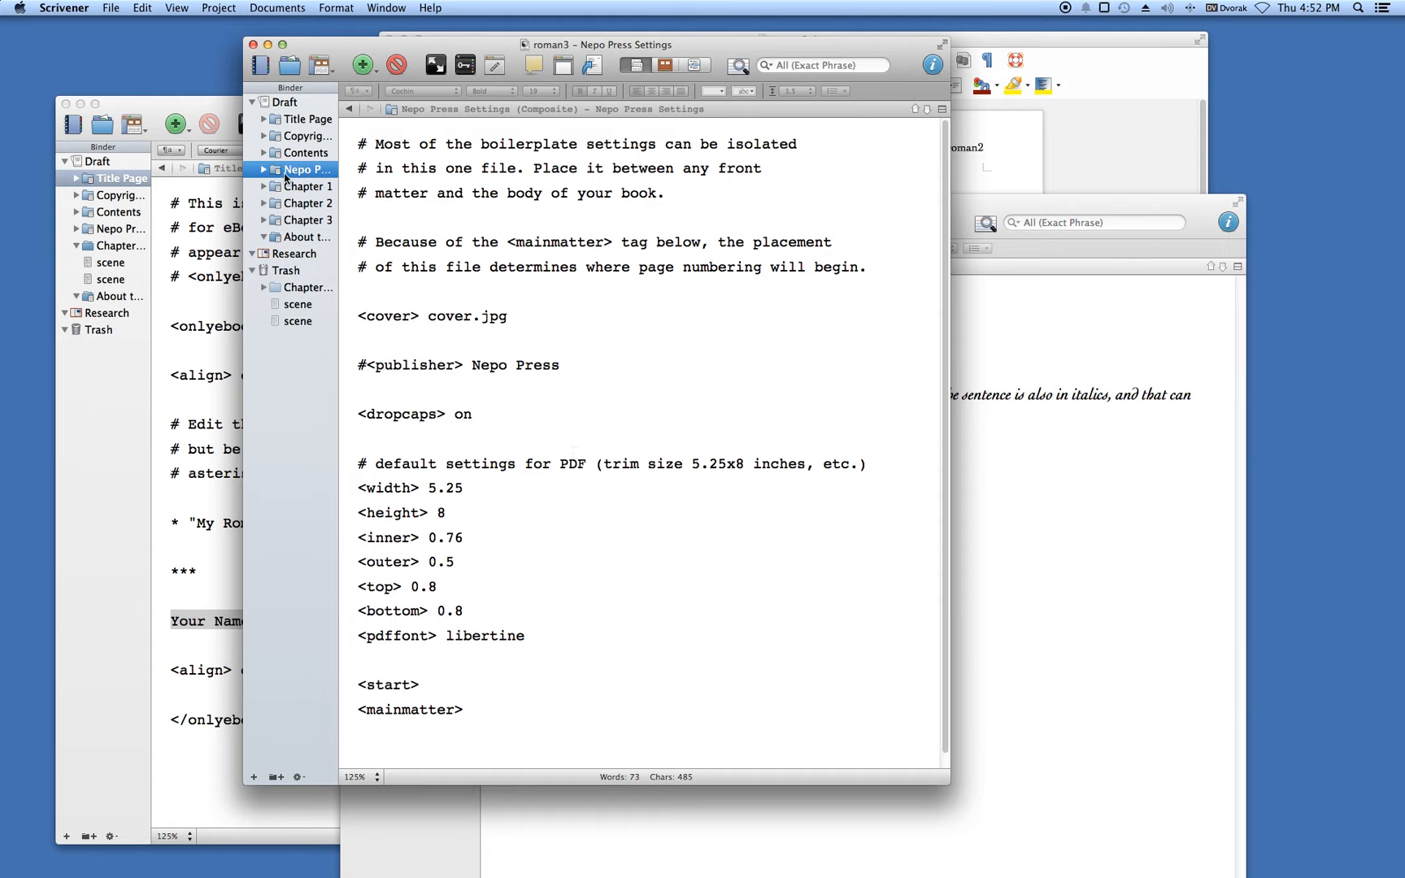
click(289, 119)
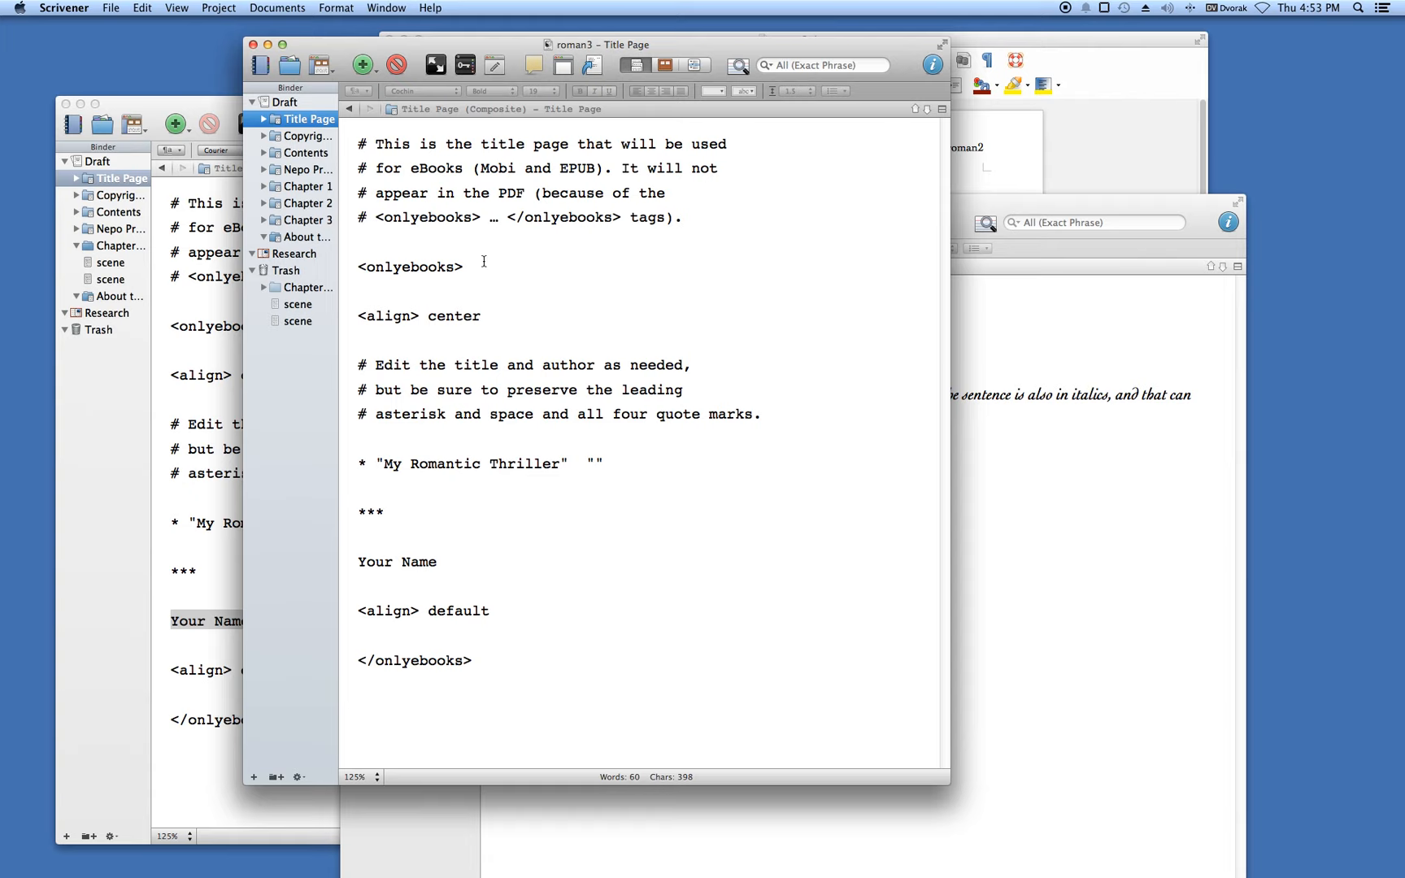
click(287, 136)
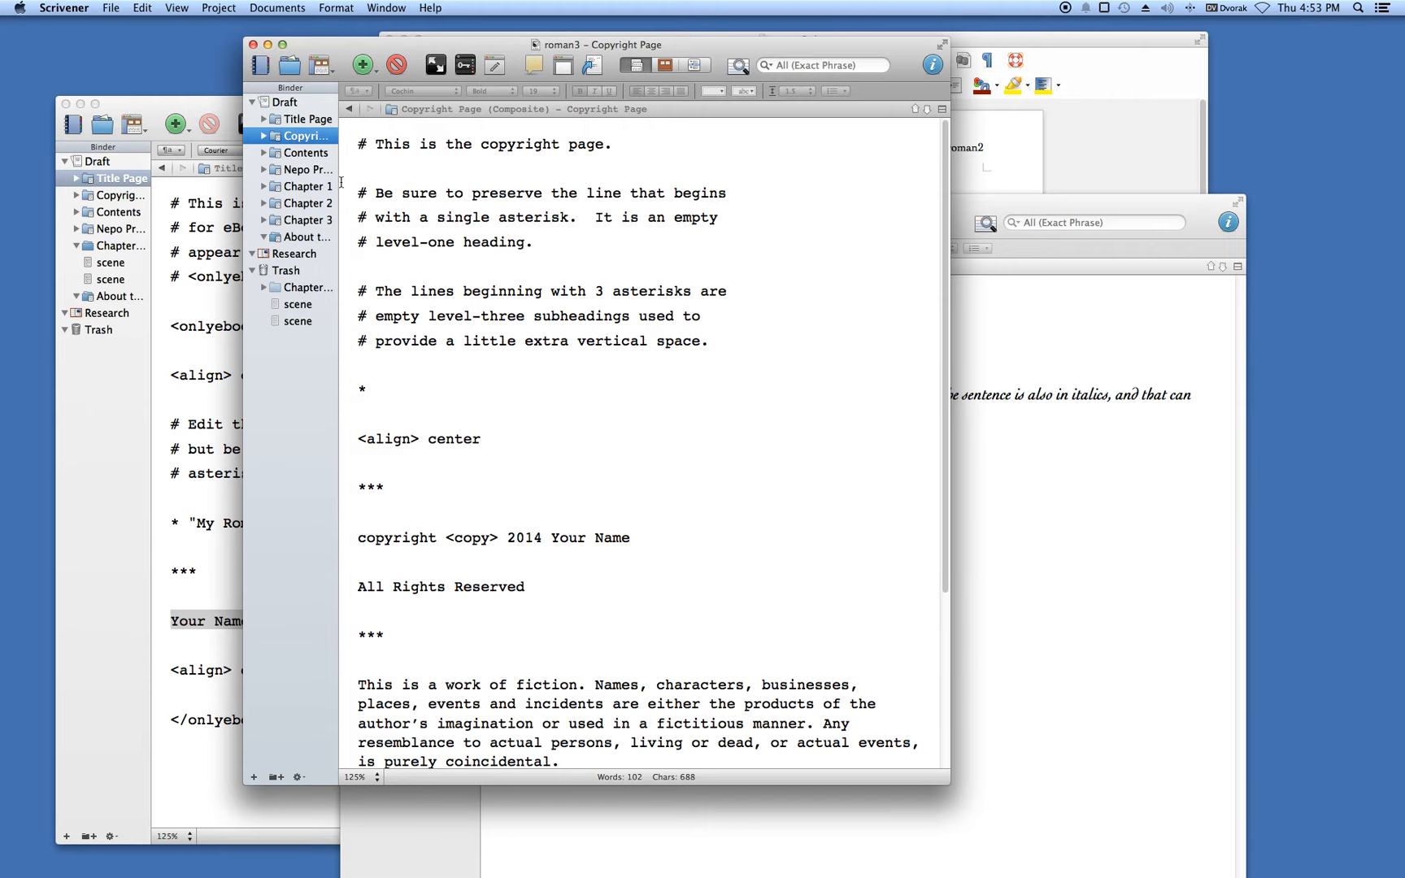
click(285, 153)
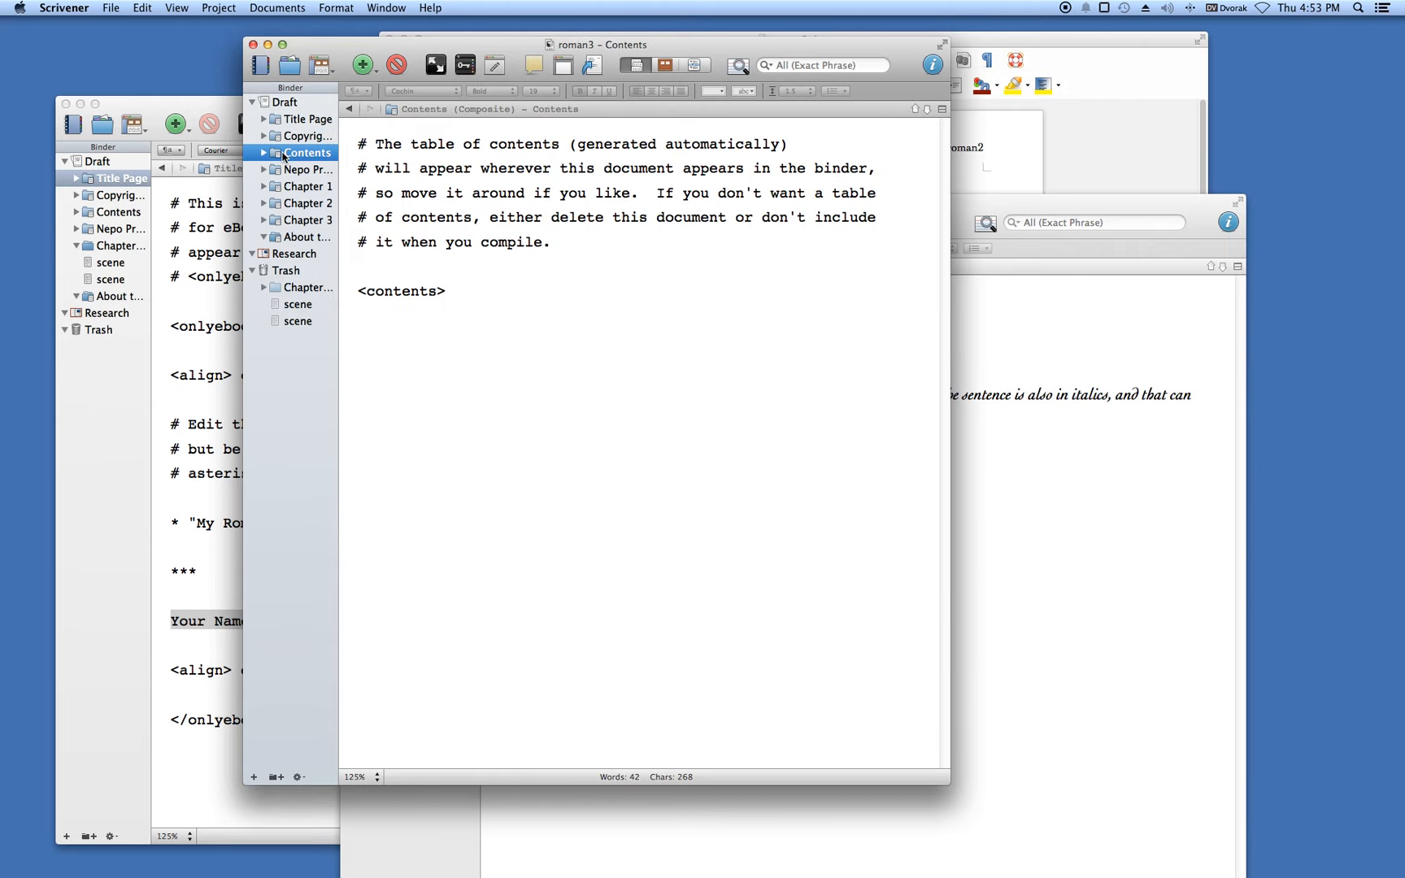
mouse_move(290, 155)
mouse_down()
mouse_move(287, 198)
mouse_move(276, 119)
mouse_move(286, 162)
mouse_up()
Set the <dropcaps> option to off in the Nepo Press Settings document and review its remaining tags down to <mainmatter>
click(294, 172)
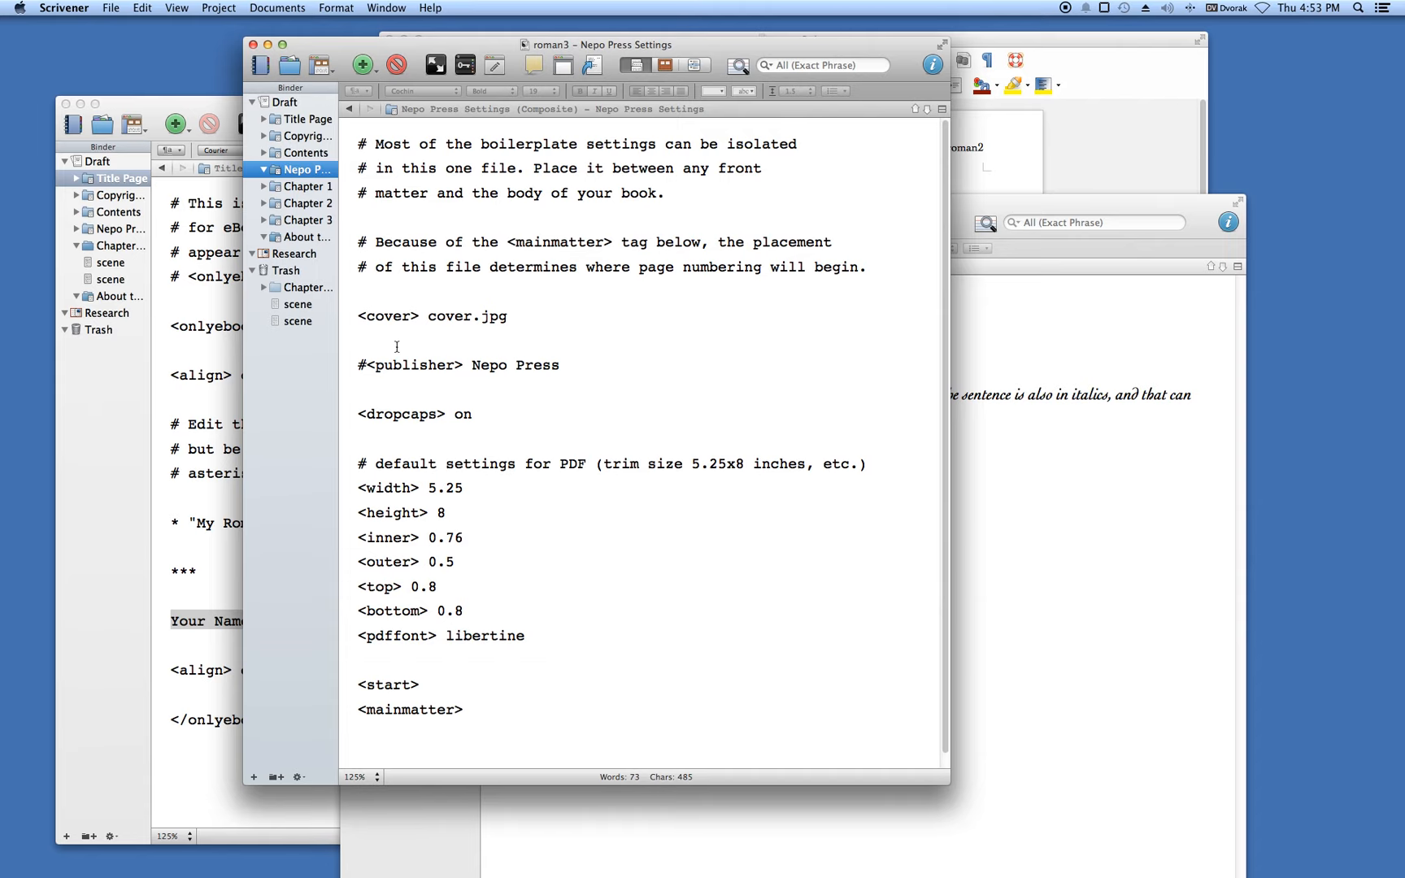
scroll(663, 430, down, 1)
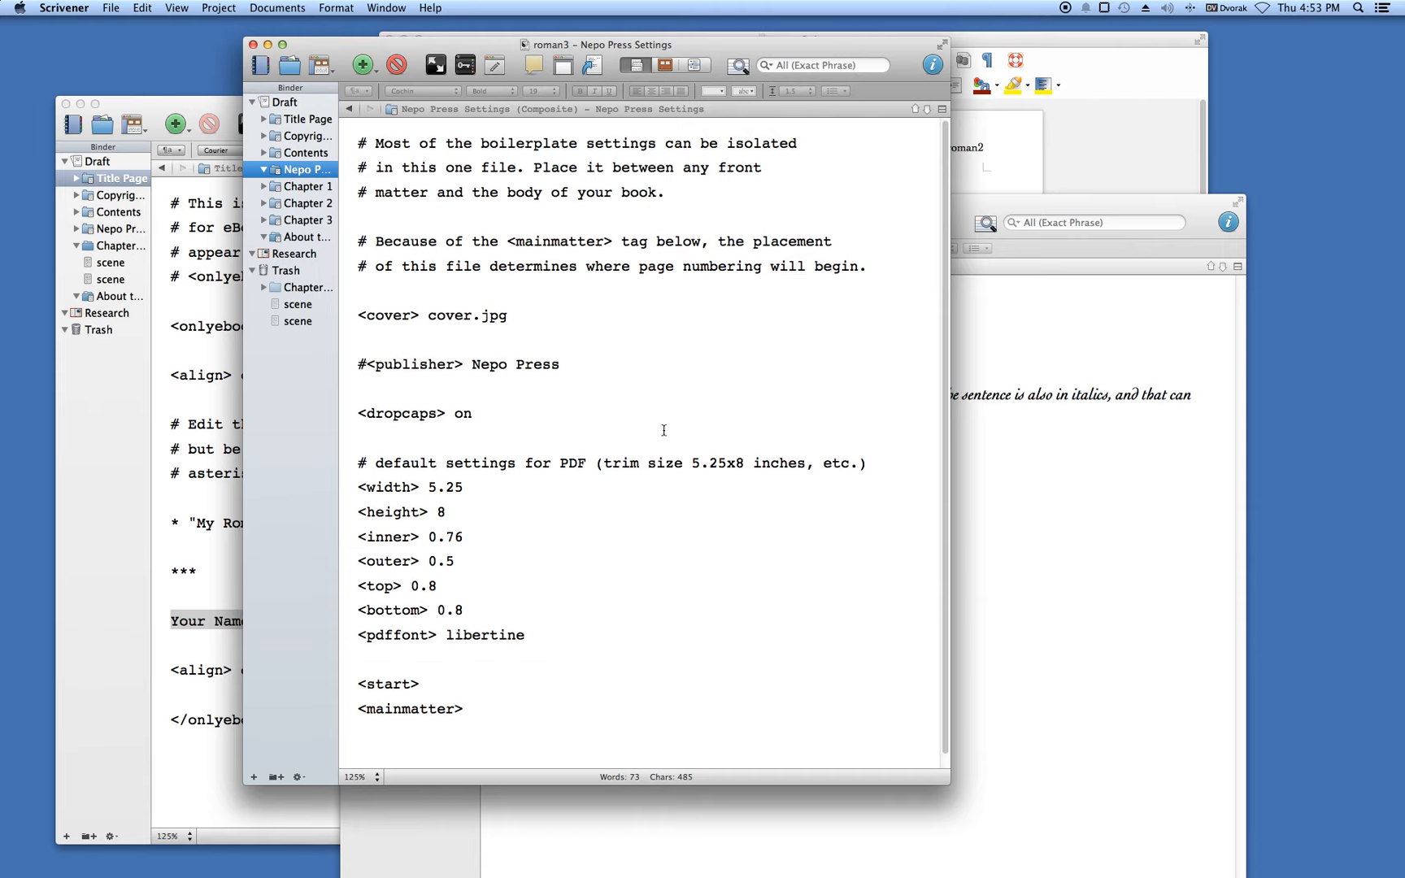
click(472, 415)
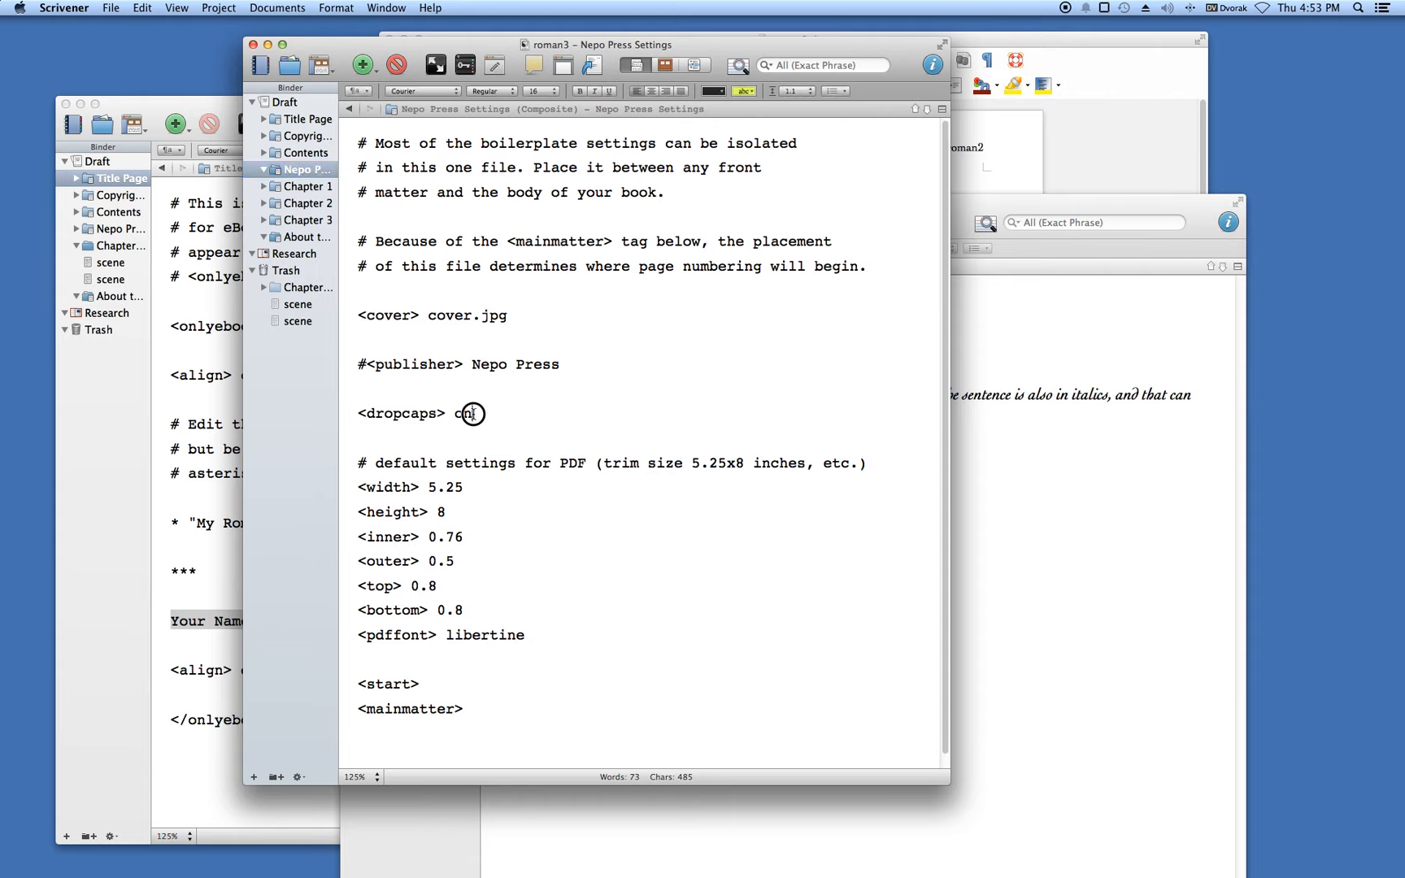
key(BackSpace)
text(ff)
scroll(736, 500, down, 1)
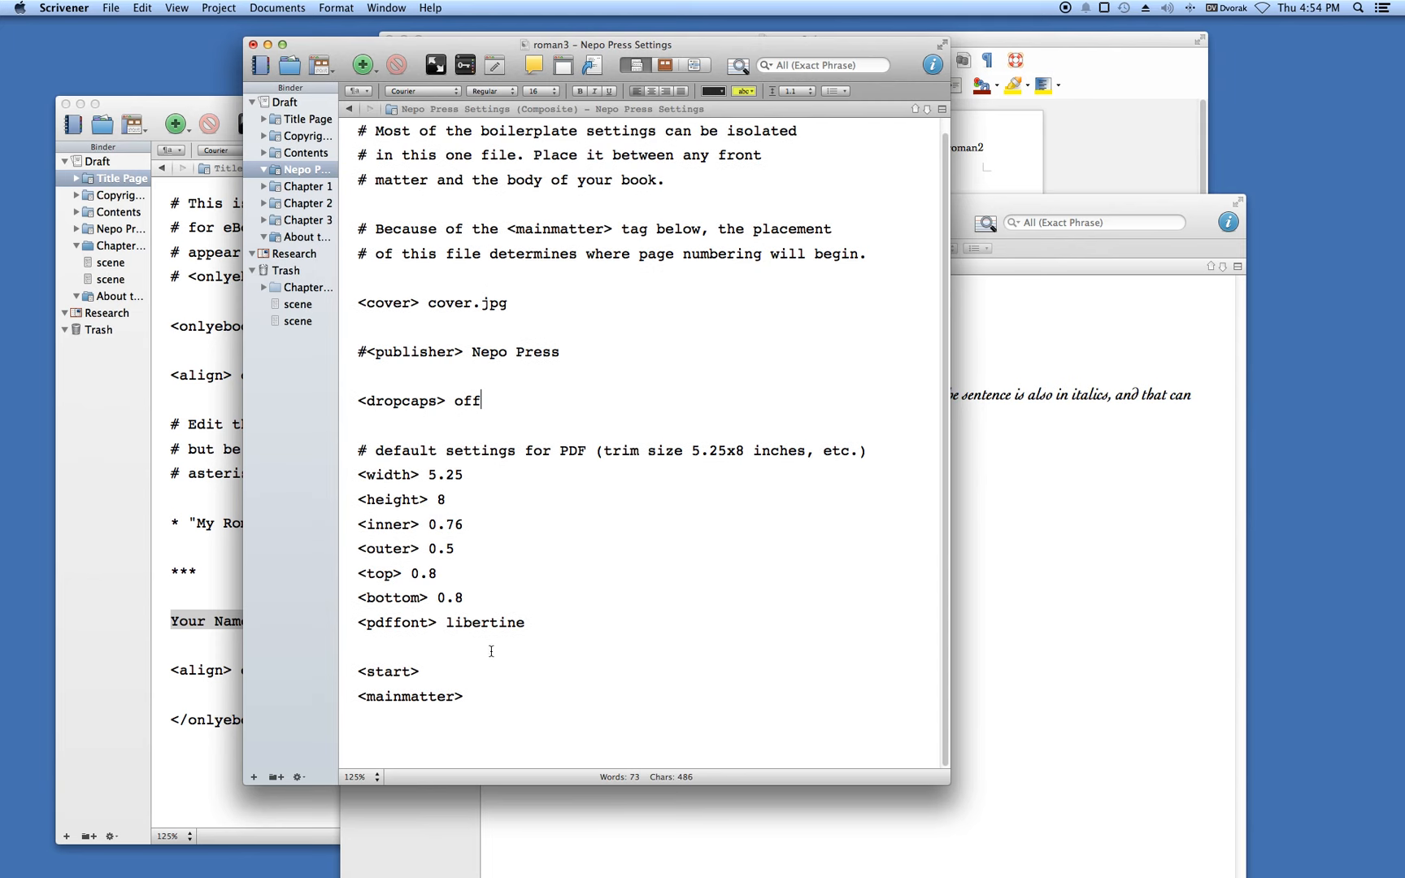
click(449, 665)
click(475, 695)
Check the text of the Chapter 1, Chapter 2, Chapter 3 and About the Author folders before compiling
click(293, 186)
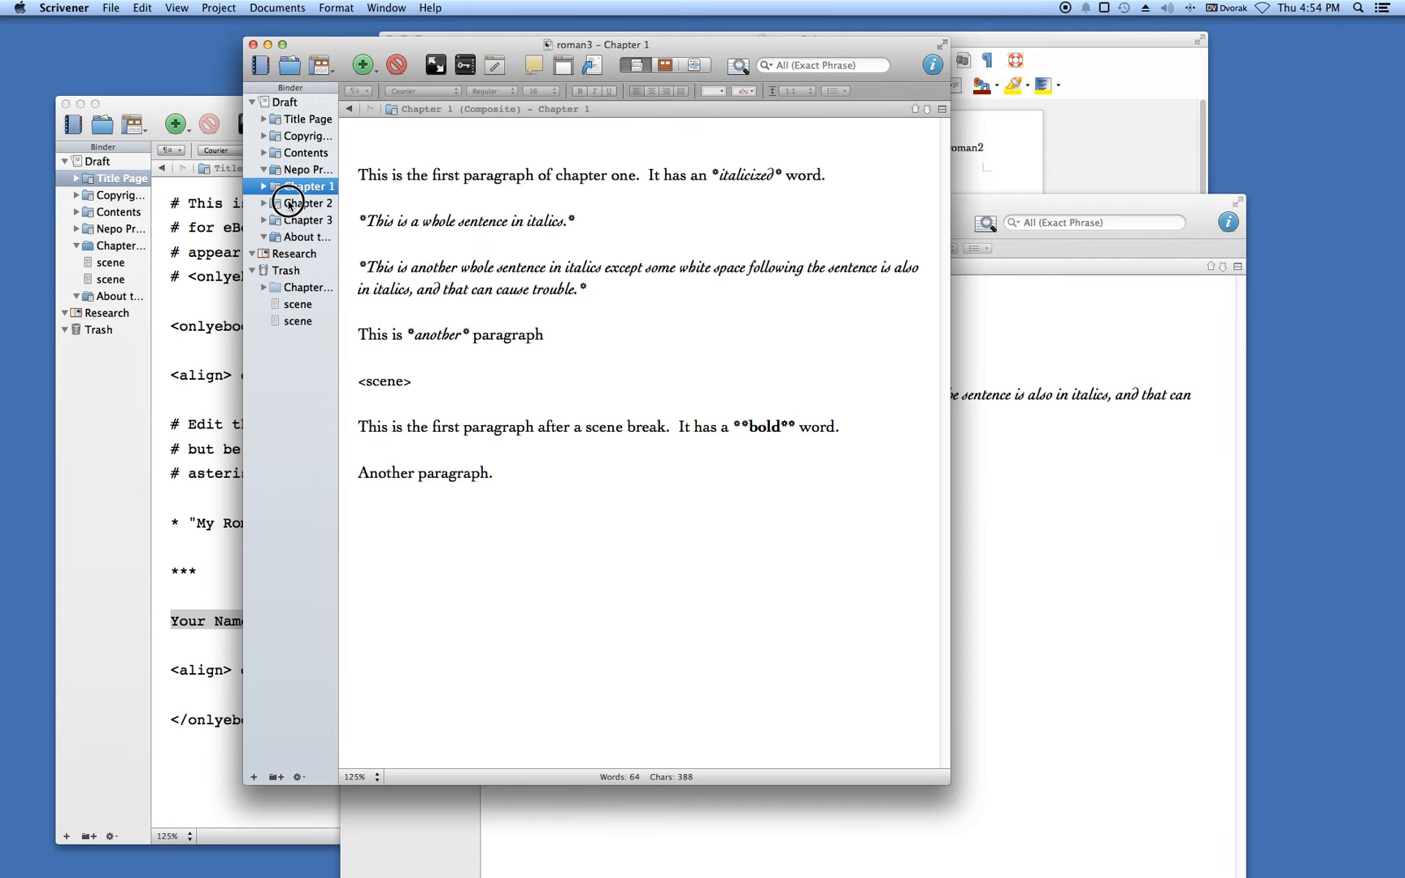
click(293, 204)
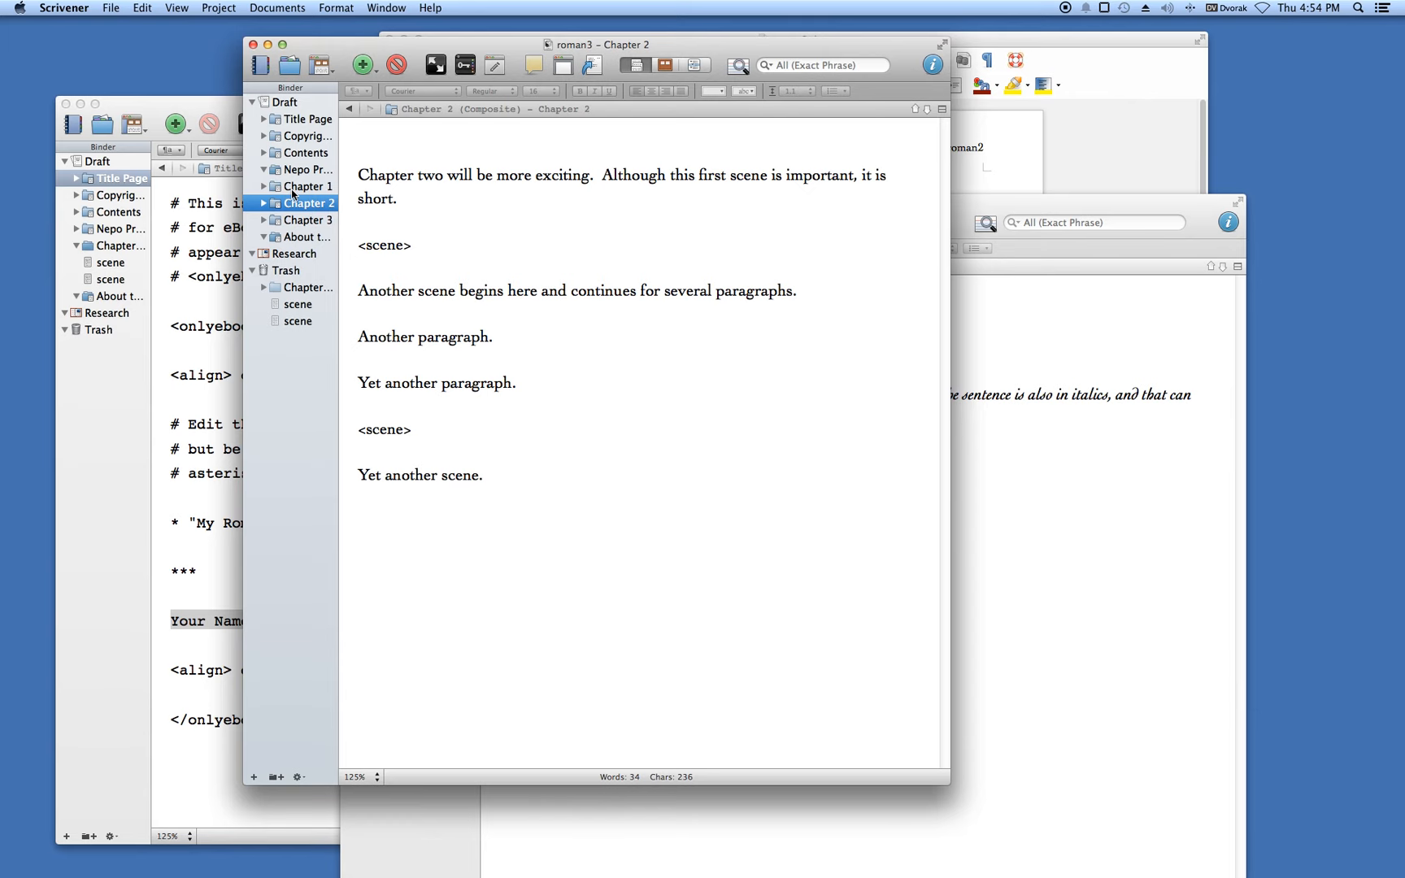
click(292, 186)
click(289, 220)
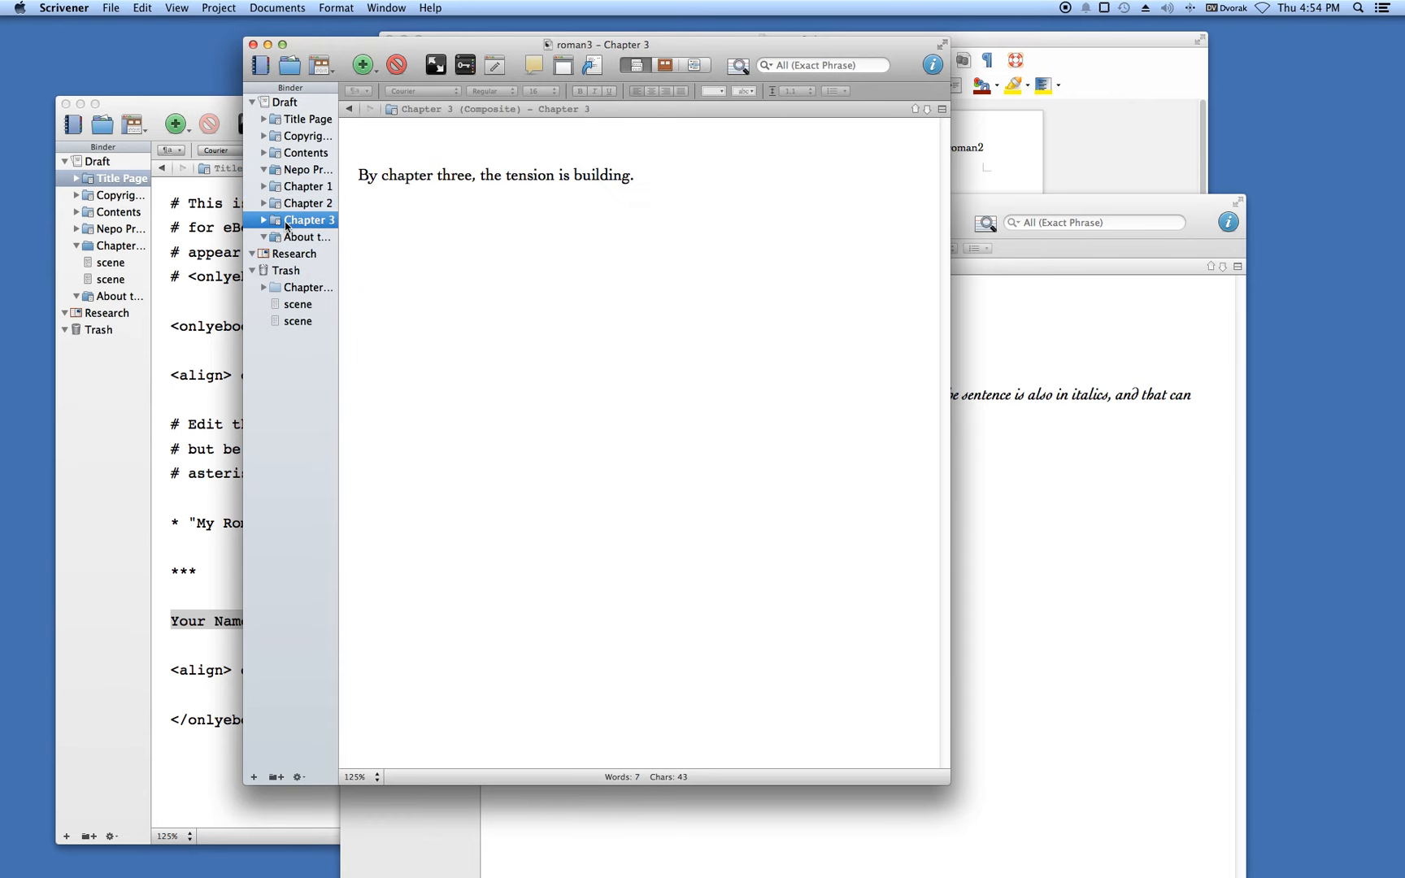
click(291, 237)
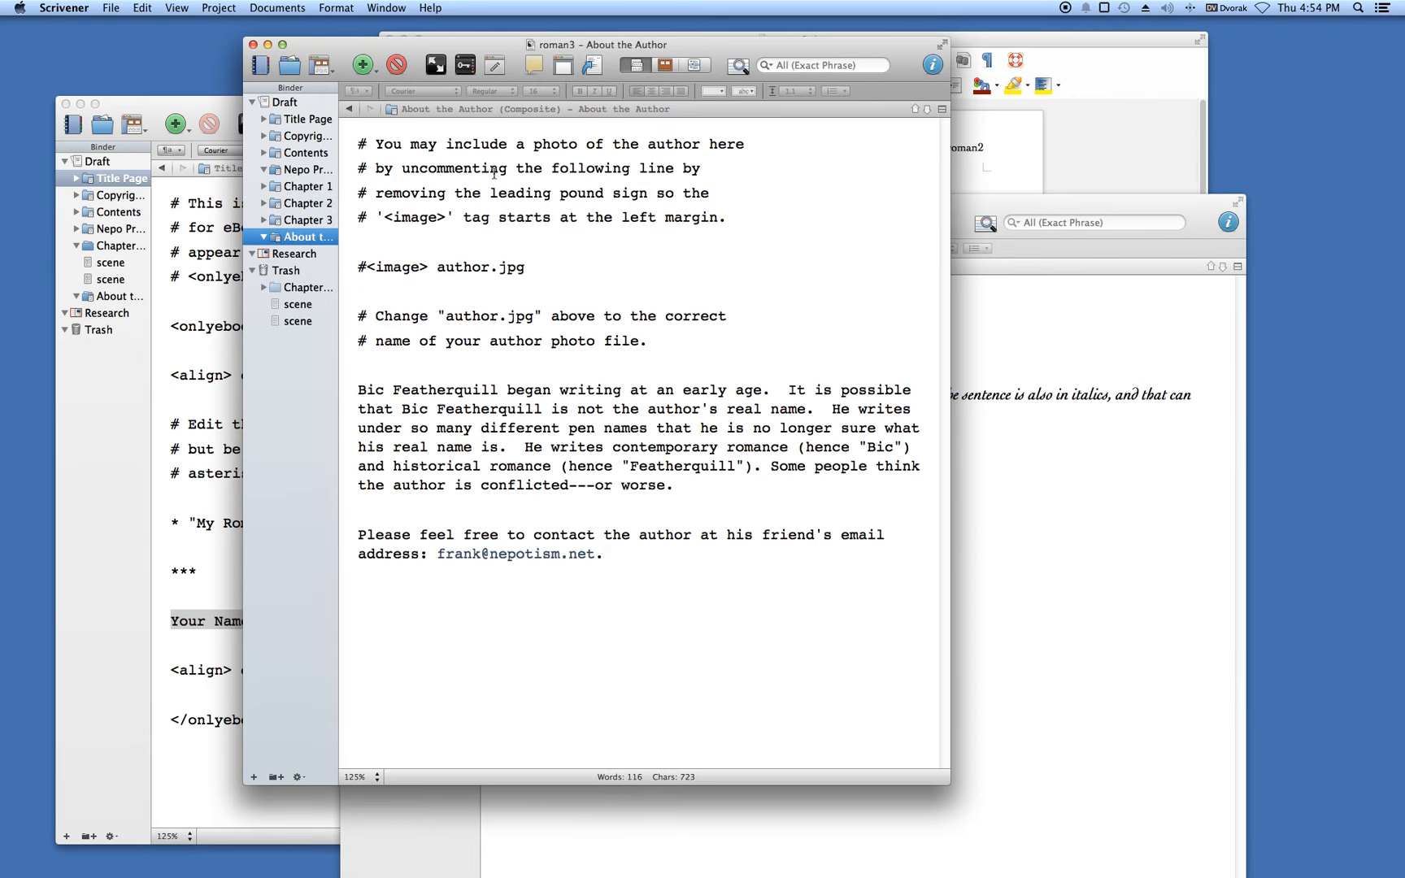
Compile the included documents with the Nepo Press Template format to plain text as roman3.txt in the roman2 folder, replacing the existing file
click(599, 68)
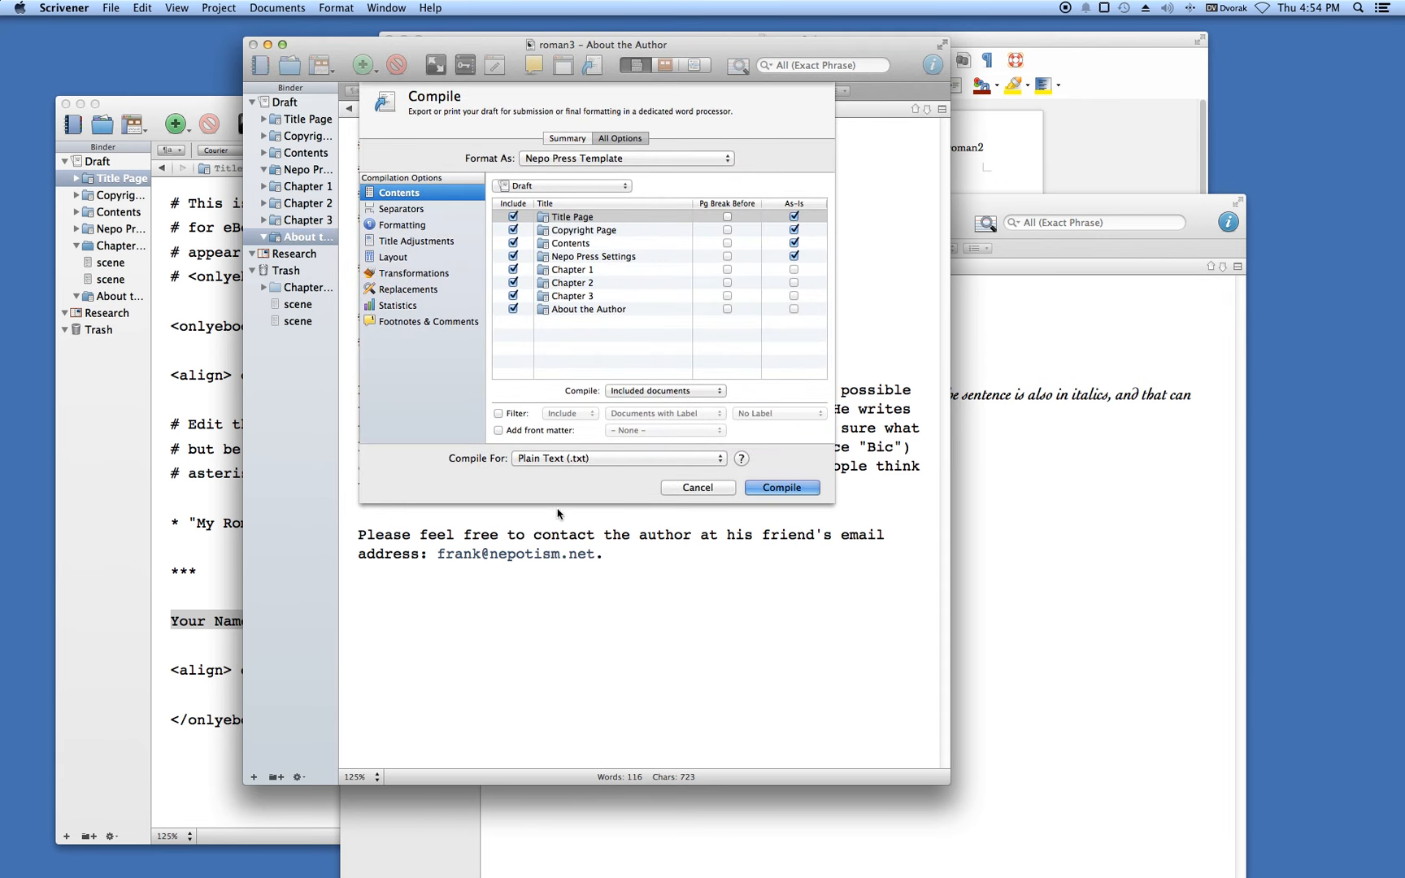
click(775, 487)
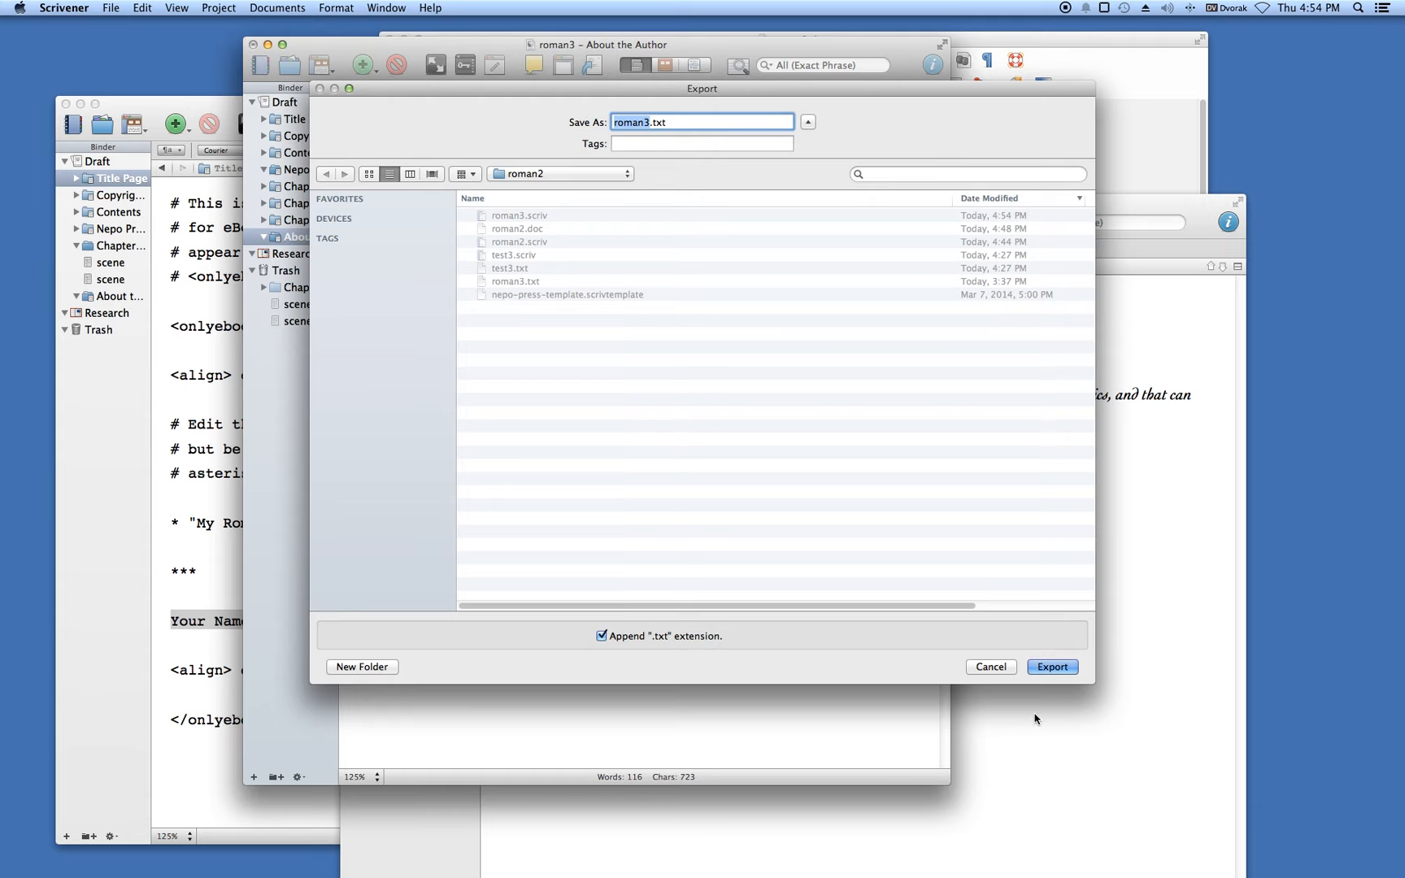
click(1035, 668)
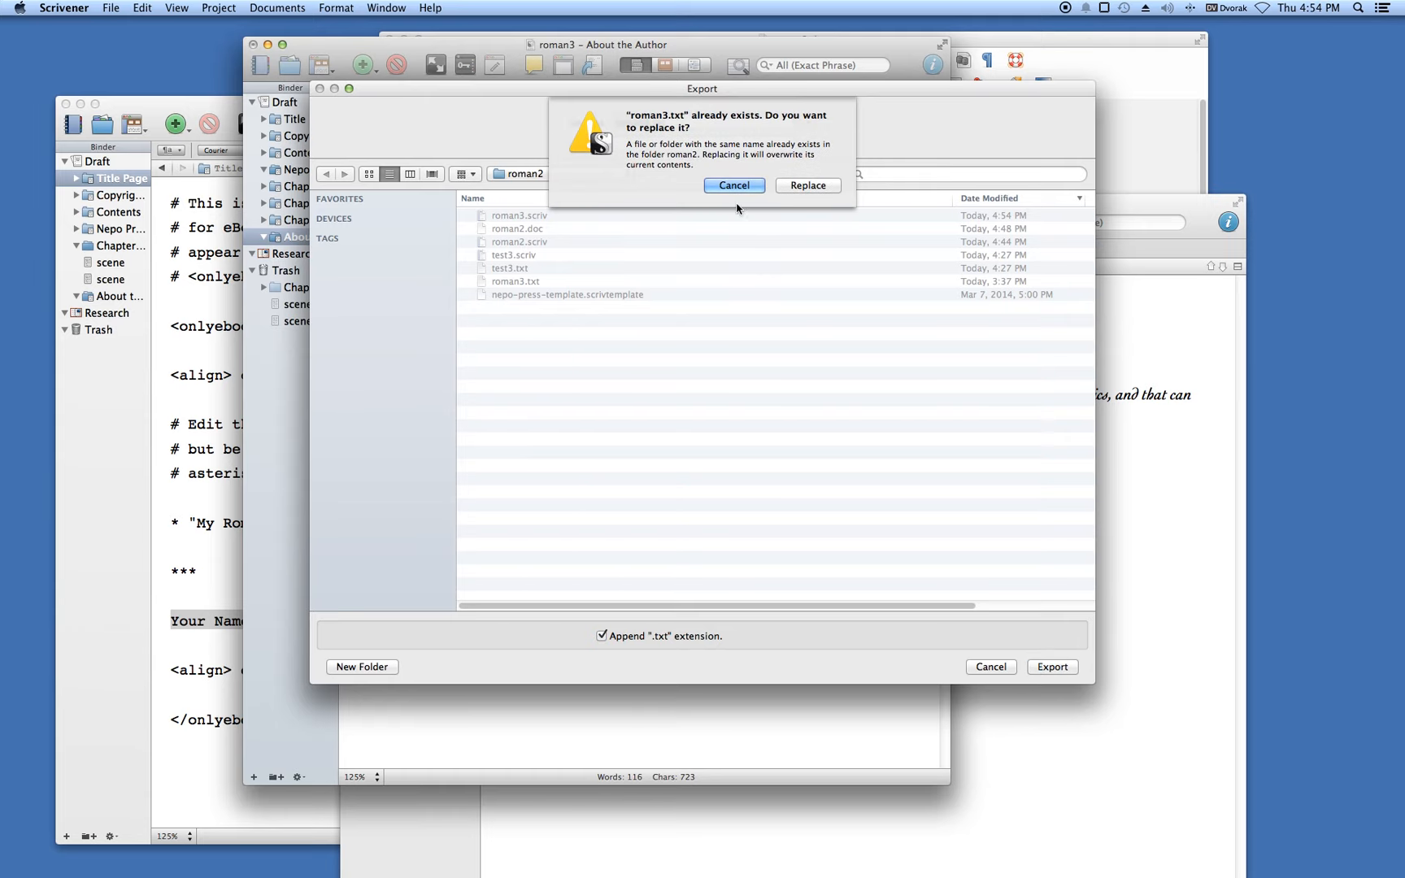
click(812, 188)
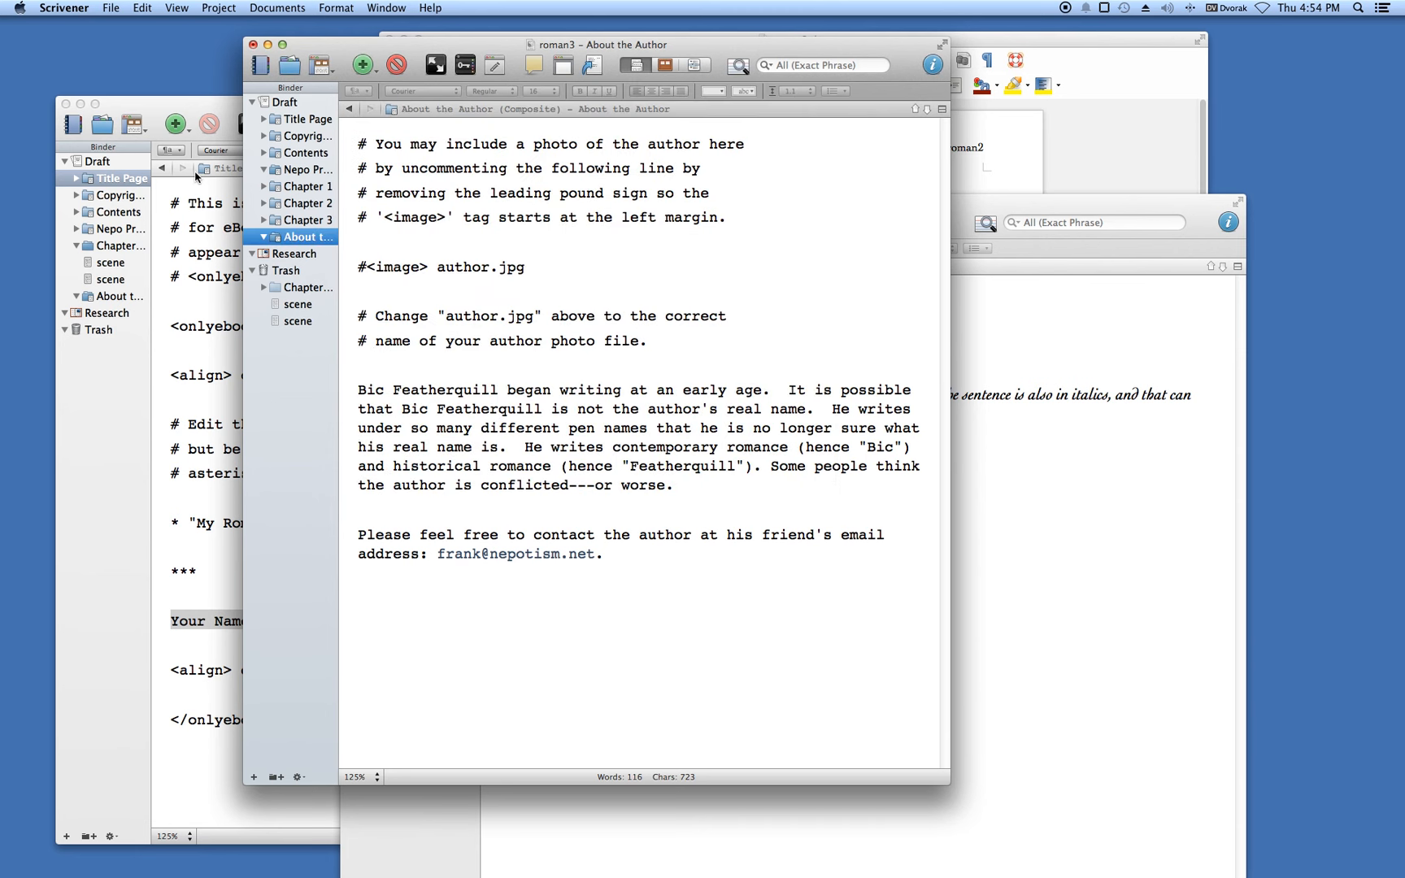
Switch to Finder and select the exported roman3.txt file in the roman2 folder
key(super+Tab)
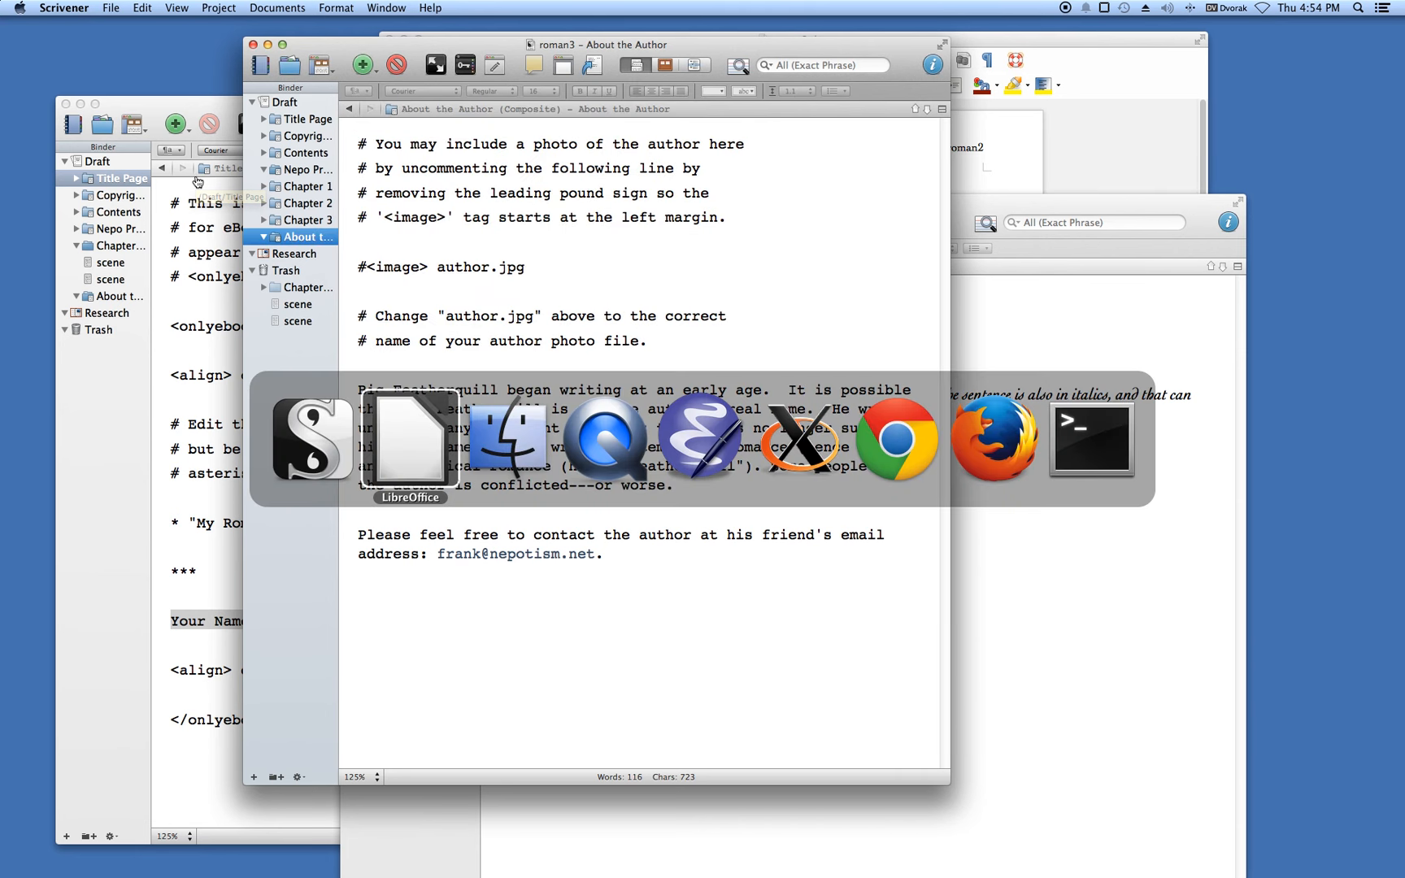
key(super+Tab)
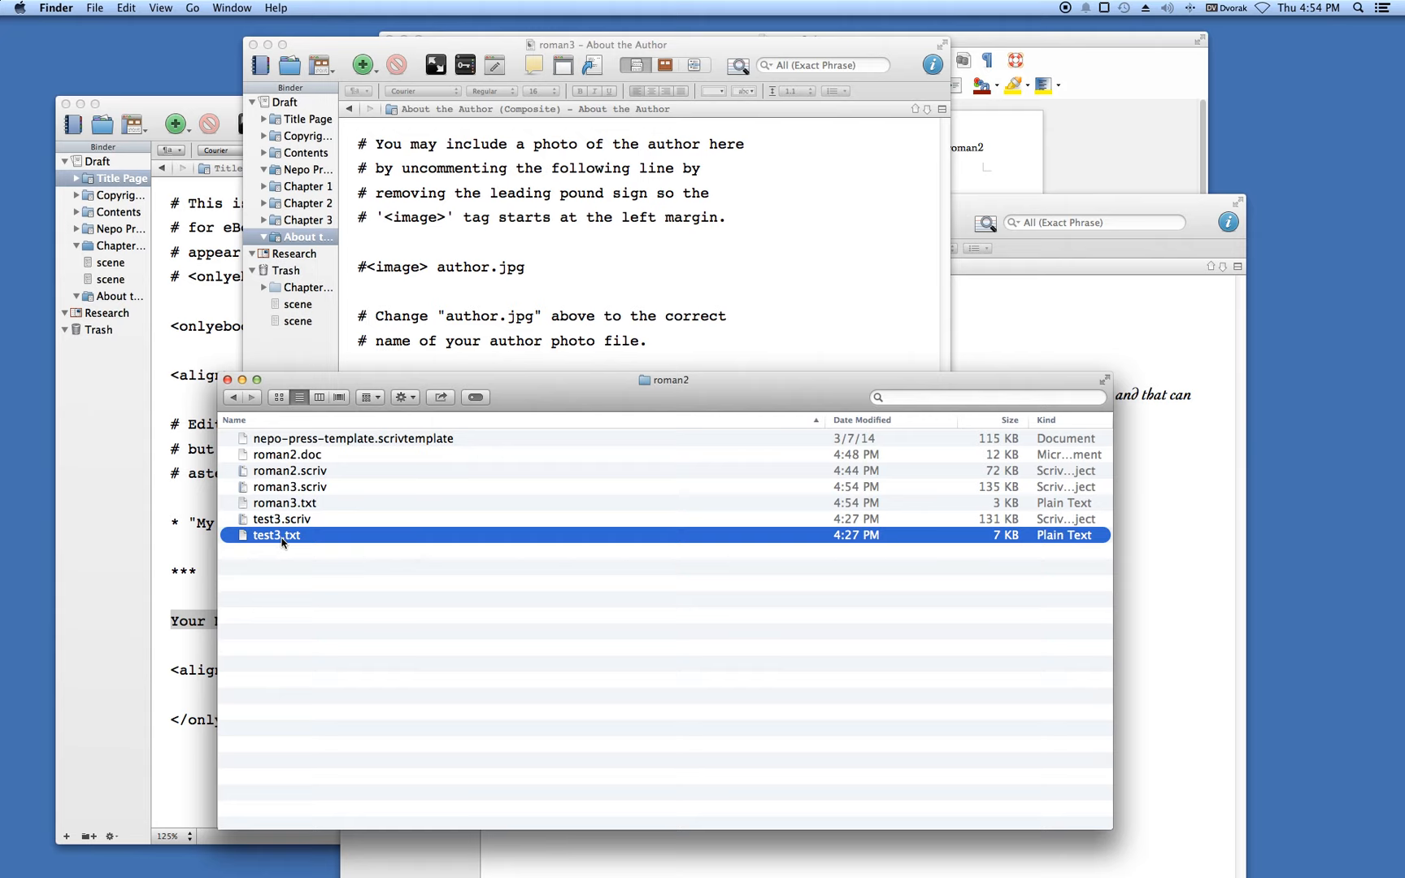
click(291, 503)
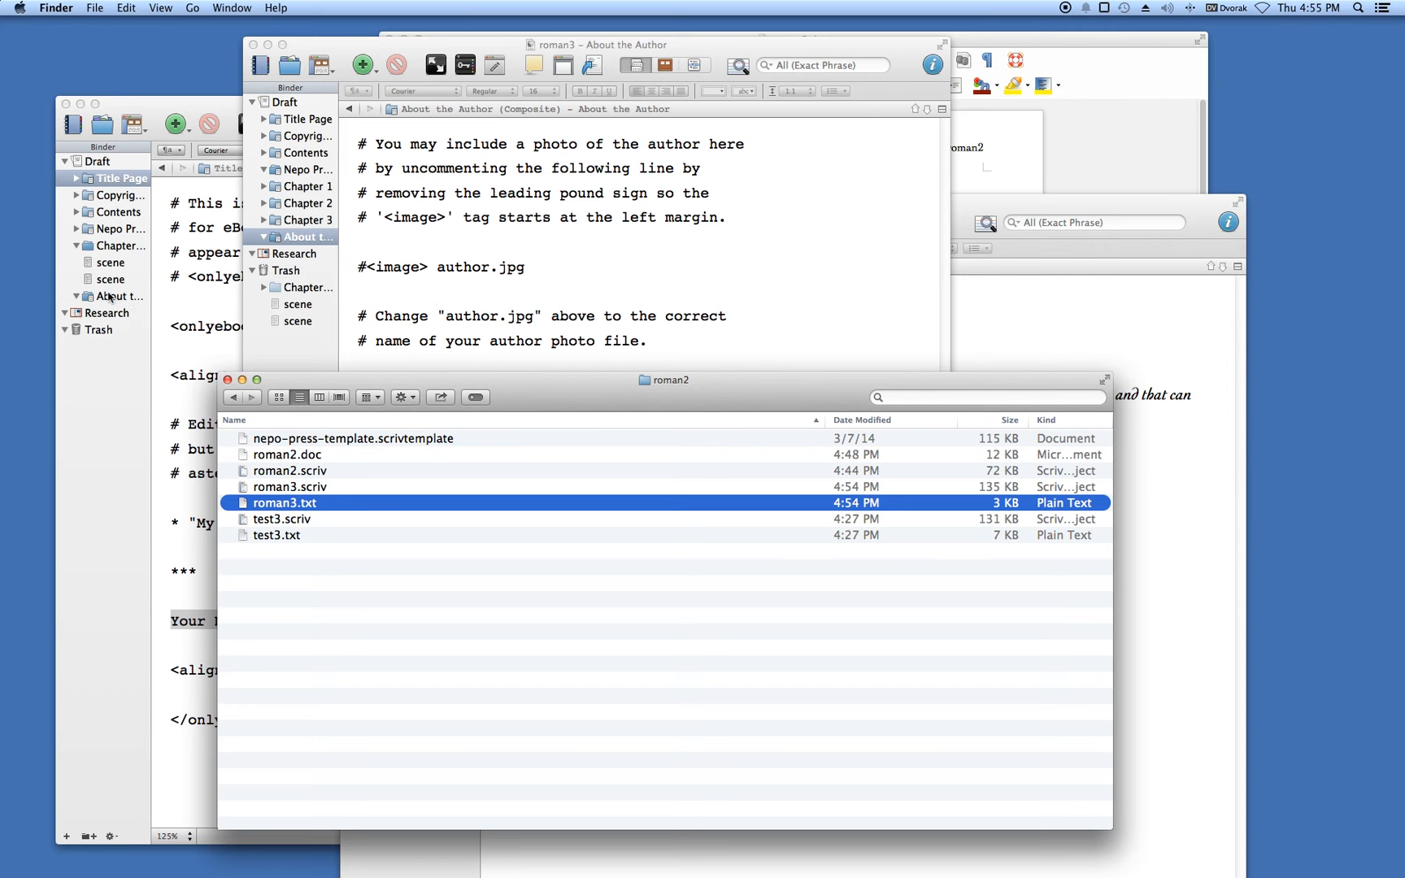
Return to Scrivener and bring the test3 project window to the front
click(146, 117)
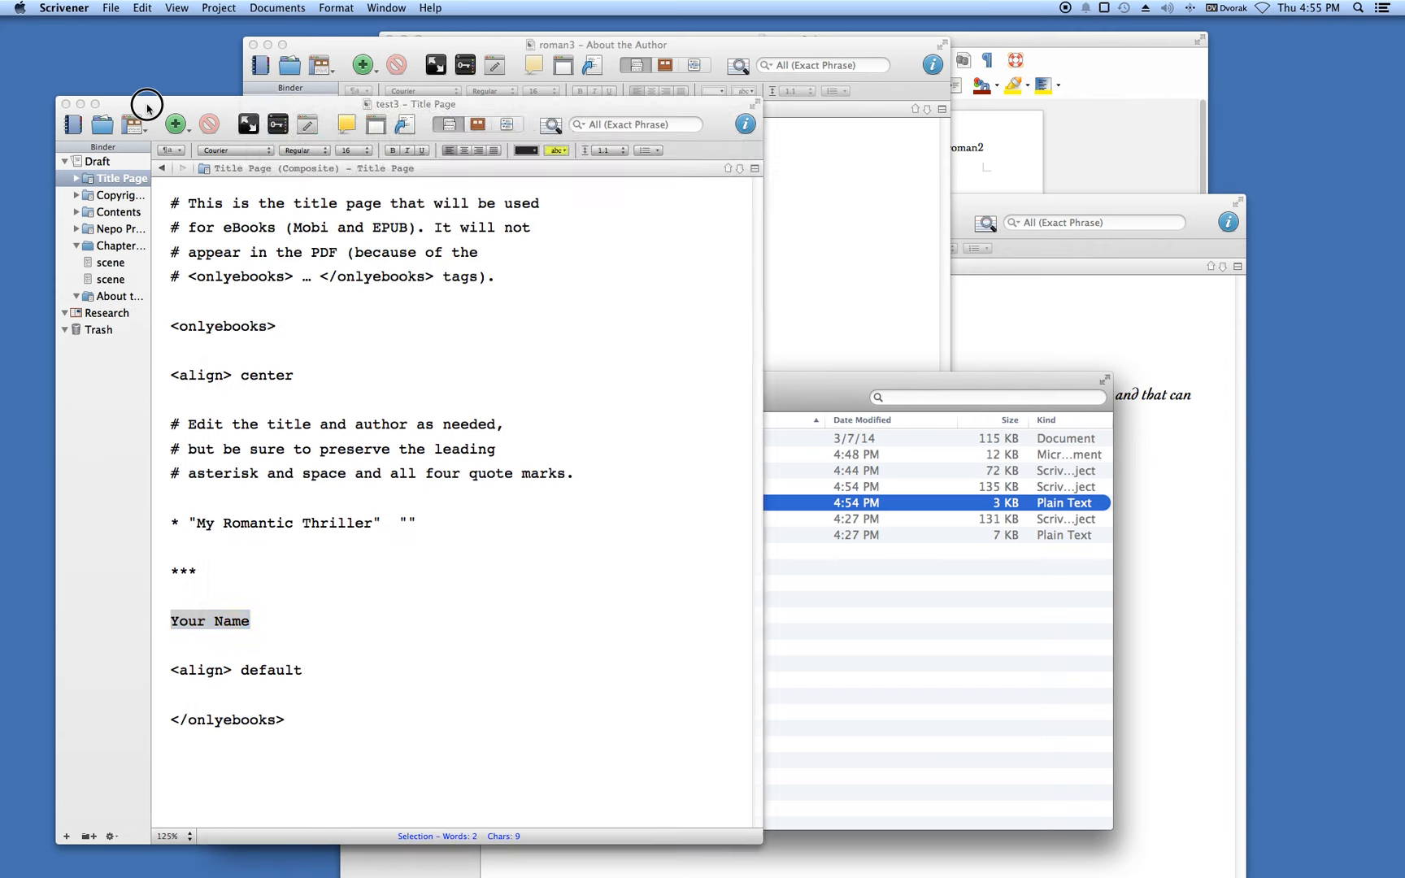